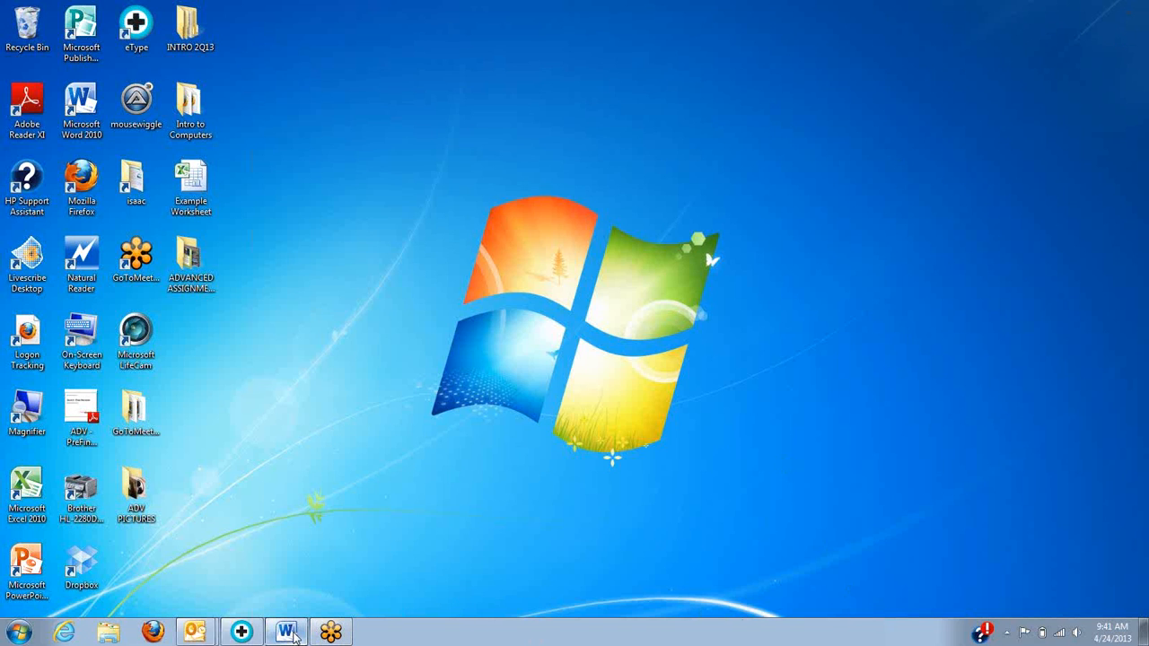
- Restore the minimized Word document from the taskbar
left_click(286, 632)
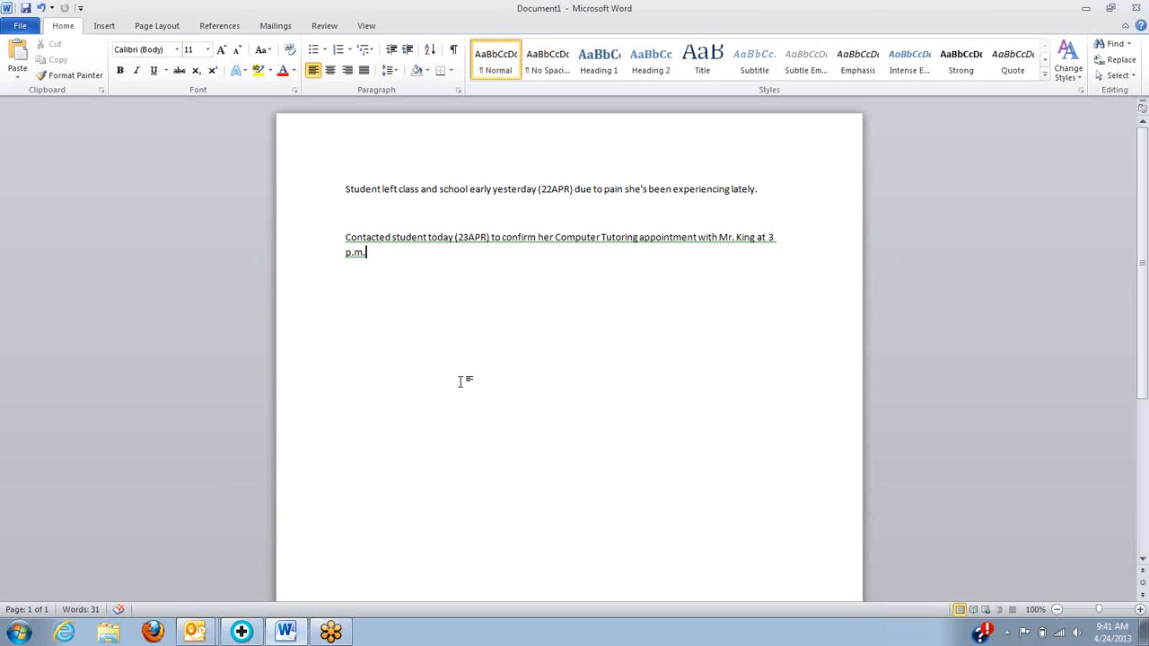
- Select all the document's text and cut it, leaving an empty page
key("ctrl+a")
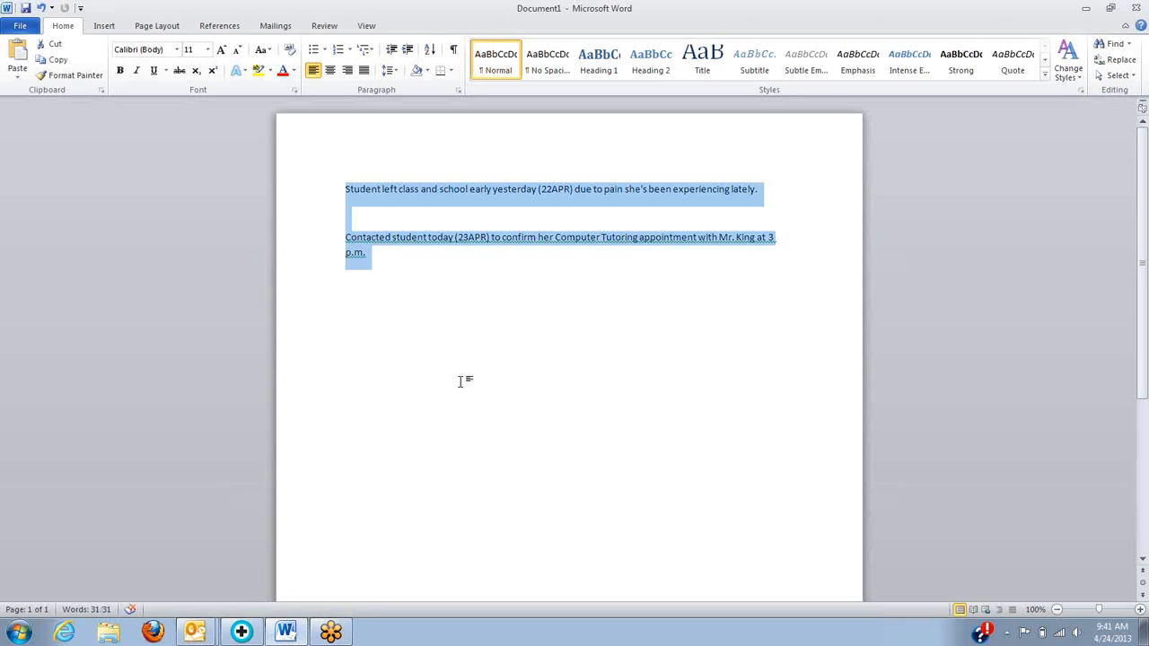
key("ctrl+x")
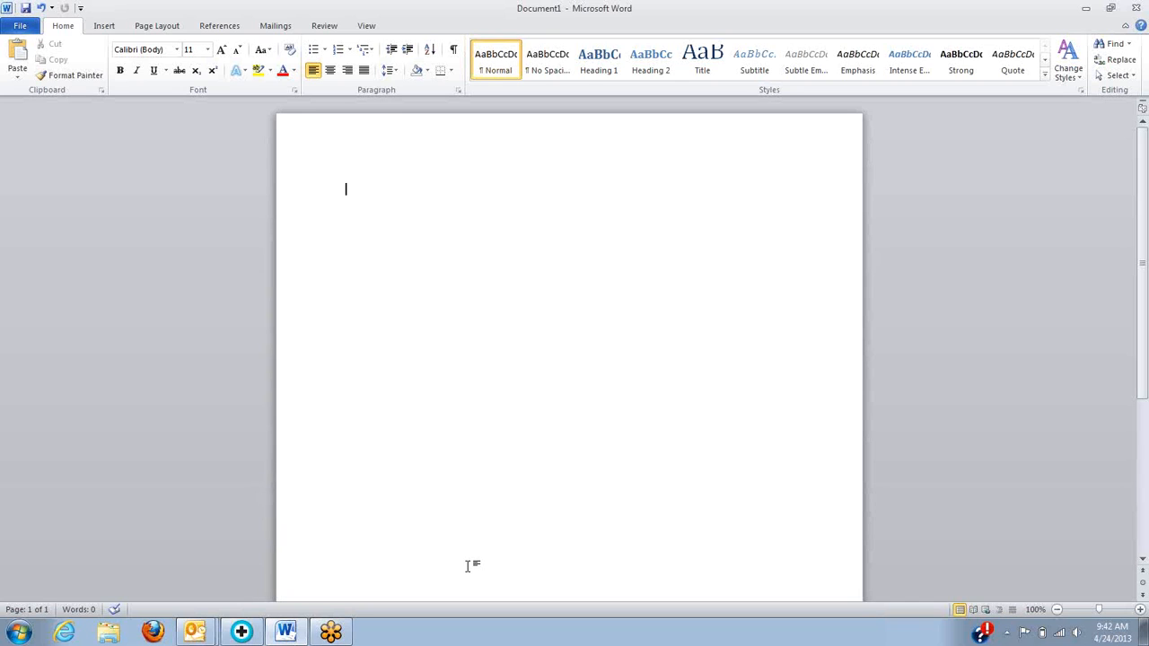
- Type the line 'INTO THIS' on the blank page
type("INTO THIS")
- Make 'INTO THIS' bold, then delete it
left_click_drag(345, 187, 395, 193)
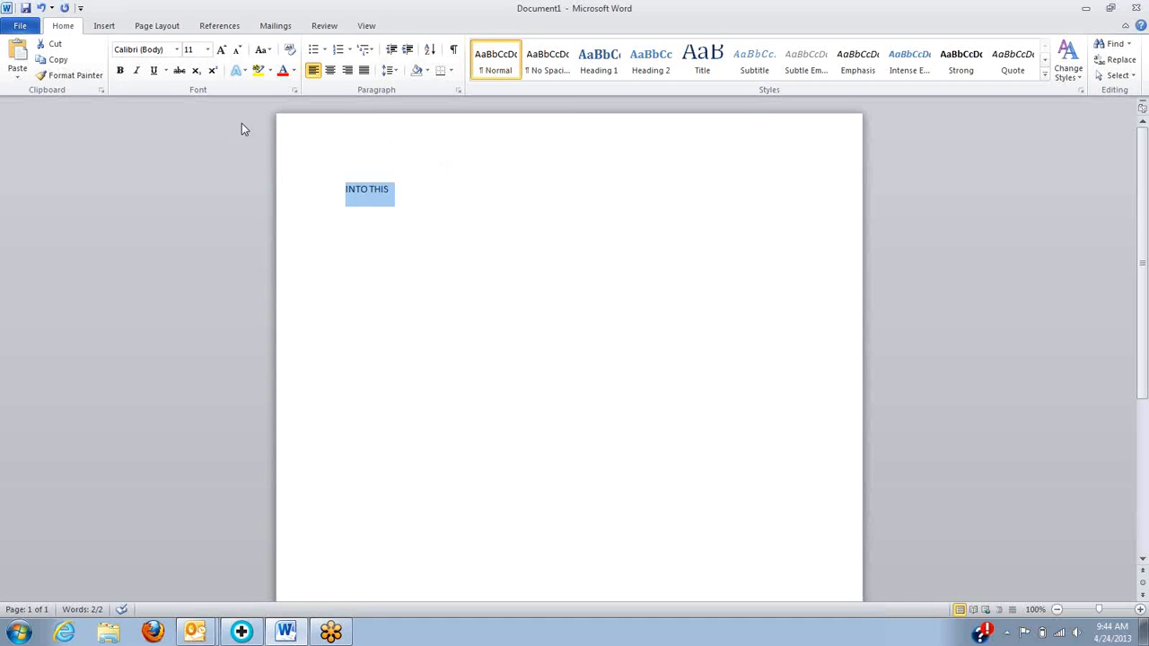
left_click(121, 78)
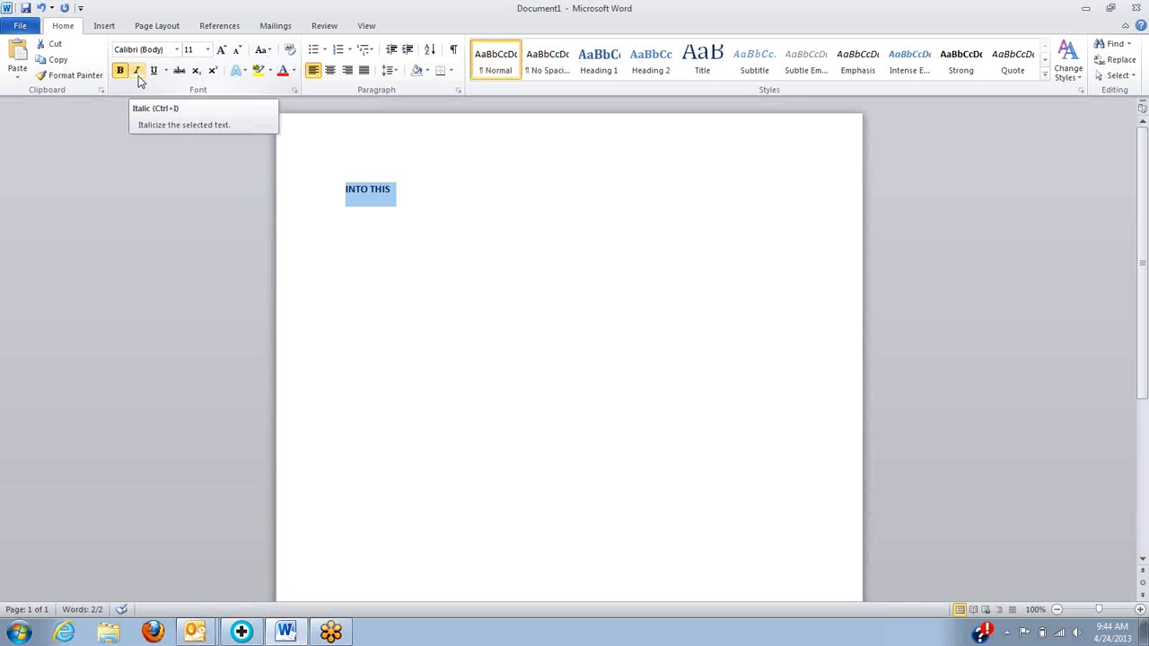
key("Delete")
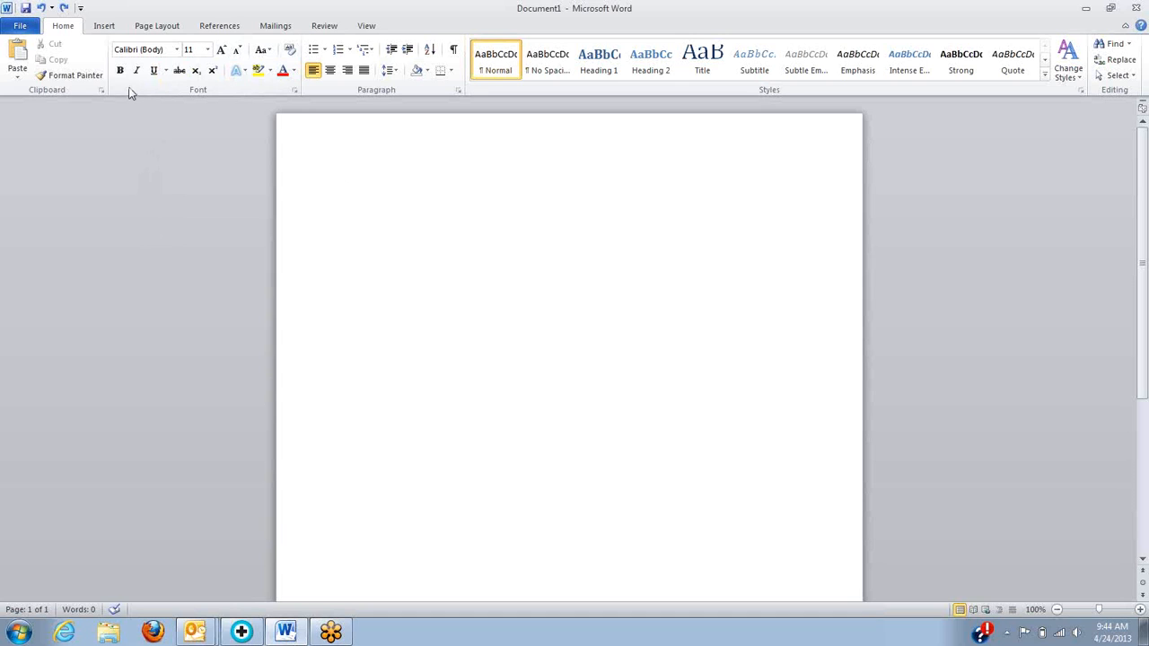
left_click(119, 72)
left_click(155, 71)
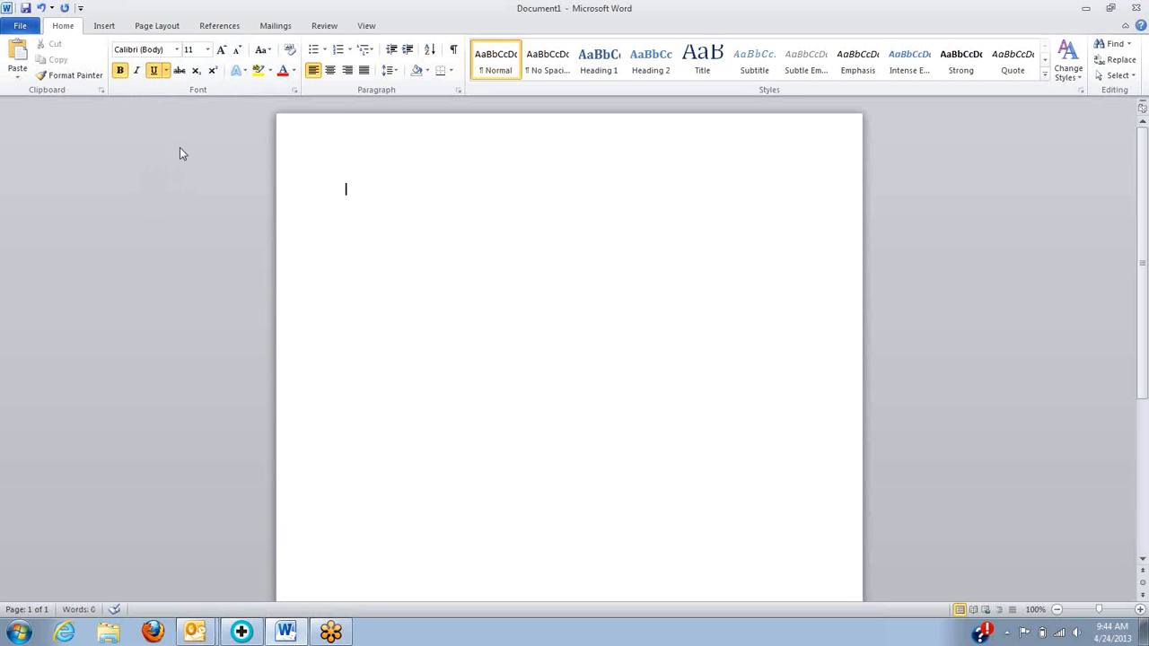
type("INTO THIS")
left_click(122, 74)
left_click(154, 70)
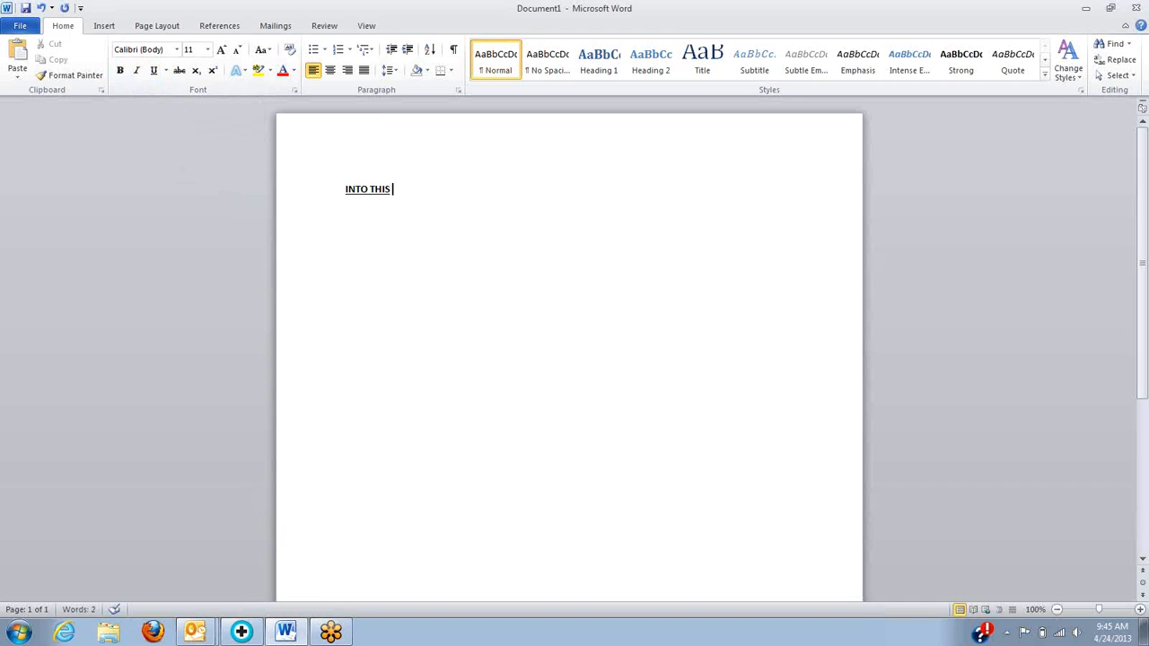
type("SIERRA GROUP")
key("ctrl+z")
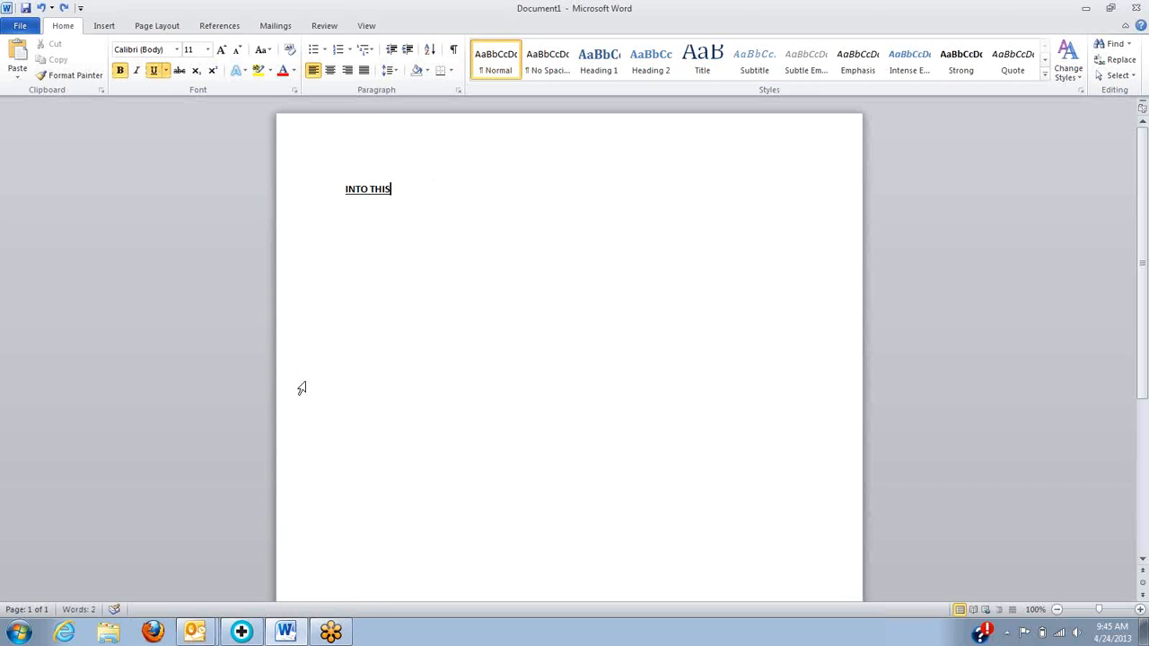
key("ctrl+z")
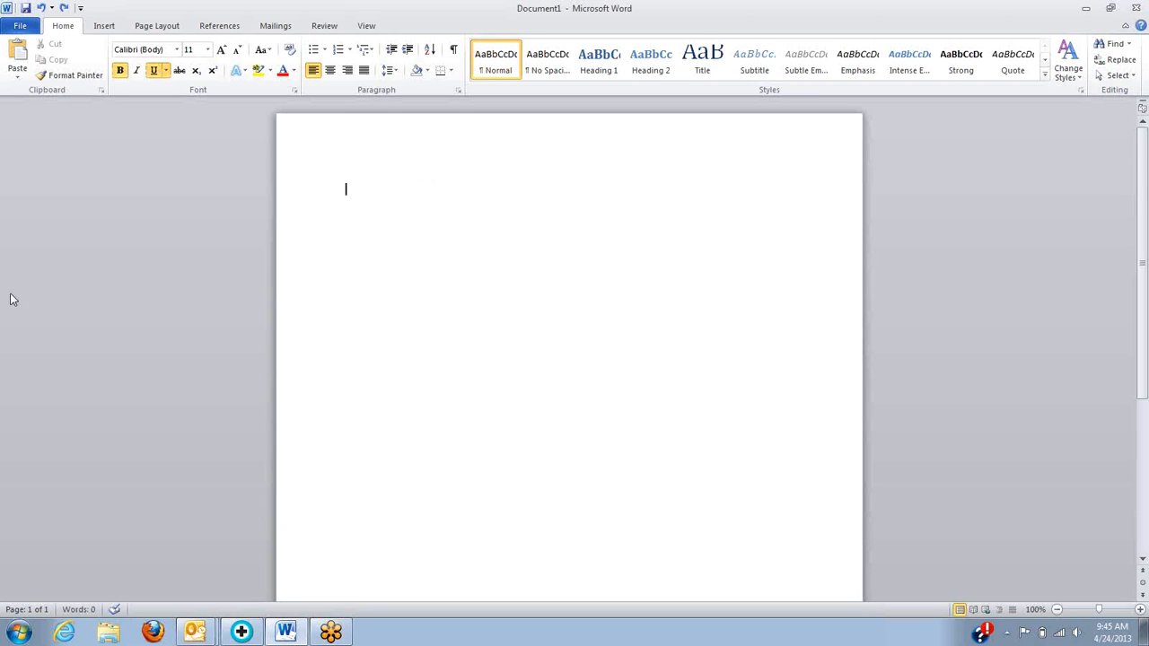
- Turn off bold and underline, then type 'INTO THIS' as plain text
left_click(121, 75)
left_click(154, 72)
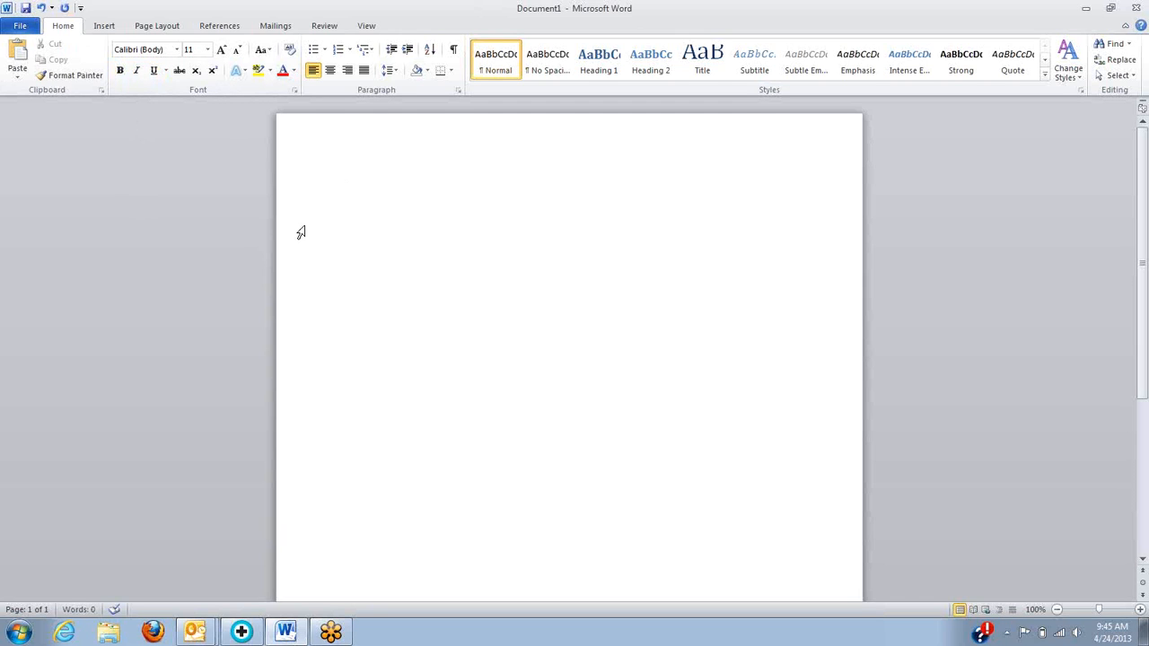
type("INTO THIS")
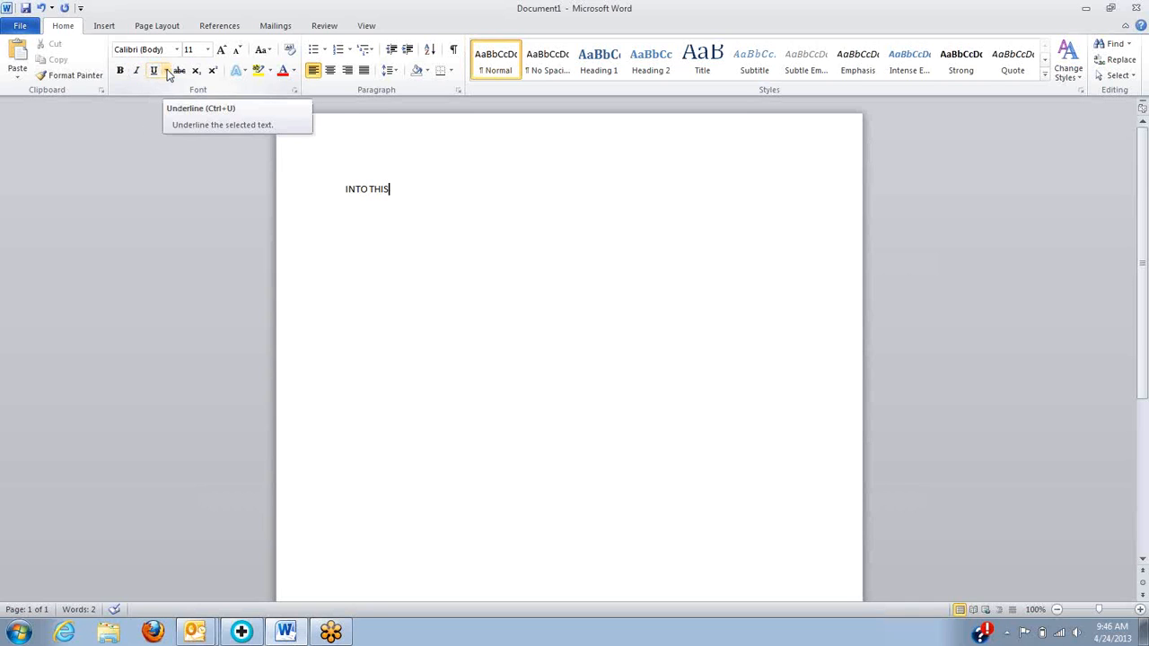
- Underline 'INTO THIS' and also make it bold
left_click_drag(391, 189, 349, 190)
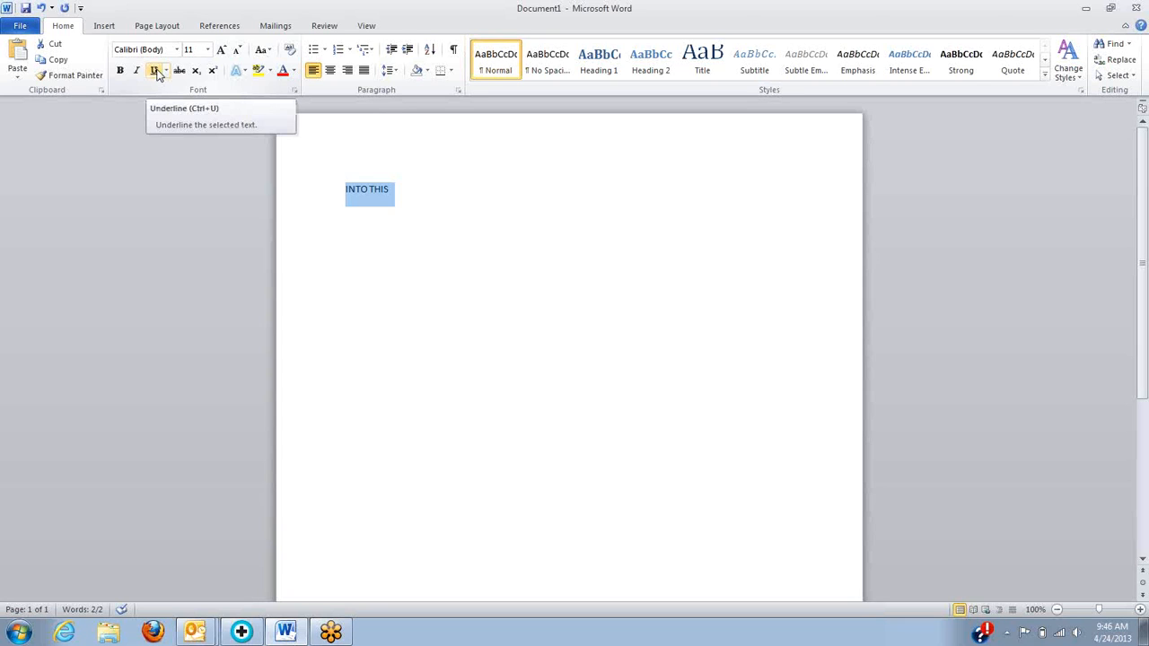
left_click(157, 73)
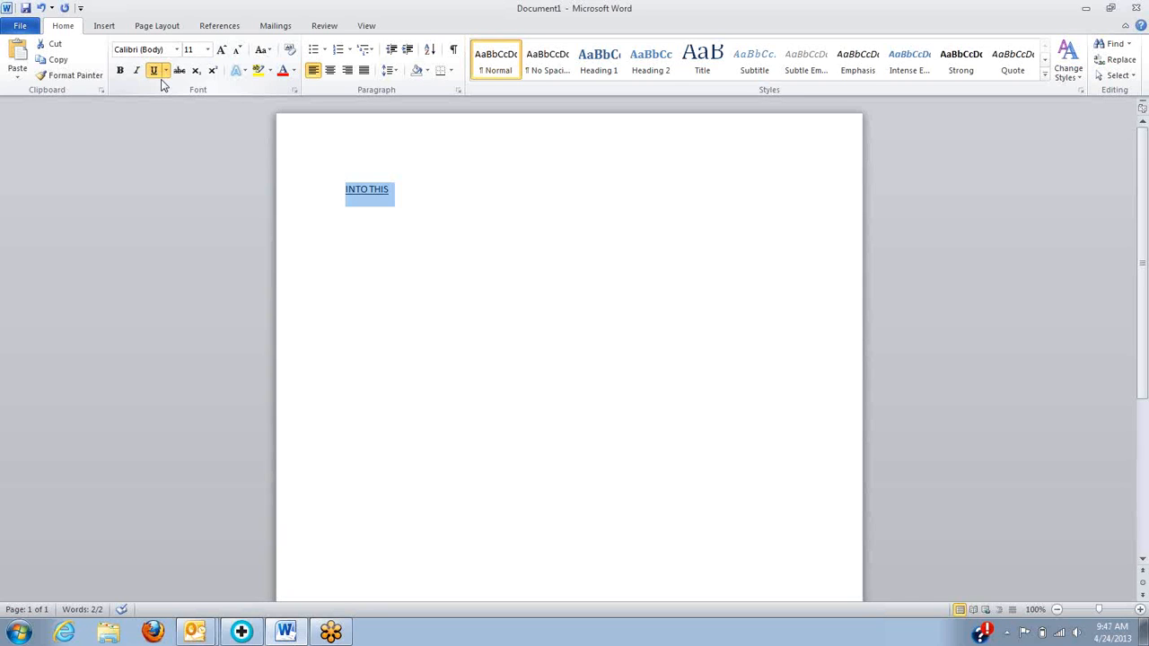
left_click(398, 204)
left_click_drag(387, 195, 342, 187)
key("ctrl+b")
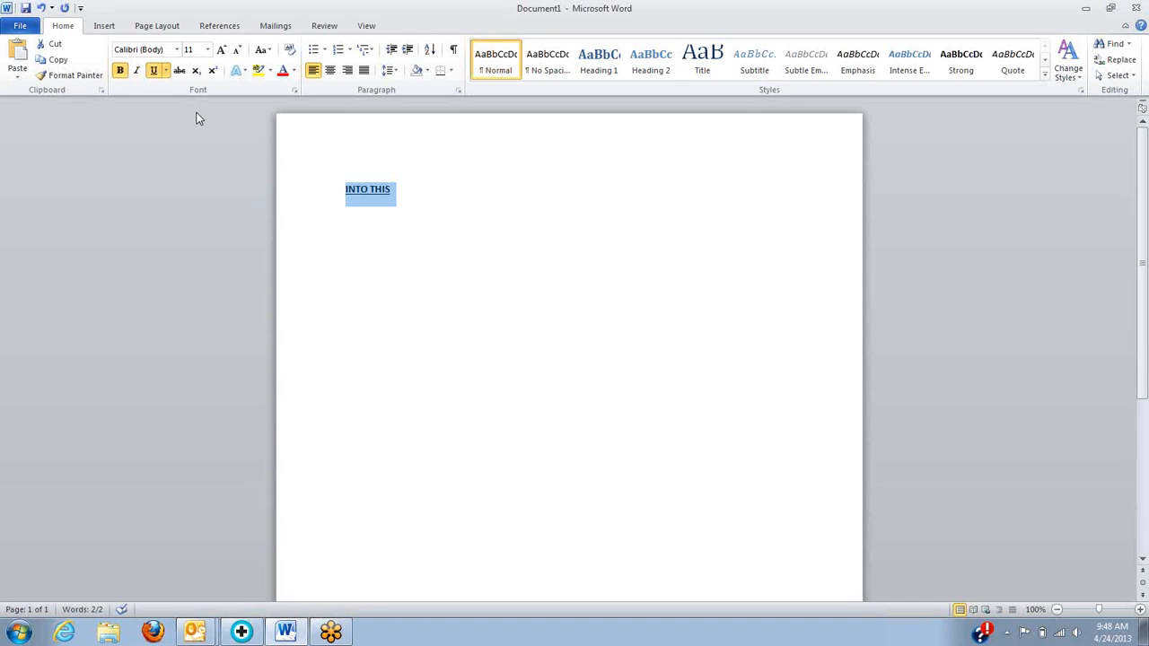
- Clear bold and underline from 'INTO THIS', reapply bold only, and place the cursor at line end
left_click(417, 184)
left_click_drag(396, 189, 344, 190)
key("ctrl+b")
key("ctrl+u")
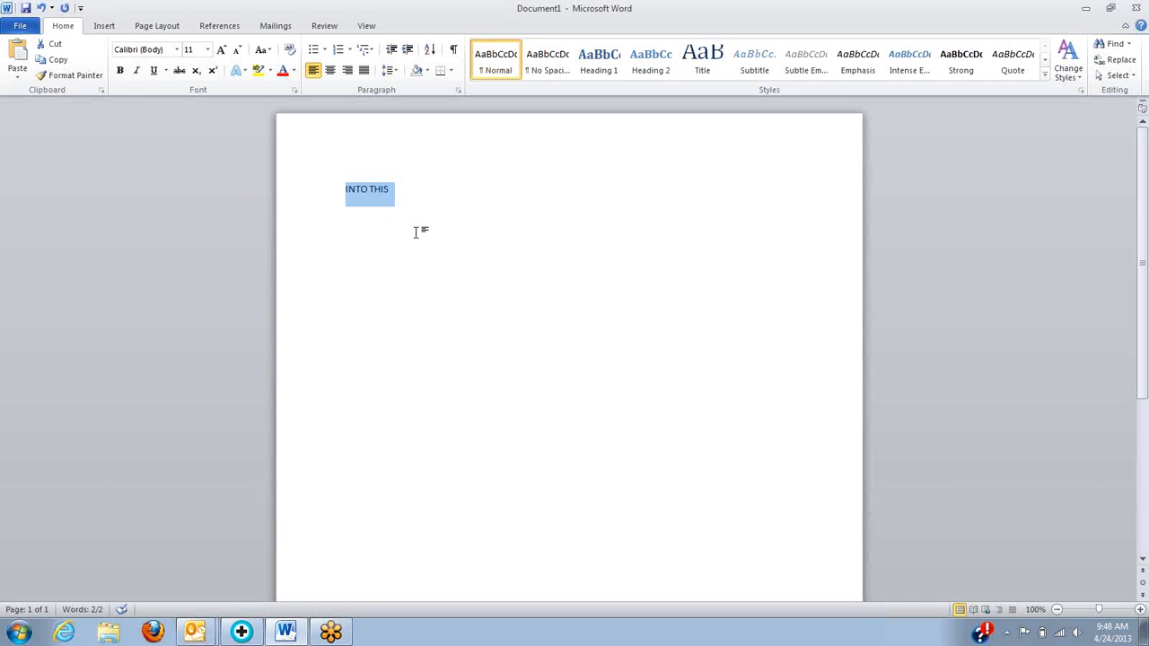
left_click(119, 70)
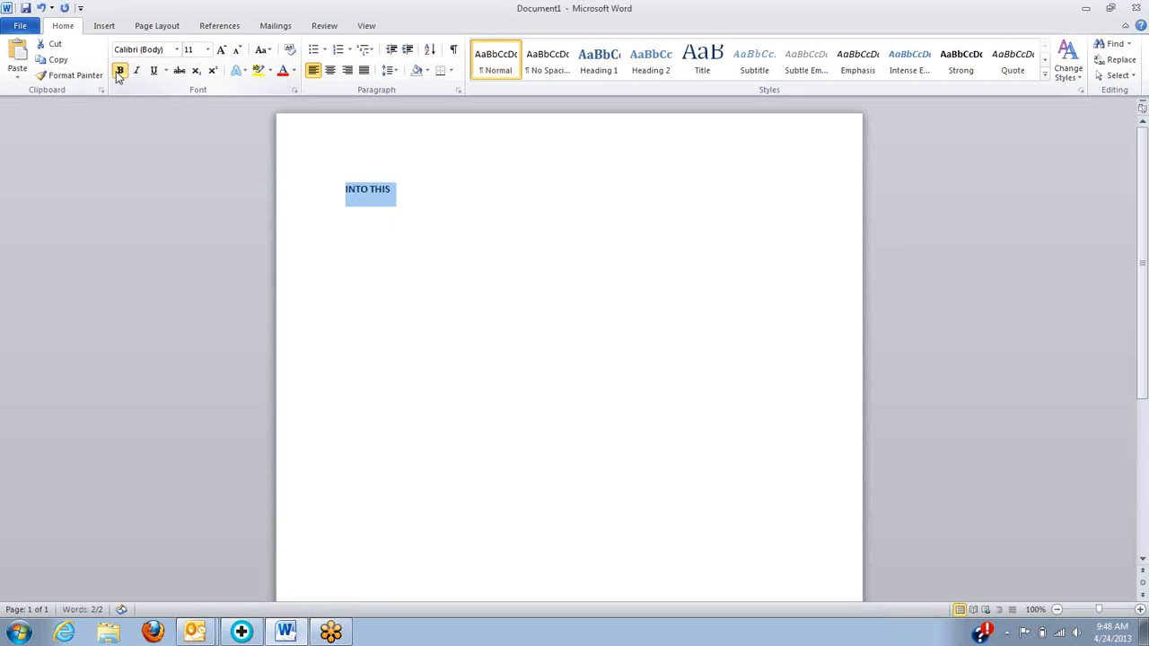
left_click(436, 196)
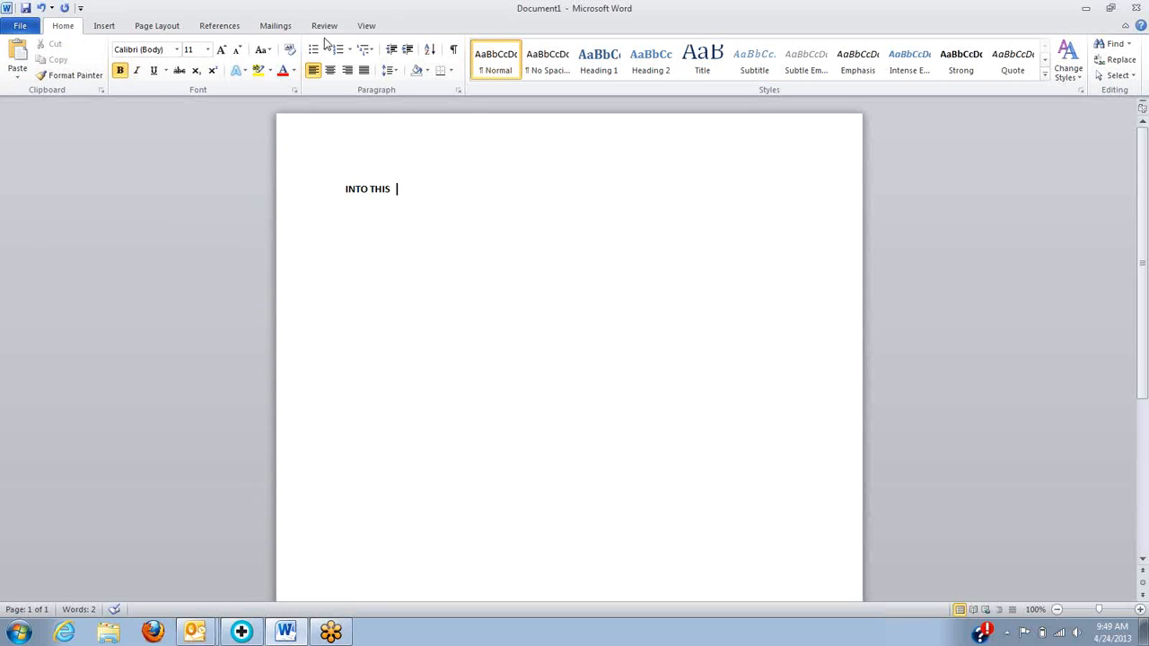
- Turn bold off and type 'BY' followed by the author's full name
left_click(120, 72)
type("BY DAMAR")
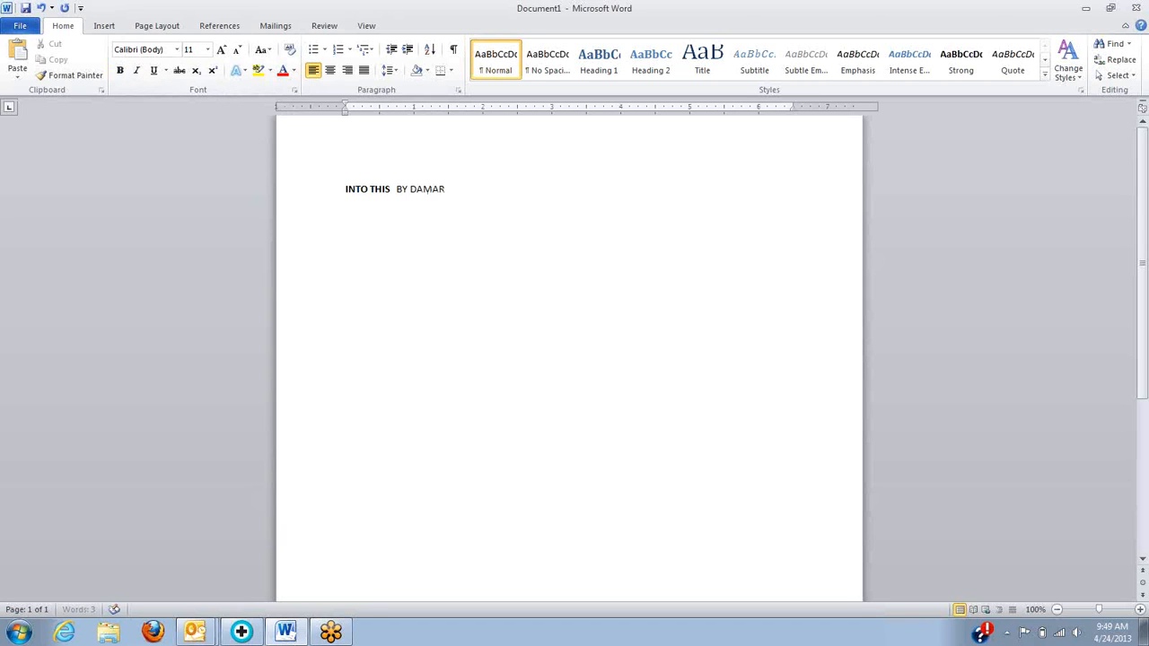
type(" CREIGHTON")
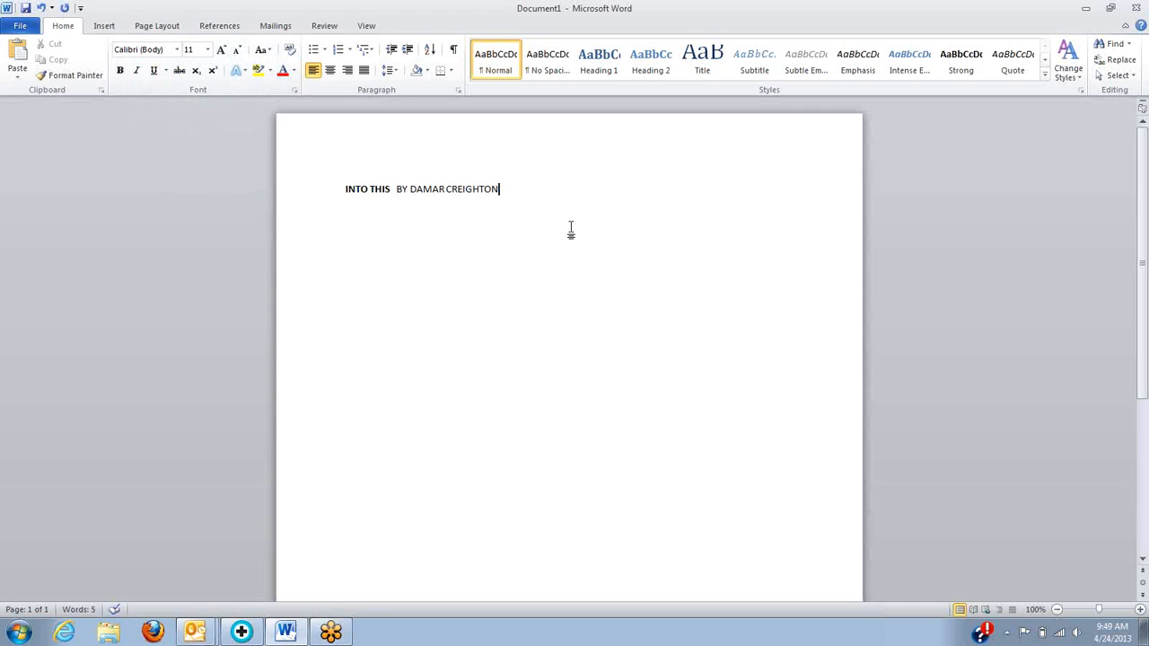
- Select the author's name after 'BY' and set it in italics
left_click_drag(499, 189, 441, 185)
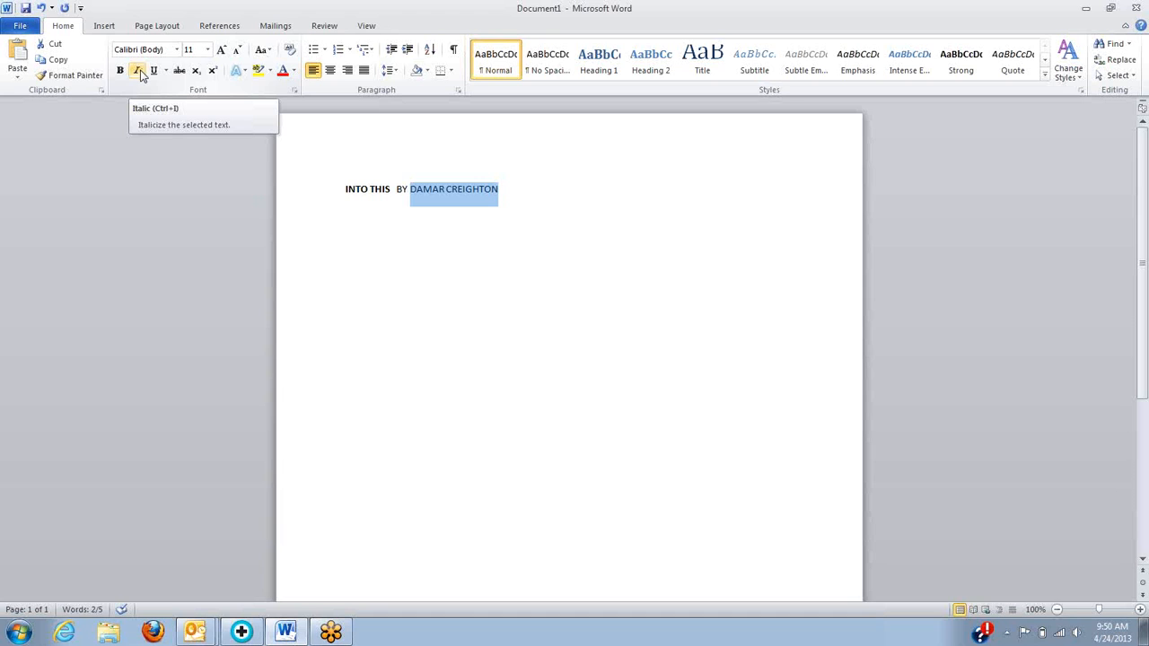
left_click(138, 71)
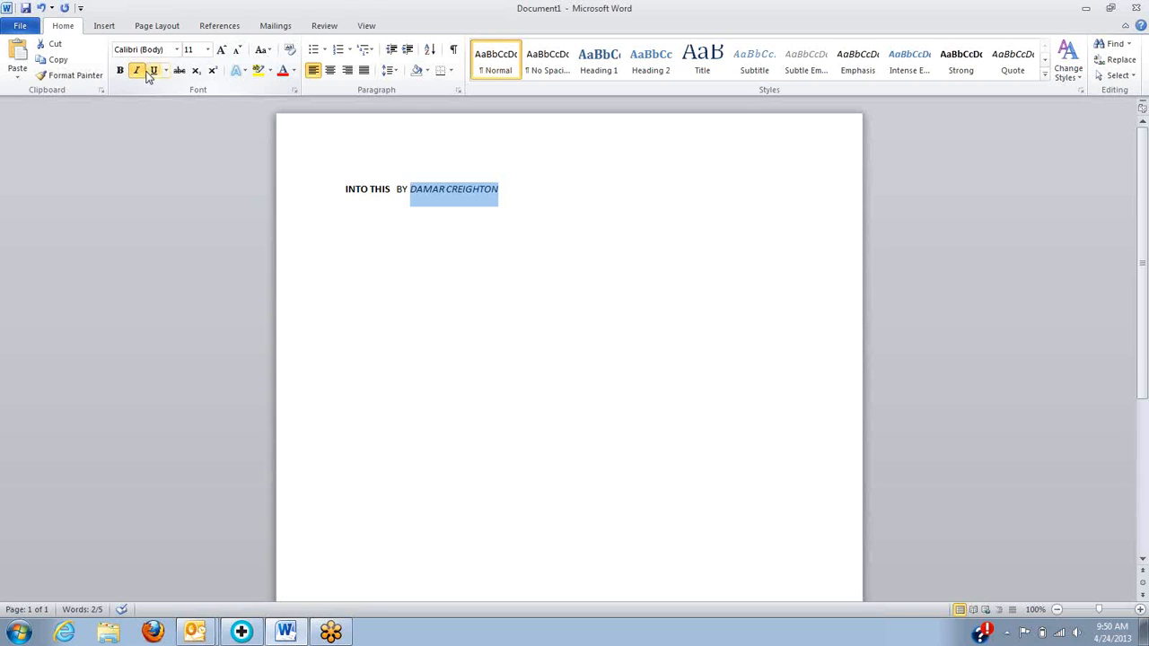
- Set the italic author's name to 36 pt font size
left_click(208, 50)
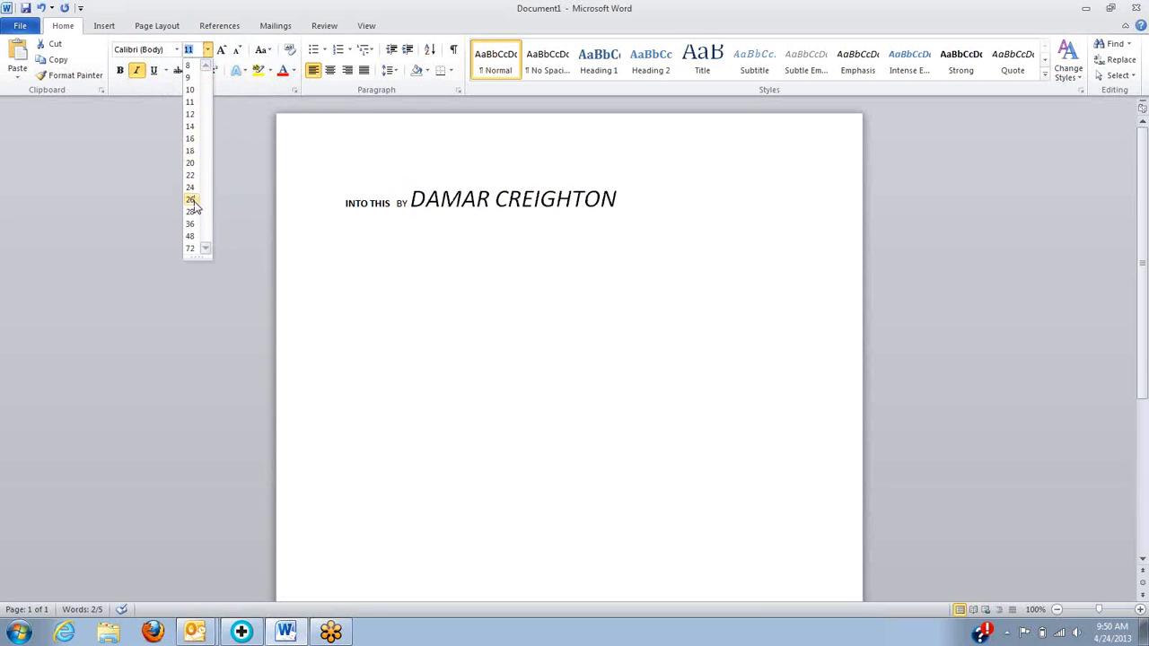
left_click(194, 225)
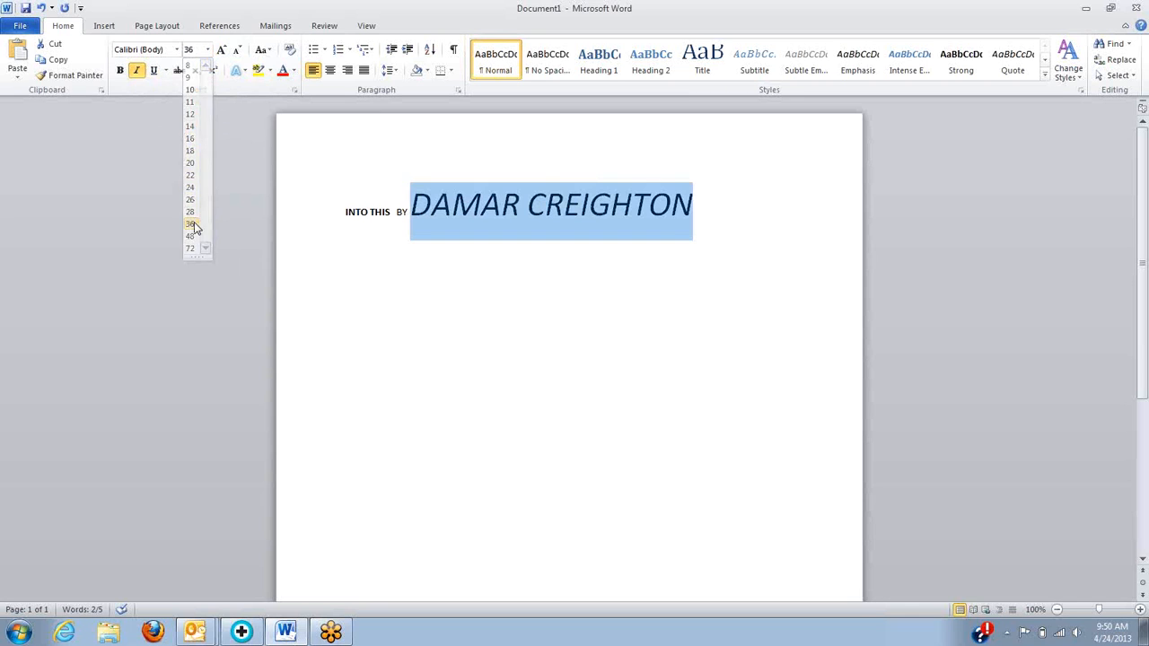
key("ctrl+a")
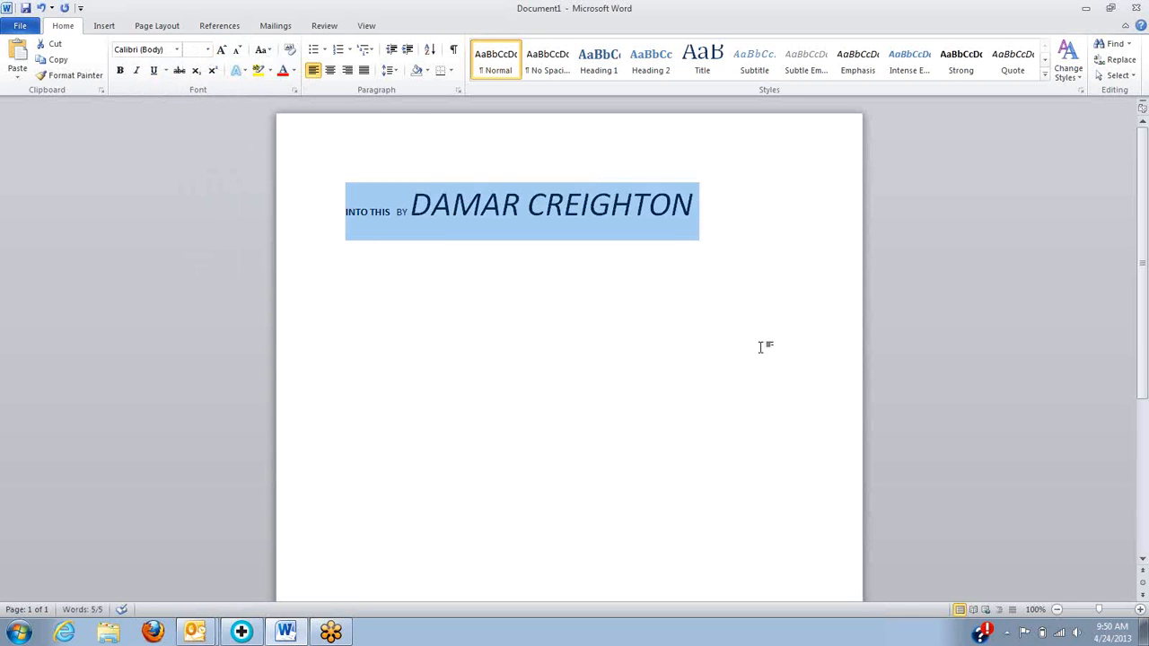
left_click(760, 347)
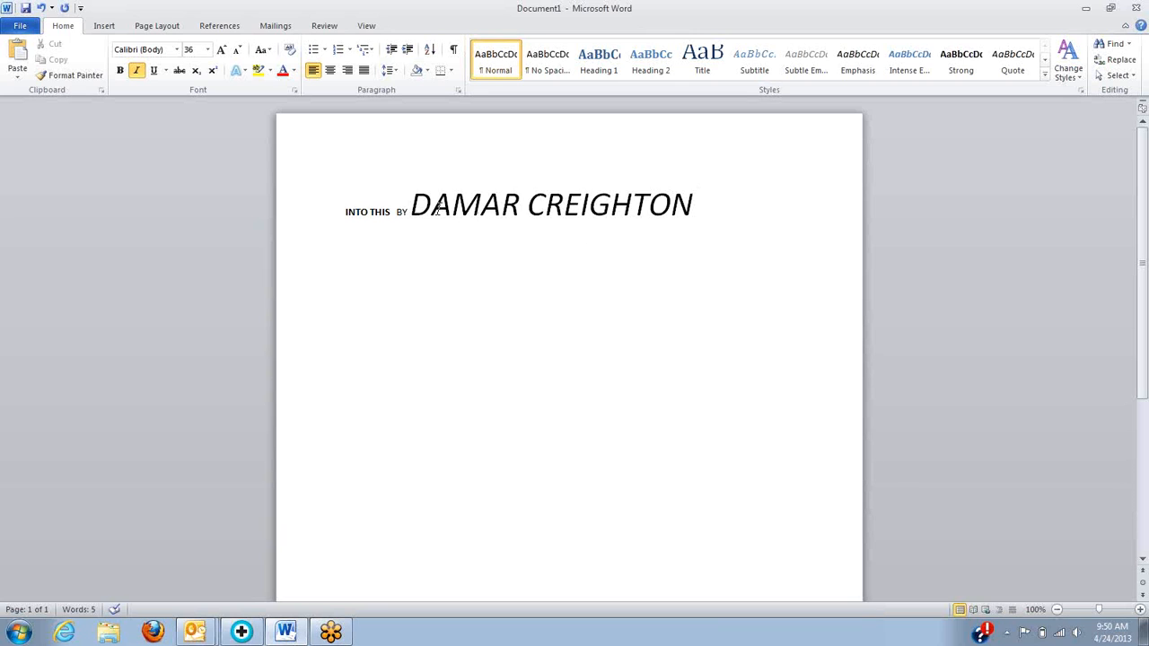
left_click(363, 214)
left_click(582, 206)
- Apply strikethrough to the enlarged author's name after BY
left_click_drag(695, 205, 459, 188)
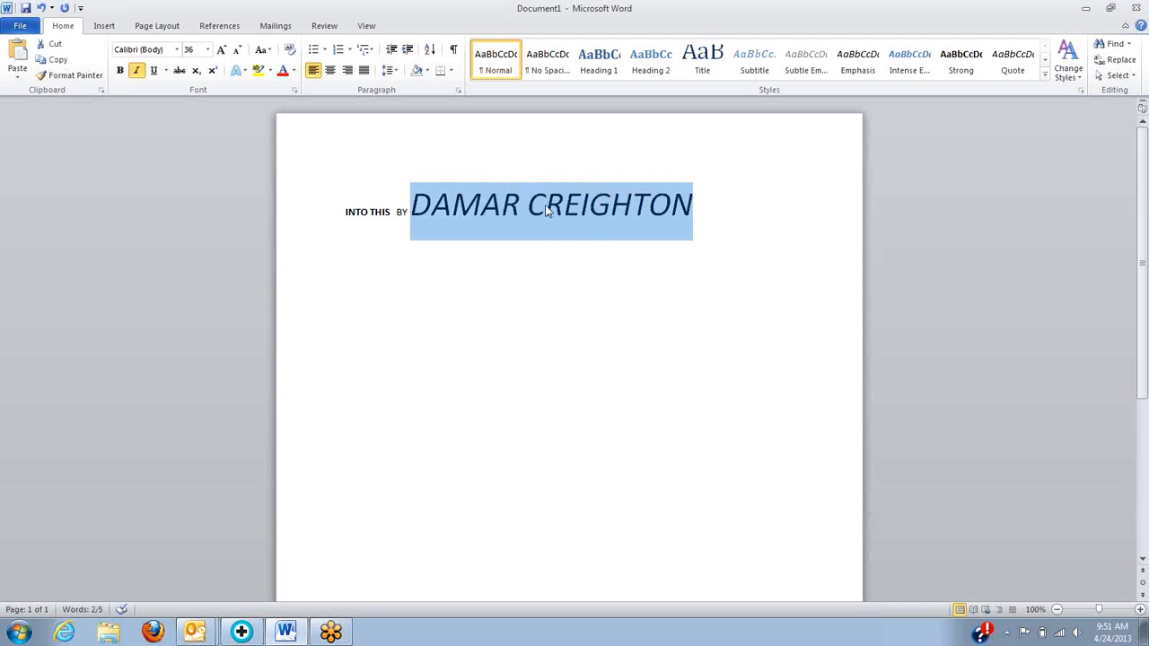
left_click(179, 70)
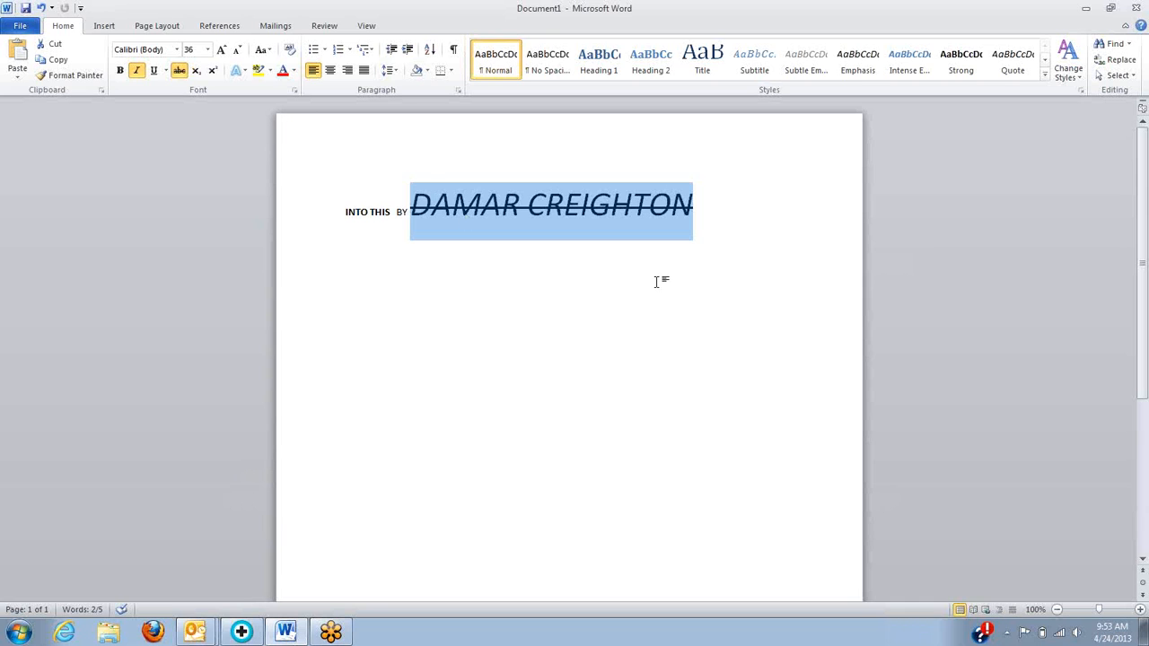
- Delete the struck-through name, switch strikethrough off, and add an empty line below the heading
key("Delete")
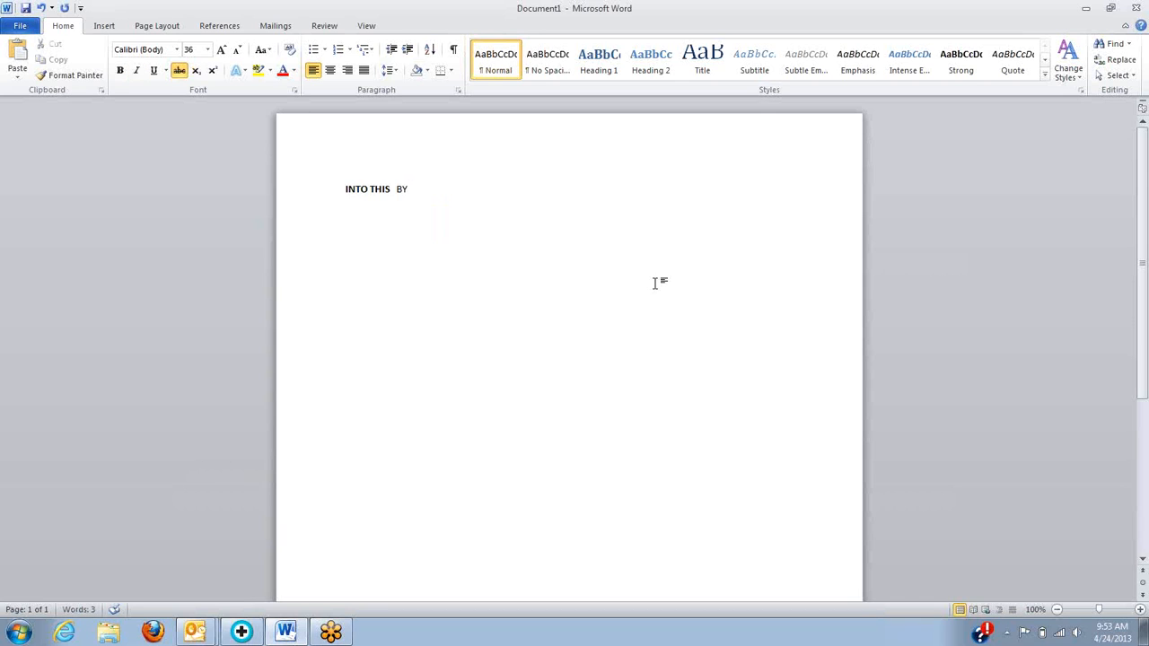
type("B4")
key("BackSpace")
key("BackSpace")
left_click(178, 72)
key("BackSpace")
key("Return")
type("xc")
key("BackSpace")
key("BackSpace")
- Type the expression X4 + 3X5 - Y8 on the new line and select it
left_click(179, 70)
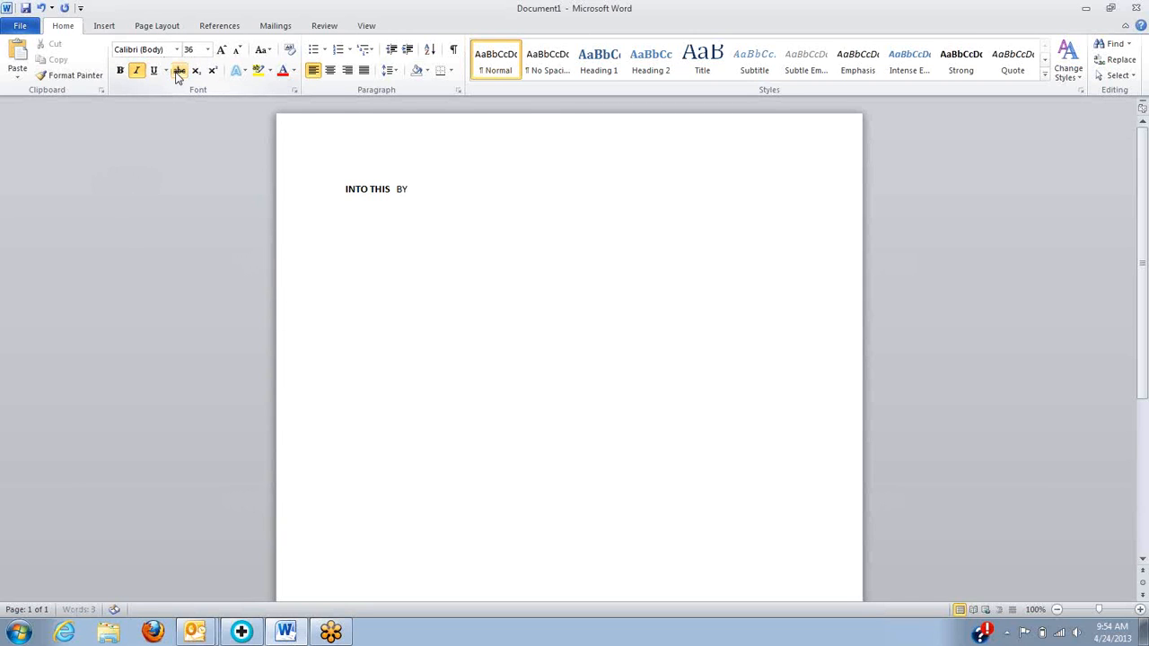
type("X4")
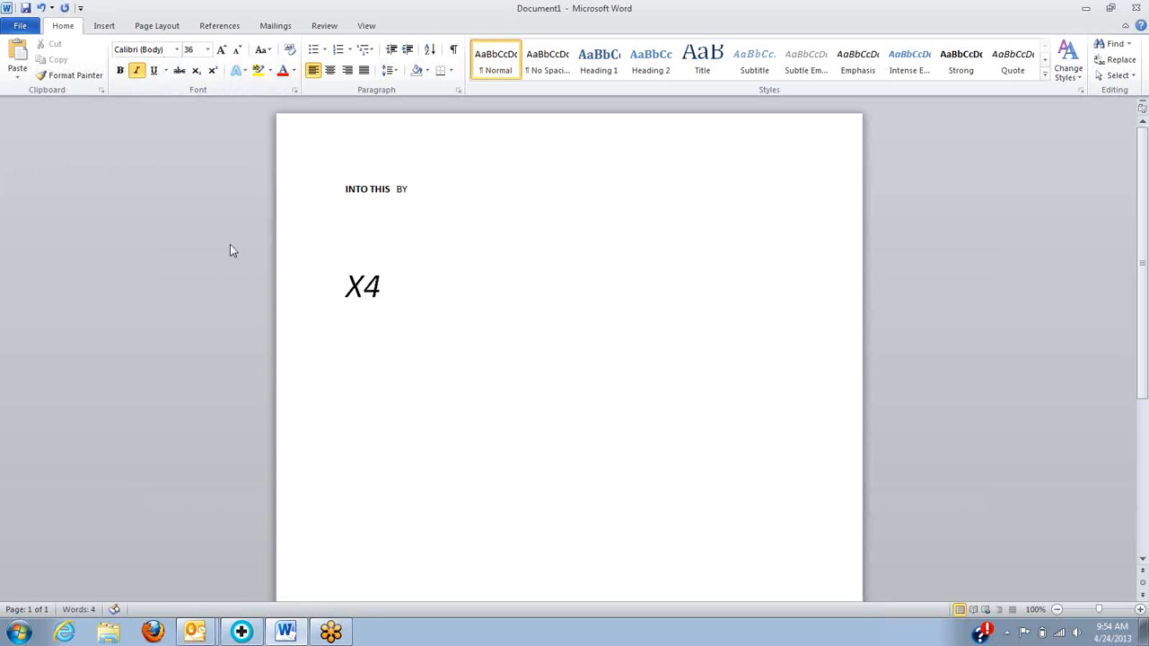
type(" + X")
key("BackSpace")
type("3X5 - ")
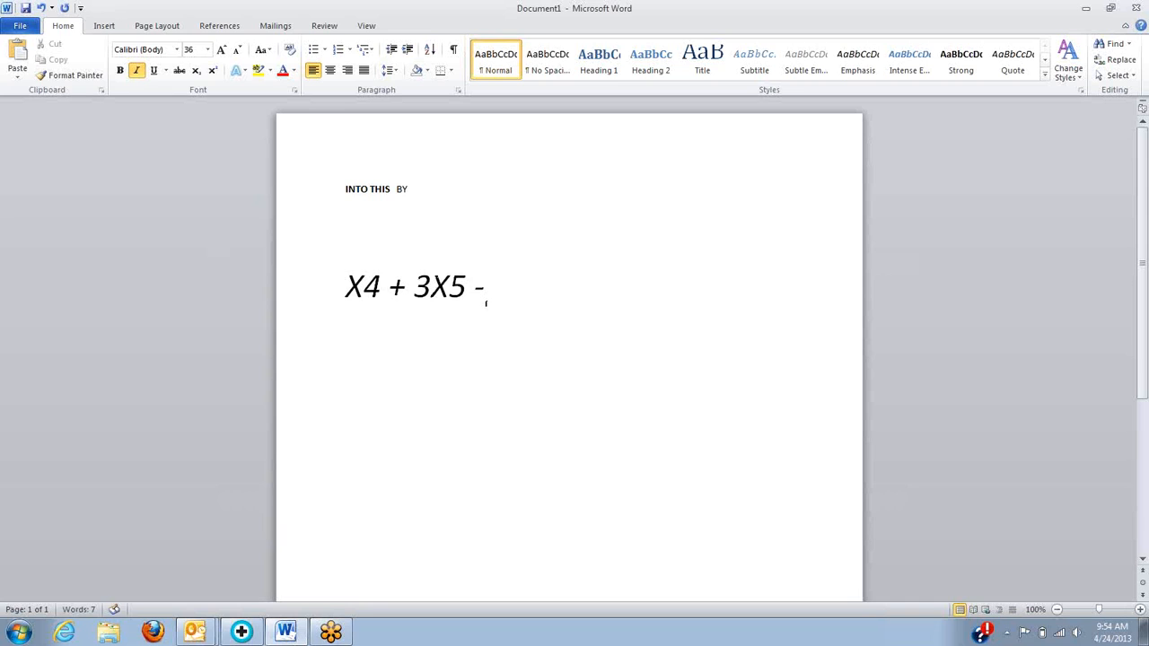
type("Y8")
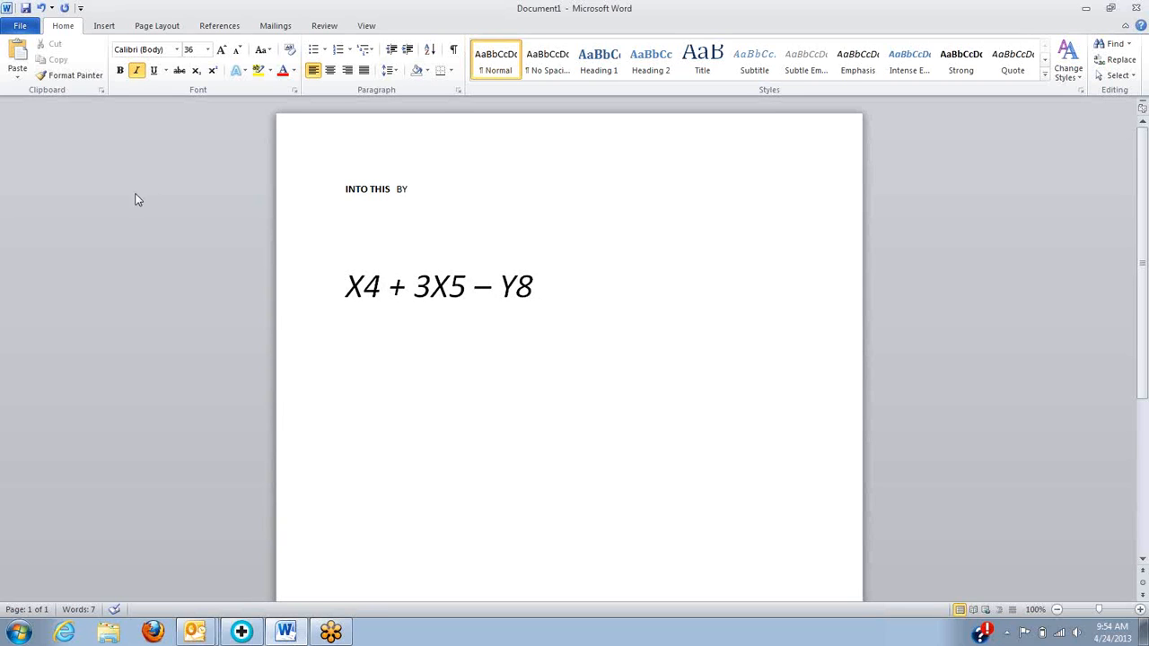
key("shift+Home")
- Raise the 4, 5 and 8 in the expression as superscript exponents
left_click(369, 303)
triple_click(370, 289)
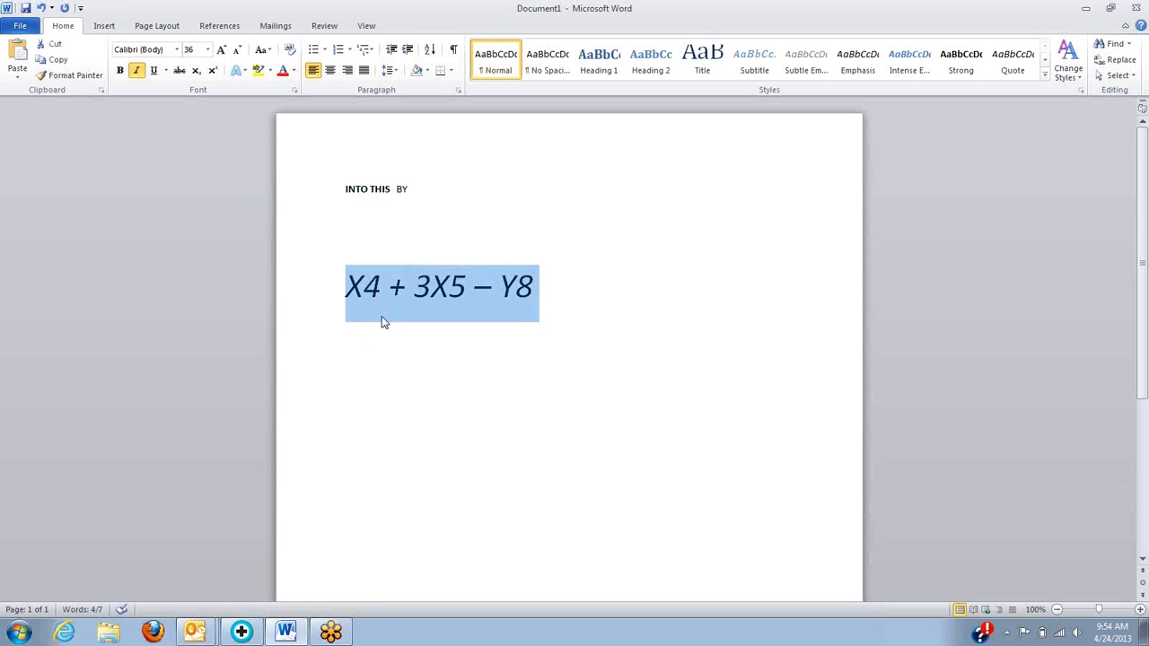
left_click(381, 309)
key("shift+Left")
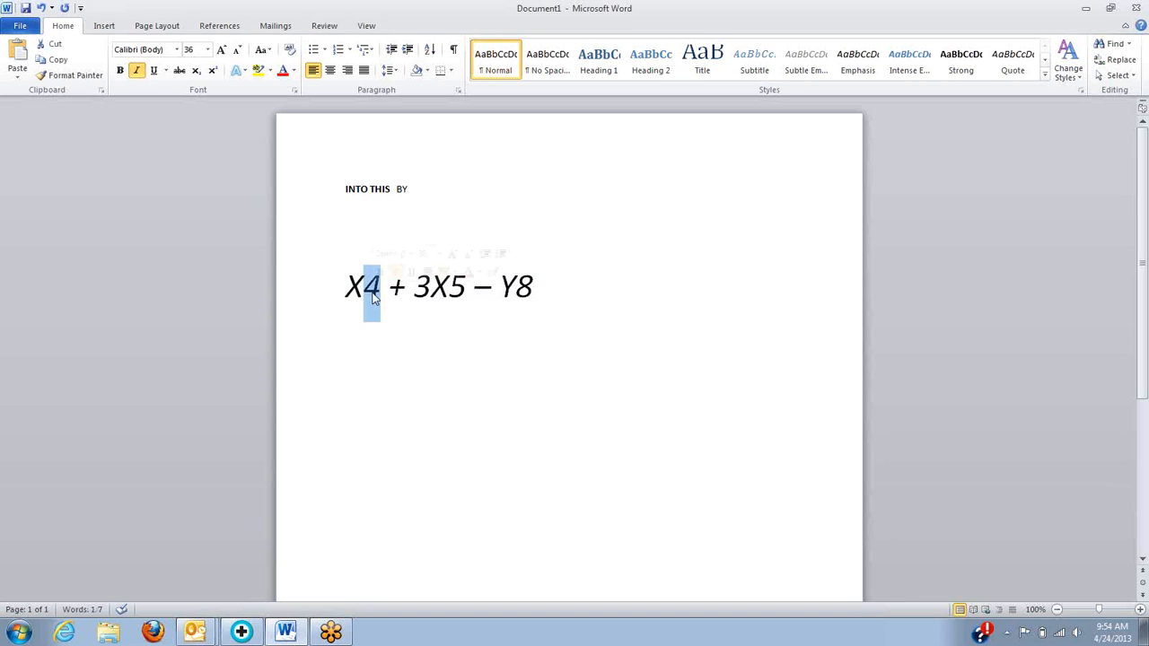
left_click_drag(448, 289, 536, 284)
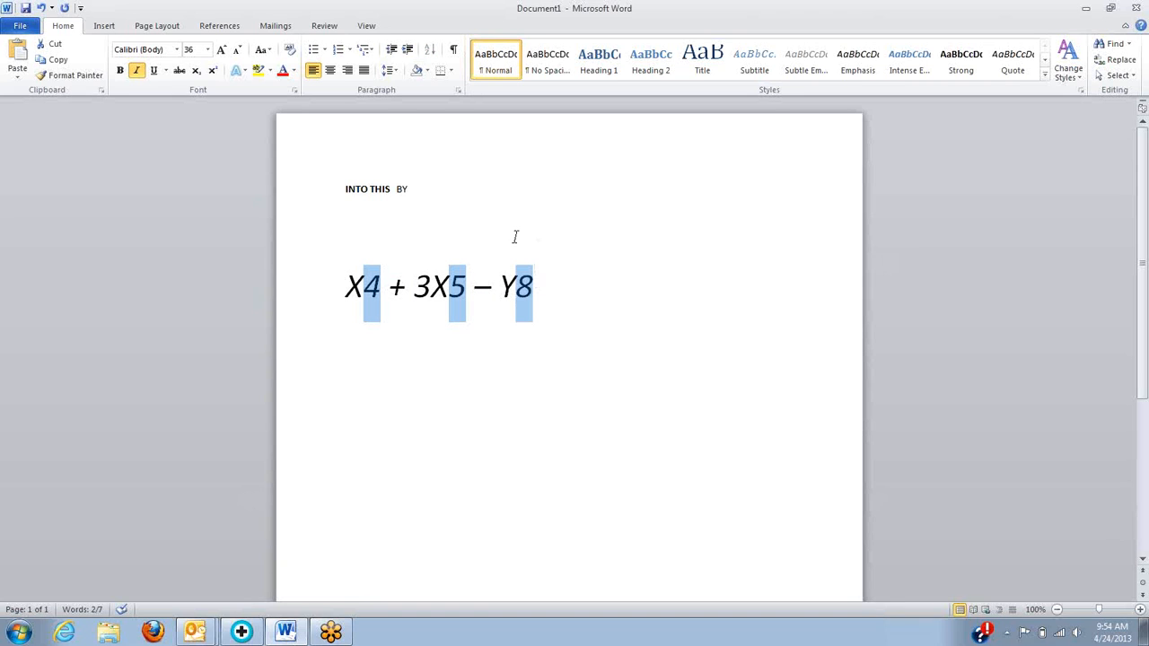
left_click(214, 72)
- Lower the 8 after Y to a subscript
left_click(310, 291)
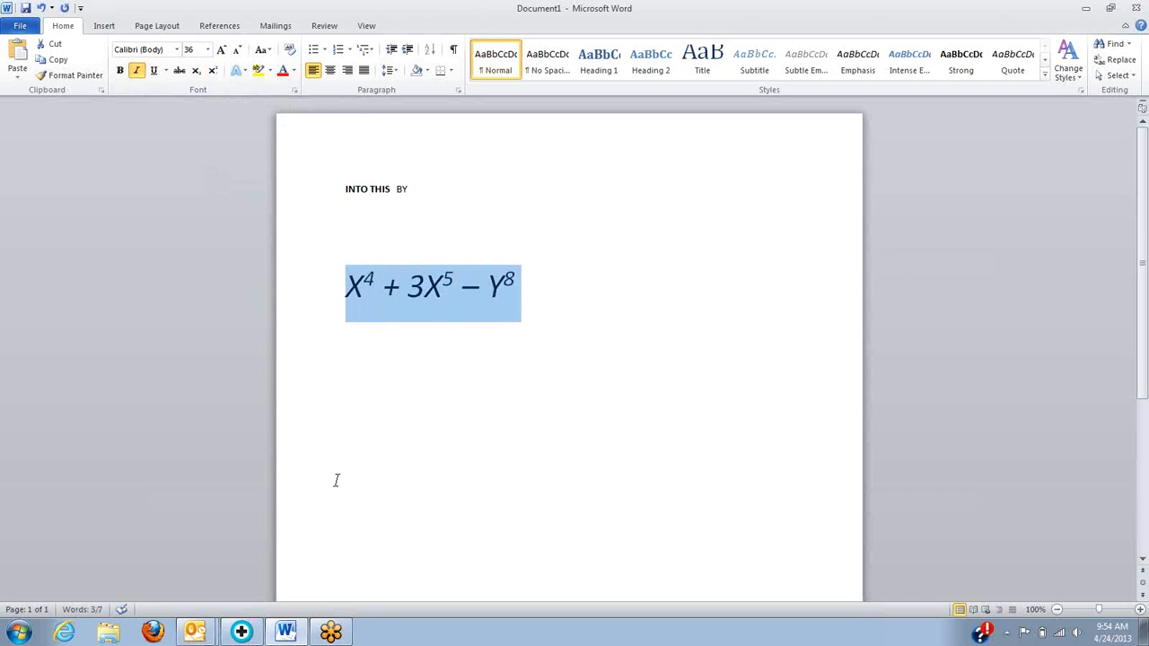
left_click(467, 431)
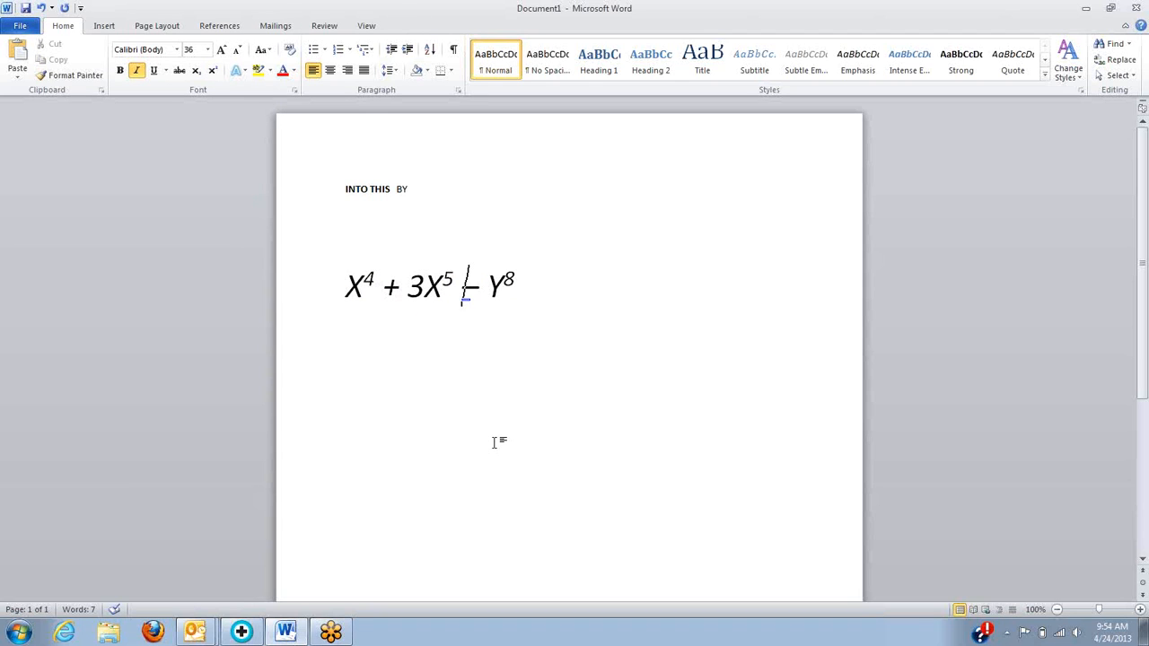
key("ctrl+shift+equal")
left_click_drag(518, 267, 509, 268)
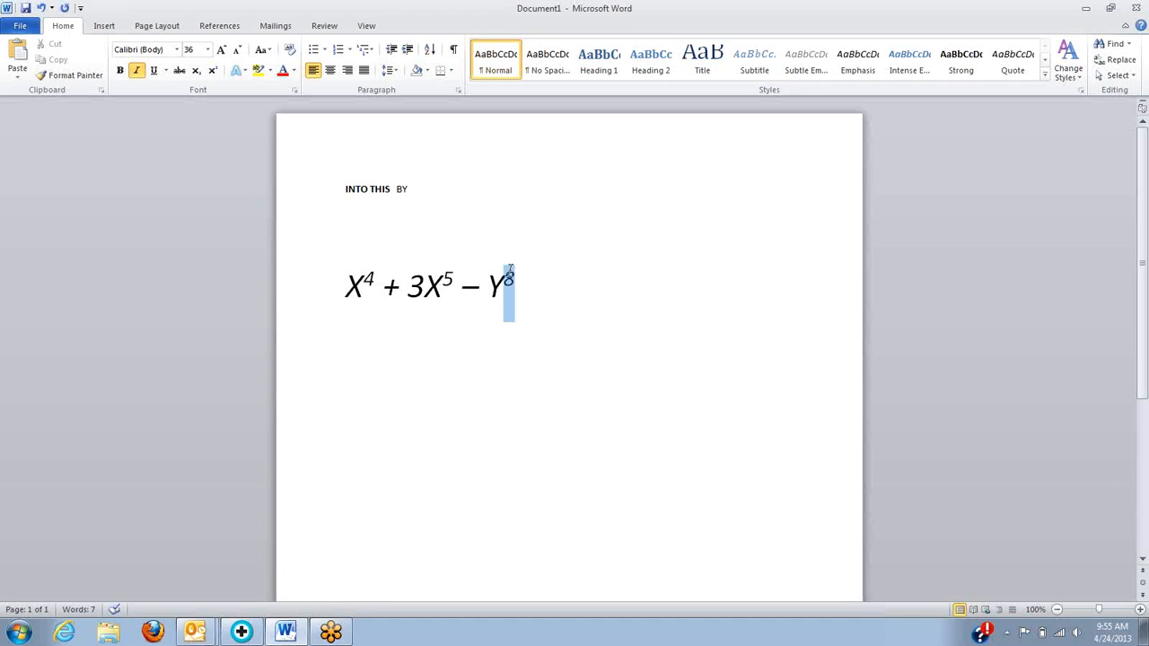
left_click(198, 72)
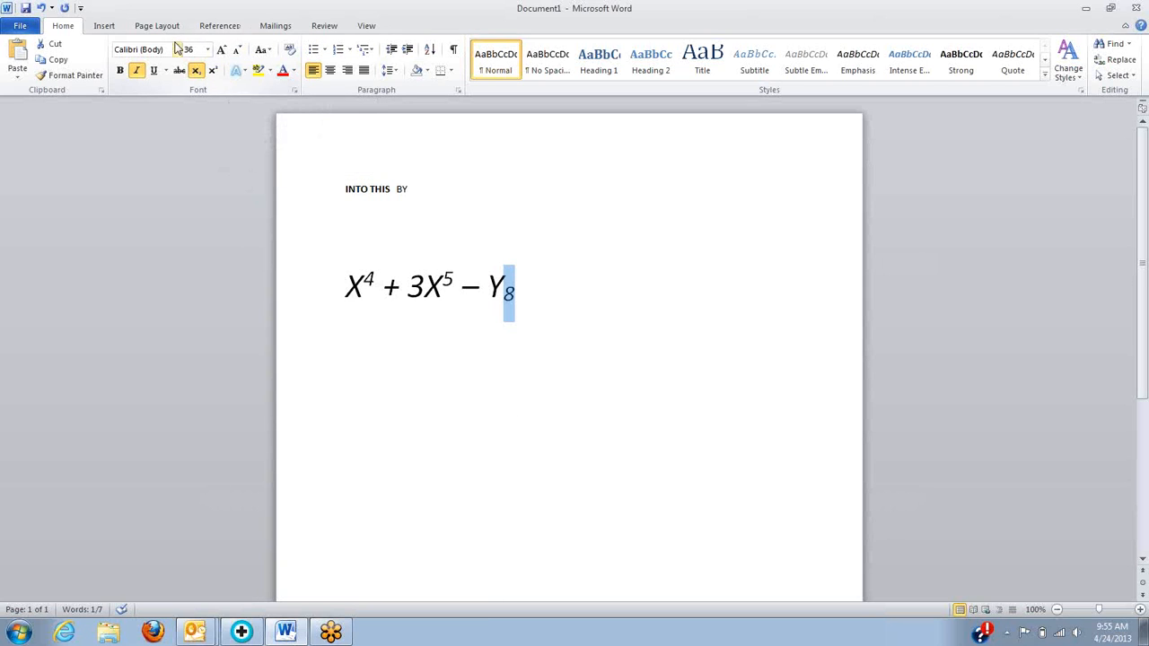
- Type the author's name in capitals right after BY on the heading line
left_click(416, 190)
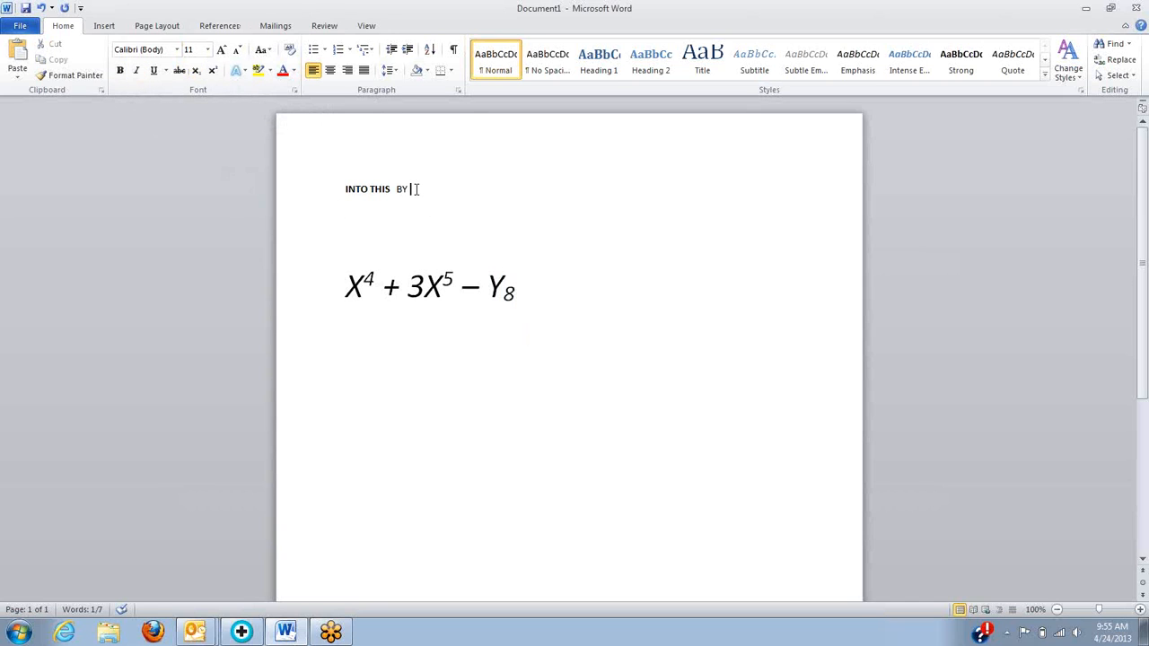
type("DAMAR CREIGHTON")
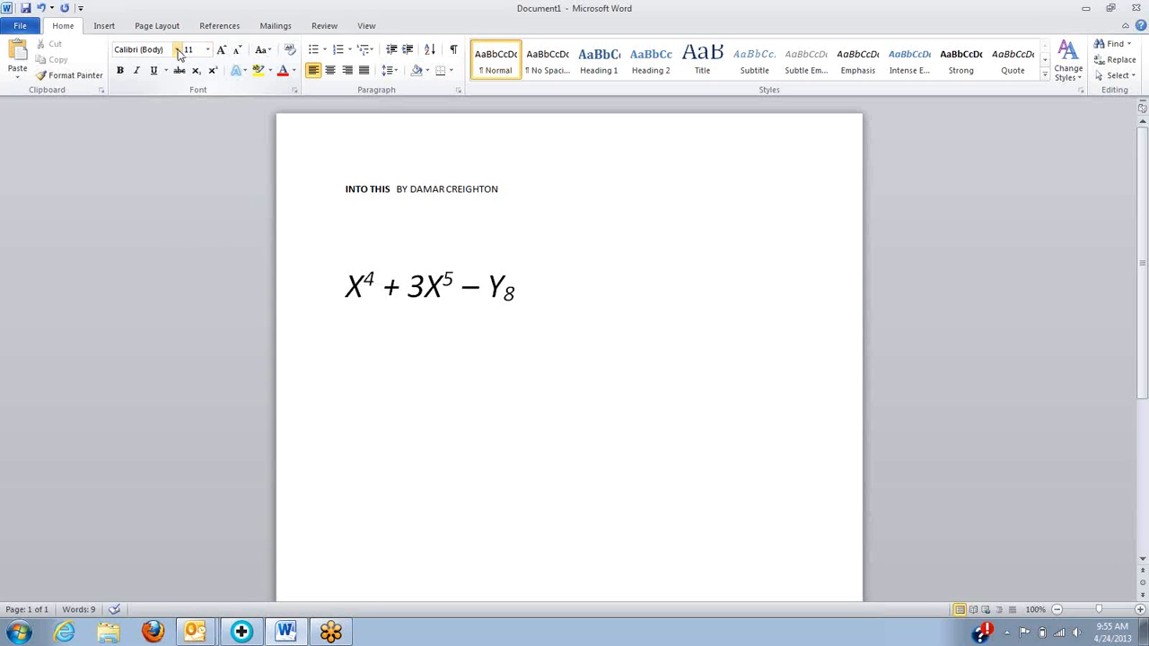
- Apply the Palatino Linotype font to the author's name after BY
left_click(178, 51)
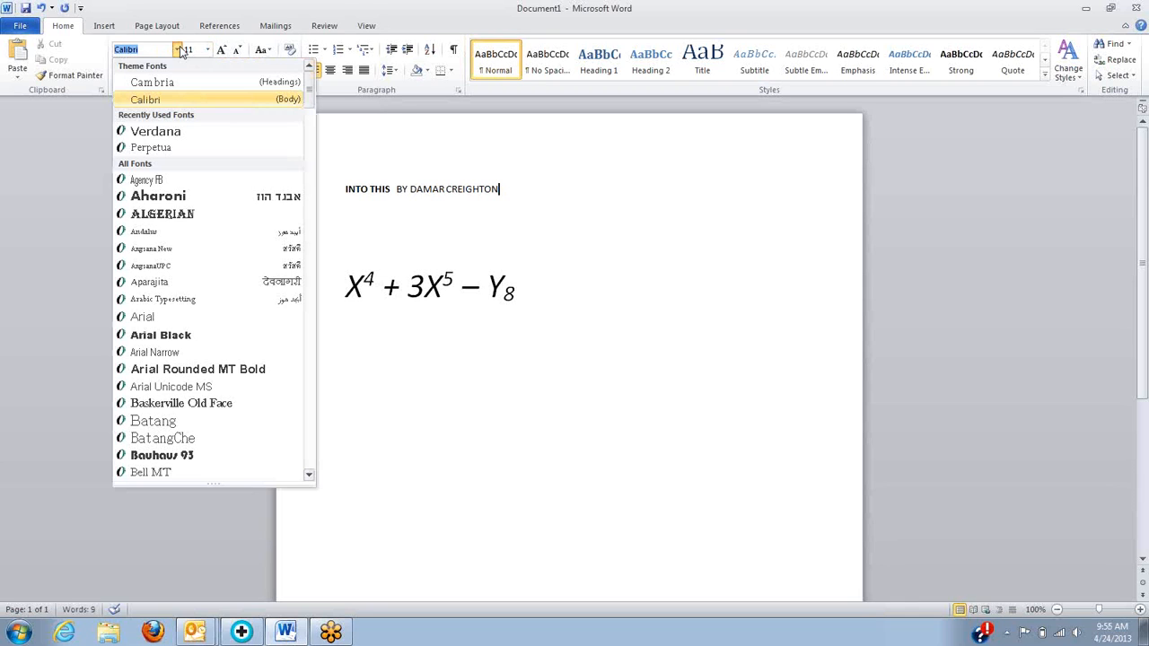
left_click(512, 202)
left_click_drag(501, 191, 425, 198)
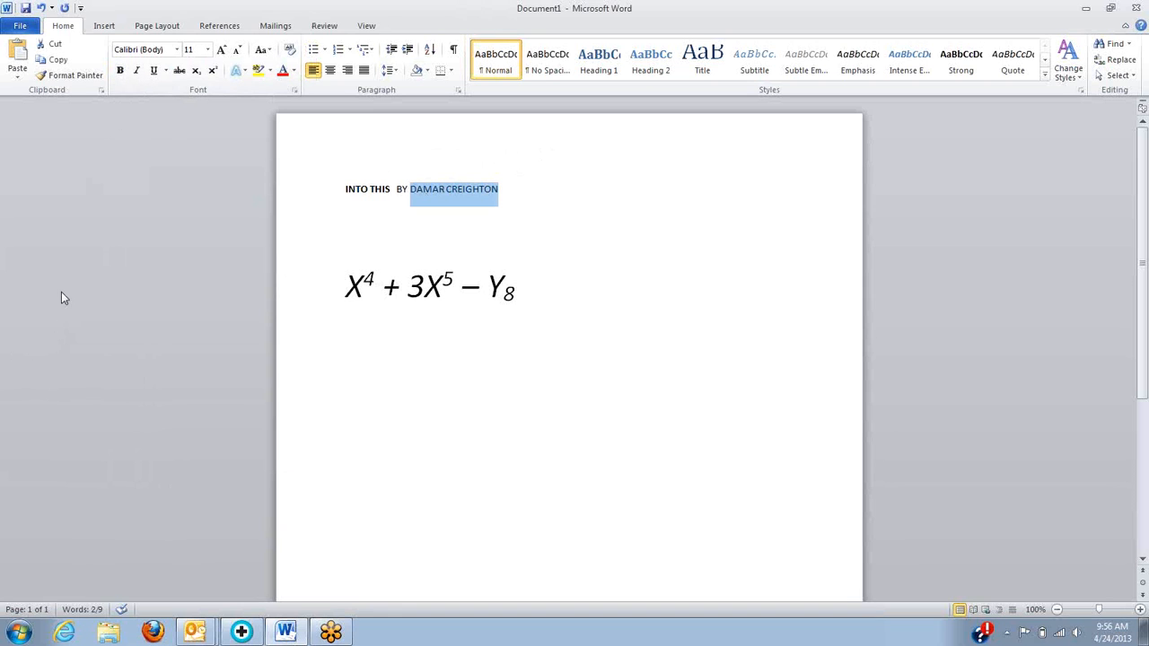
left_click(177, 50)
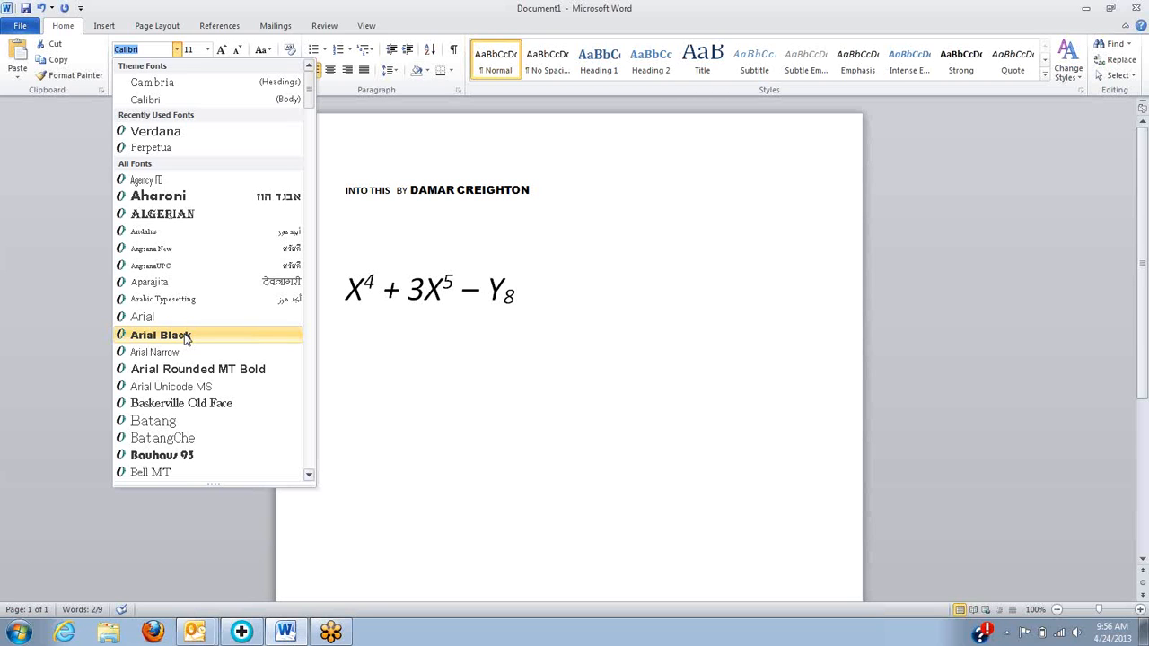
type("P")
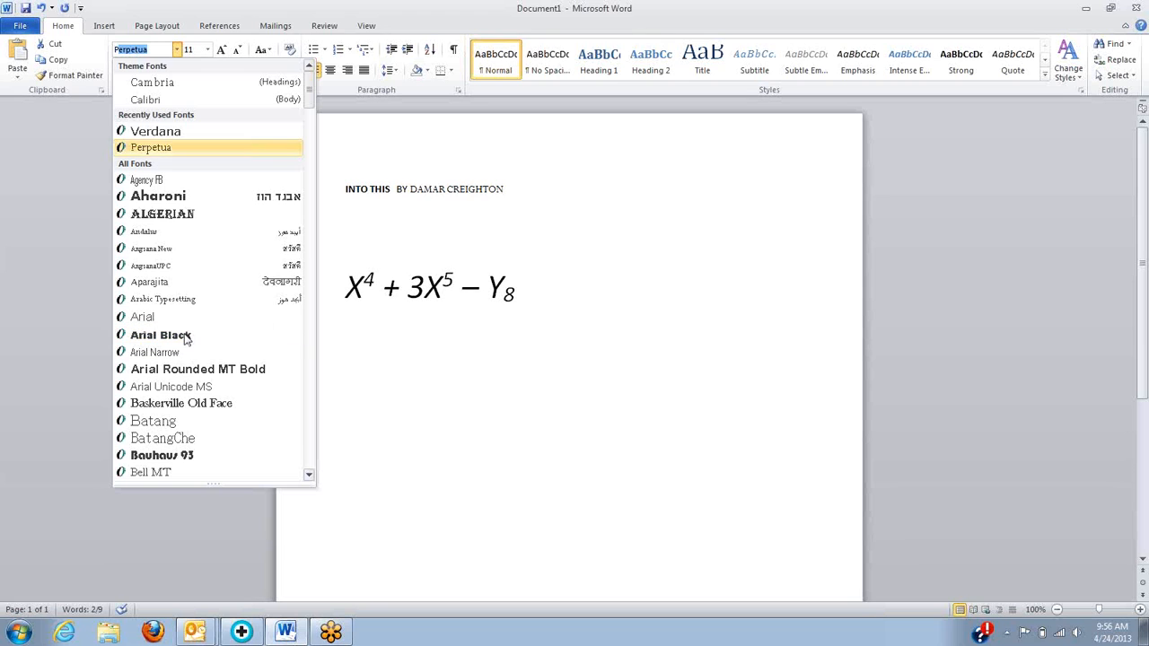
type("R")
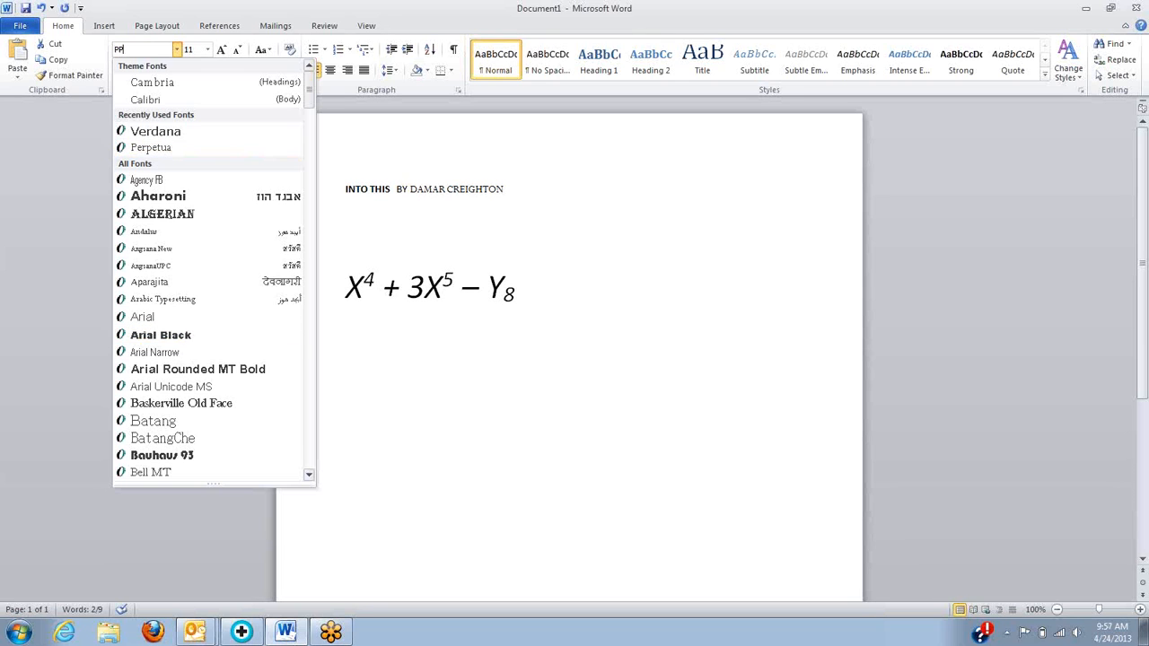
key("BackSpace")
type("al")
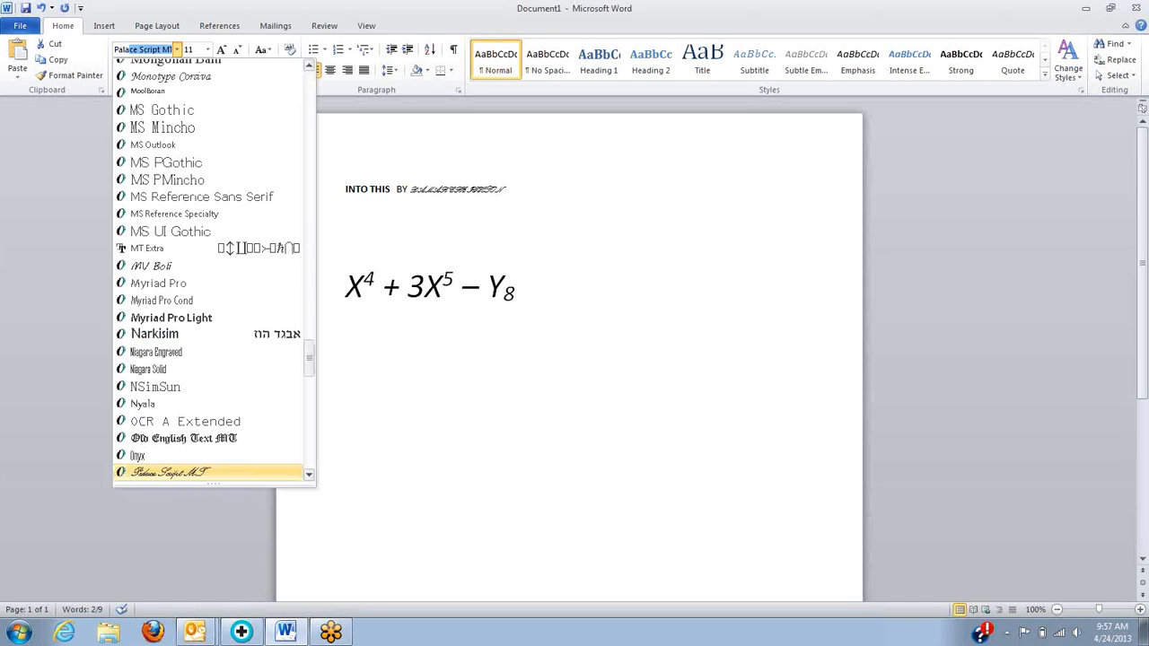
type("at")
key("BackSpace")
key("BackSpace")
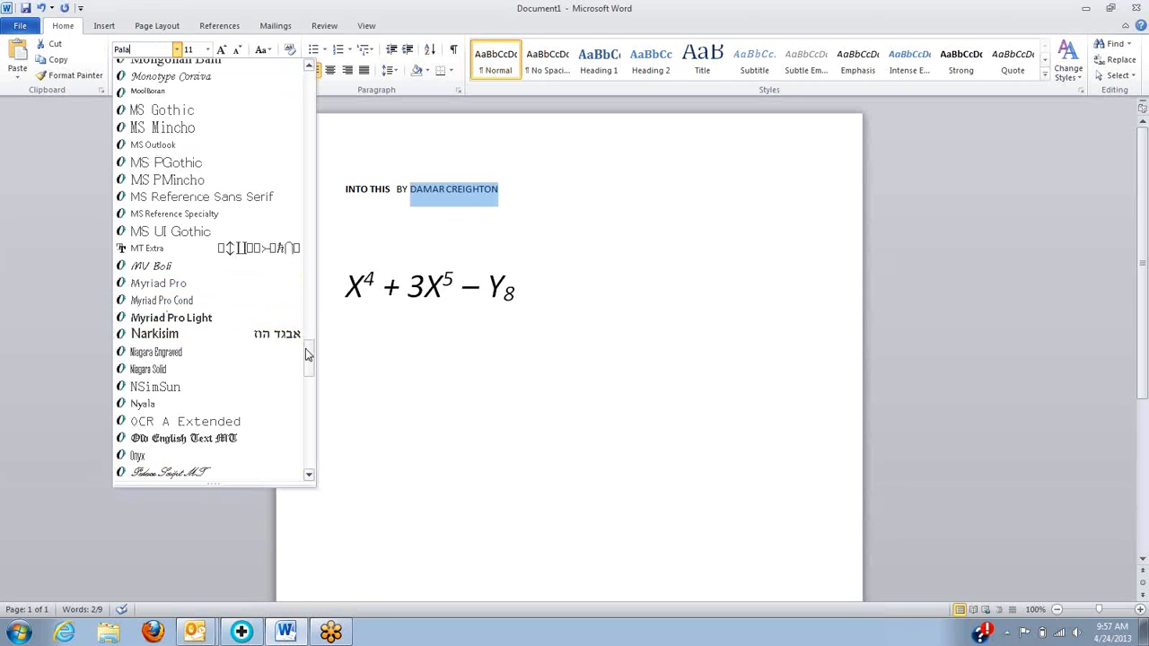
scroll(306, 348, "down", 4)
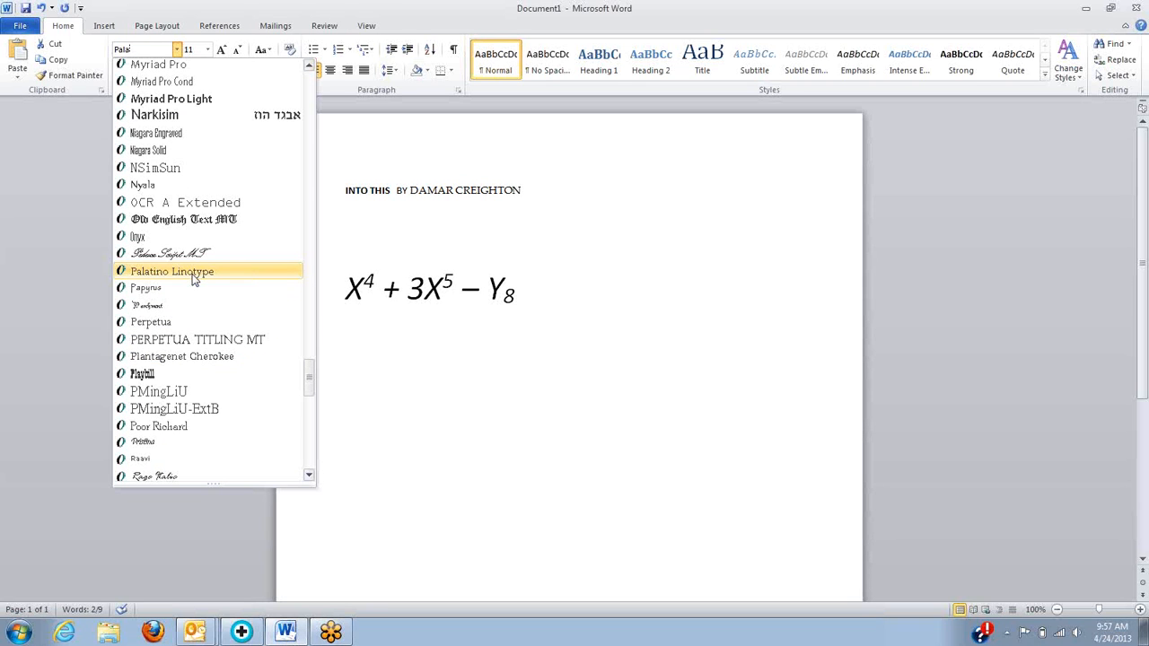
left_click(193, 275)
left_click(737, 325)
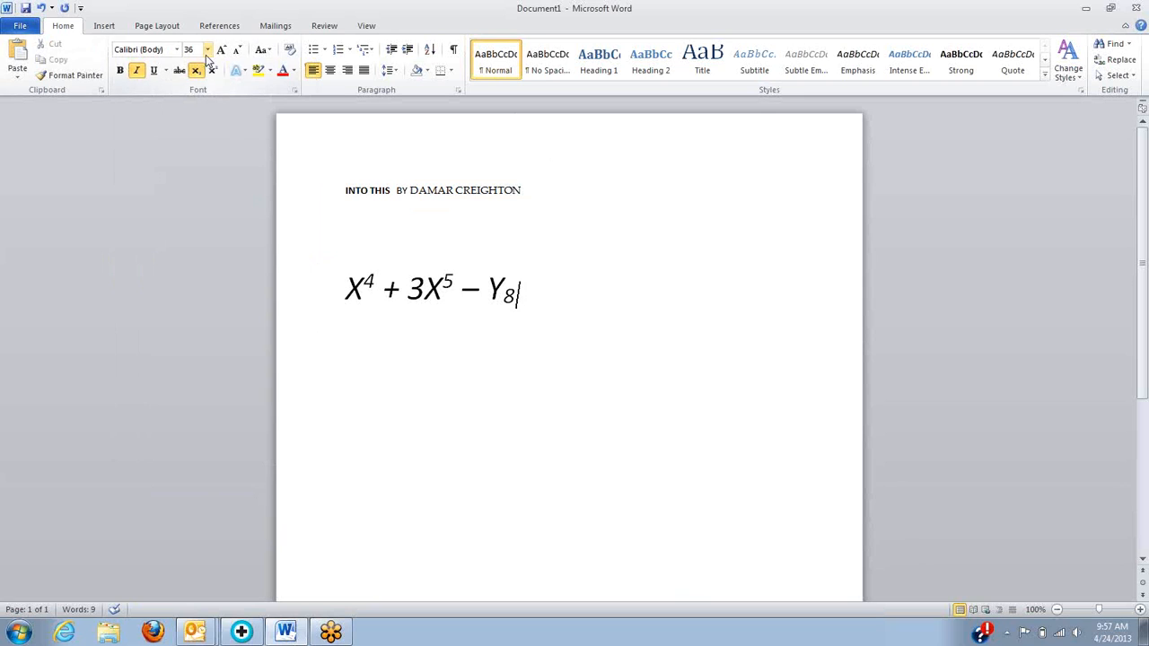
- Size the author's name to 14 pt, grow it to 20 pt, then shrink it to 18 pt
left_click_drag(522, 190, 410, 190)
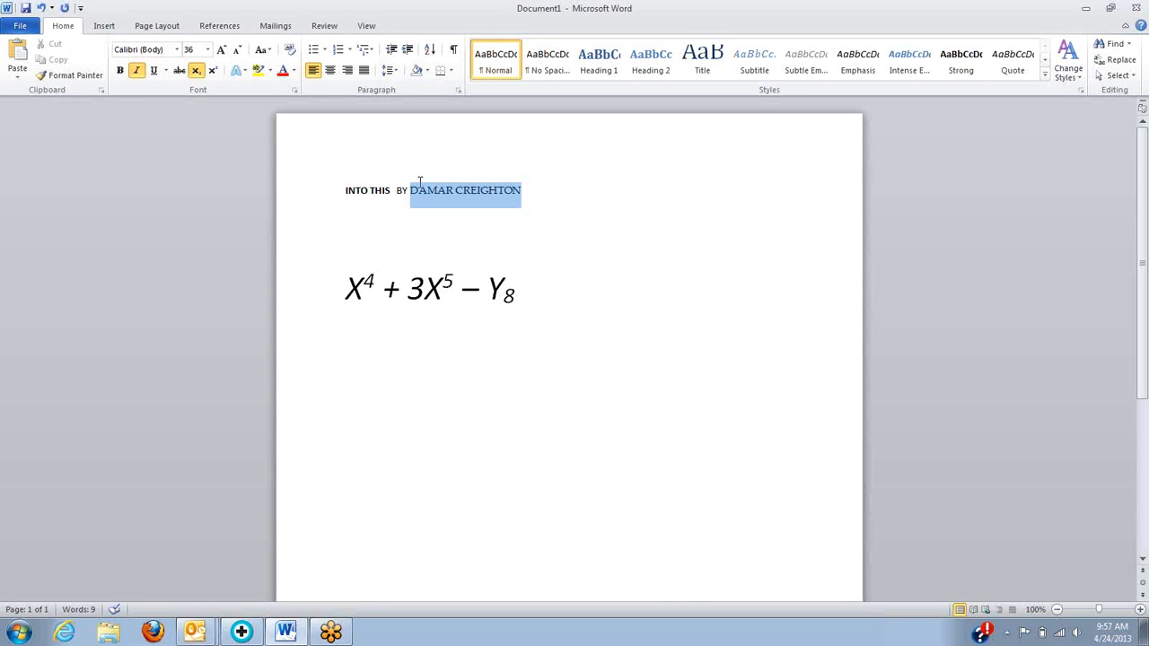
left_click(208, 50)
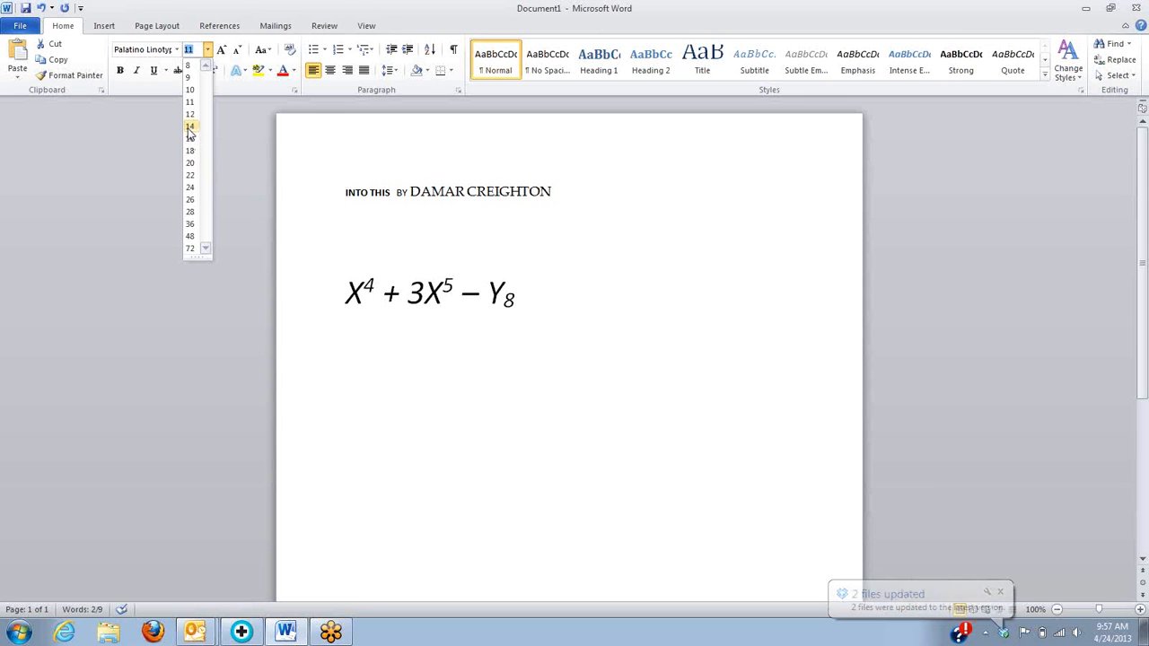
left_click(188, 127)
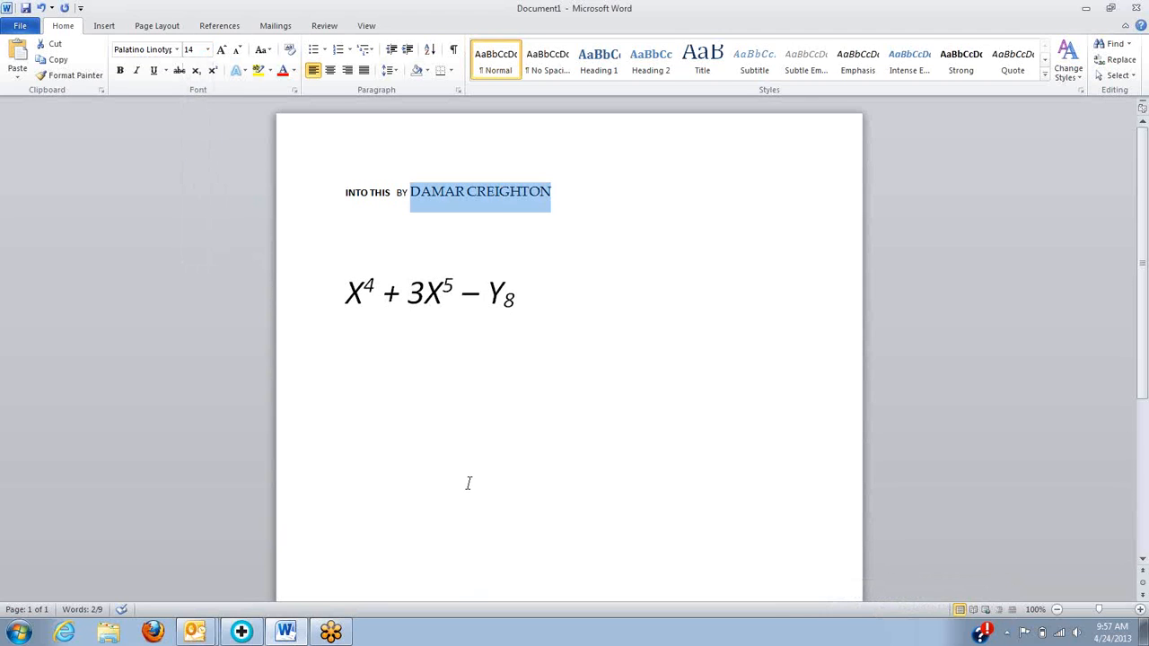
left_click(222, 52)
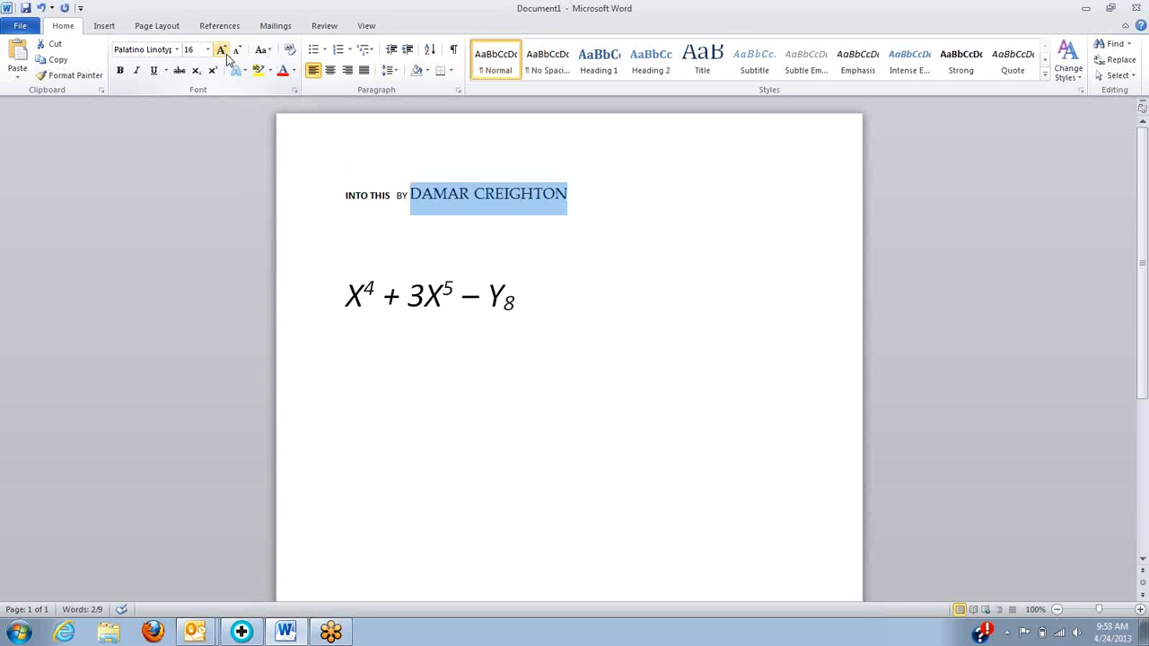
left_click(224, 52)
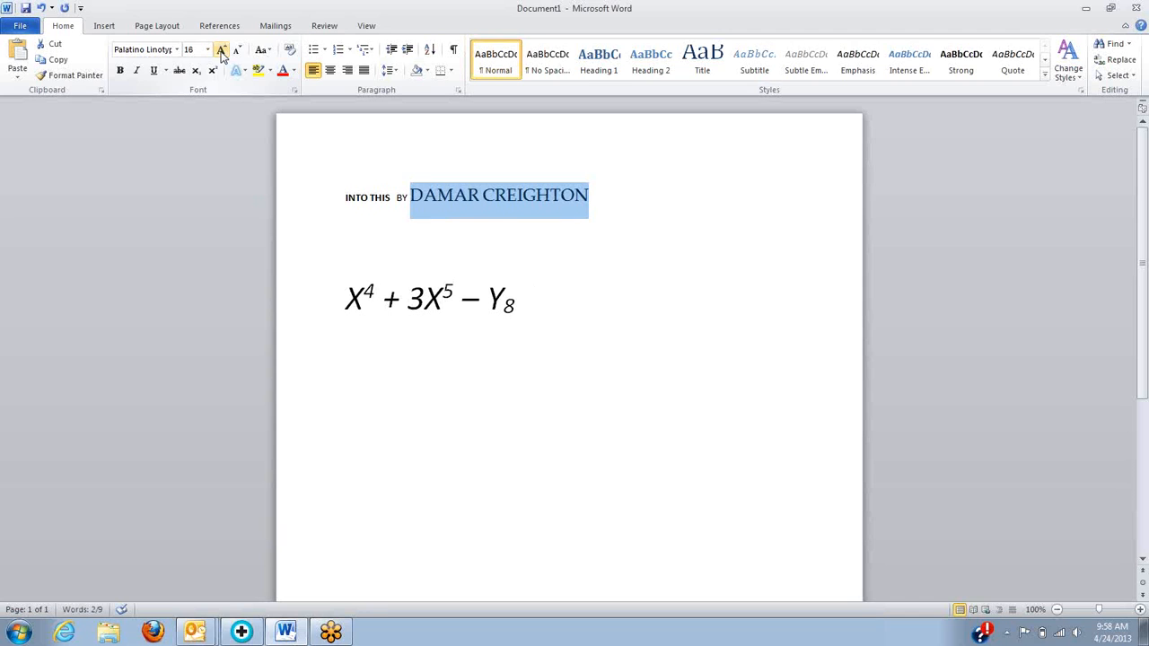
left_click(222, 51)
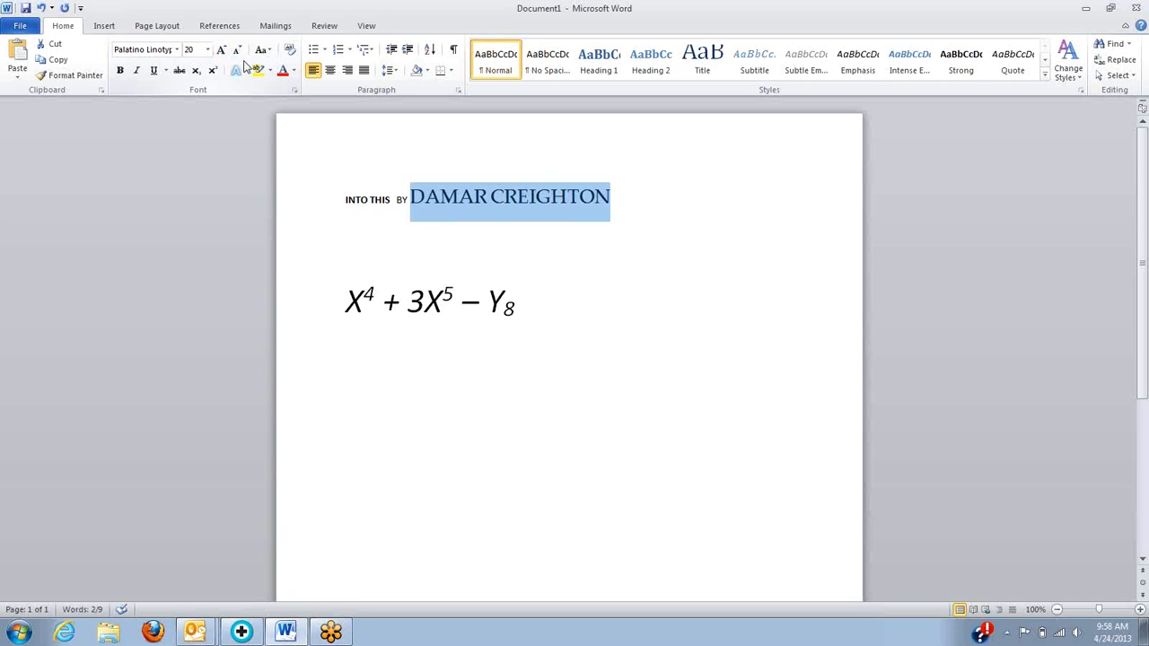
left_click(239, 52)
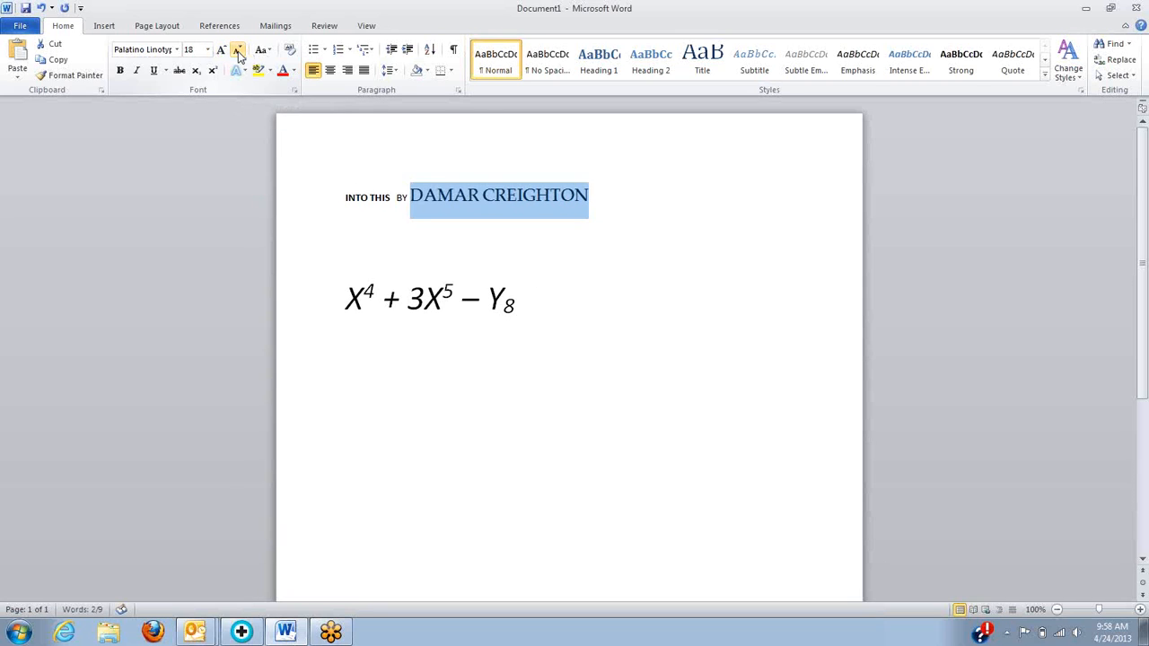
left_click(241, 52)
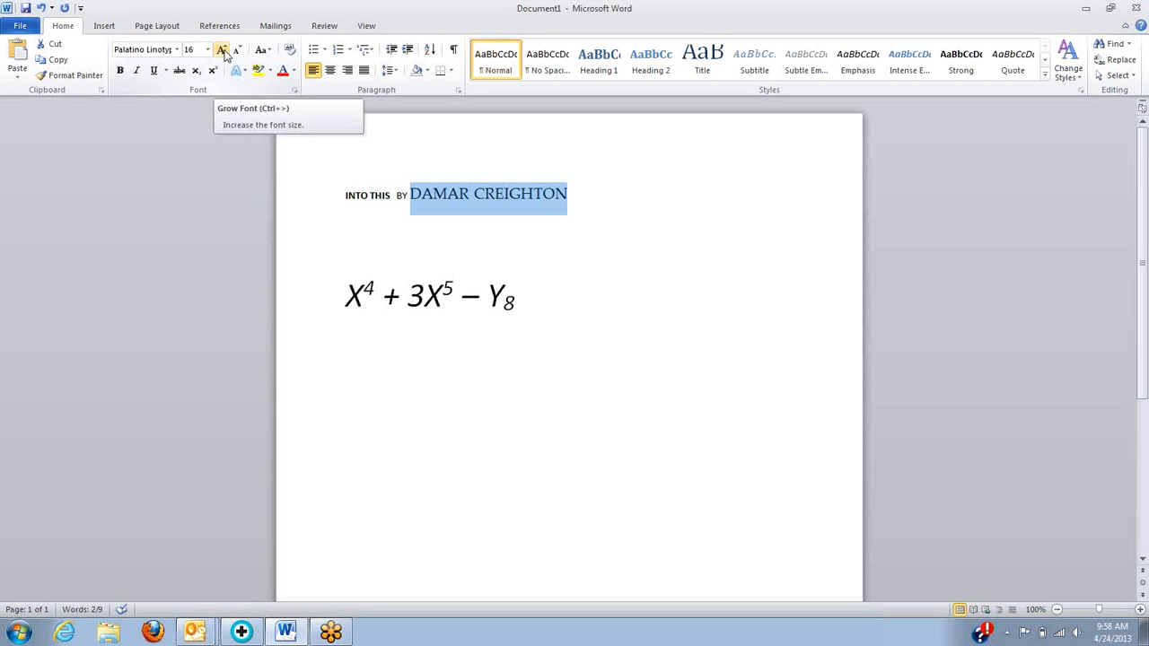
left_click(223, 51)
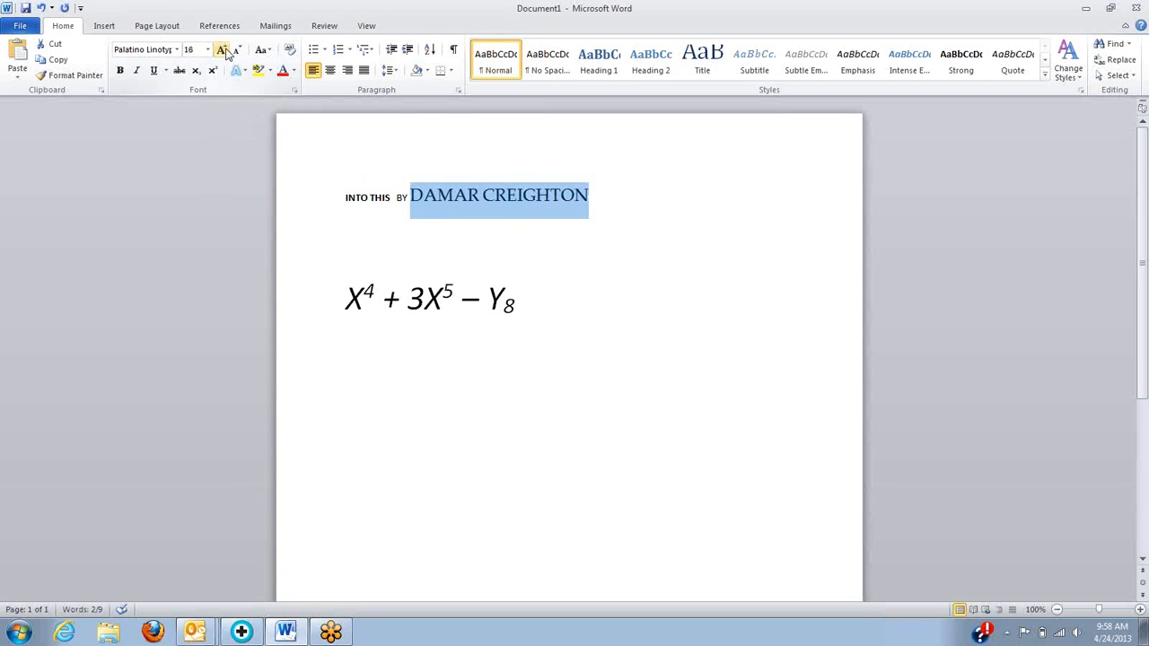
left_click(224, 51)
left_click(224, 51)
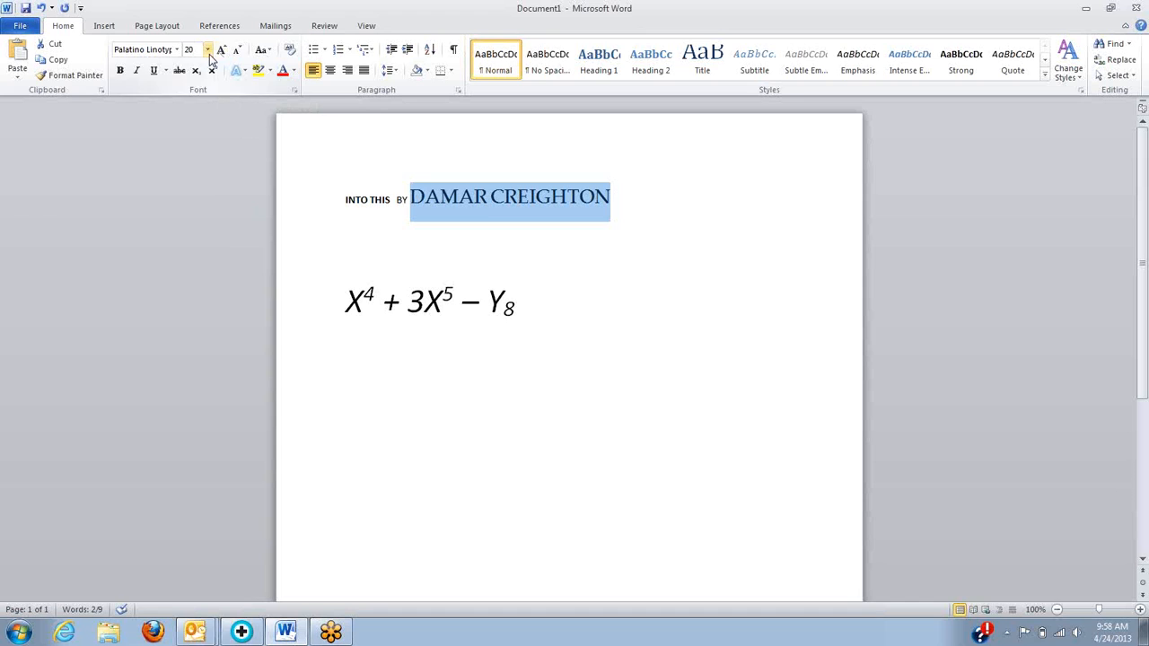
left_click(207, 51)
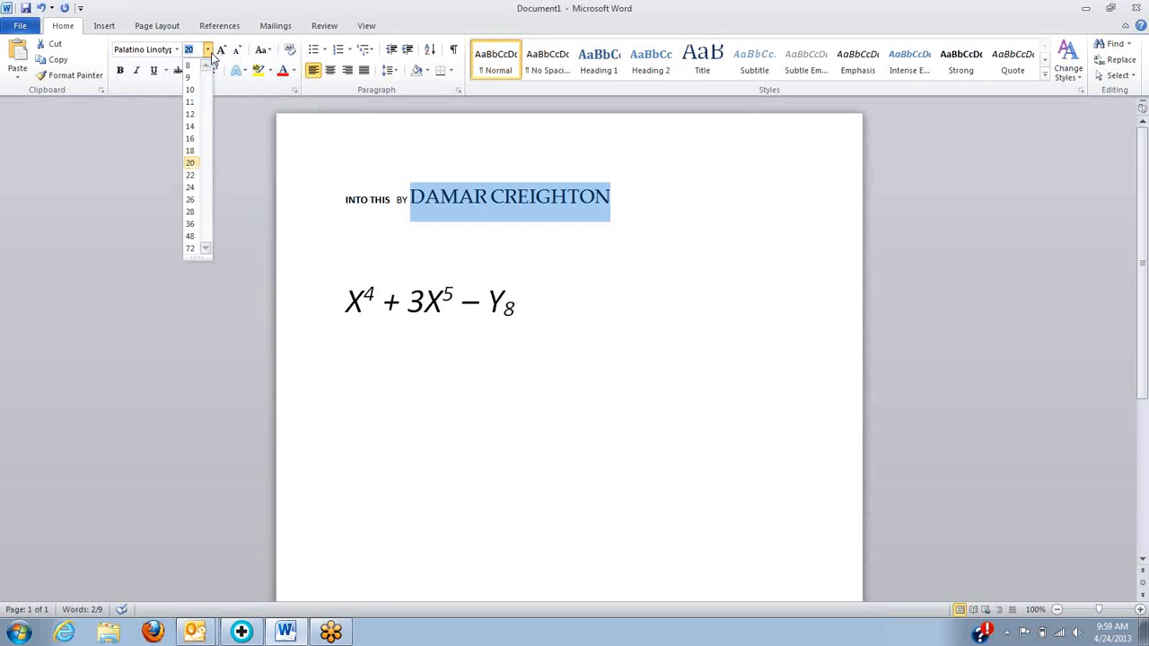
left_click(237, 51)
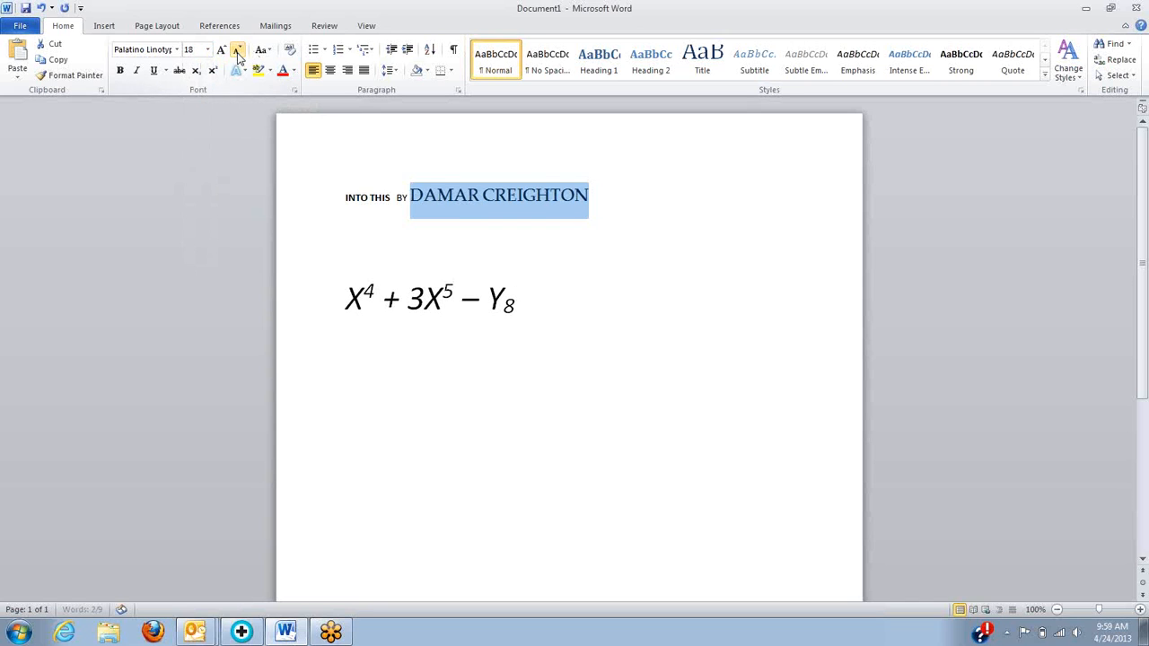
left_click(221, 50)
- Keep the name at 18 pt and switch its case to UPPERCASE
left_click(238, 51)
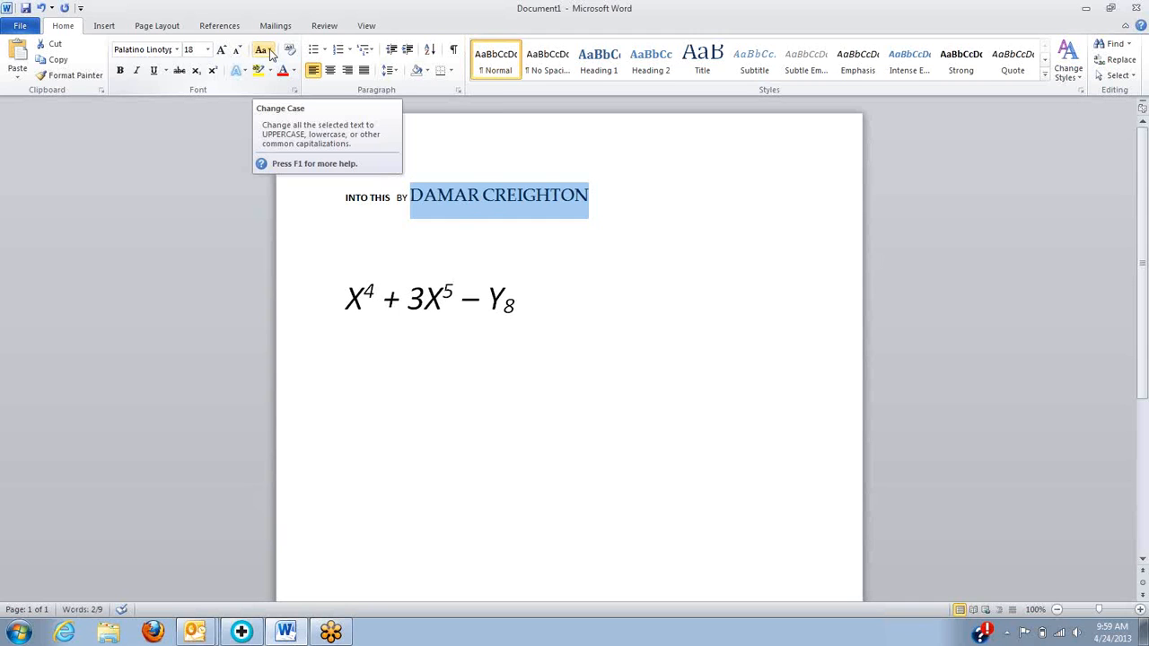
left_click(271, 52)
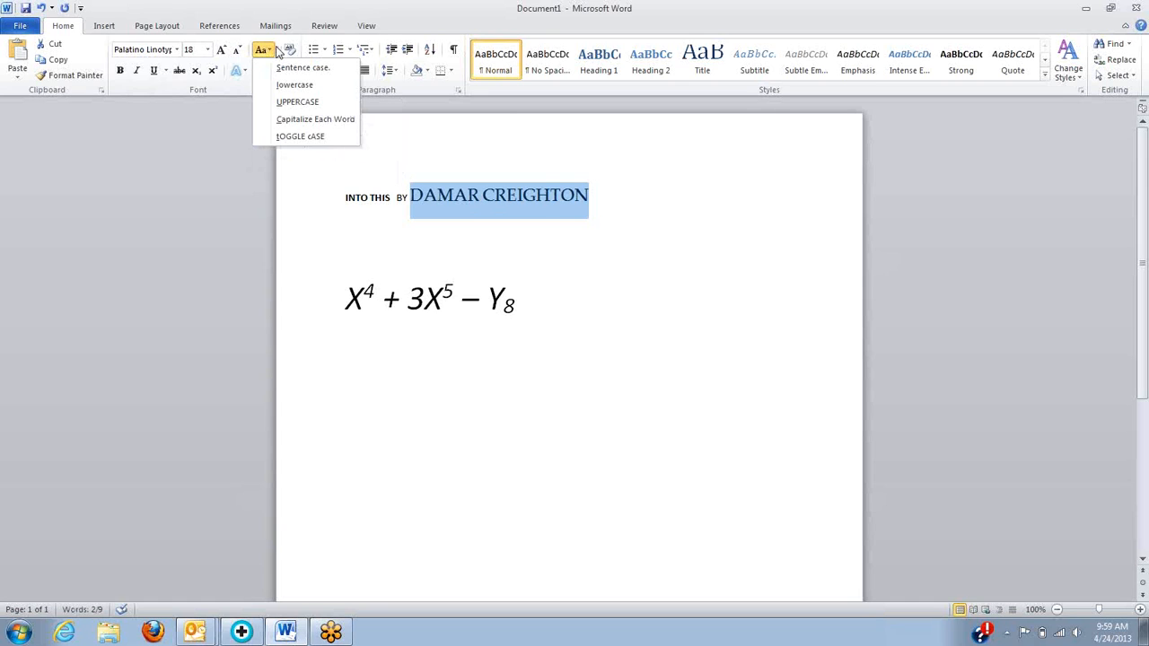
left_click(299, 124)
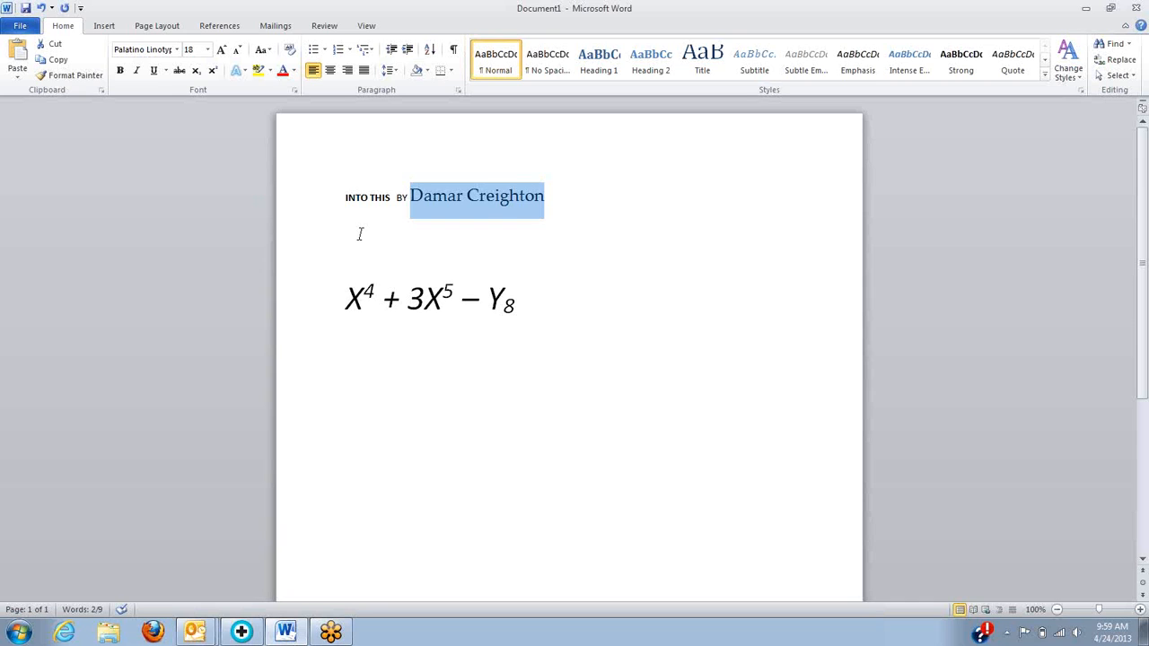
left_click(271, 51)
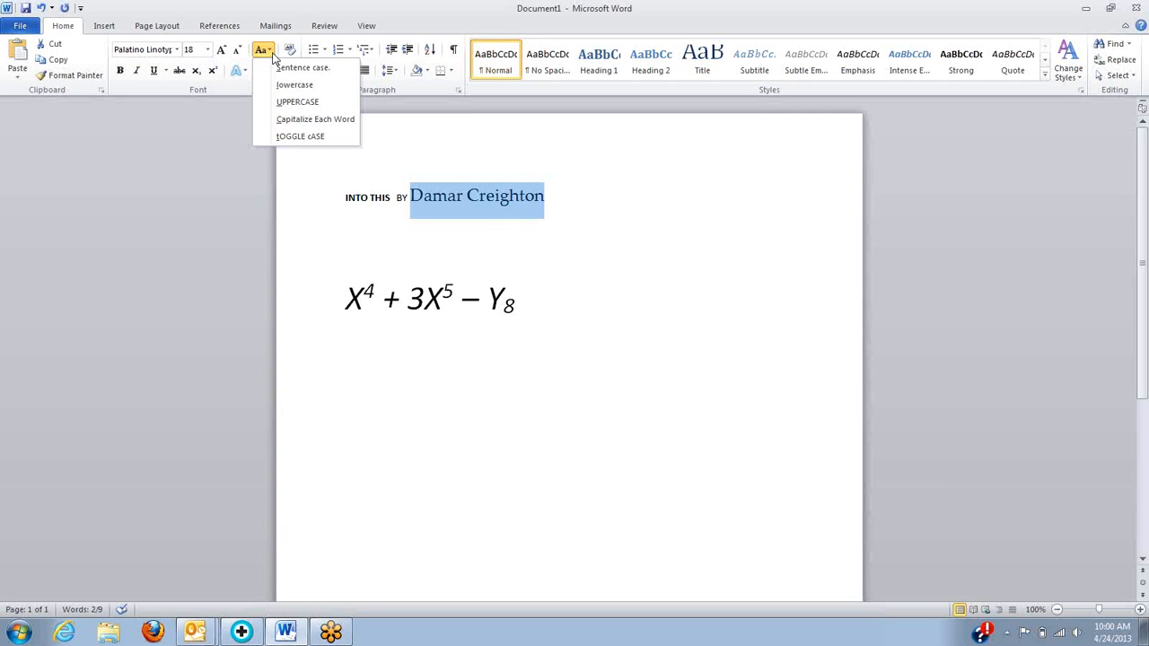
left_click(281, 102)
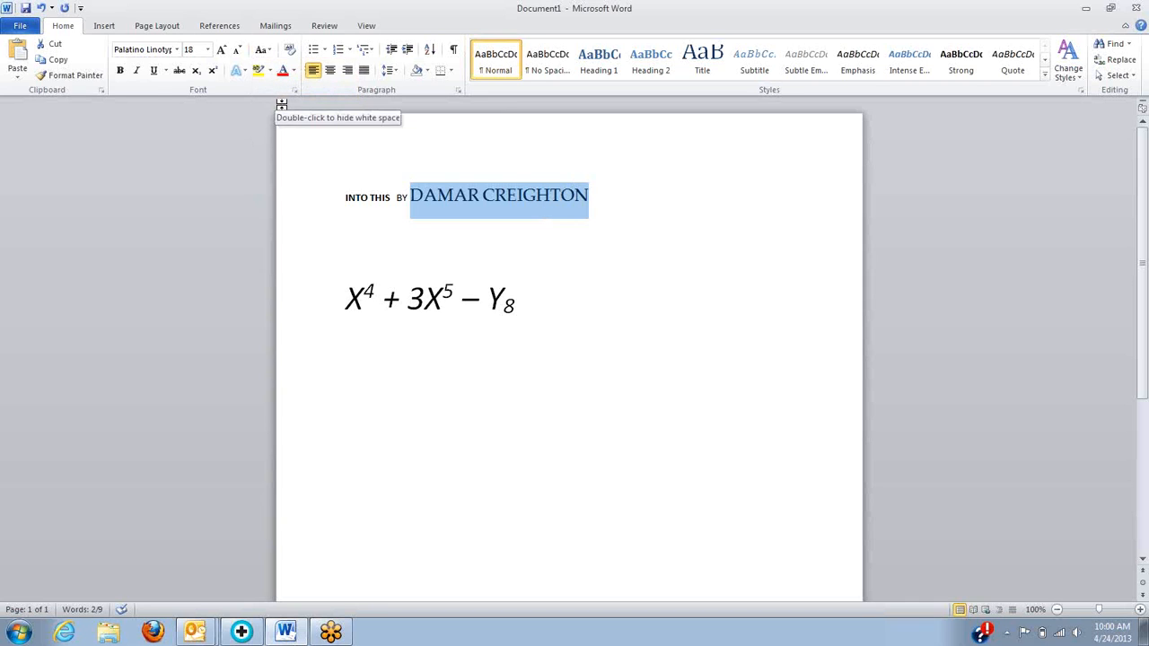
left_click(271, 51)
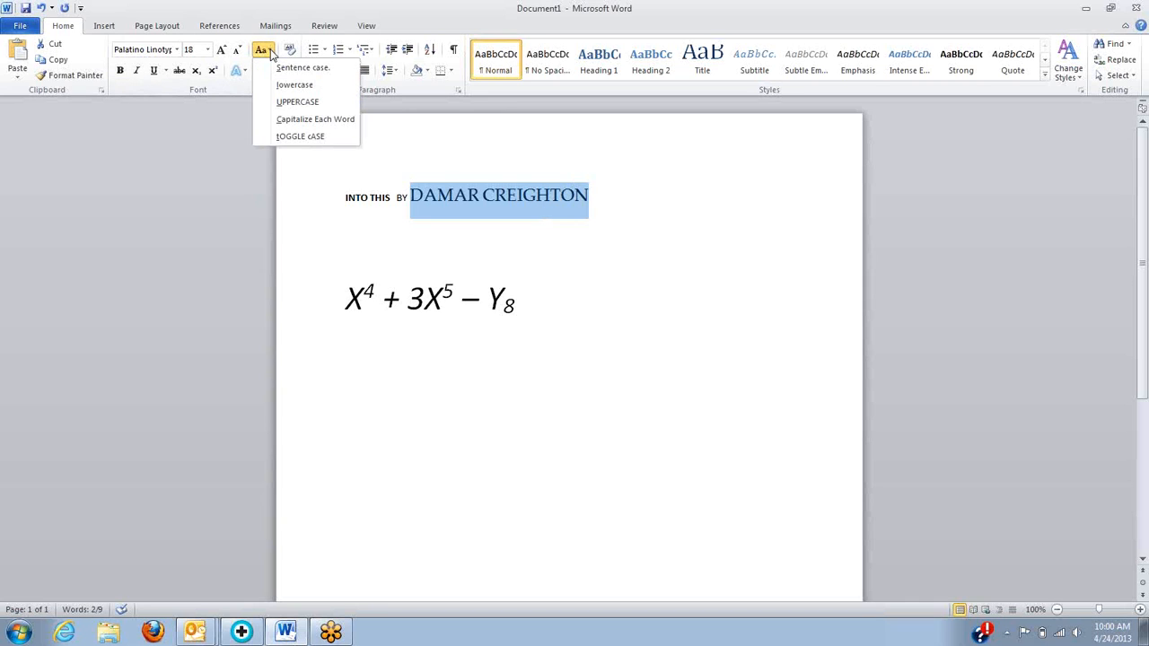
- Convert the author's name to lowercase and deselect it
left_click(291, 71)
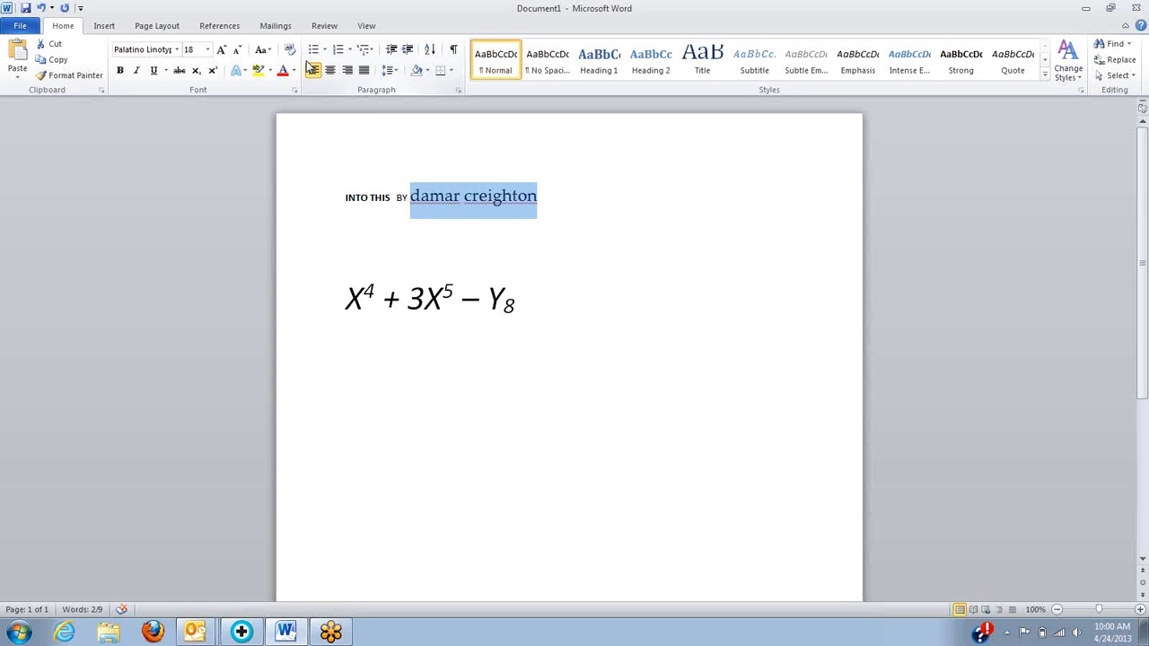
left_click(554, 198)
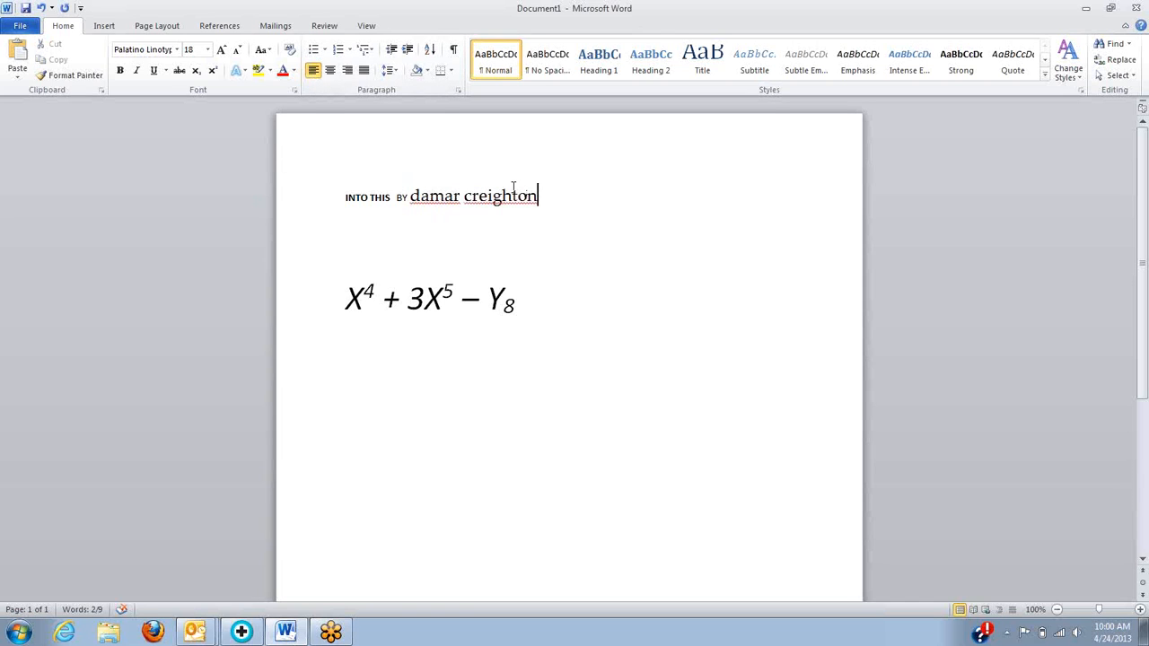
left_click(411, 198)
- Apply Capitalize Each Word to the author's name after BY
left_click_drag(536, 194, 454, 187)
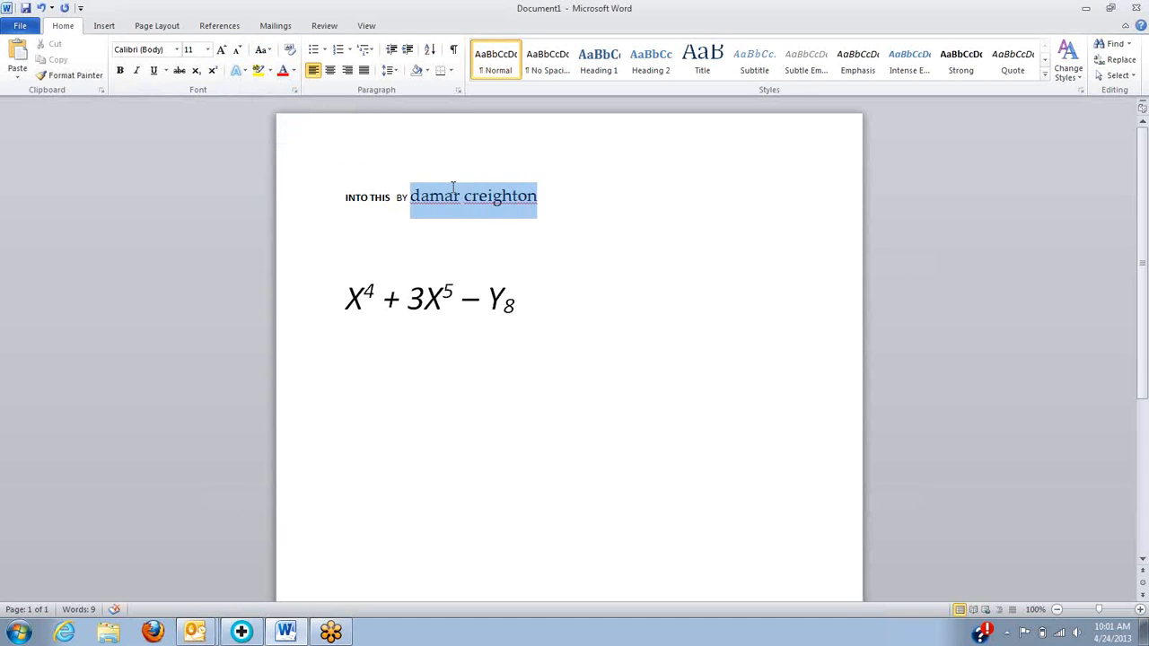
left_click(272, 52)
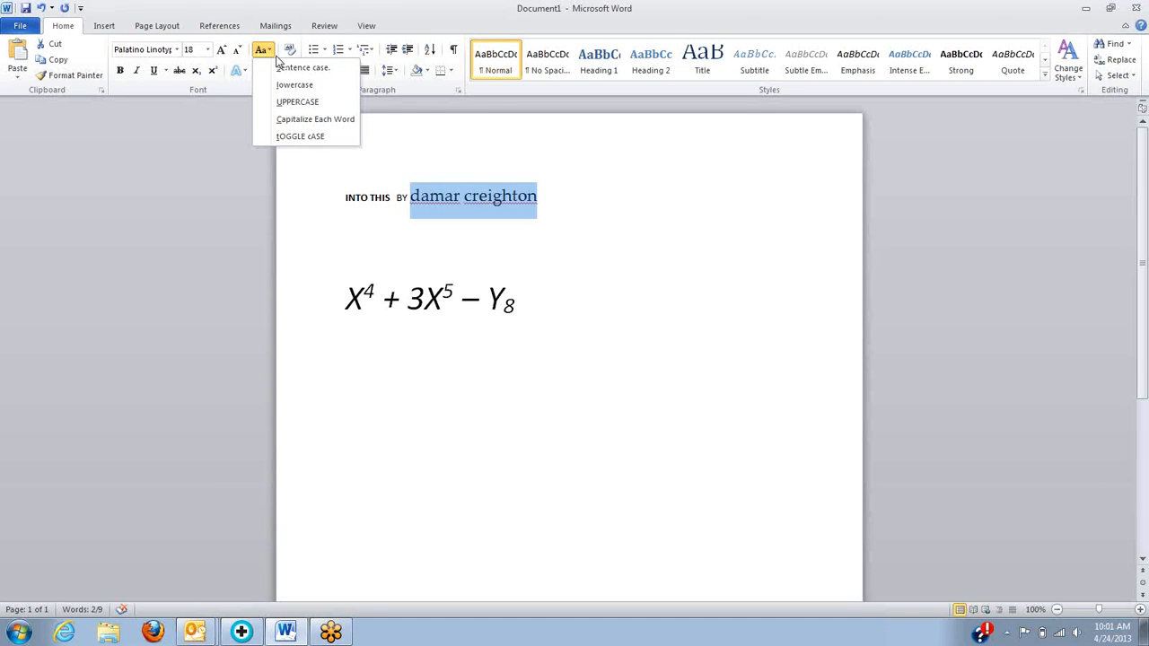
left_click(296, 119)
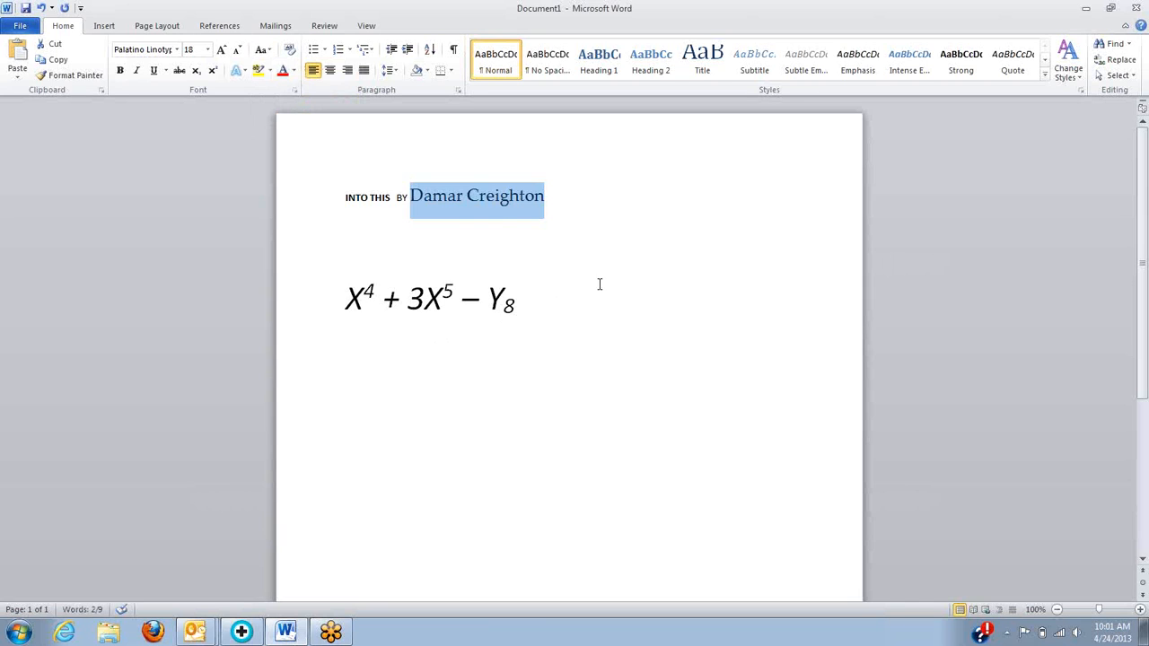
left_click(619, 203)
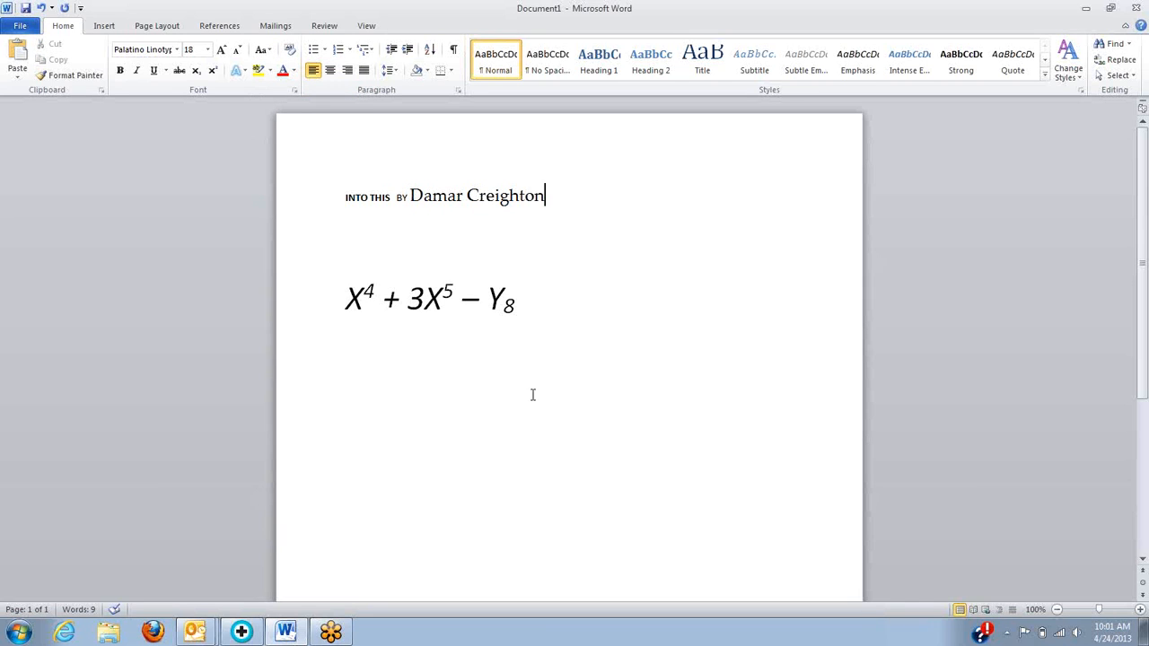
- Change the author's name to Sentence case so only its first word is capitalised
left_click(272, 52)
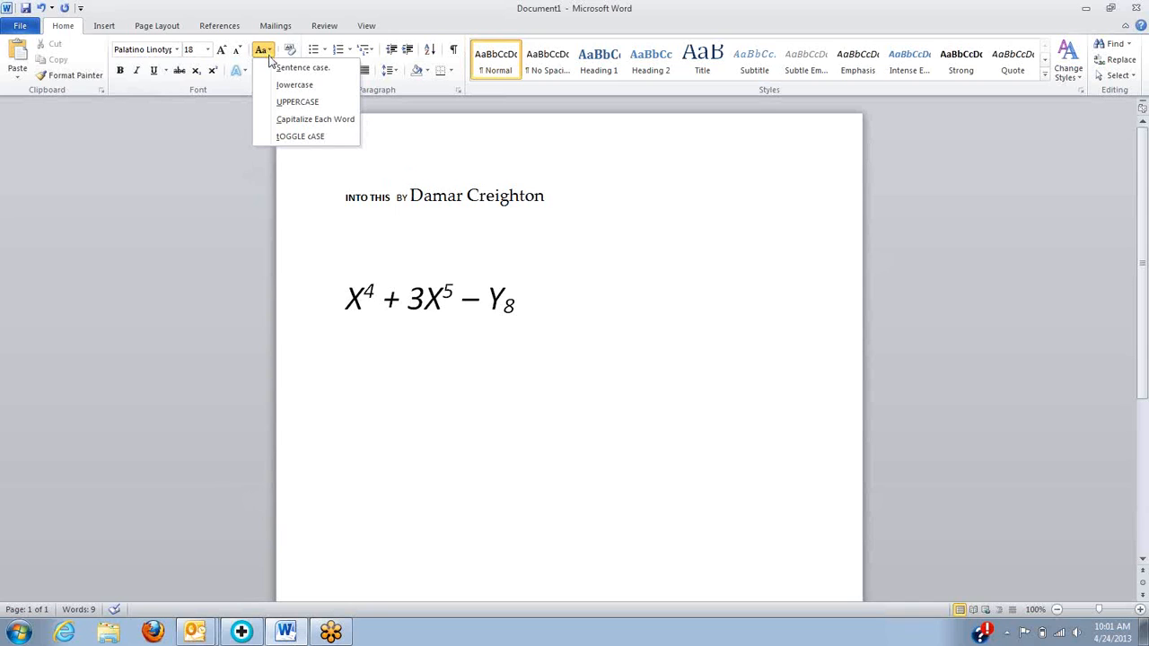
left_click(282, 85)
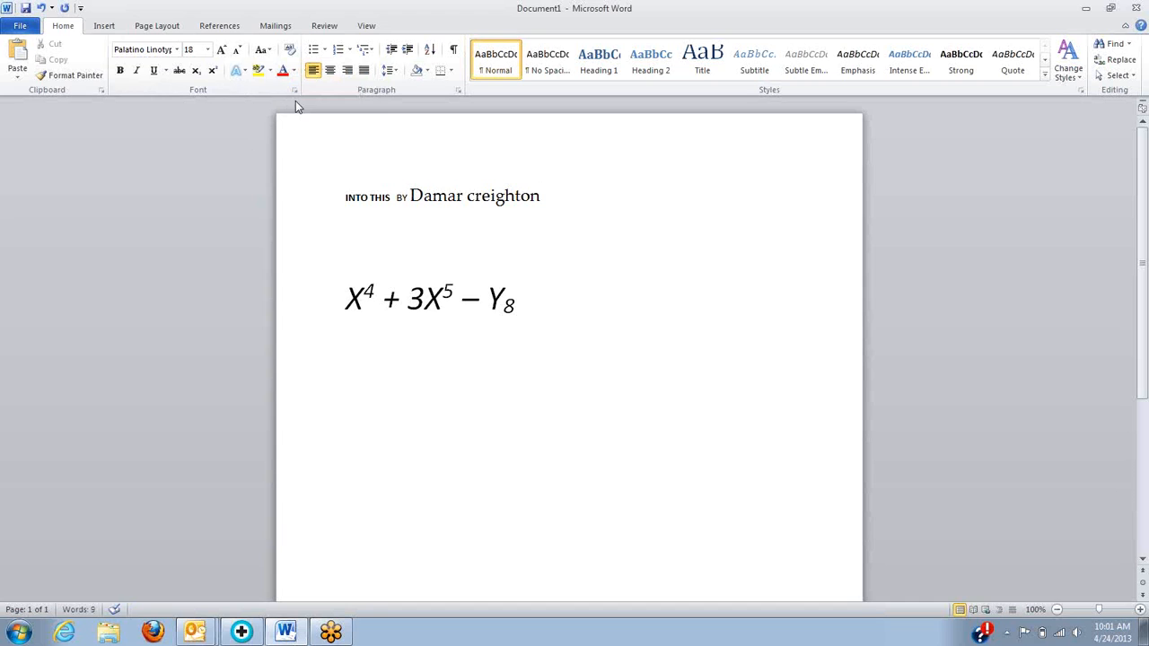
left_click(269, 51)
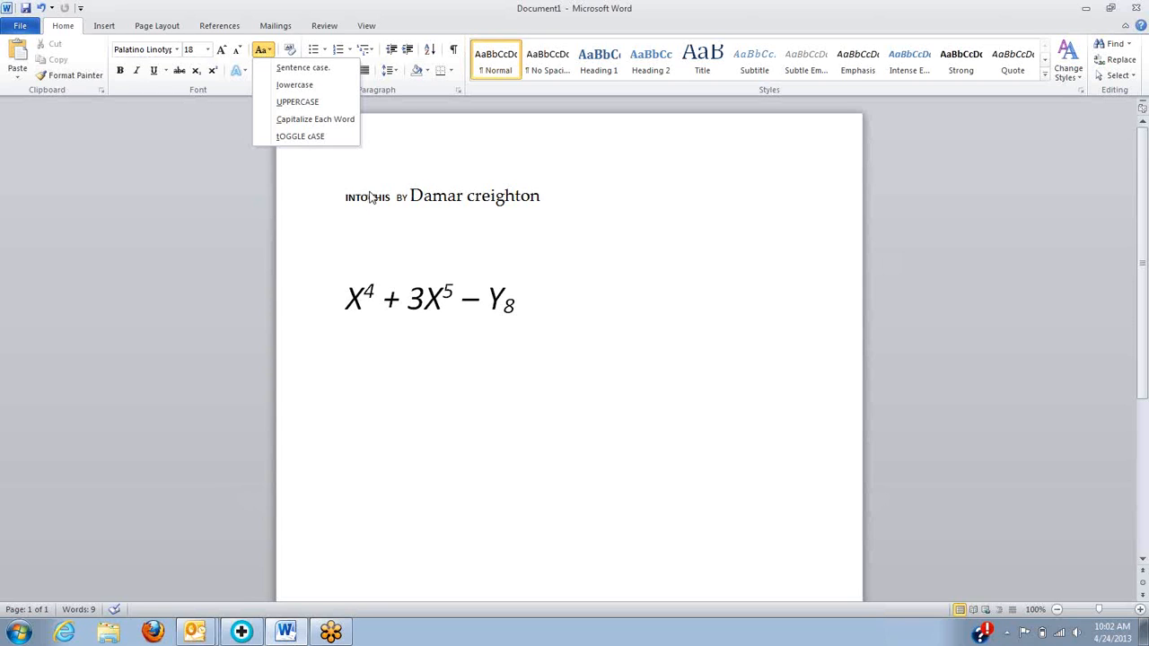
left_click(272, 52)
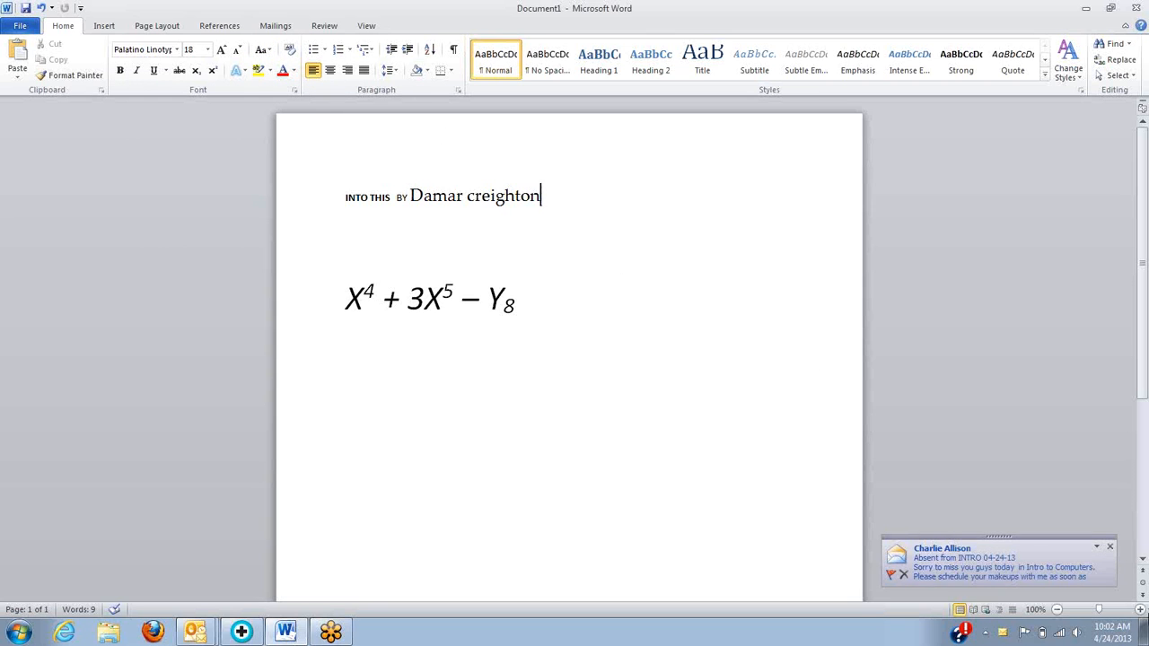
left_click(1111, 548)
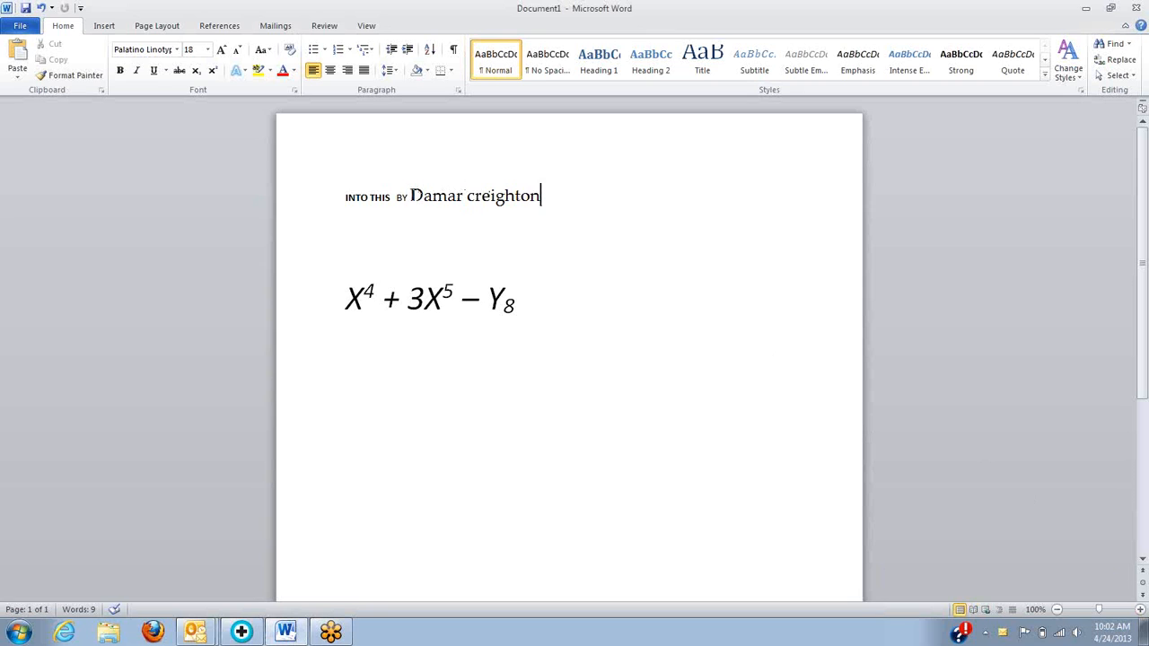
- Select the author's name and apply Capitalize Each Word to it
left_click_drag(411, 198, 489, 202)
left_click(264, 49)
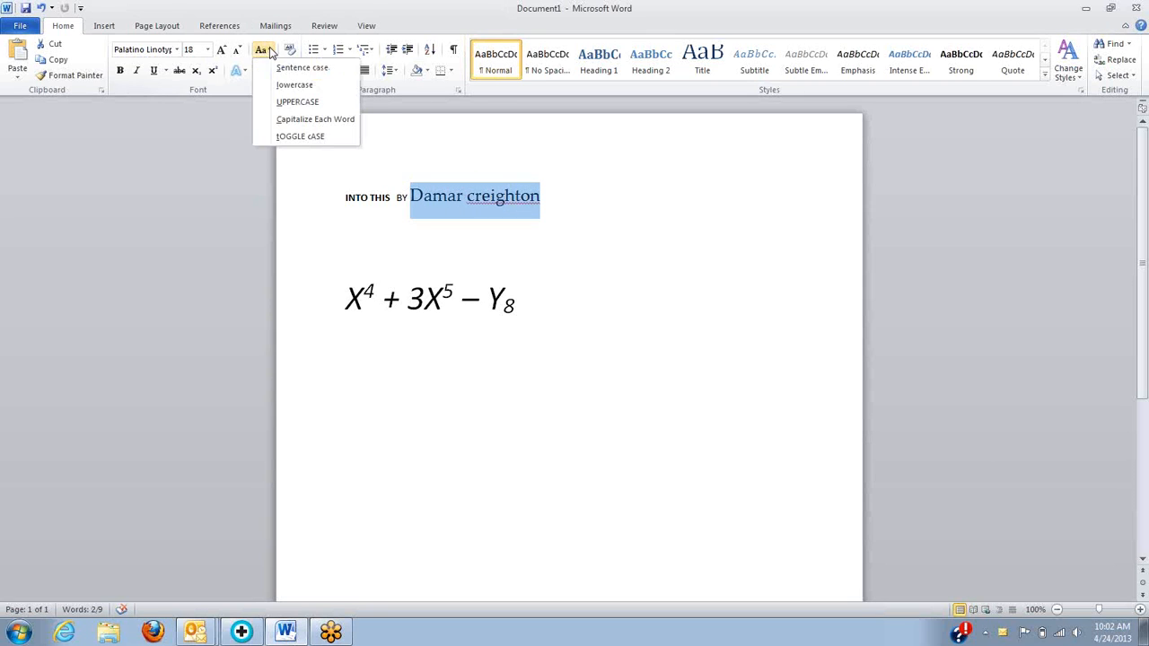
left_click(296, 118)
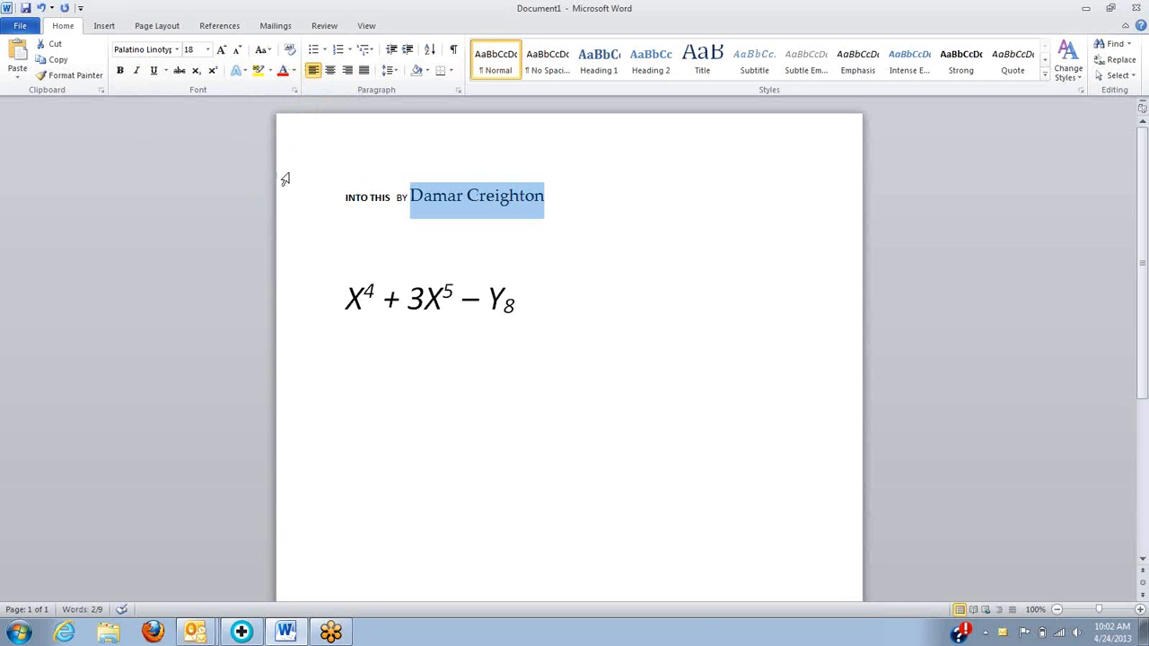
left_click(262, 50)
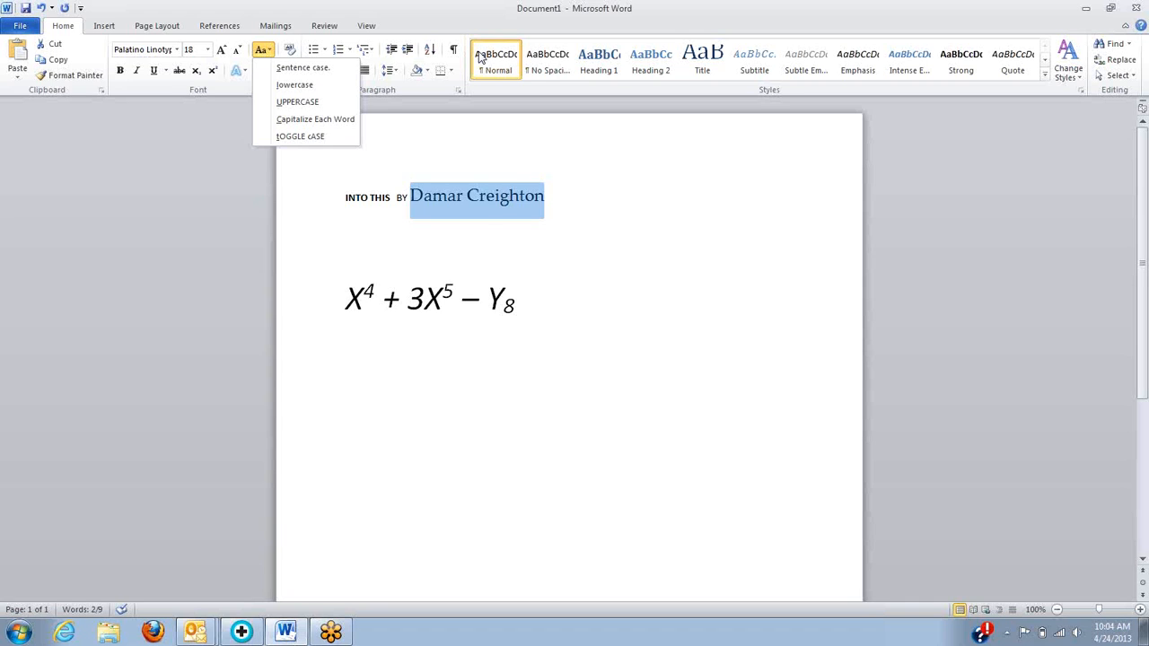
- Toggle the case of the author's name, then restore capital initials with Capitalize Each Word
left_click(38, 207)
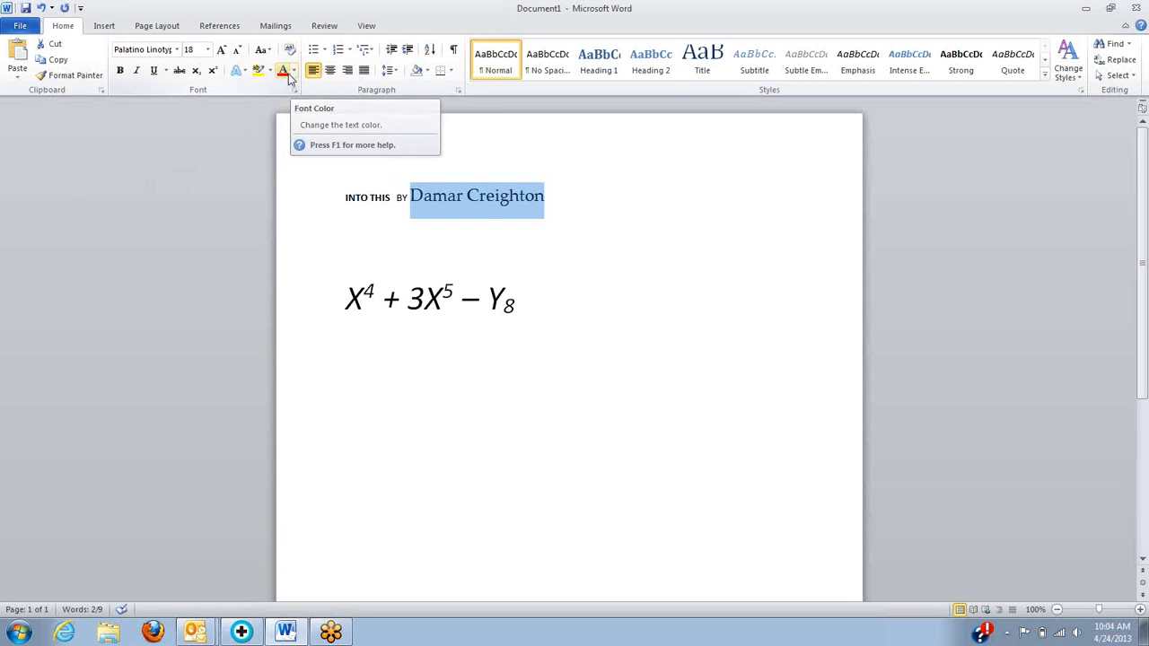
left_click(270, 51)
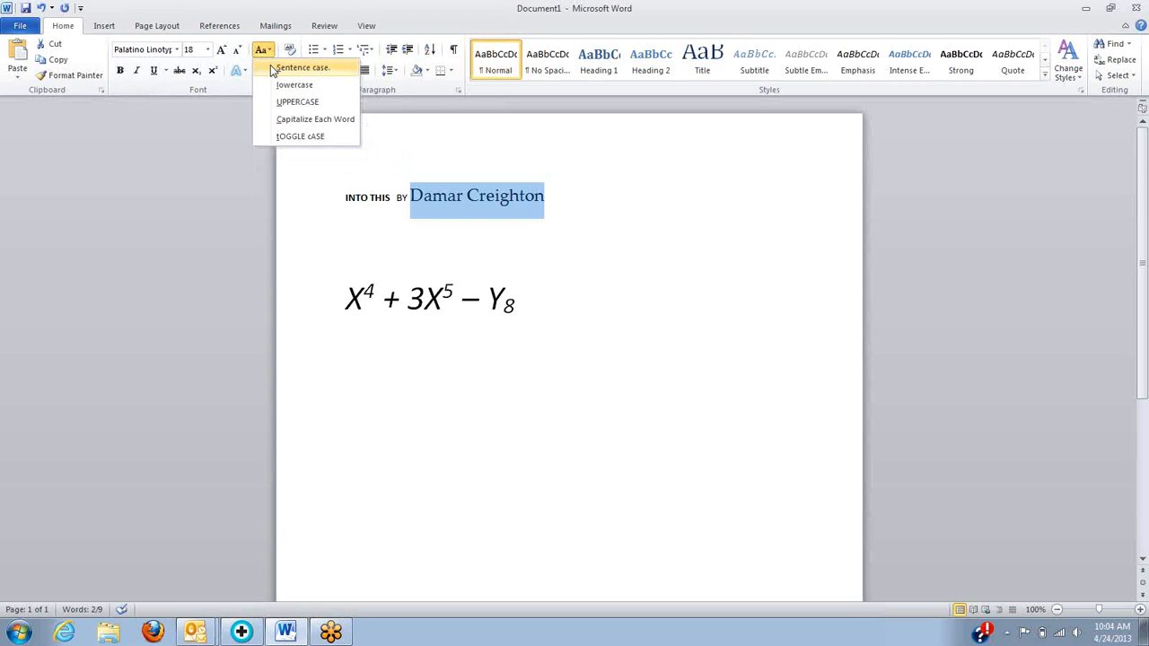
left_click(315, 142)
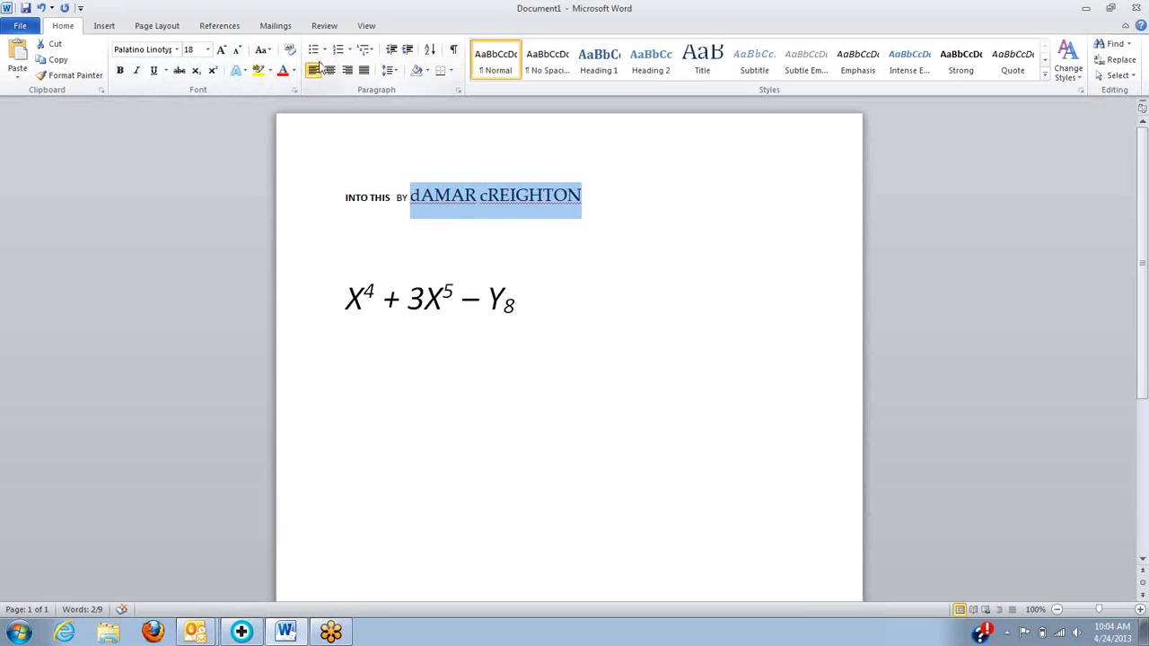
left_click(270, 52)
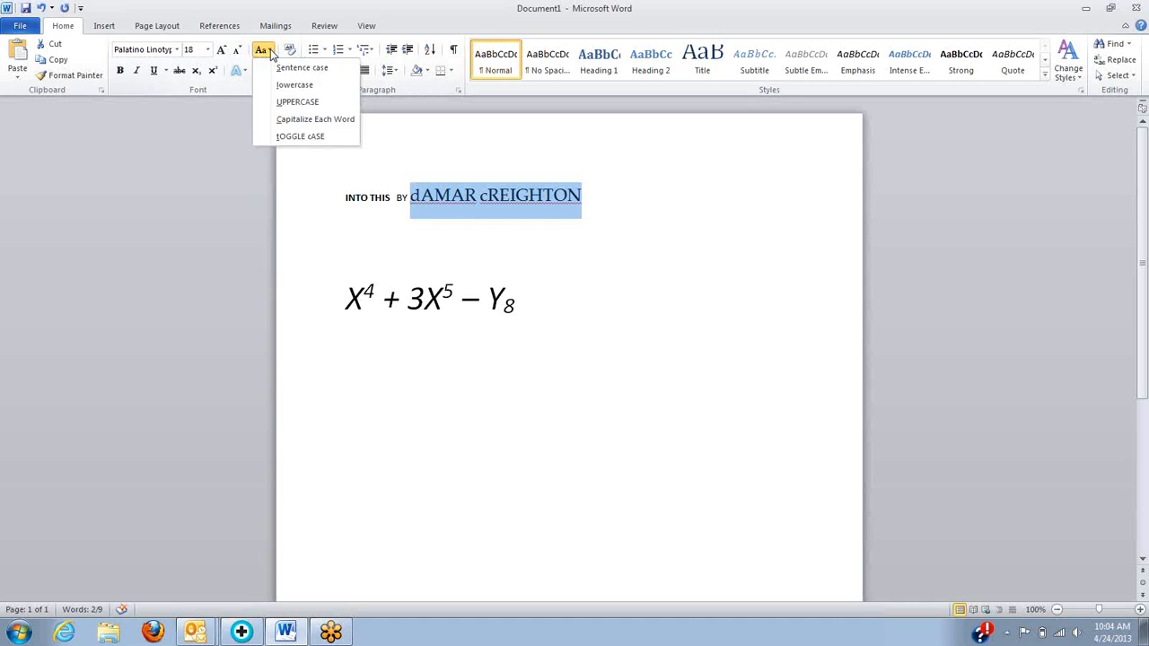
left_click(283, 121)
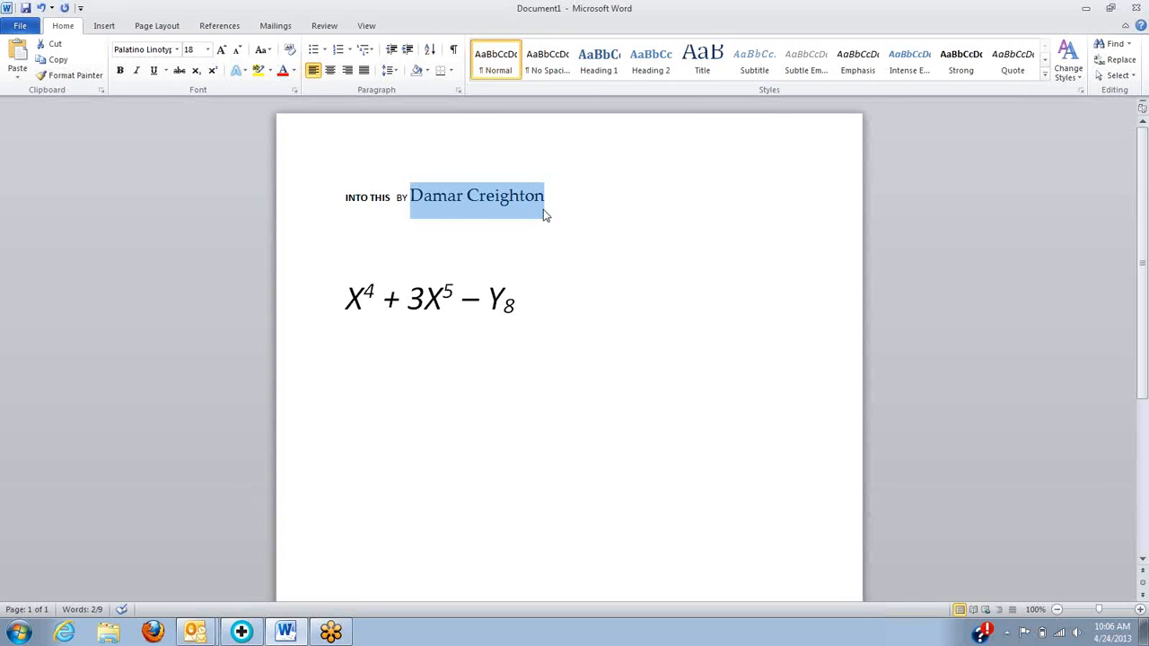
- Make the name bold, underlined and italic, then clear formatting back to plain Calibri 11
key("ctrl+b")
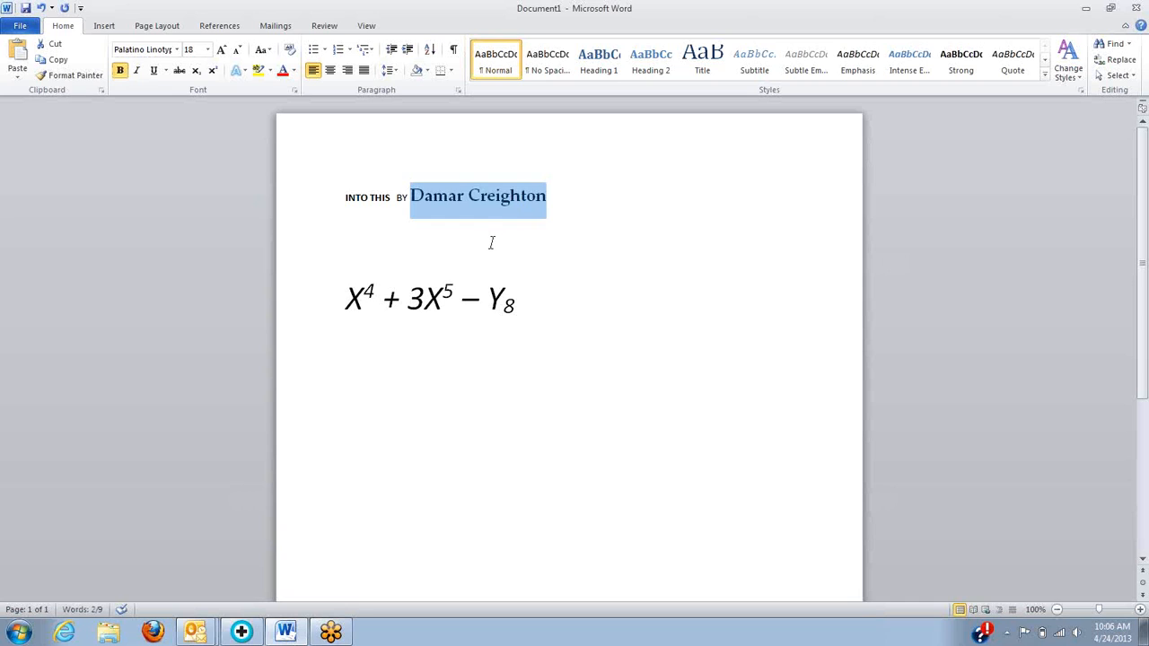
type("u")
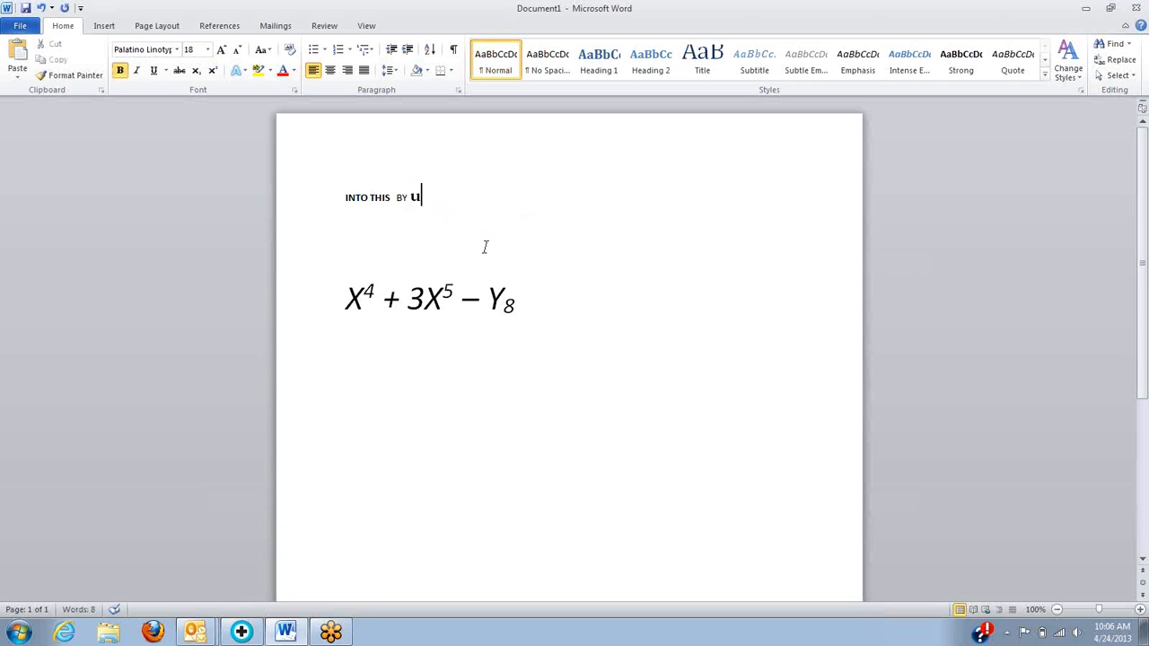
key("ctrl+z")
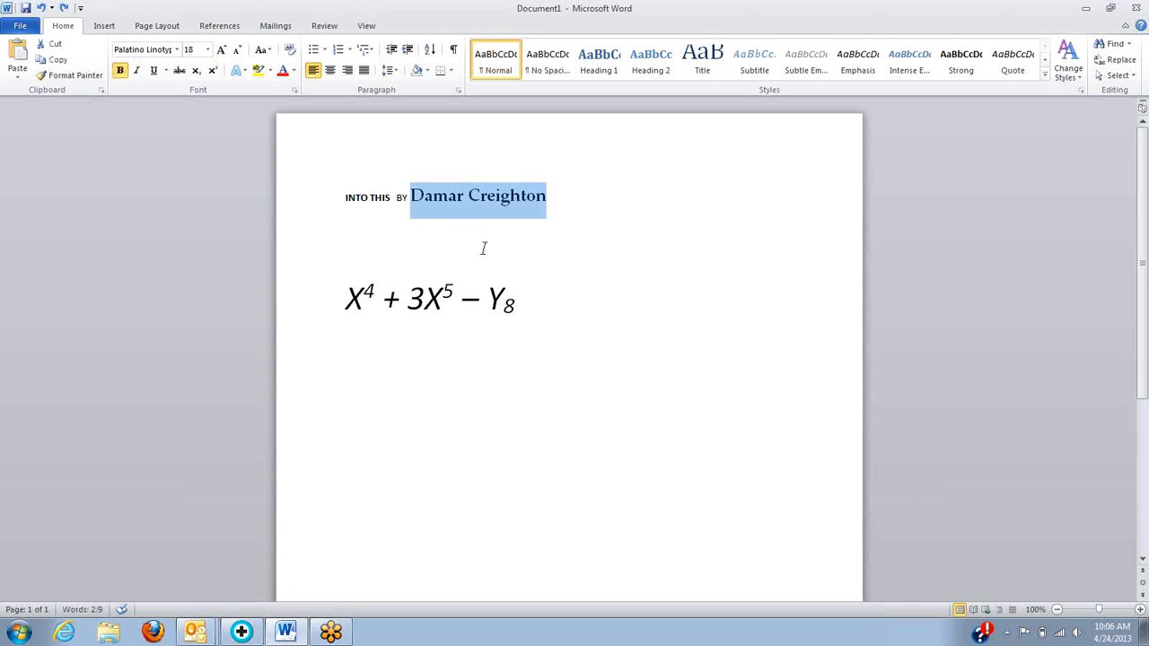
key("ctrl+u")
key("ctrl+i")
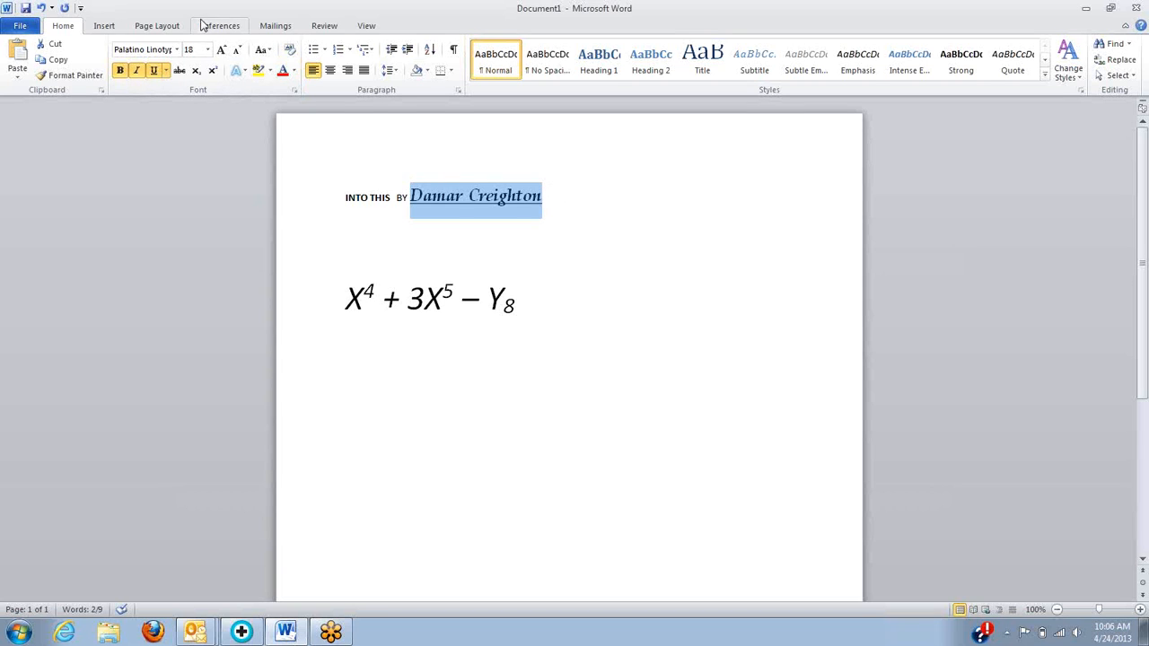
left_click(290, 52)
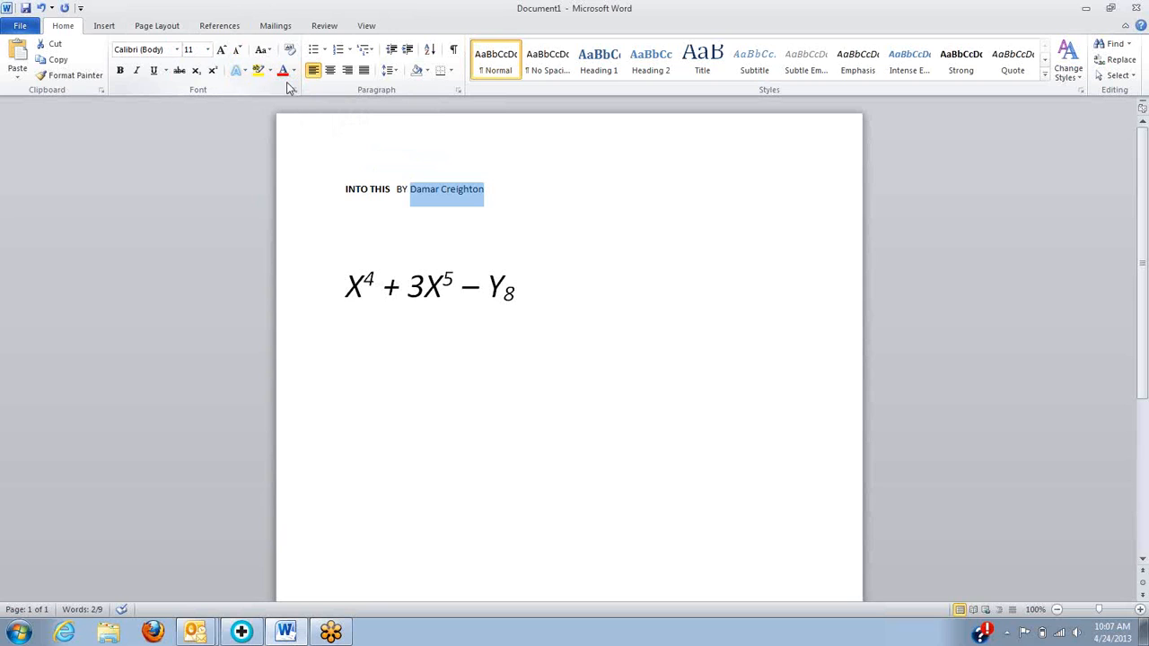
- Reselect the author's name and set it to 20-point Palatino Linotype
left_click_drag(409, 188, 466, 197)
left_click(208, 49)
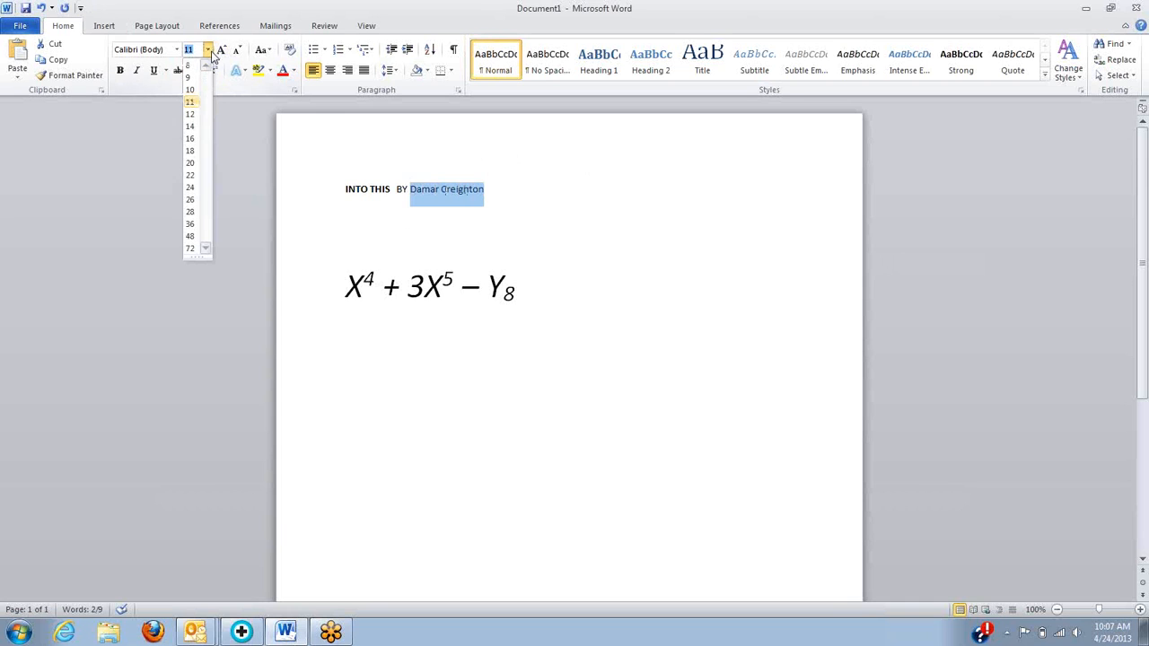
left_click(193, 169)
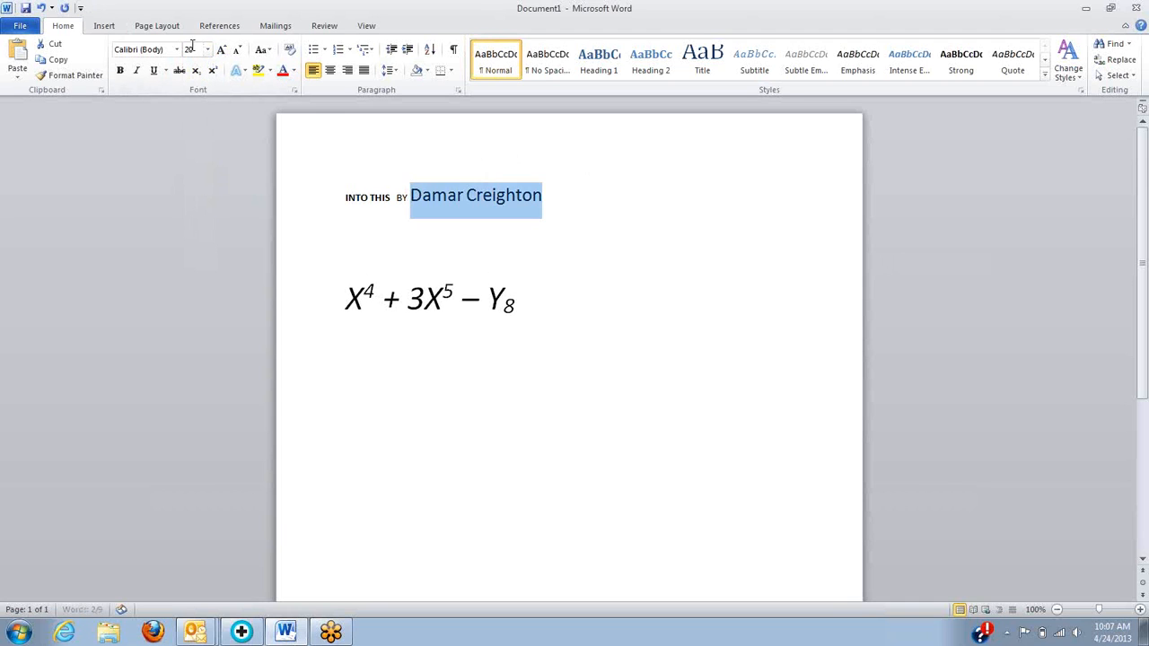
left_click(179, 51)
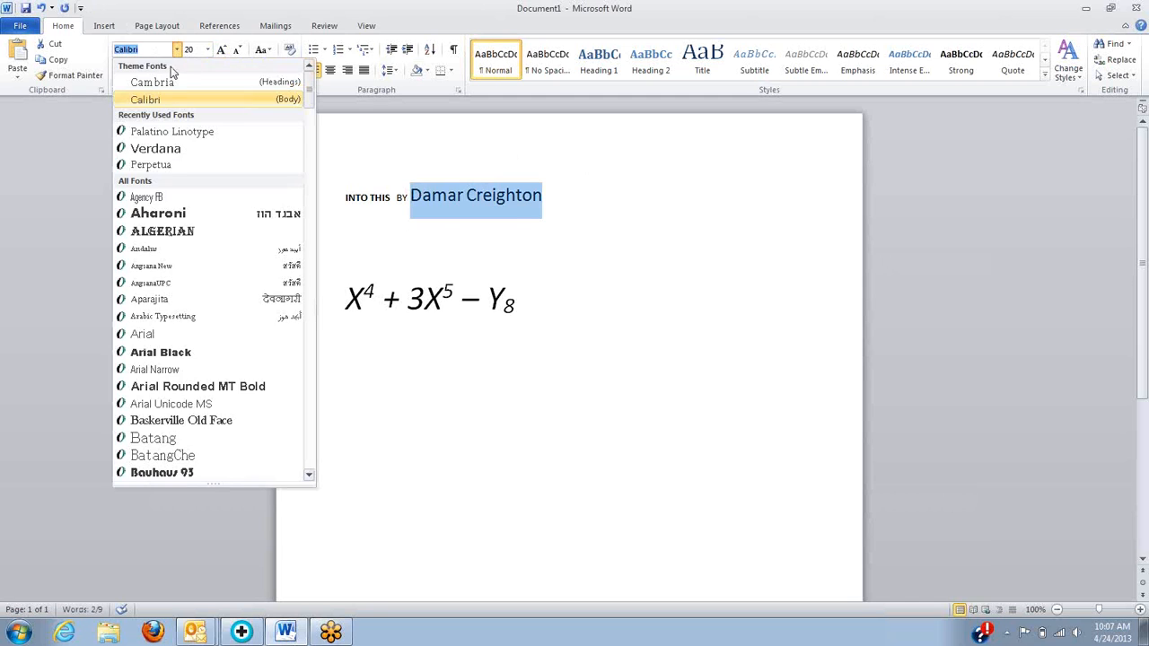
left_click(170, 131)
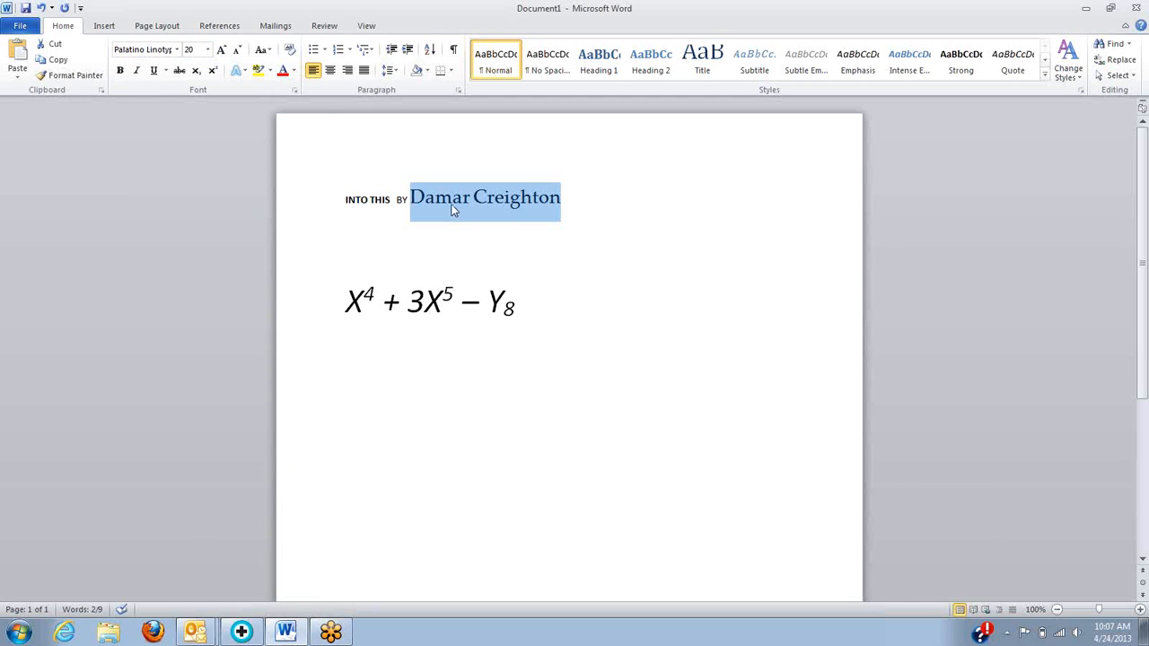
- Recolour the author's name blue from the More Colors hexagon palette, after trying pink and green
left_click(294, 72)
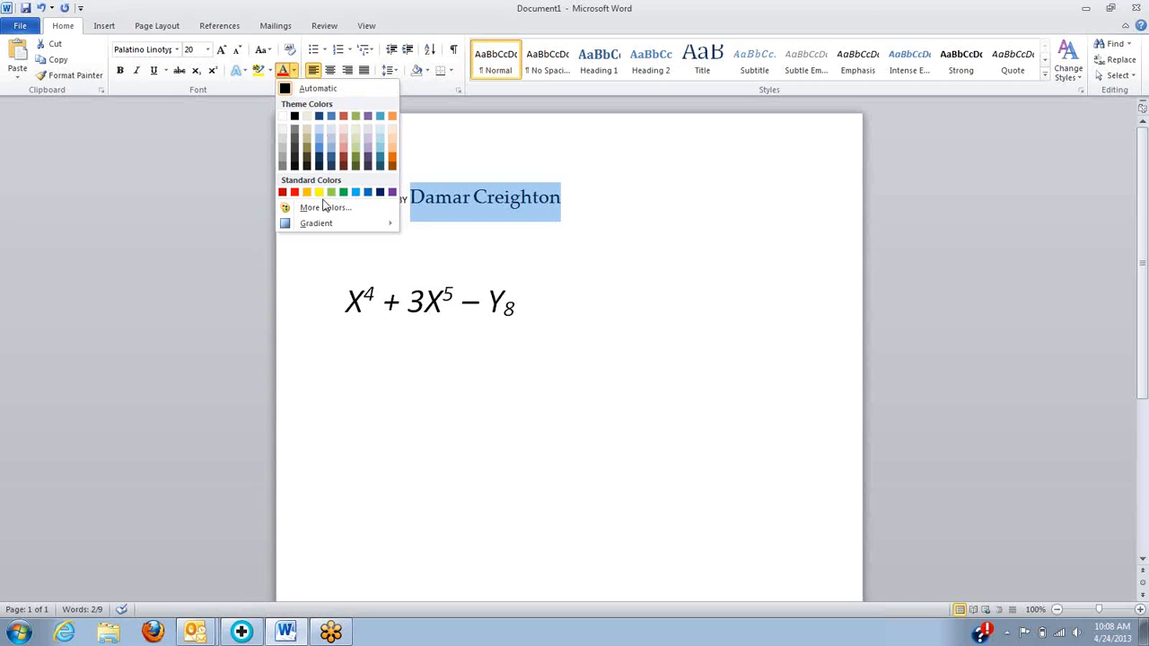
mouse_move(391, 227)
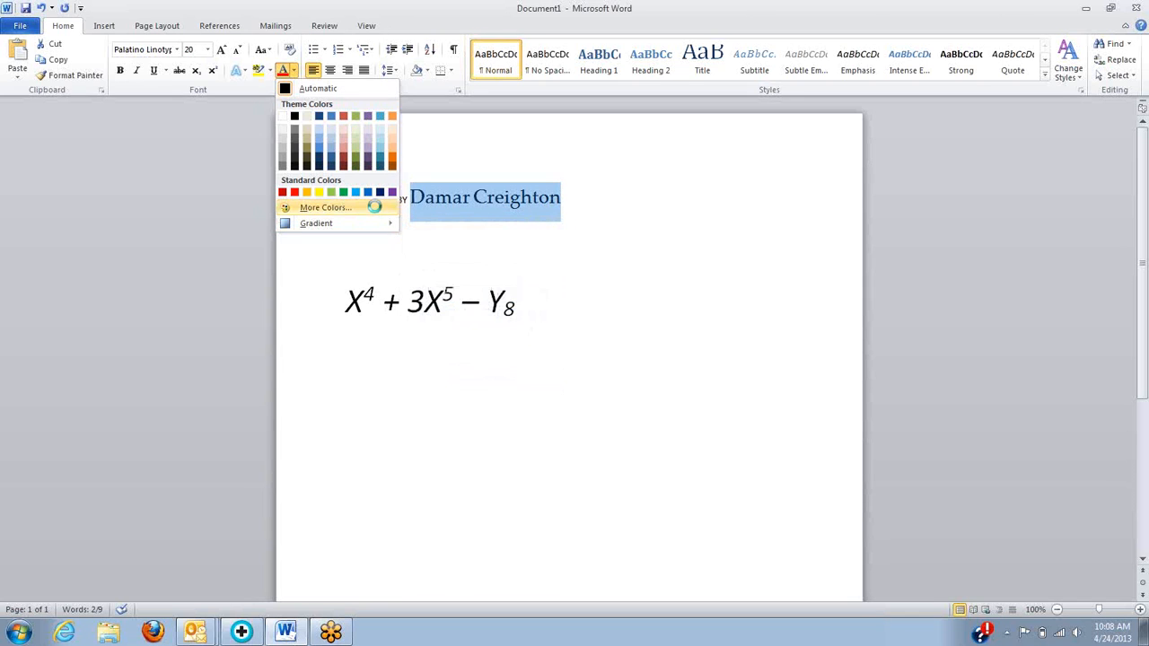
left_click(377, 210)
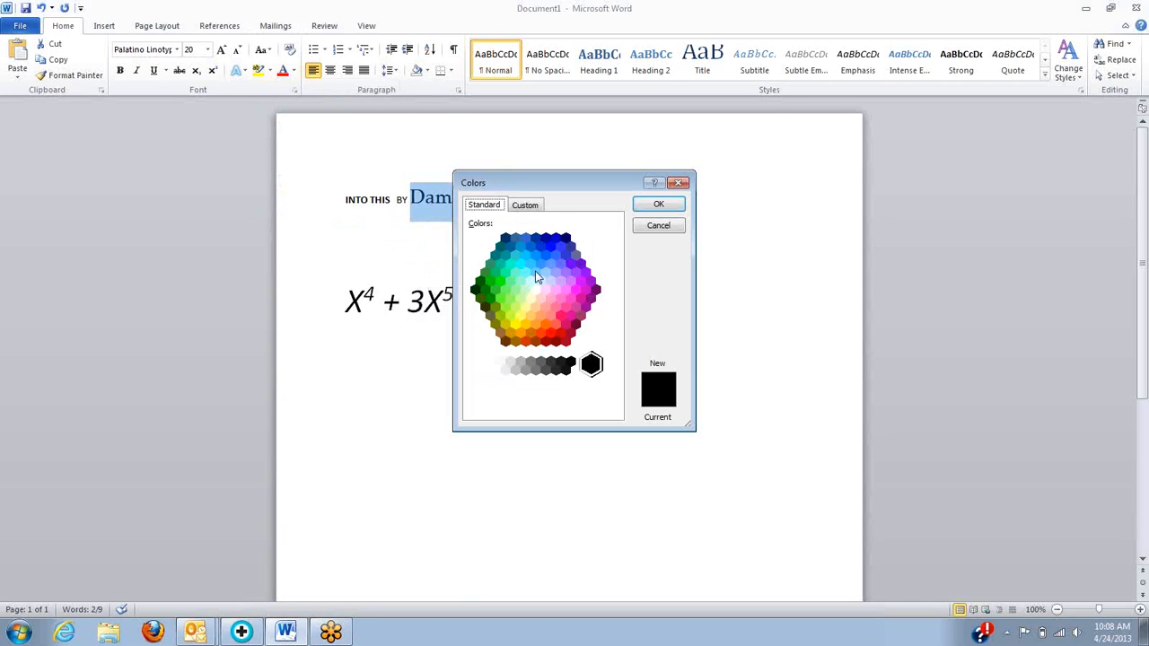
left_click_drag(541, 192, 720, 194)
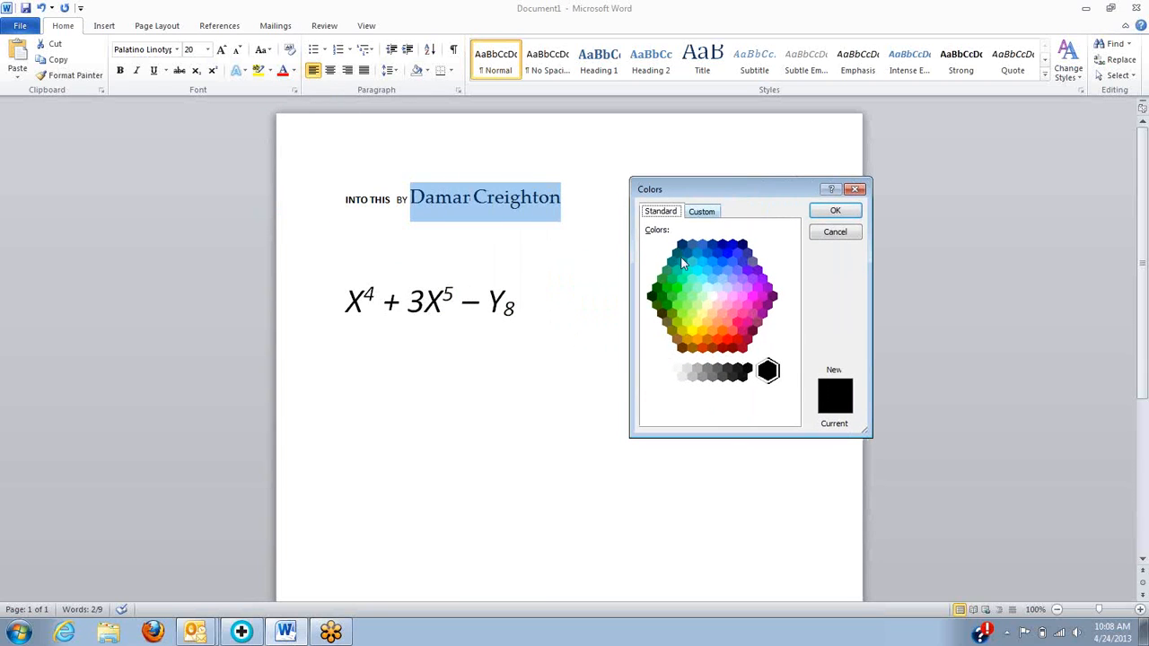
left_click(722, 297)
left_click(723, 279)
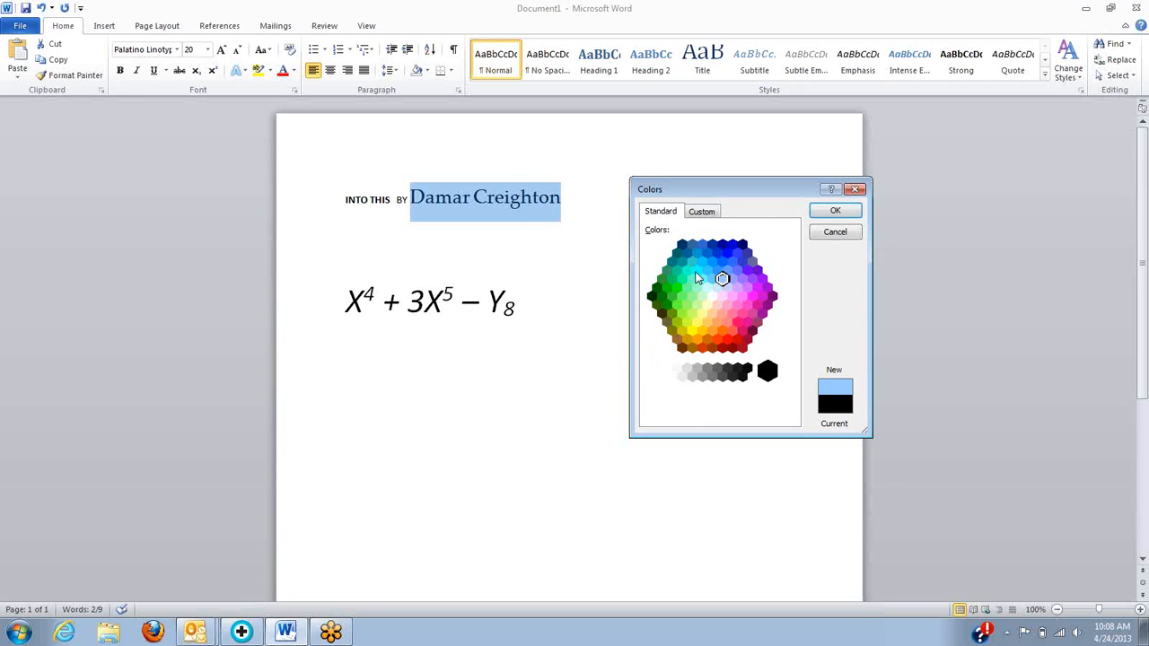
left_click(697, 306)
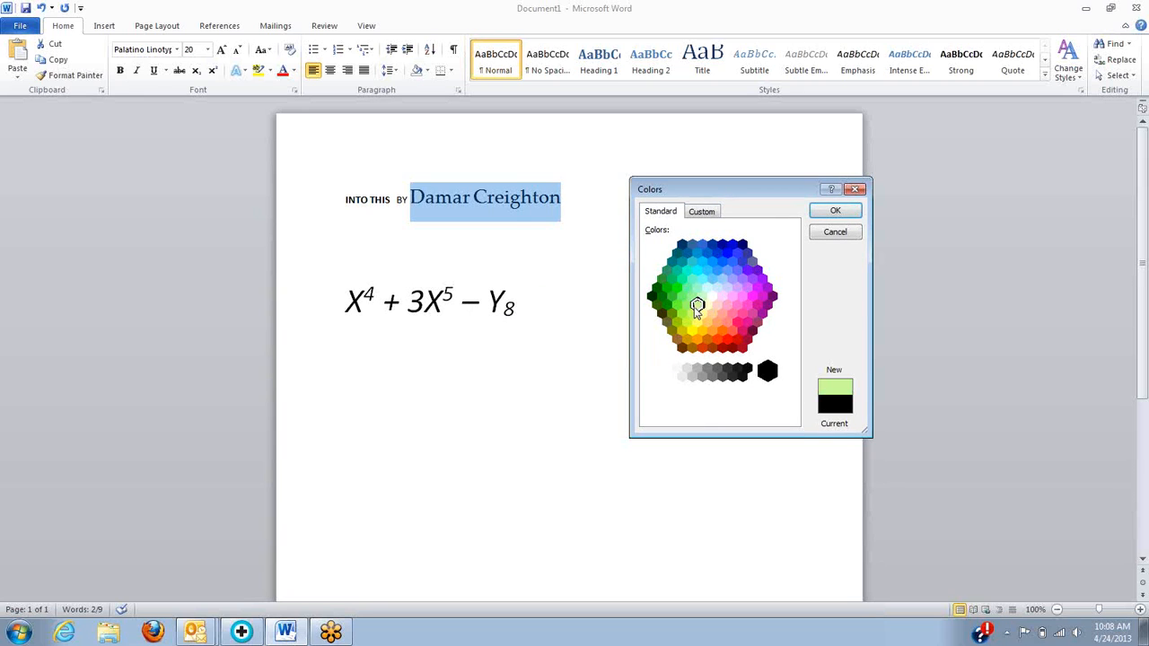
left_click(683, 279)
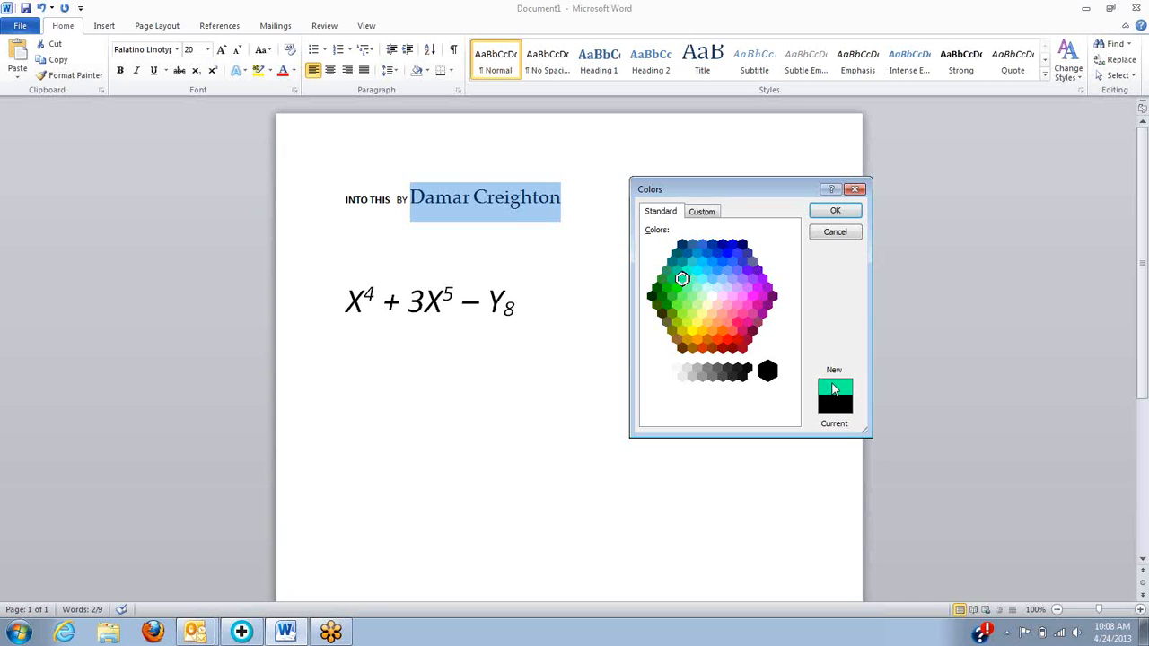
left_click(736, 256)
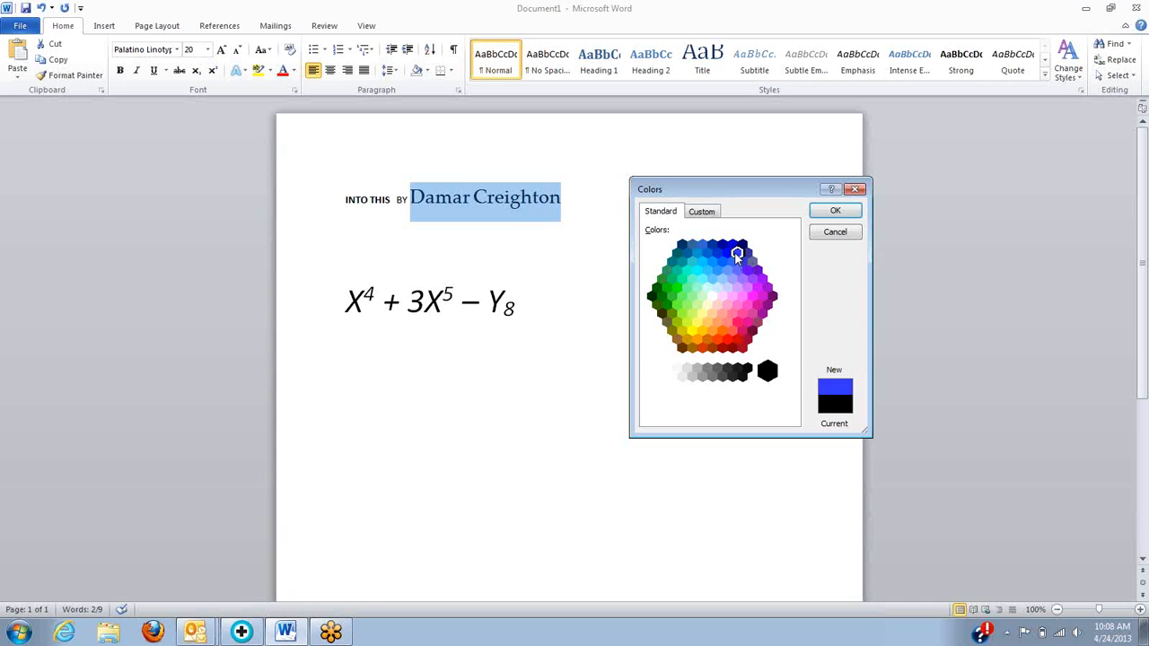
left_click(833, 214)
left_click(628, 255)
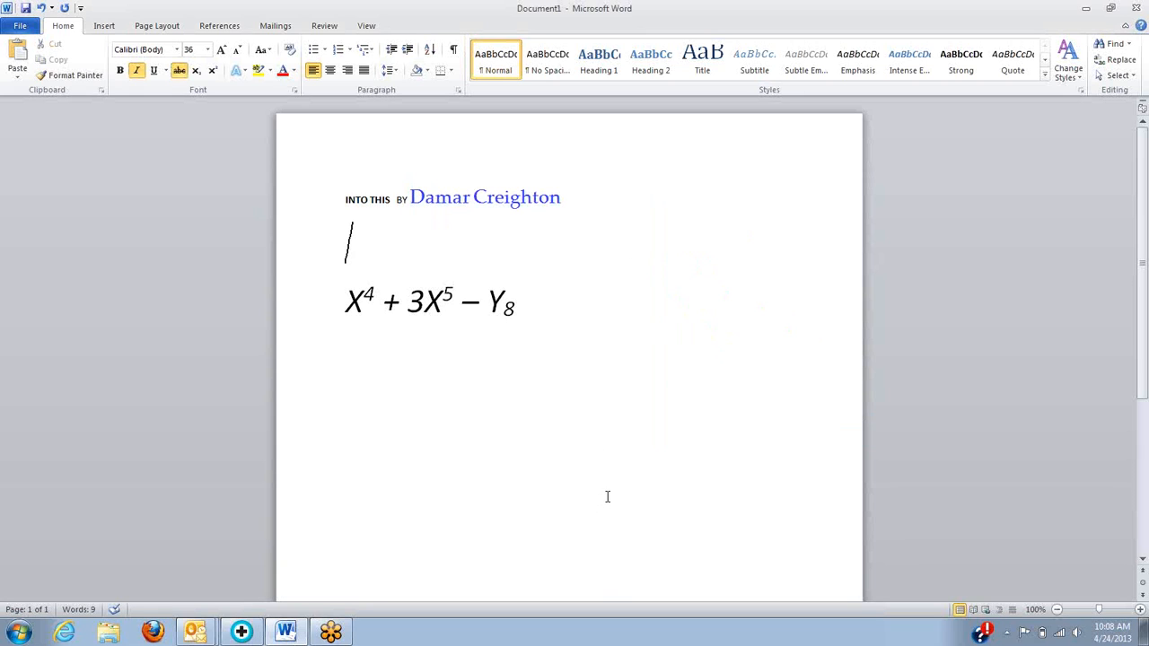
- Reselect the author's name, colour it orange and make it bold
left_click_drag(564, 199, 410, 198)
left_click(293, 71)
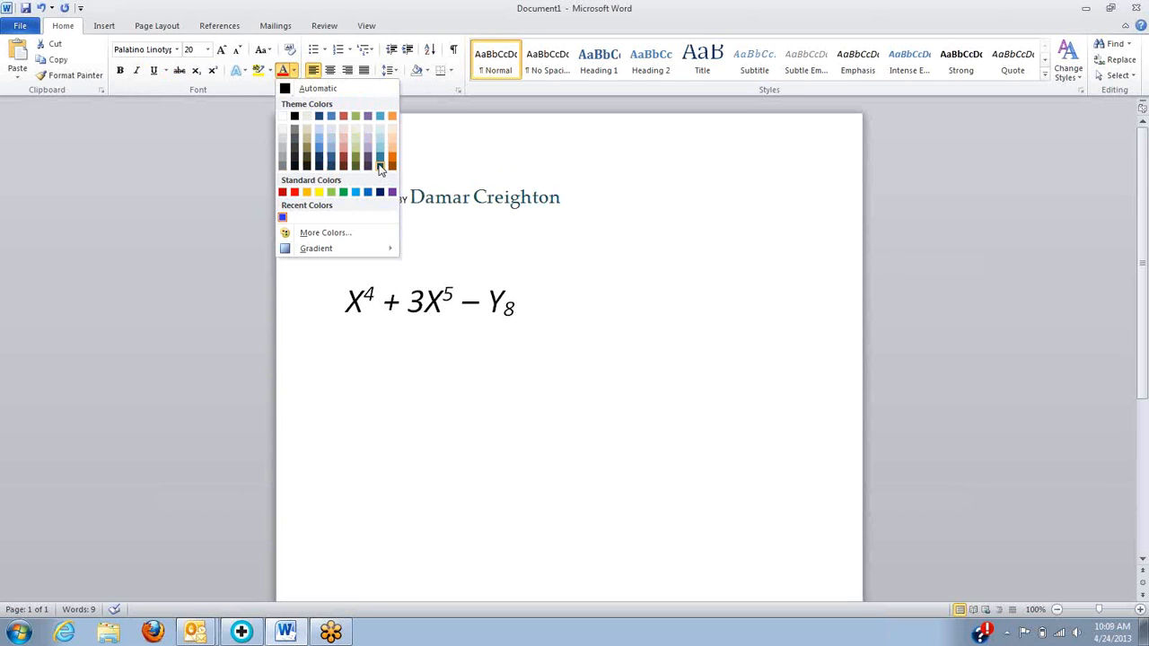
left_click(395, 118)
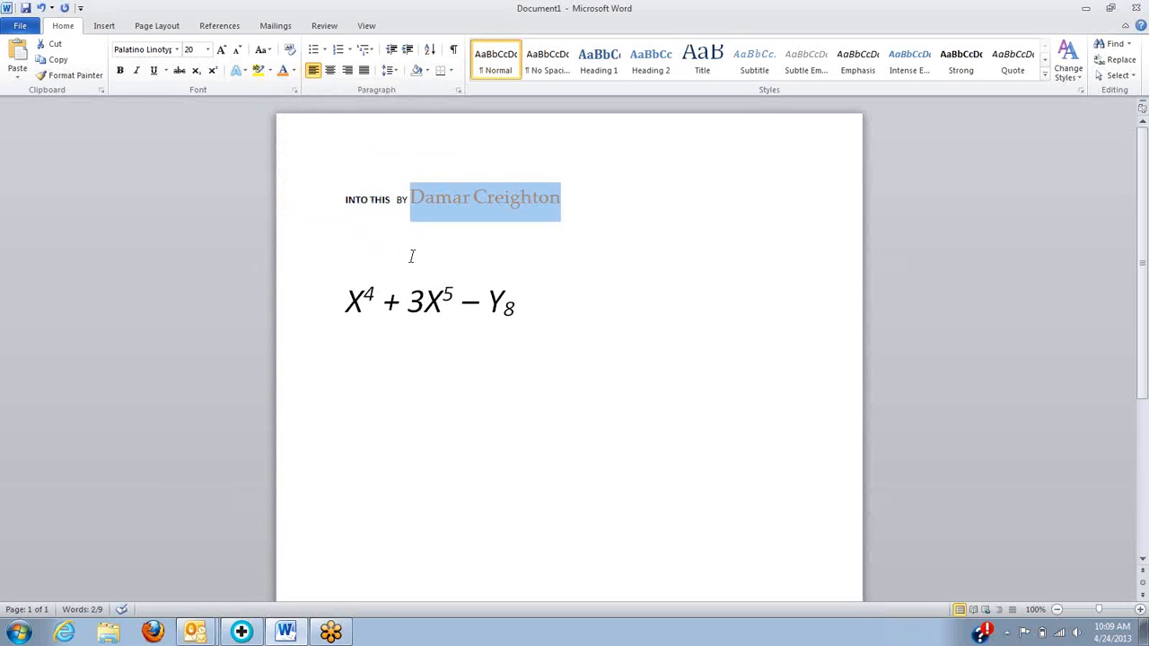
key("ctrl+b")
left_click(506, 241)
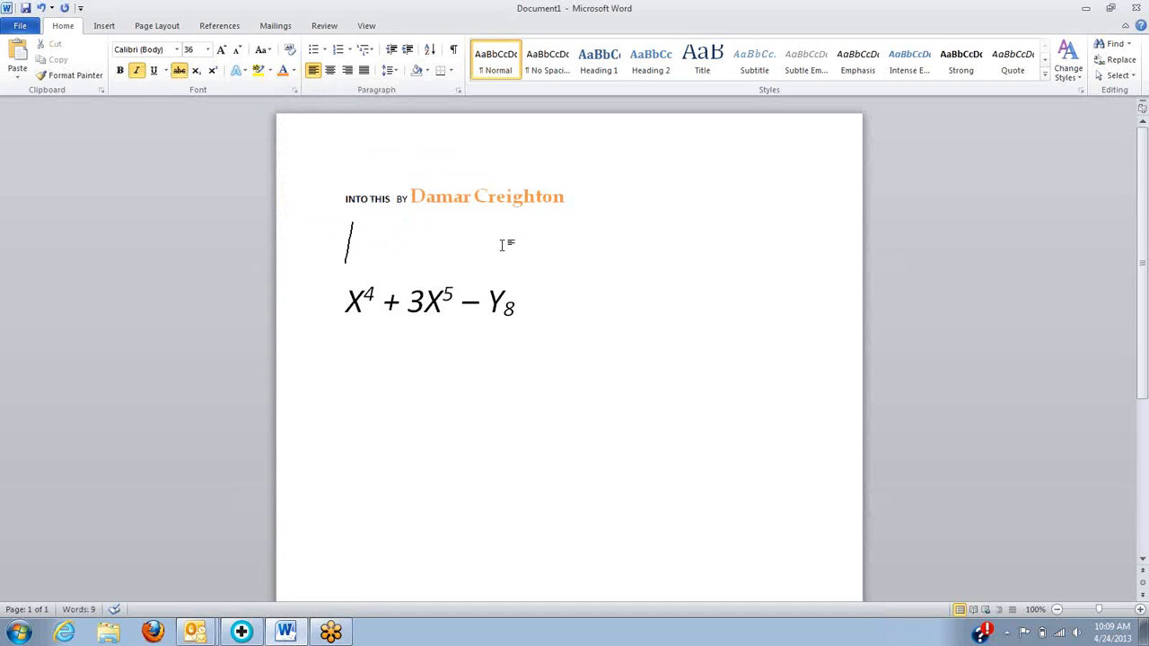
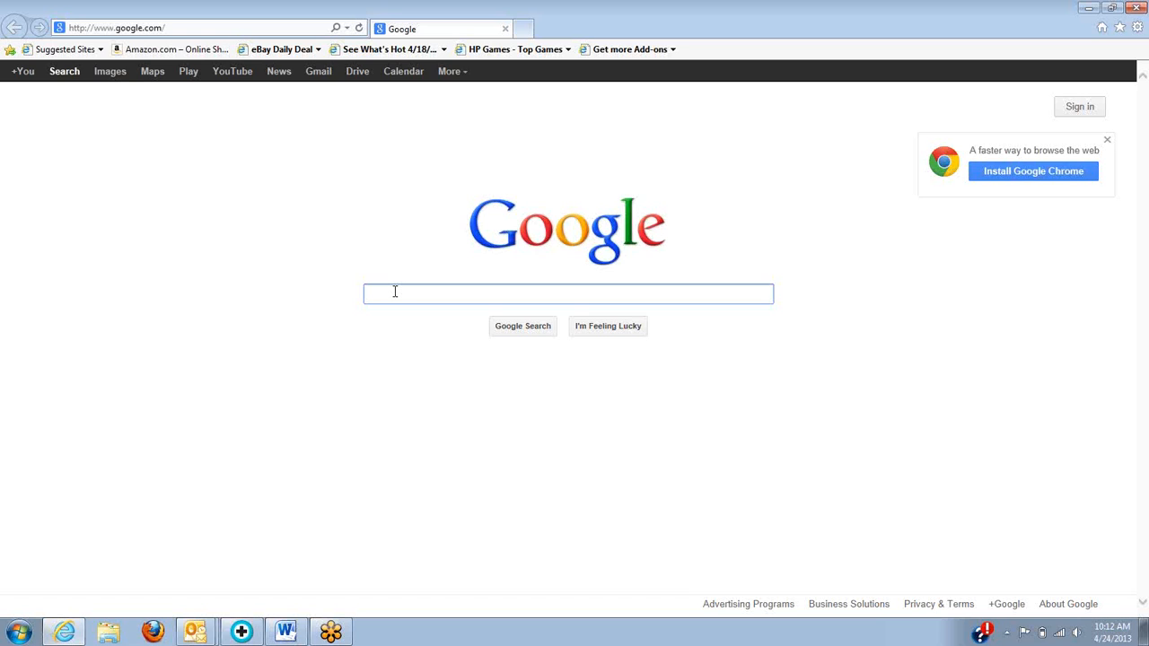
- Google 'example paragraph' and copy the first narration paragraph from De Anza's Sample Paragraphs page
type("EXAM")
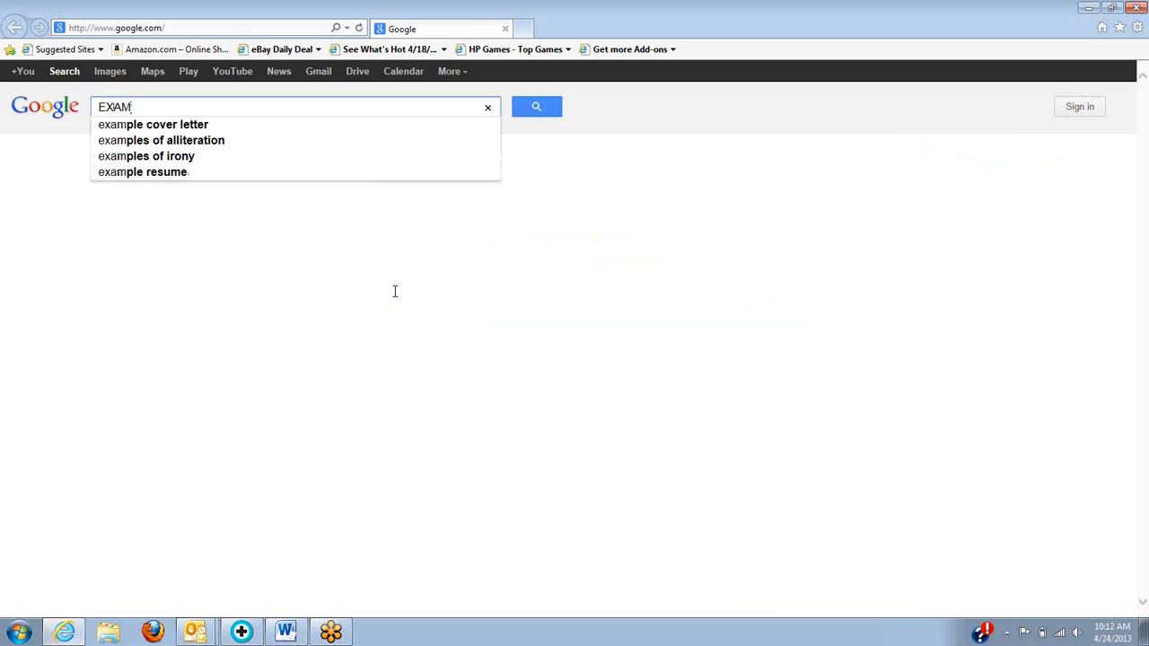
type("PLE paragrah")
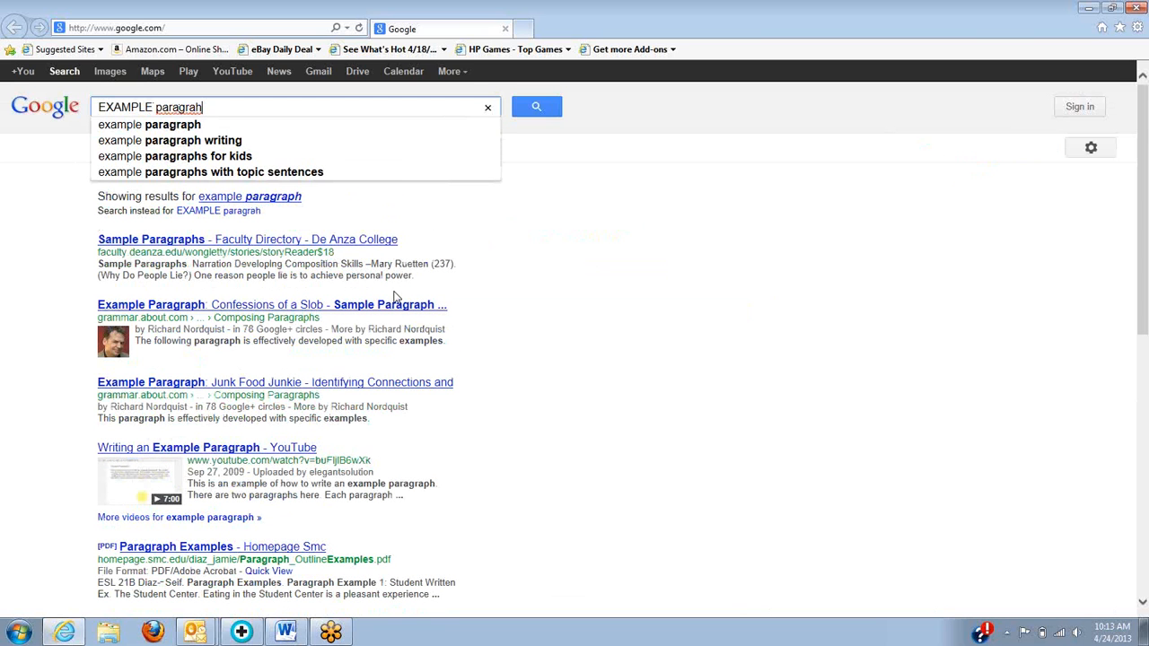
key("Down")
key("Return")
left_click(153, 205)
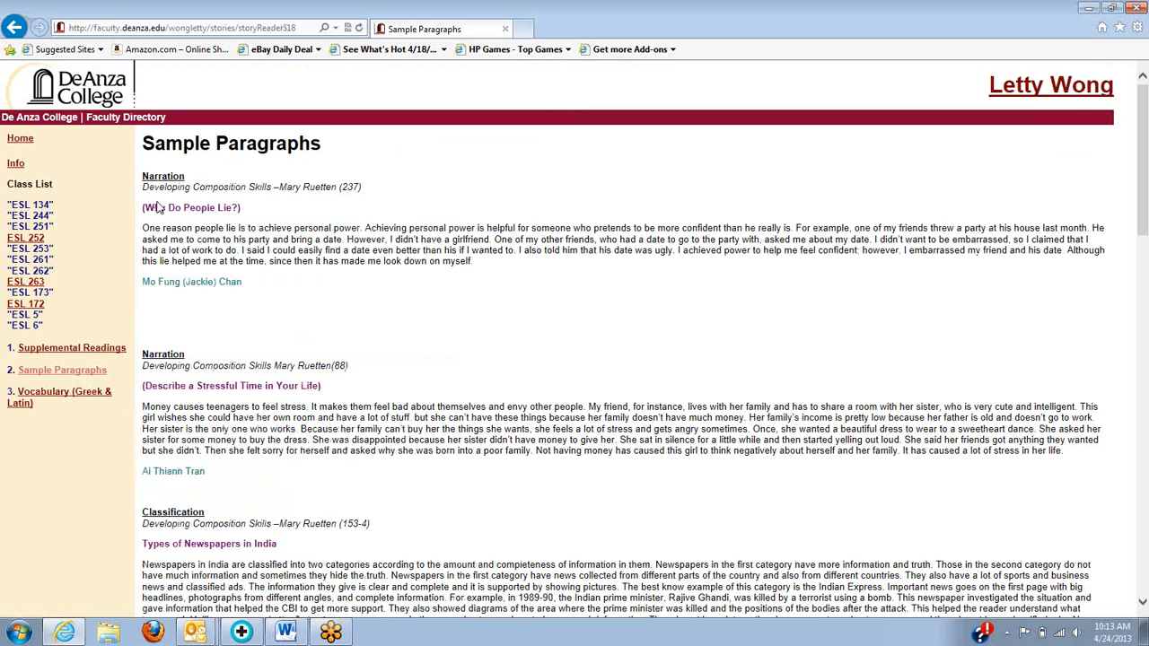
left_click_drag(142, 228, 535, 281)
key("ctrl+c")
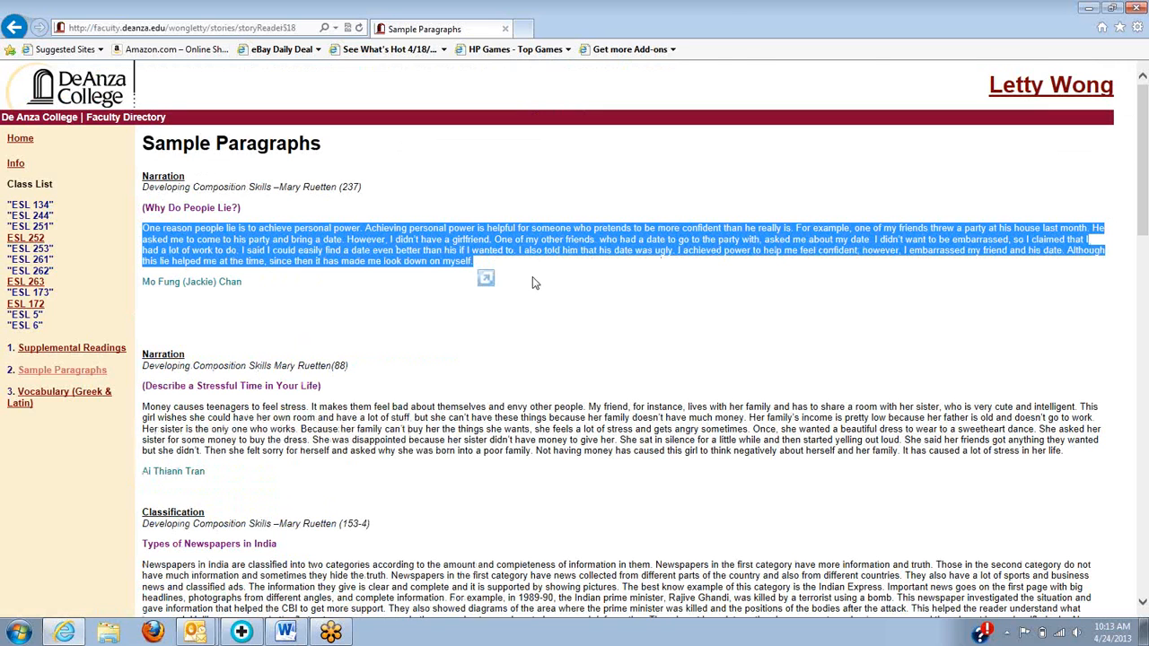
key("alt+Tab")
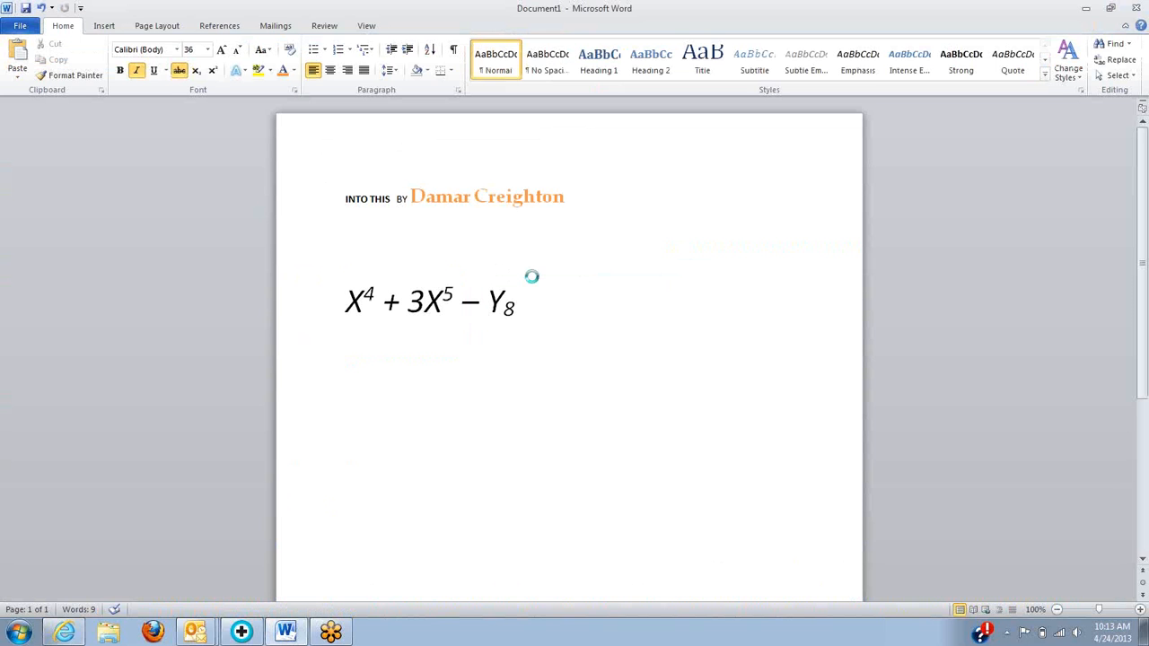
- Paste the lying paragraph under the title and delete the X4 + 3X5 − Y8 equation line
key("ctrl+v")
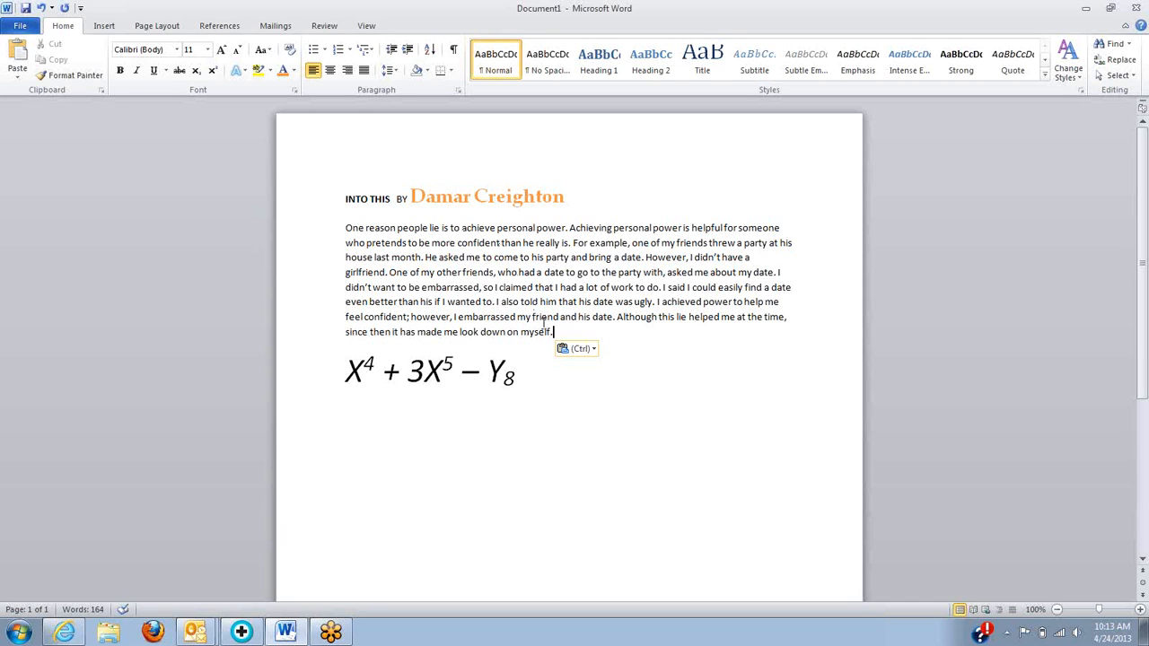
left_click_drag(524, 381, 367, 372)
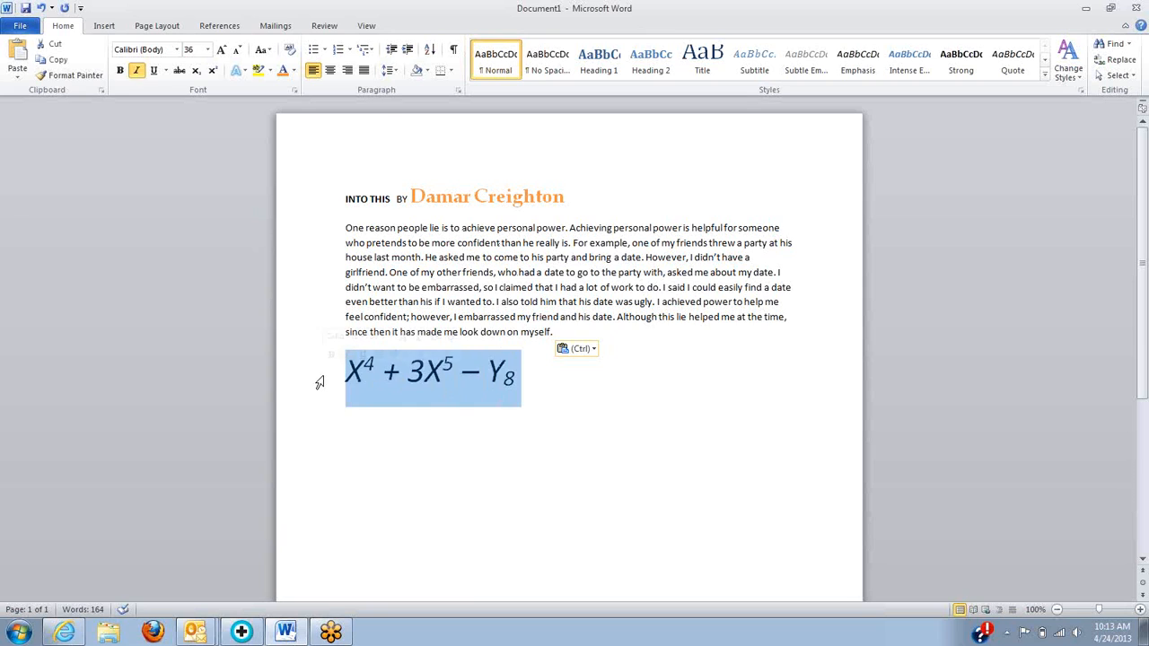
key("Delete")
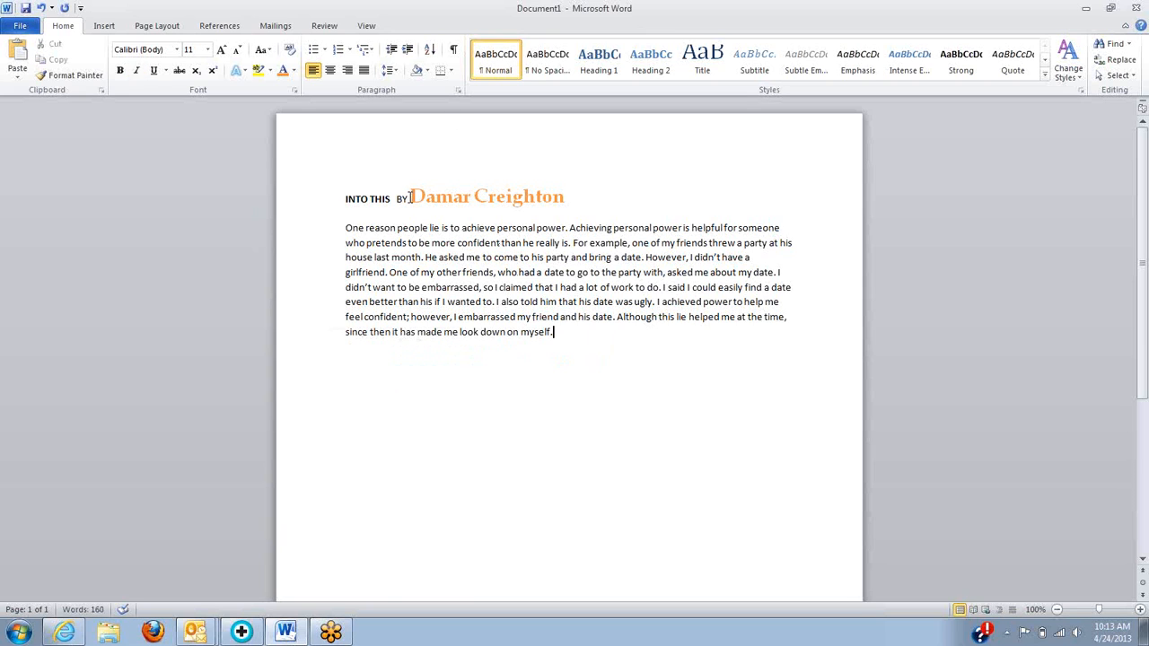
- Replace the orange byline name after BY with the new author's full name
left_click_drag(410, 197, 525, 203)
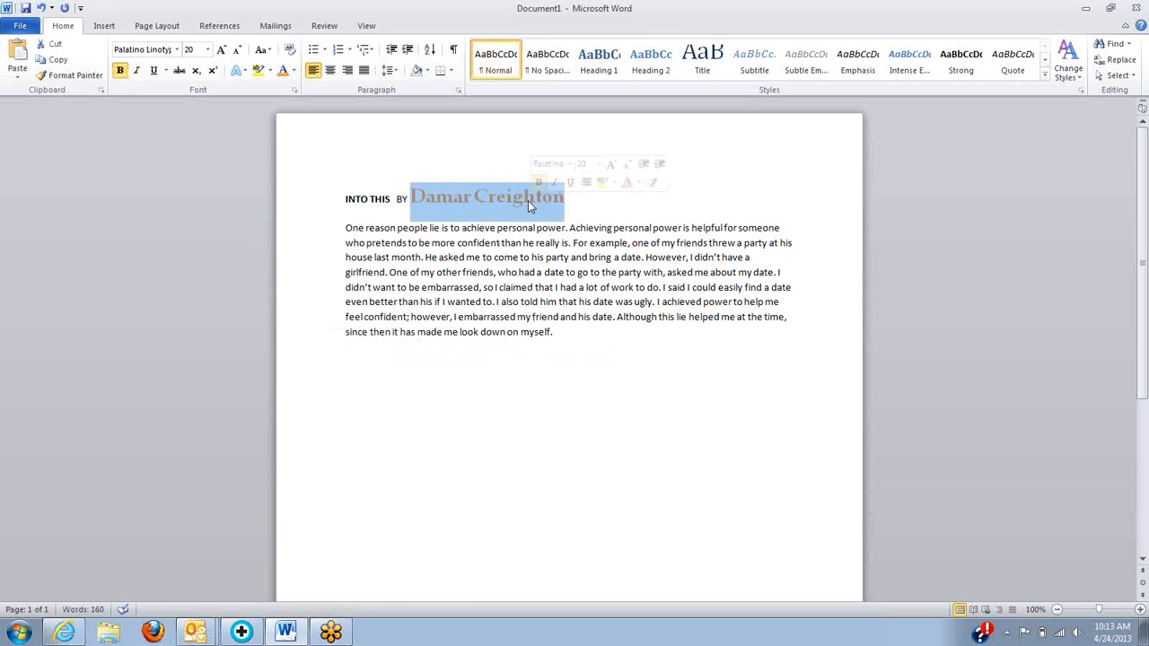
type("Joyce ")
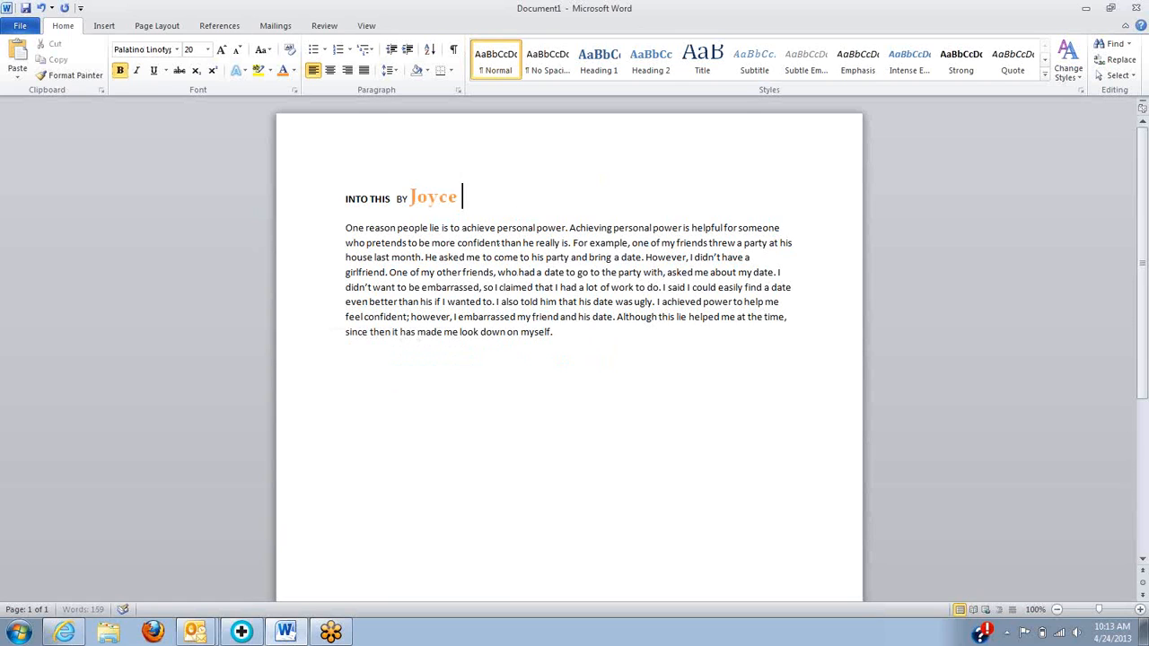
type("Talliaferro")
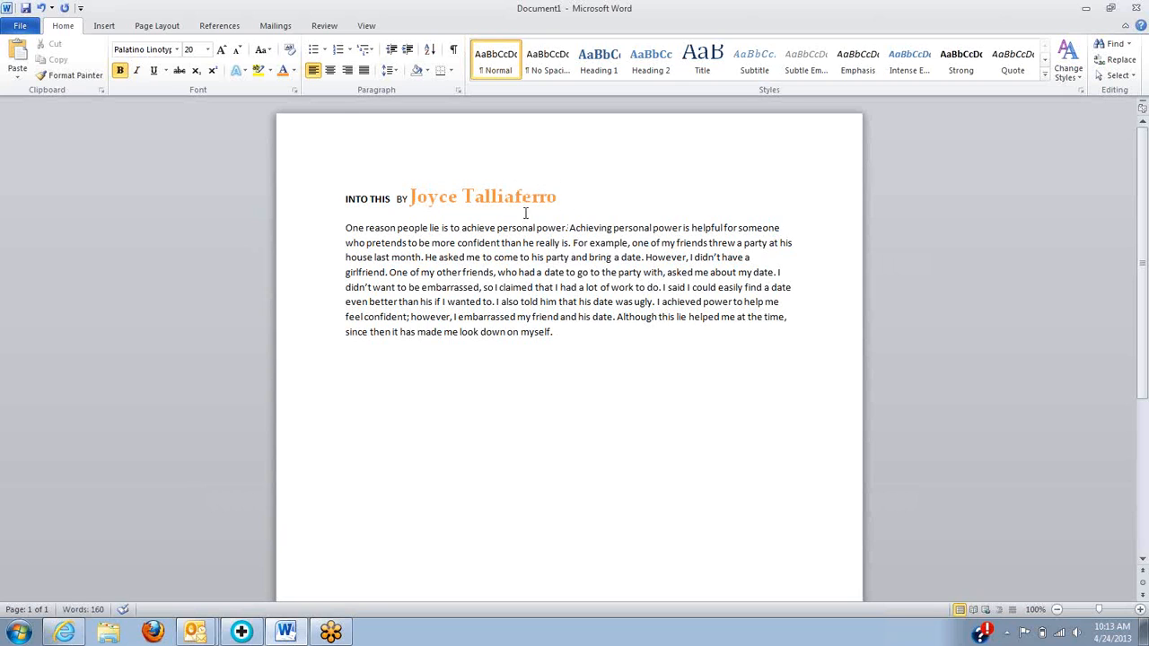
left_click(492, 199)
- Delete the extra l from the author's surname so it has a single l
key("BackSpace")
left_click_drag(469, 449, 469, 338)
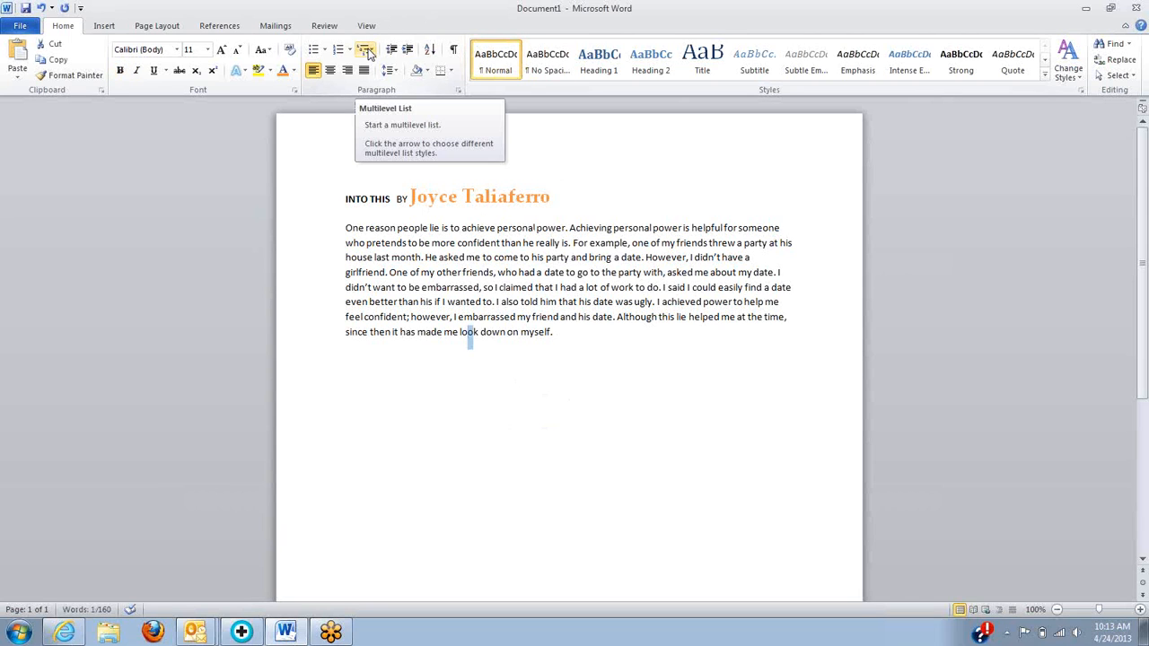
left_click_drag(347, 227, 556, 328)
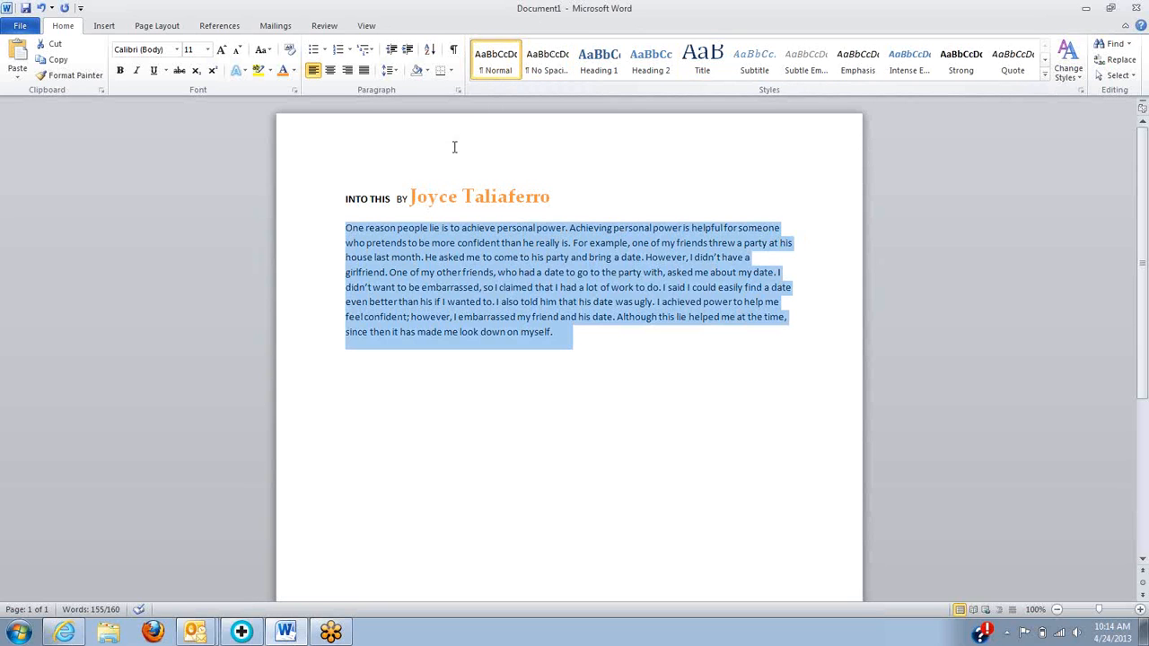
- Center the lying paragraph and the INTO THIS BY title line on the page
left_click(330, 77)
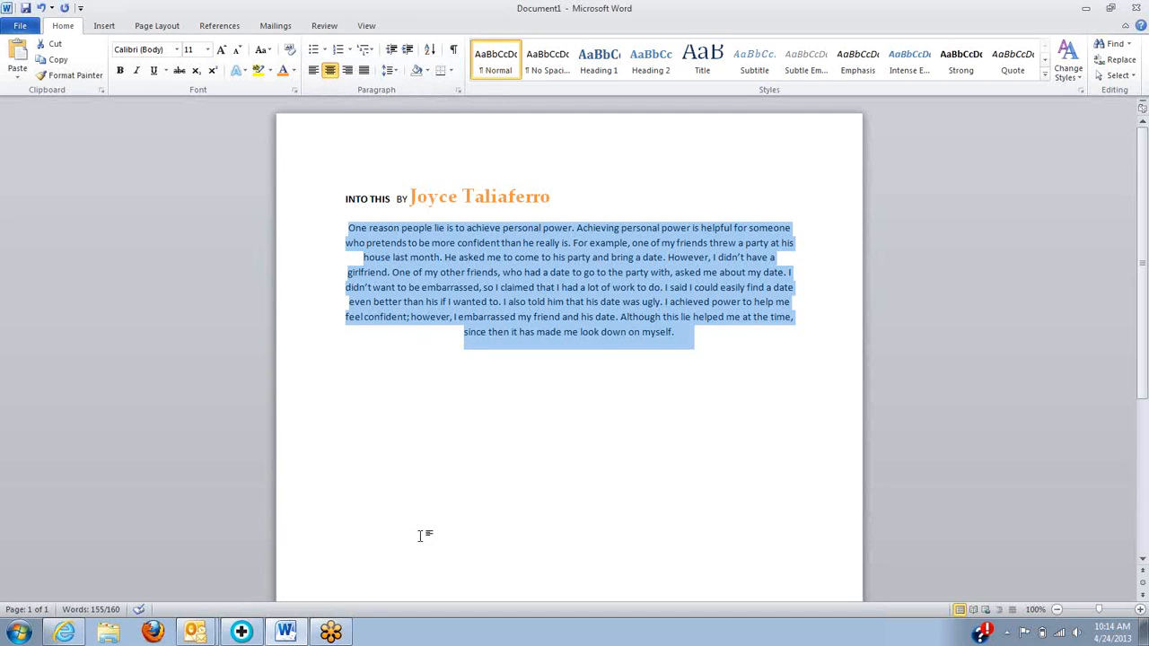
left_click(465, 453)
left_click_drag(555, 196, 358, 180)
left_click(331, 70)
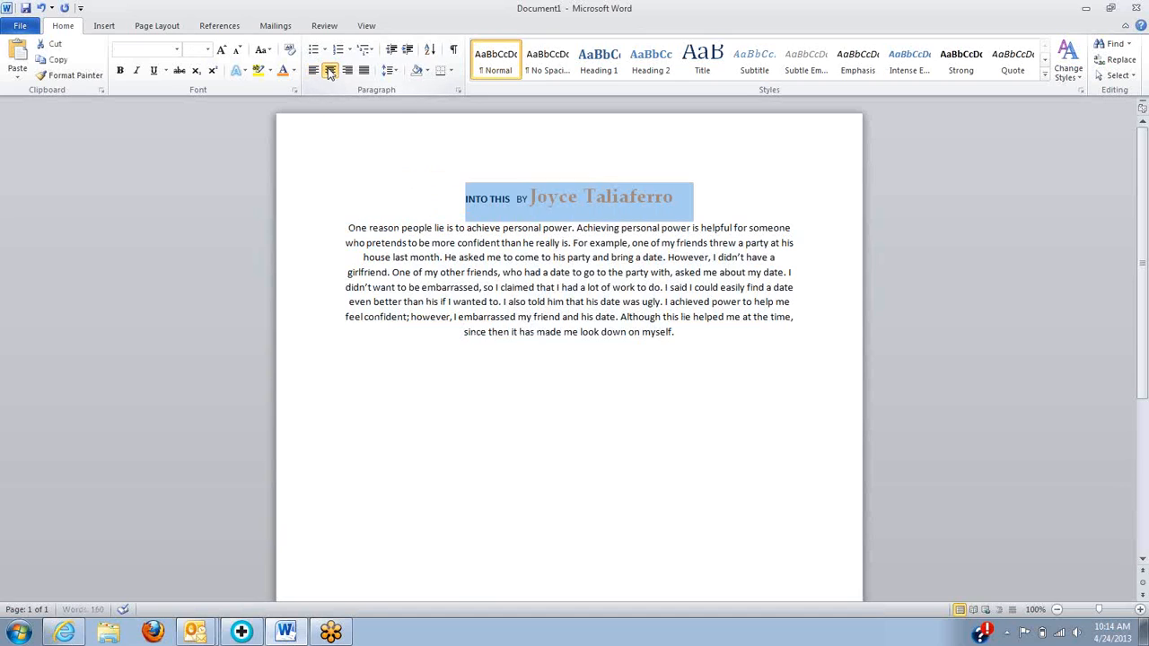
left_click(416, 626)
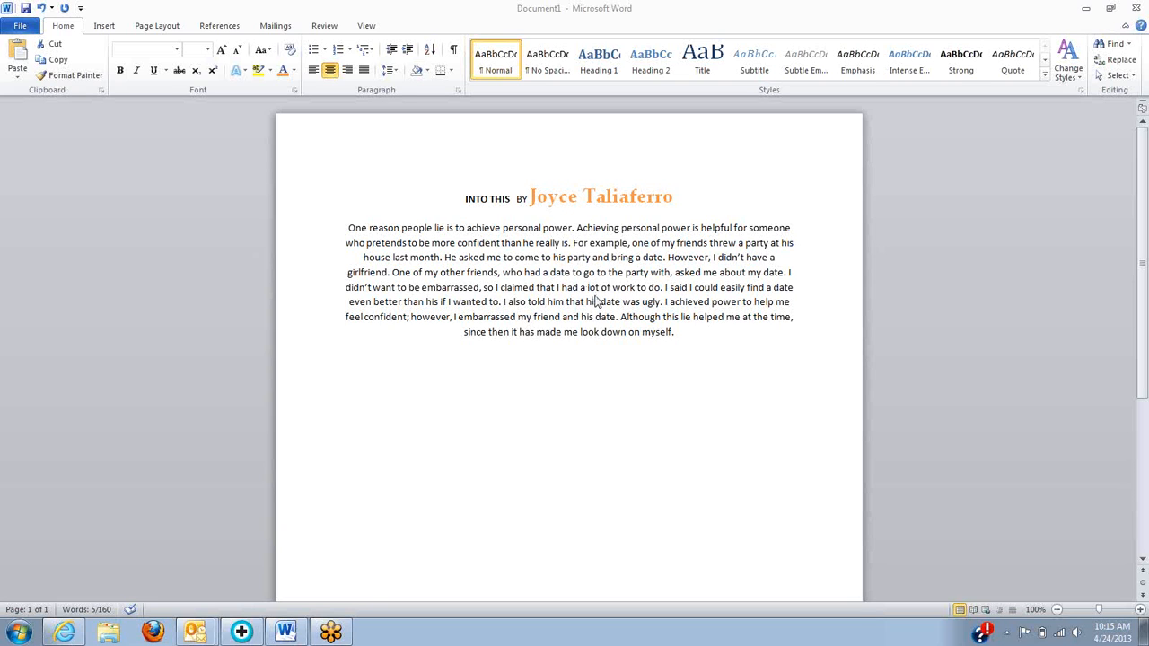
left_click(350, 228)
key("shift+Up")
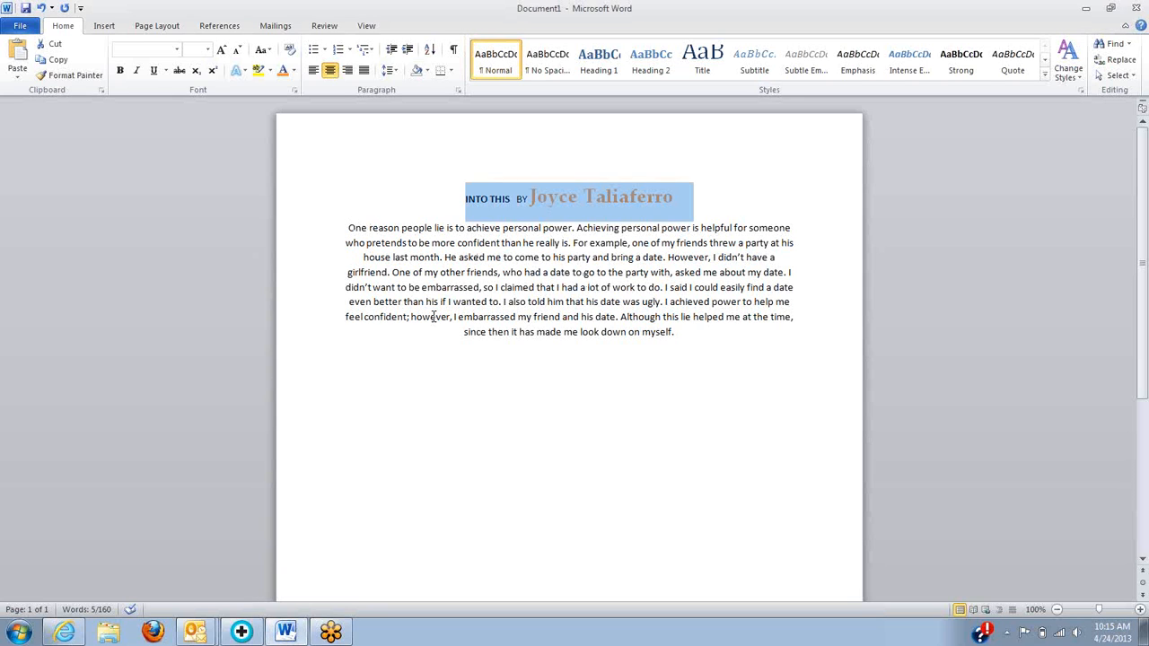
left_click_drag(688, 341, 338, 223)
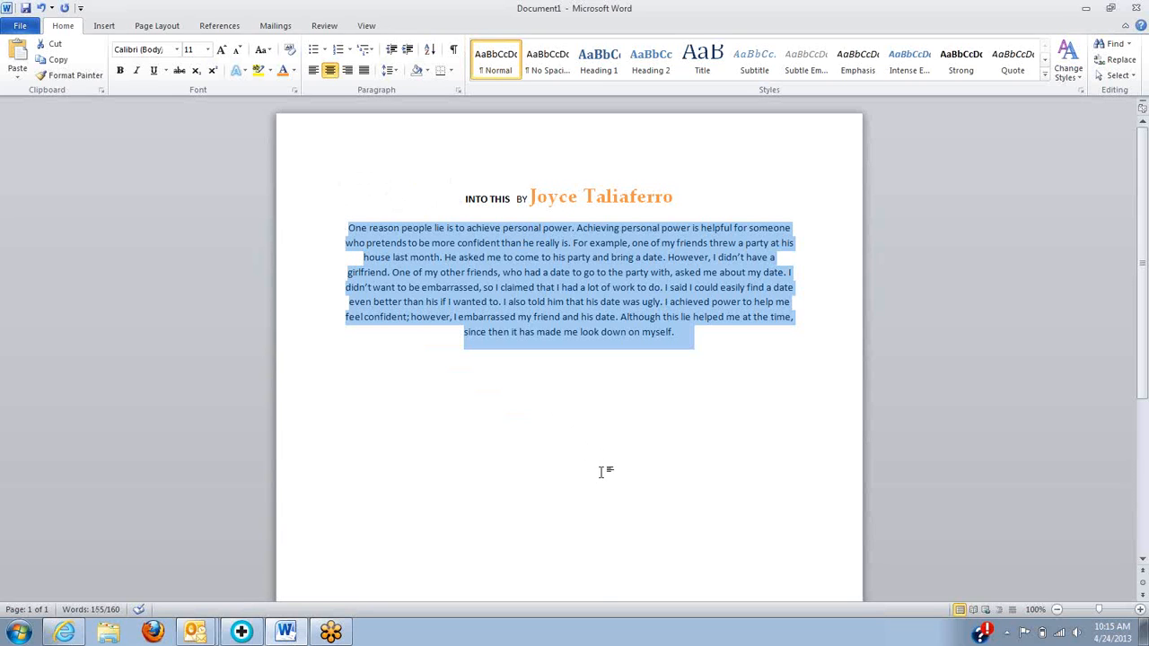
left_click_drag(673, 199, 478, 199)
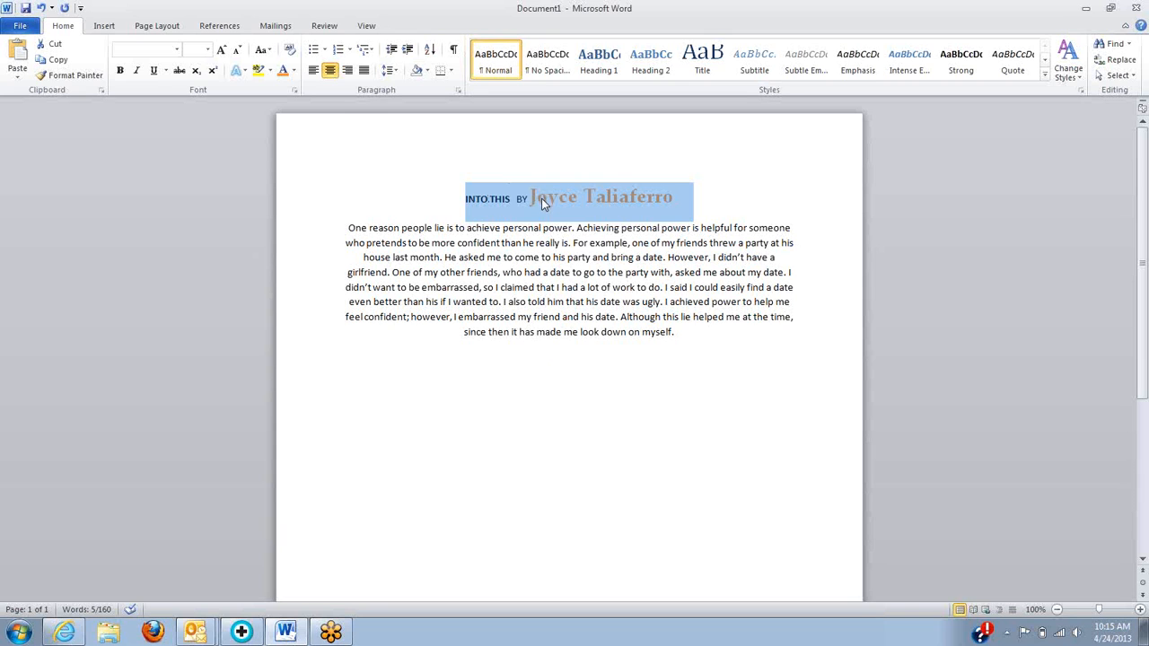
left_click(570, 288)
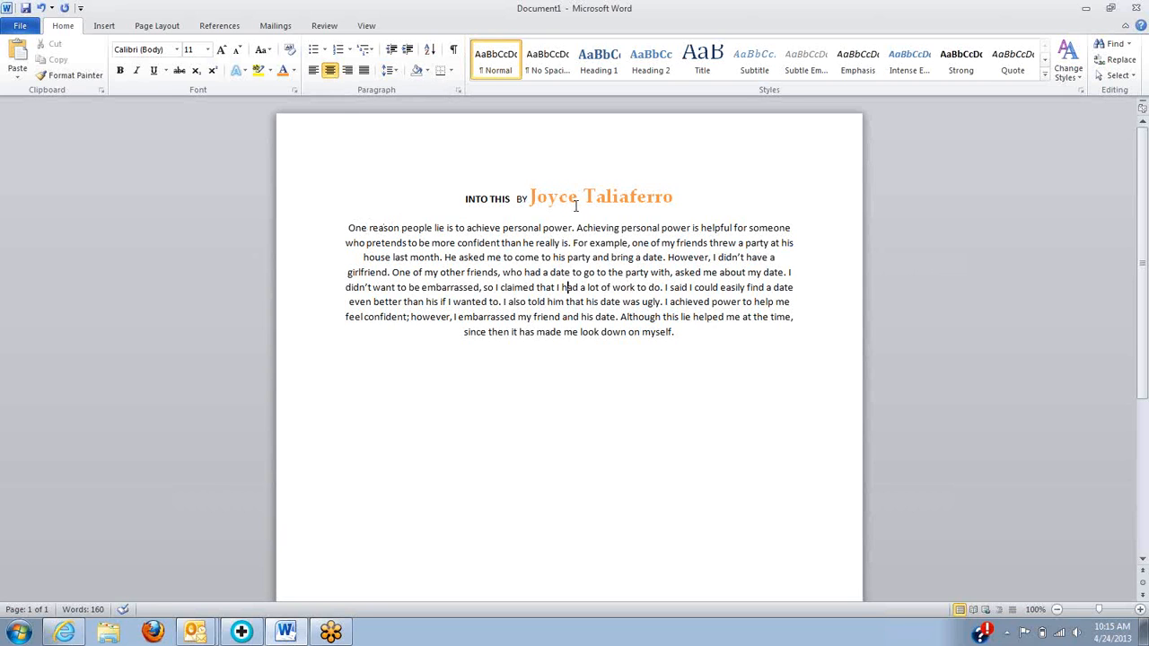
left_click(615, 195)
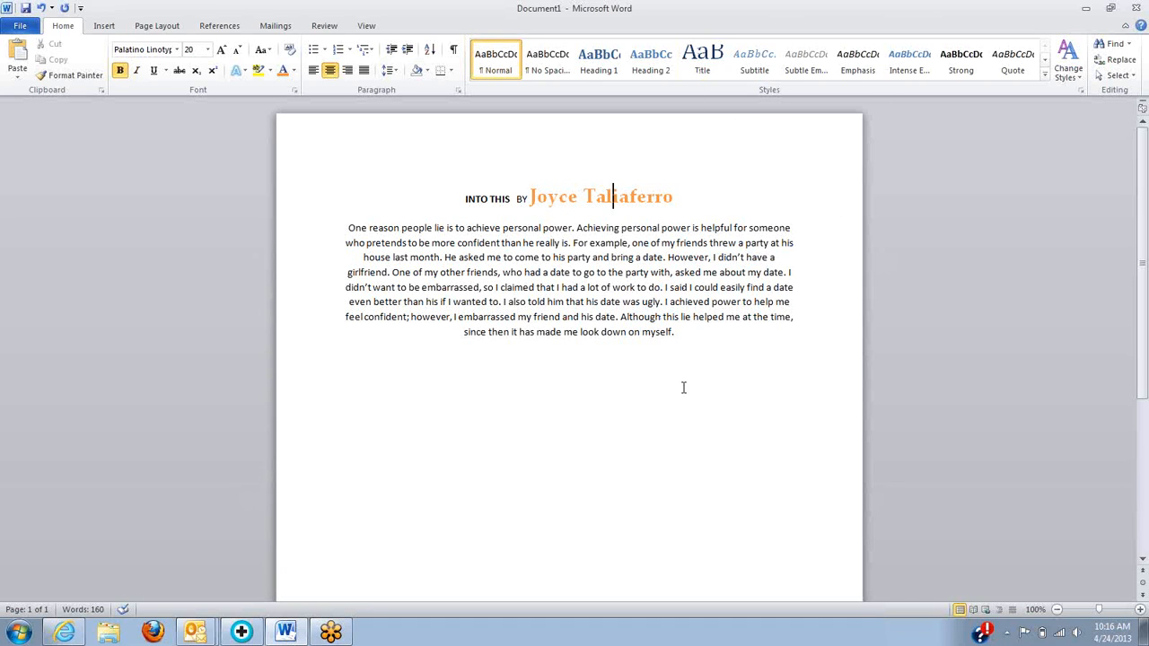
left_click_drag(680, 341, 357, 270)
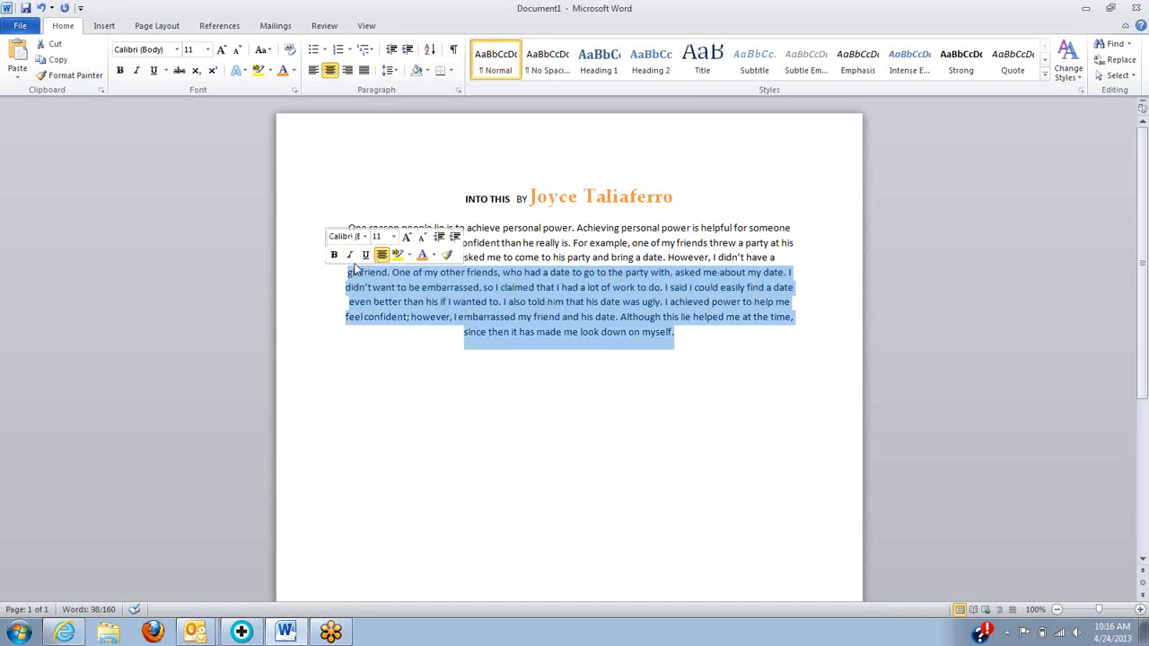
left_click(352, 75)
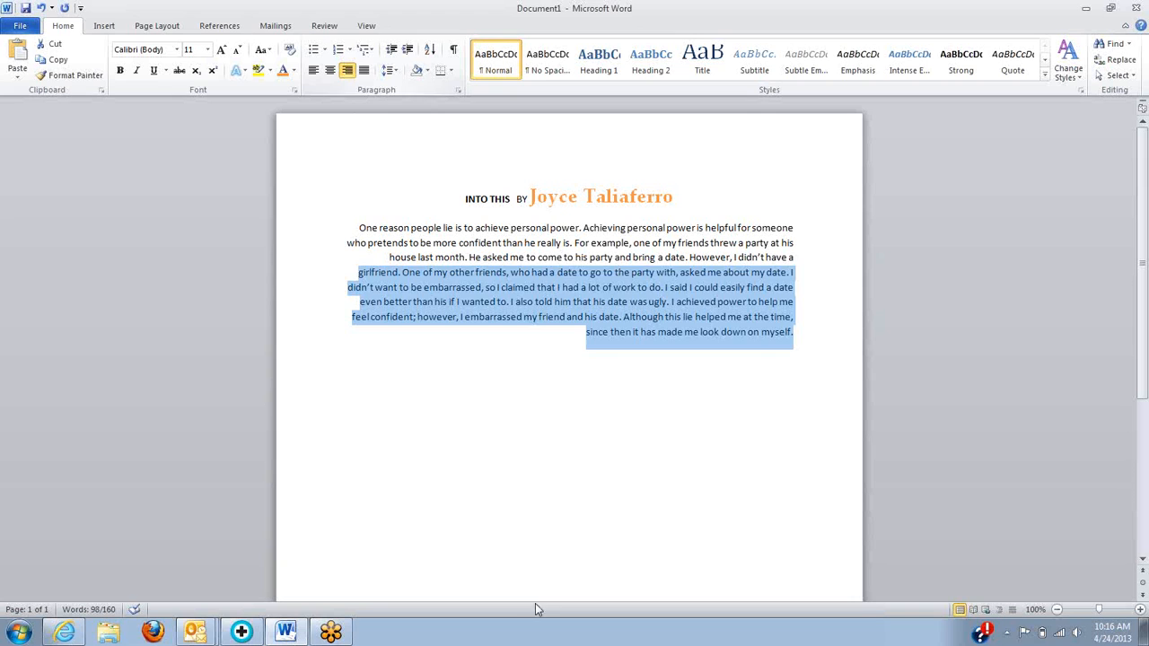
left_click(490, 546)
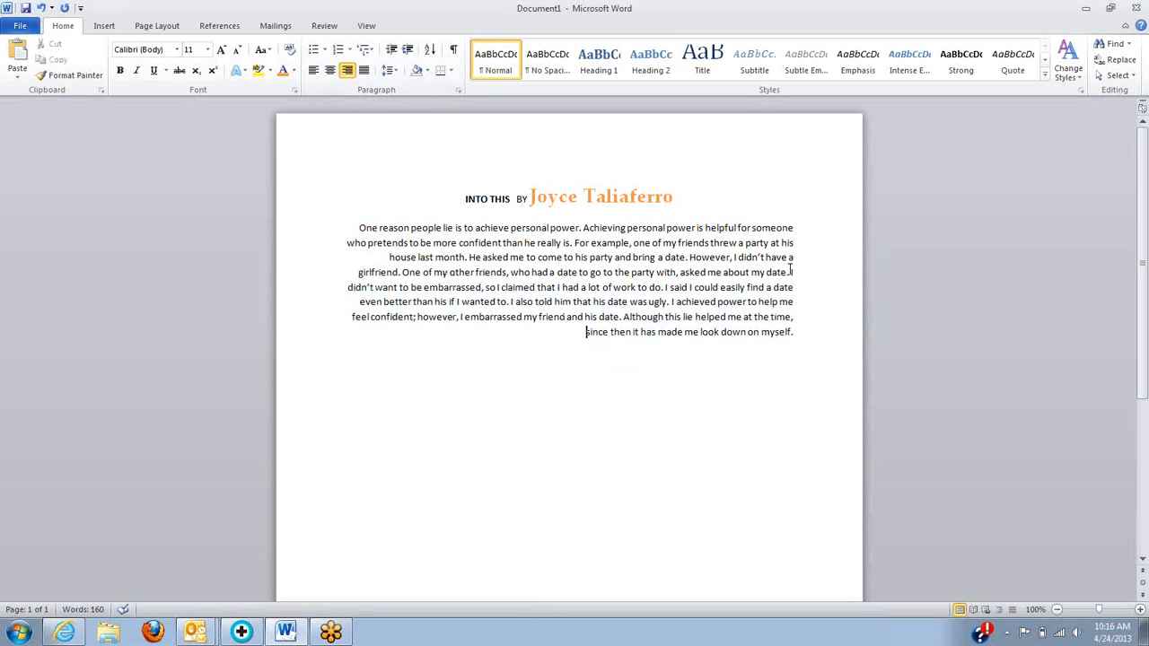
left_click_drag(794, 258, 357, 227)
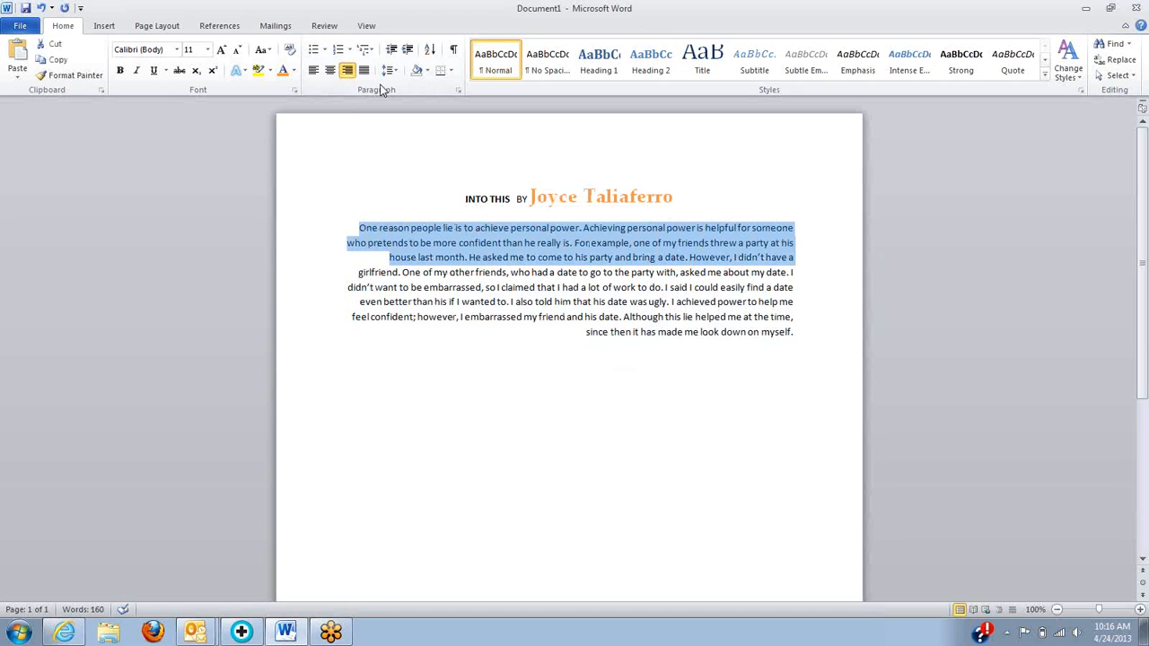
left_click(331, 70)
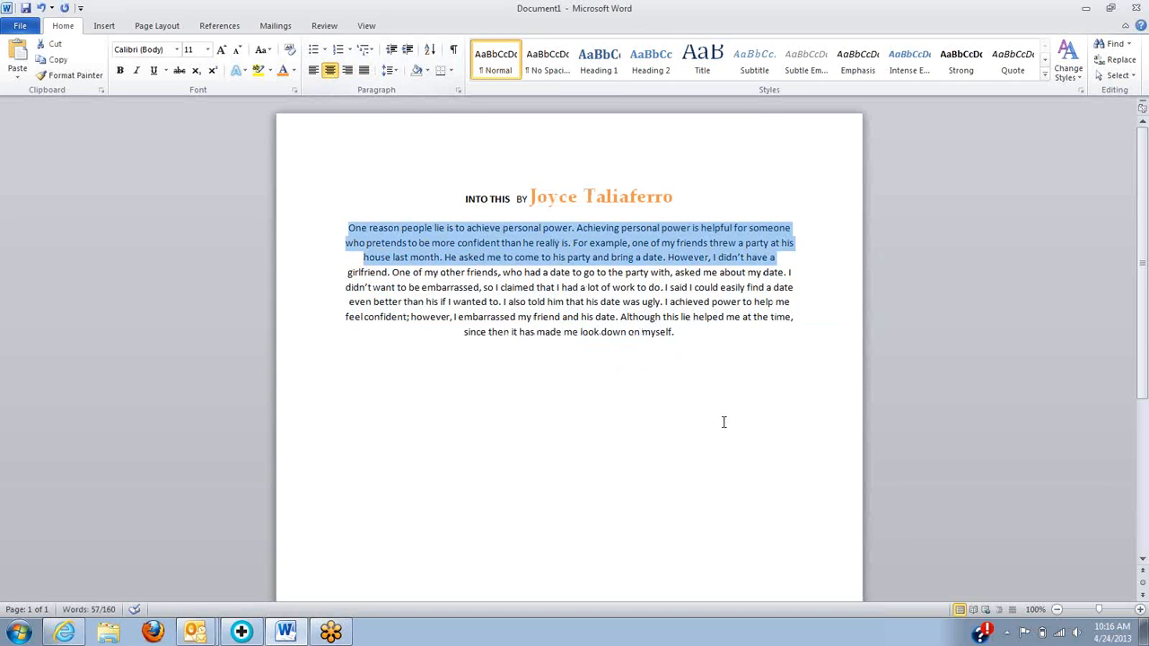
left_click(790, 263)
- Break the paragraph before 'girlfriend' and right-align the first block
key("Return")
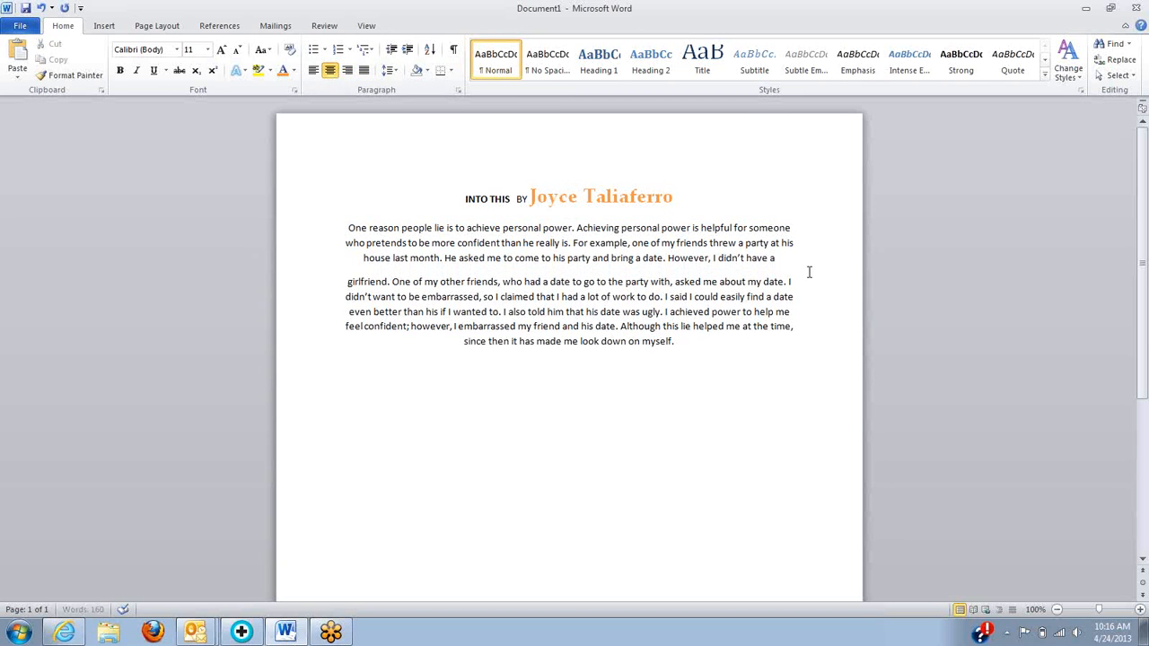
left_click_drag(783, 258, 330, 233)
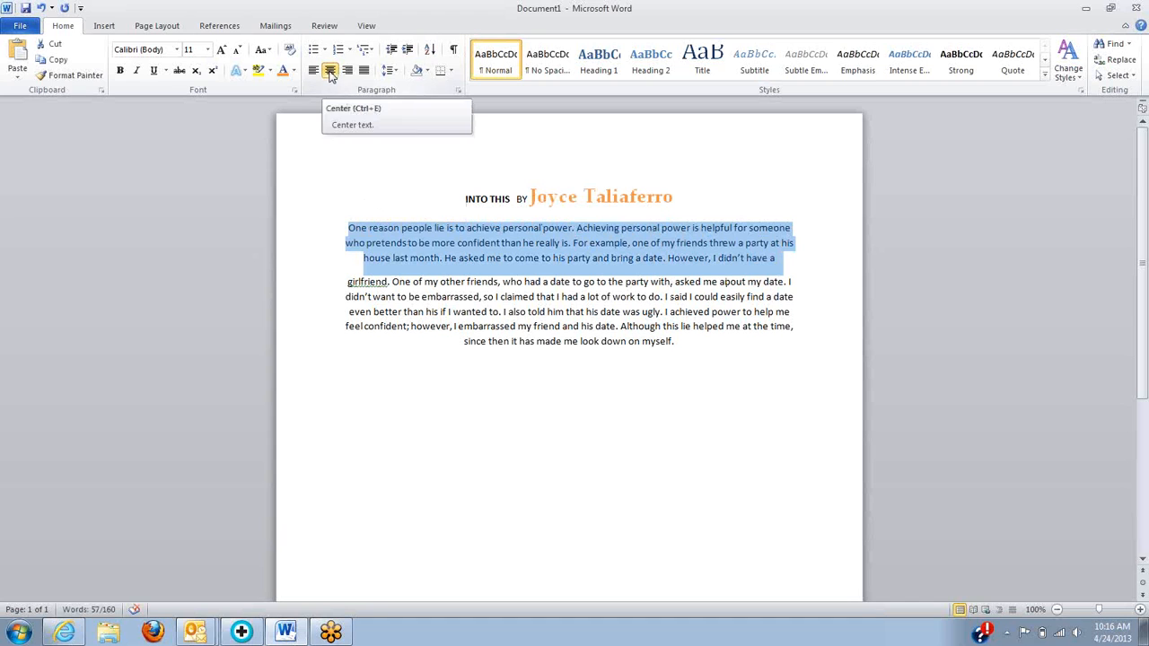
left_click(348, 70)
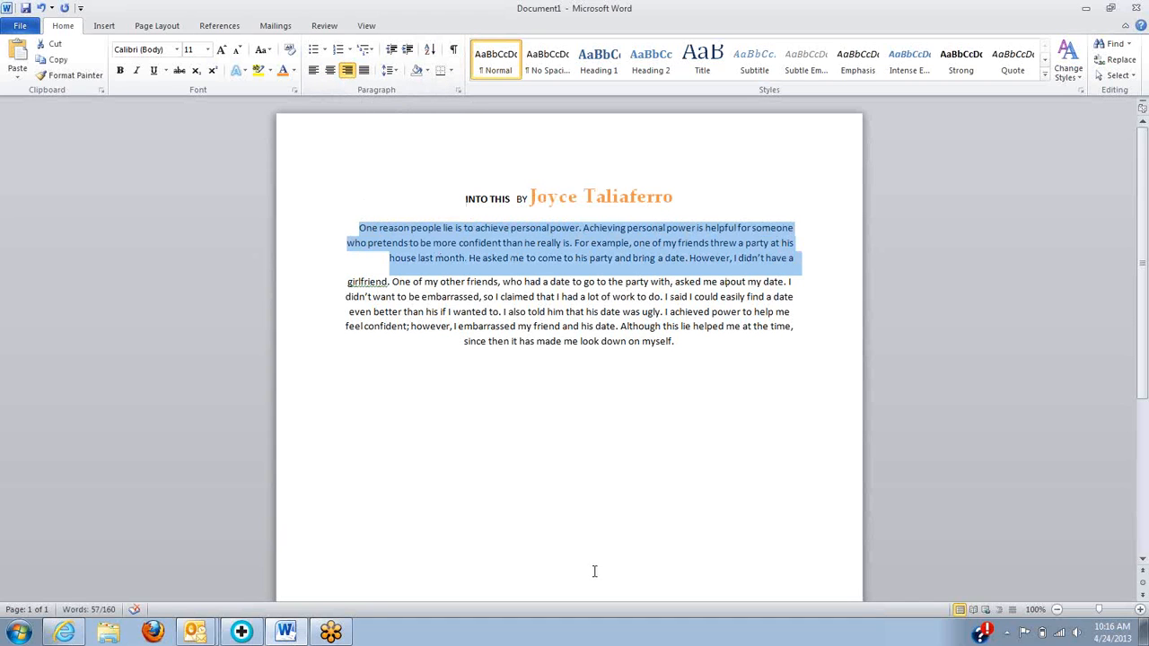
left_click(605, 528)
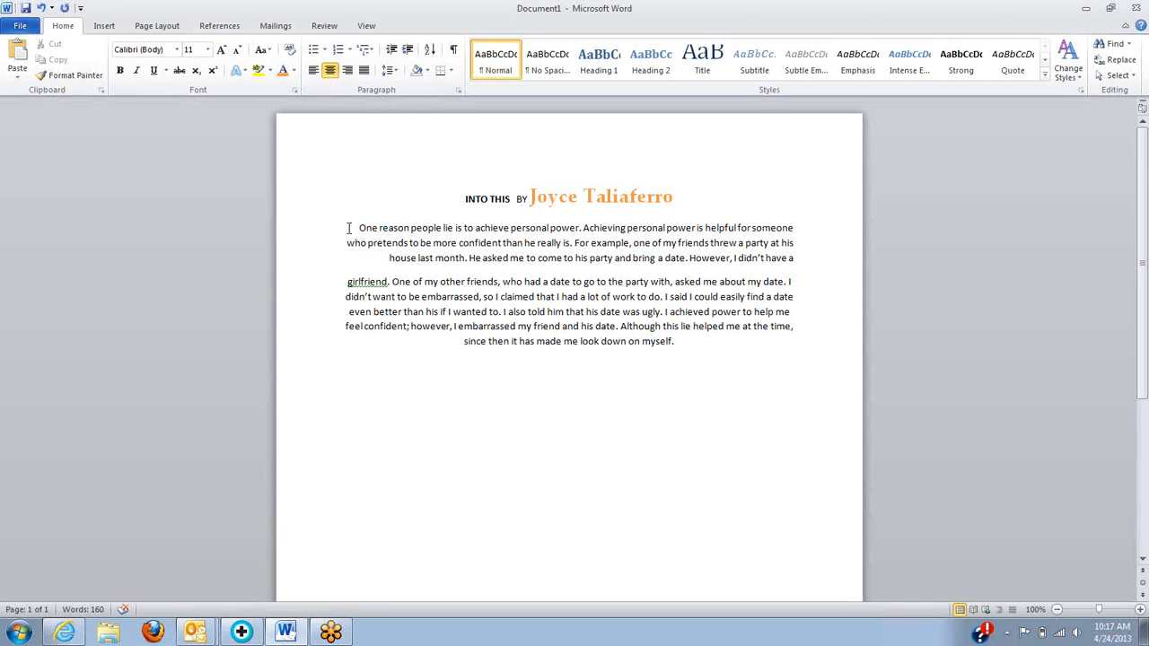
- Justify both blocks of the lying paragraph to even margins
left_click_drag(358, 227, 693, 342)
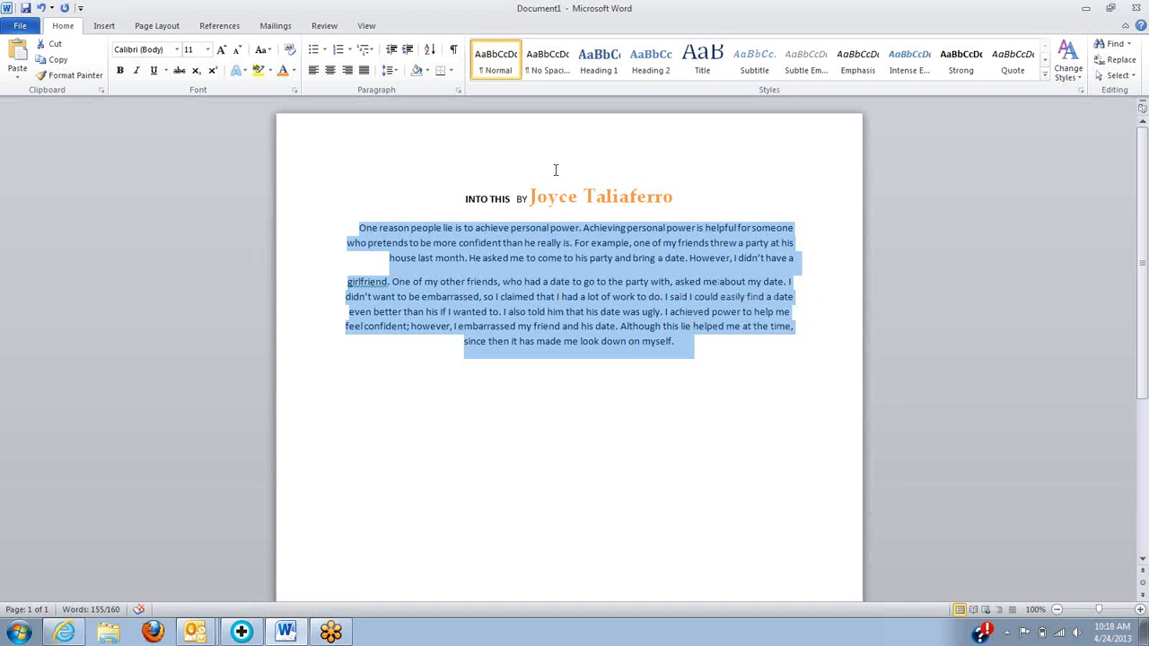
left_click(365, 72)
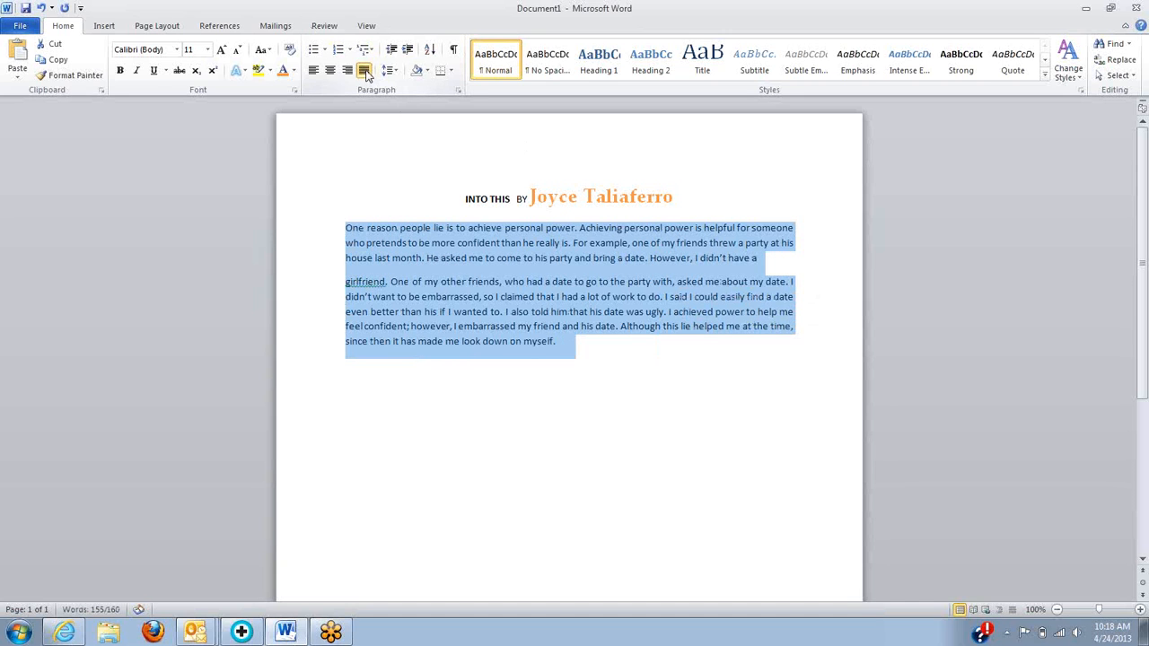
left_click(569, 476)
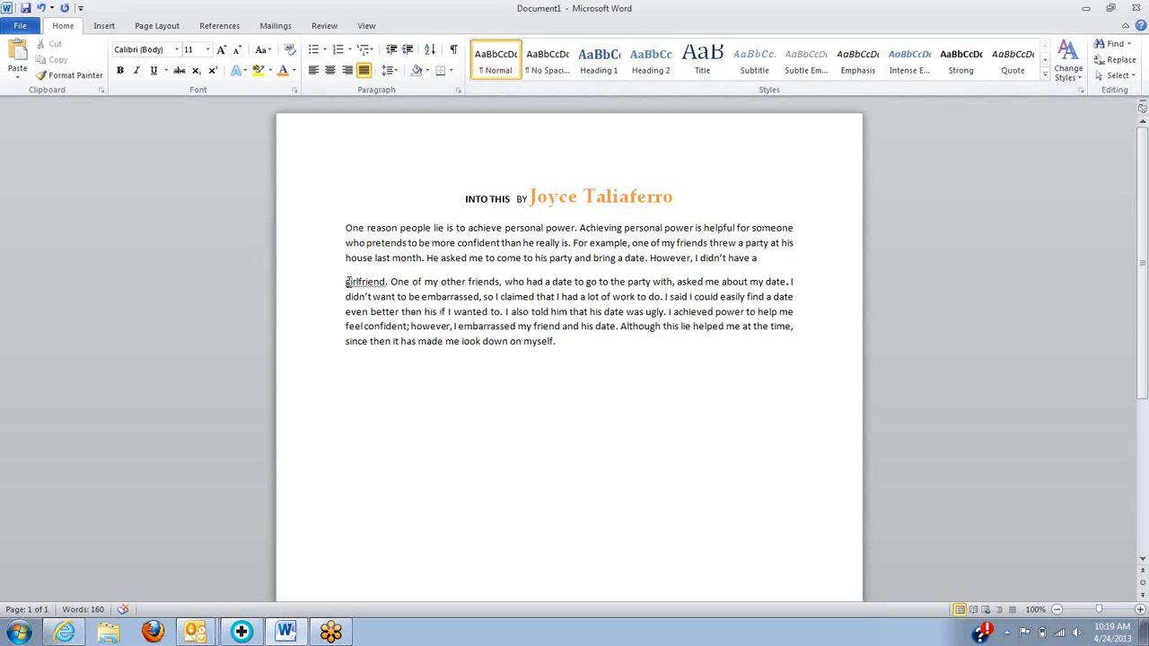
- Join the 'girlfriend' block back onto the first paragraph, removing the break
left_click_drag(346, 282, 351, 283)
left_click(349, 285)
key("BackSpace")
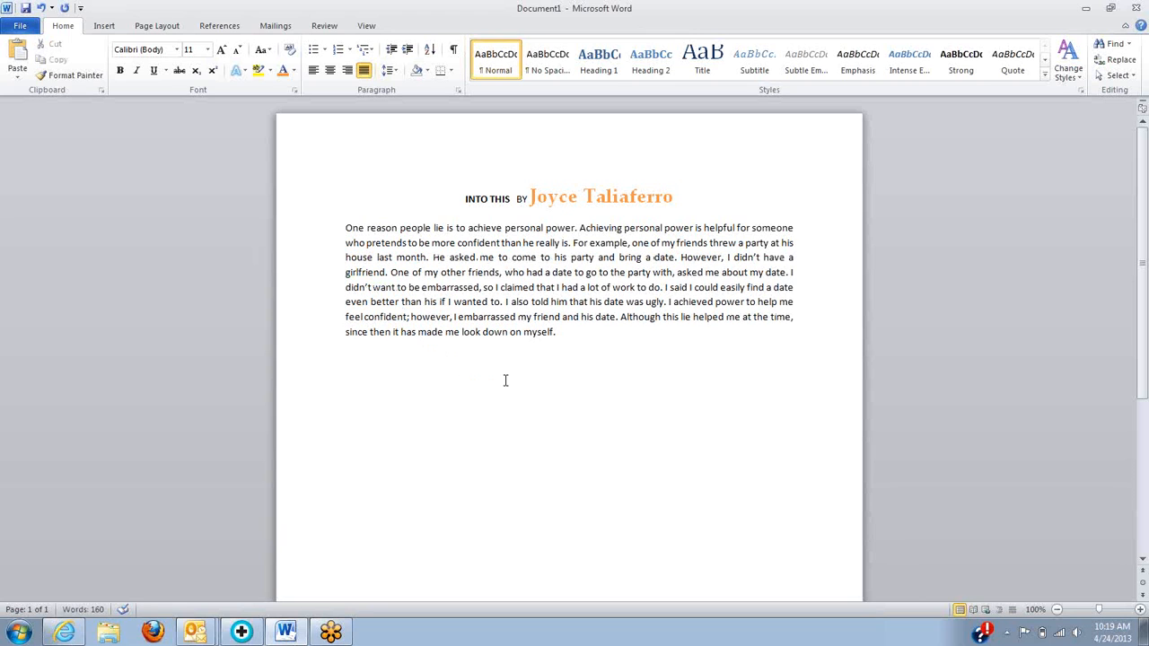
left_click(586, 332)
left_click_drag(386, 272, 348, 278)
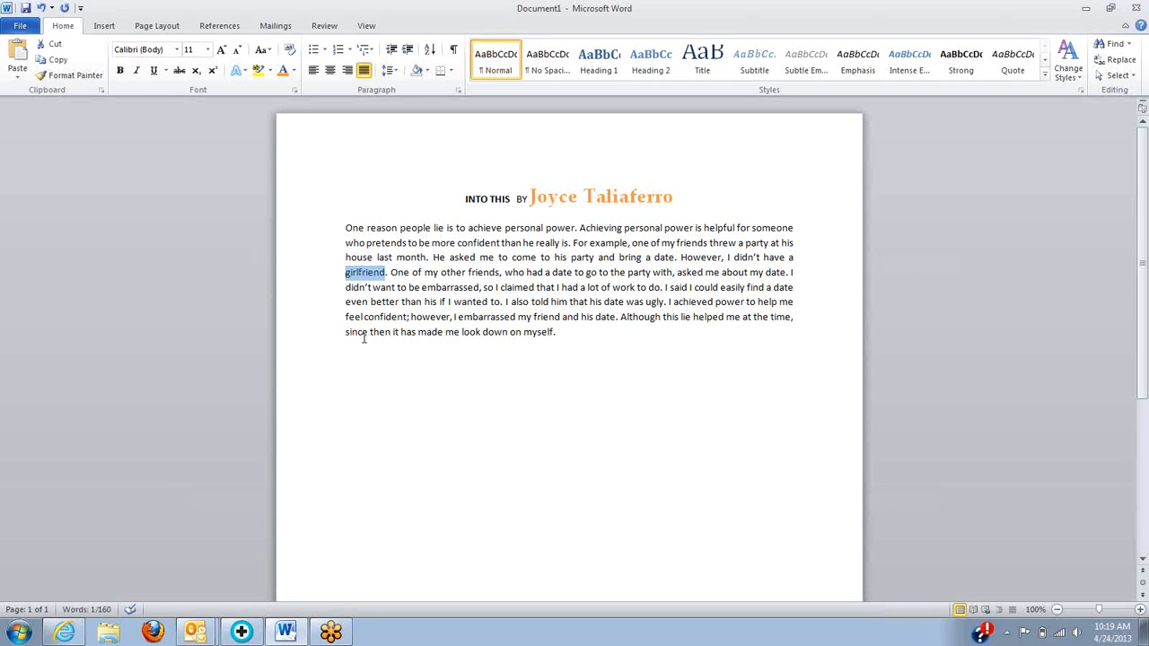
left_click(418, 313)
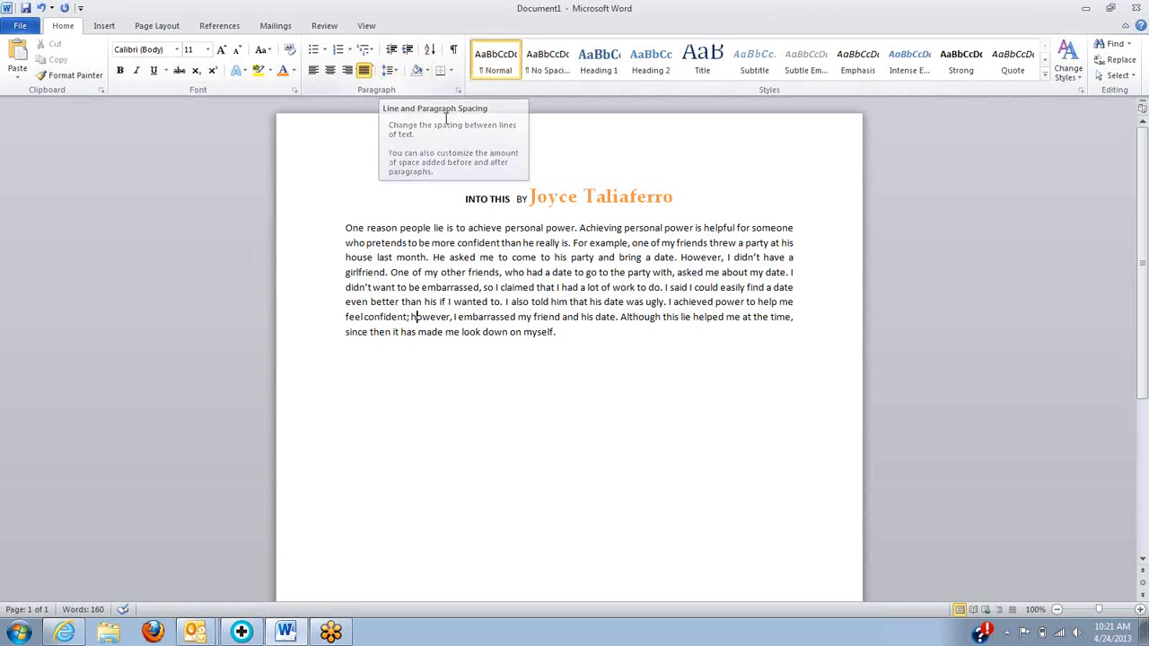
- Set the lying paragraph's line spacing to 2.0
left_click_drag(556, 333, 359, 239)
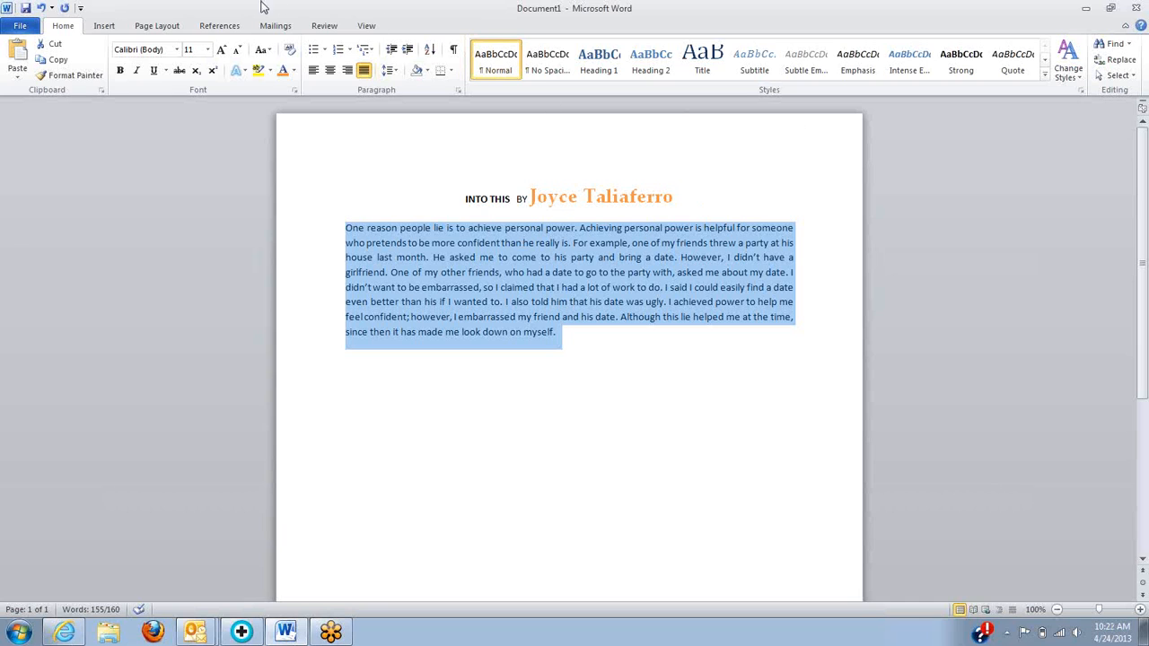
left_click(398, 72)
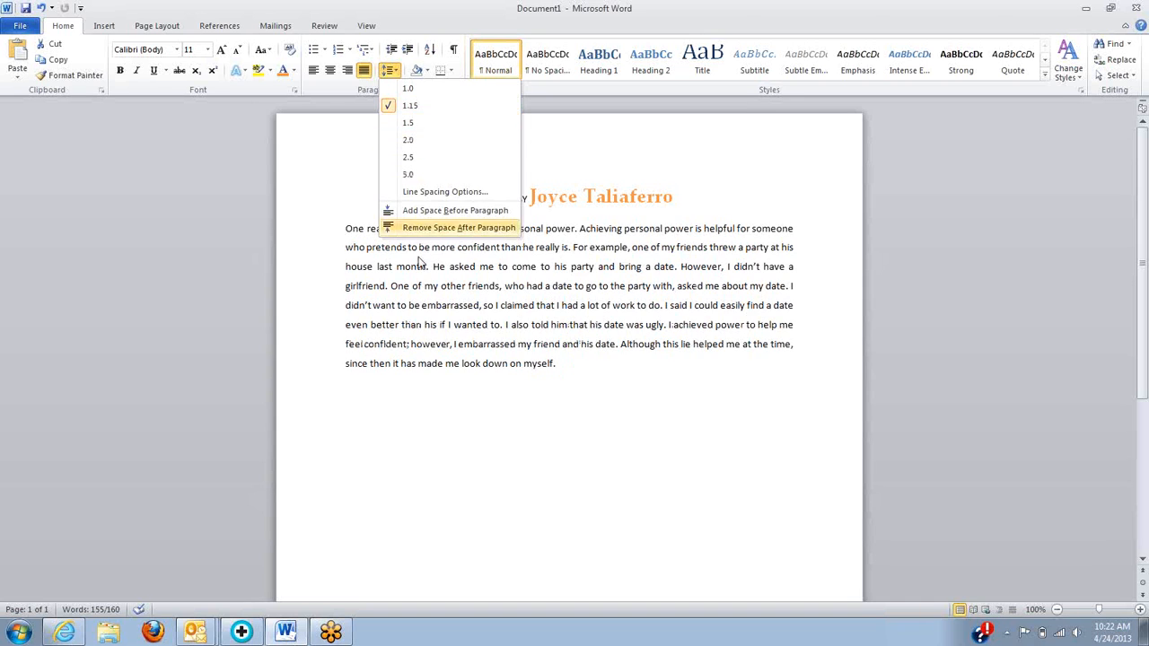
left_click(440, 491)
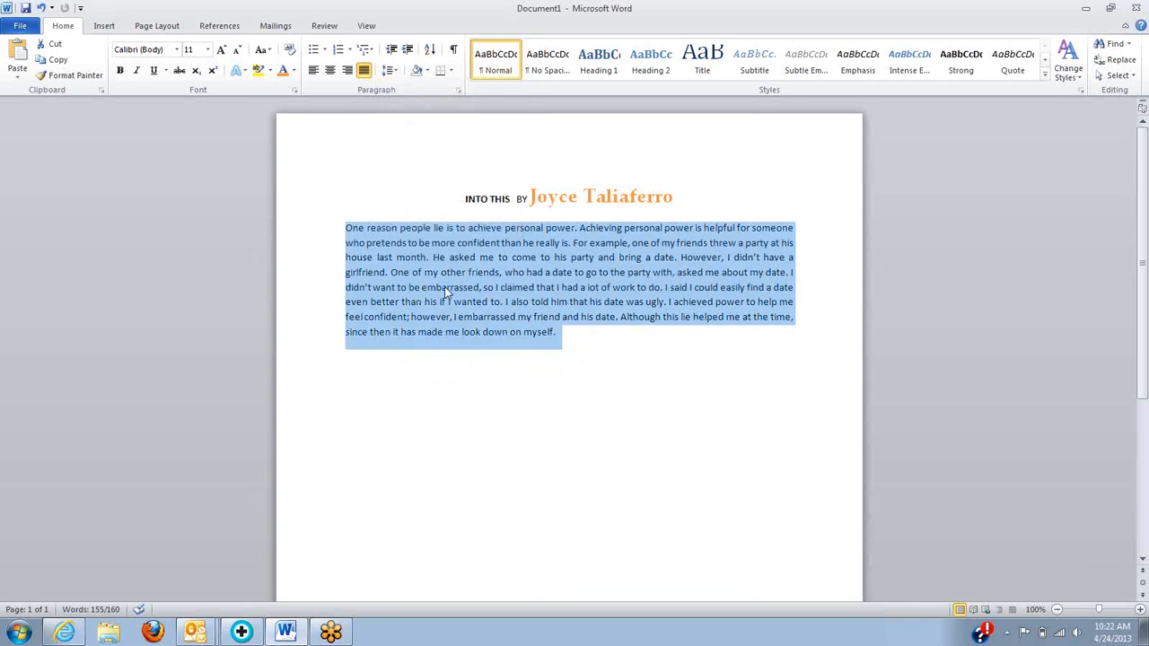
left_click(389, 70)
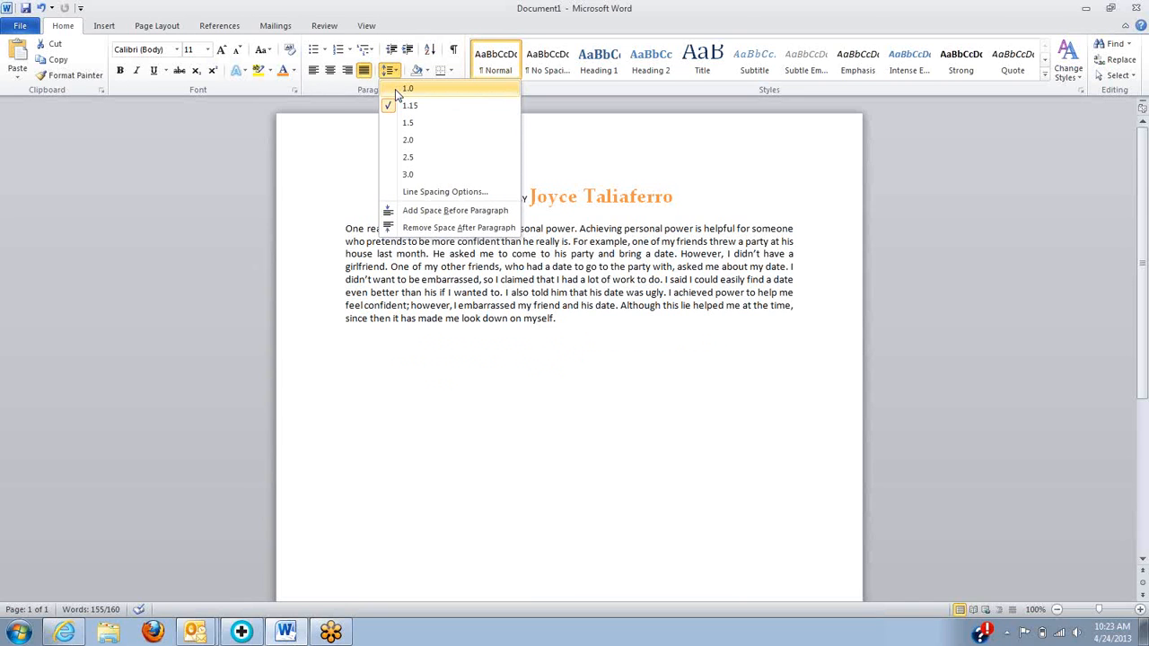
left_click(461, 478)
left_click(672, 396)
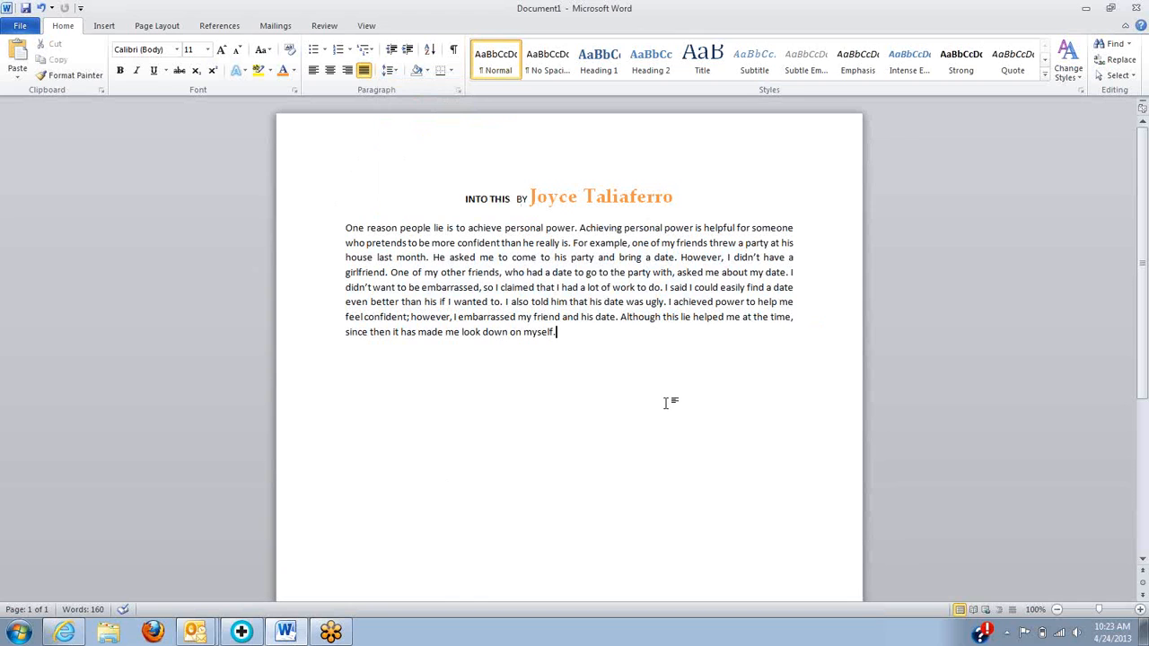
left_click(399, 70)
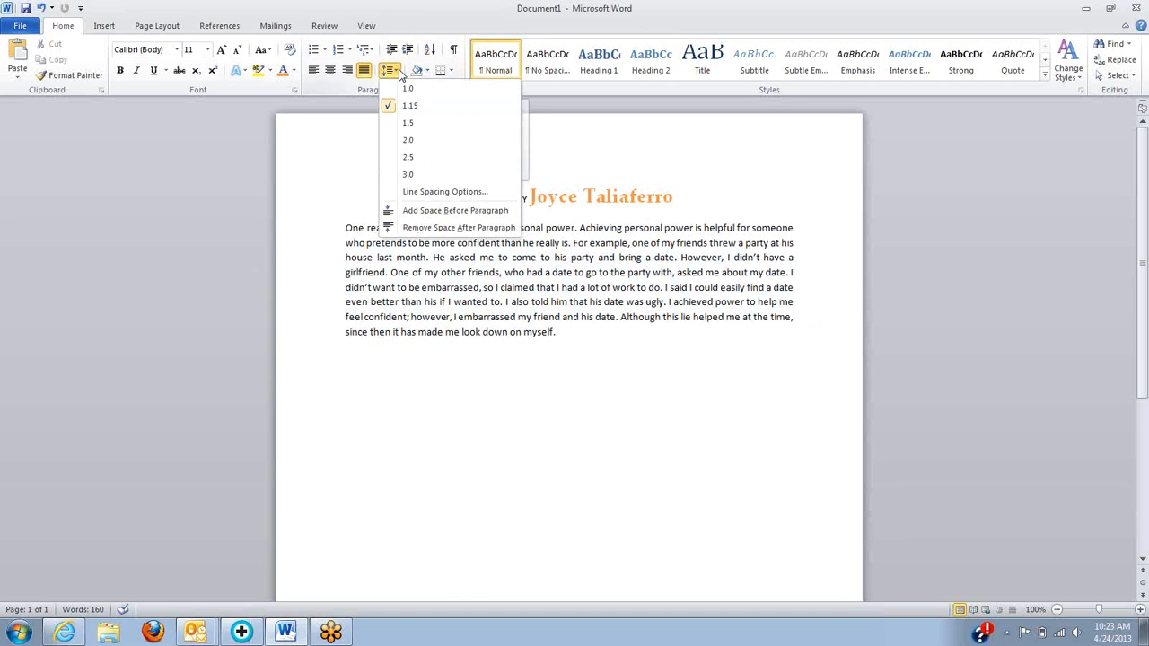
left_click(406, 143)
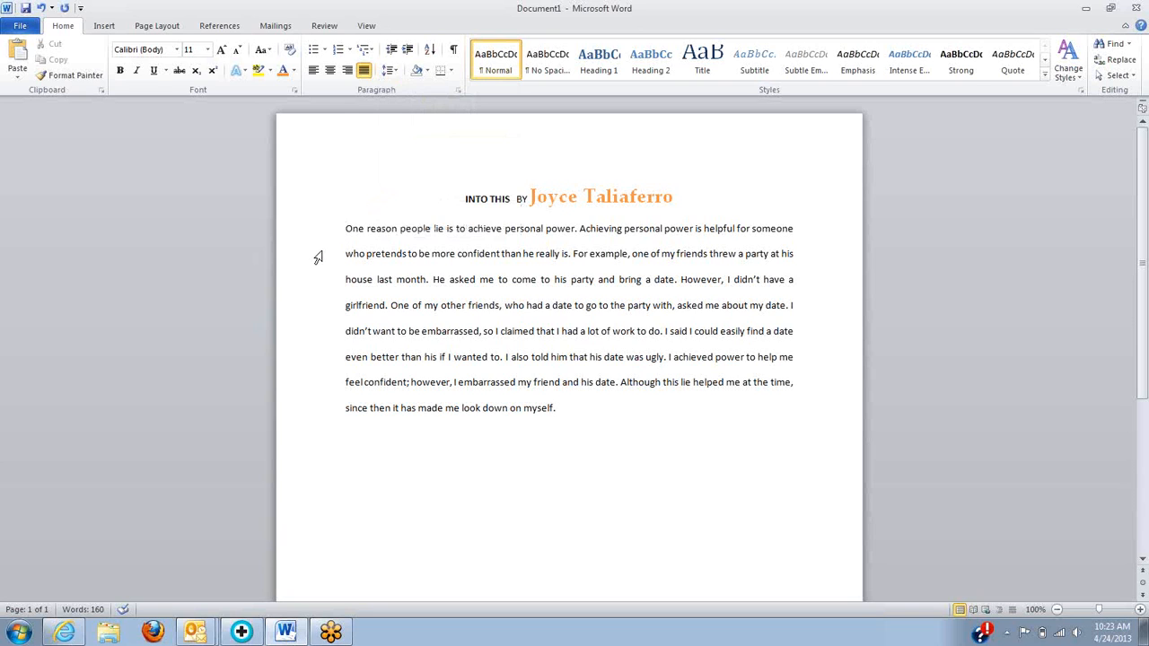
- Add a first-line Tab indent, then remove it and return to single line spacing
key("Tab")
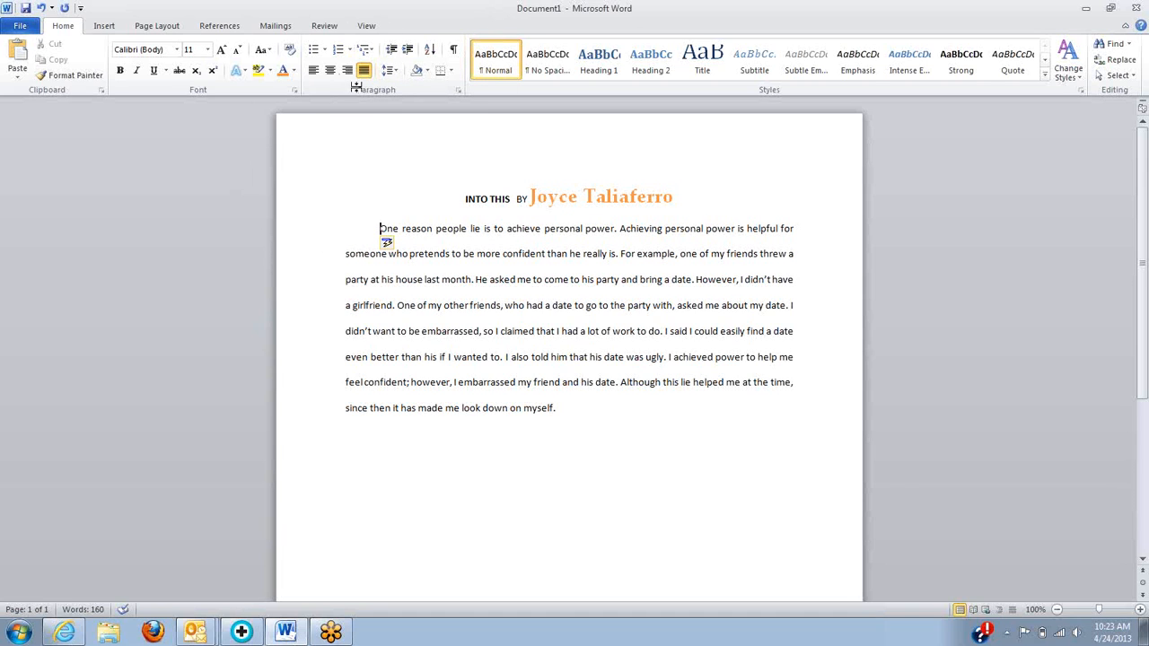
left_click(398, 74)
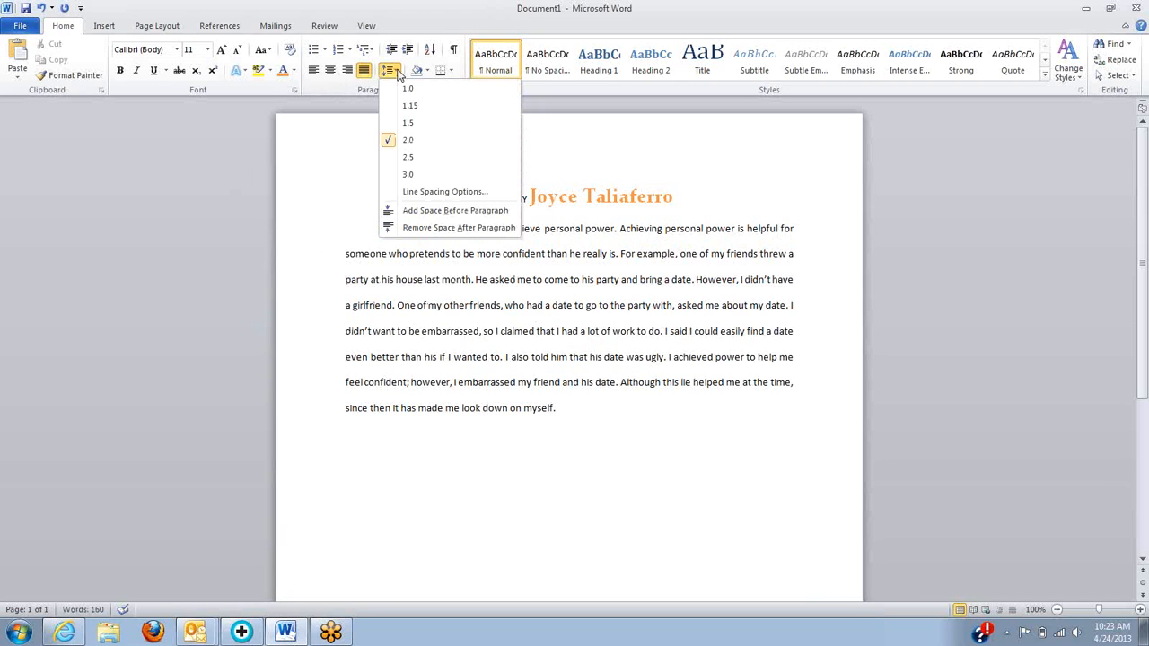
left_click(432, 228)
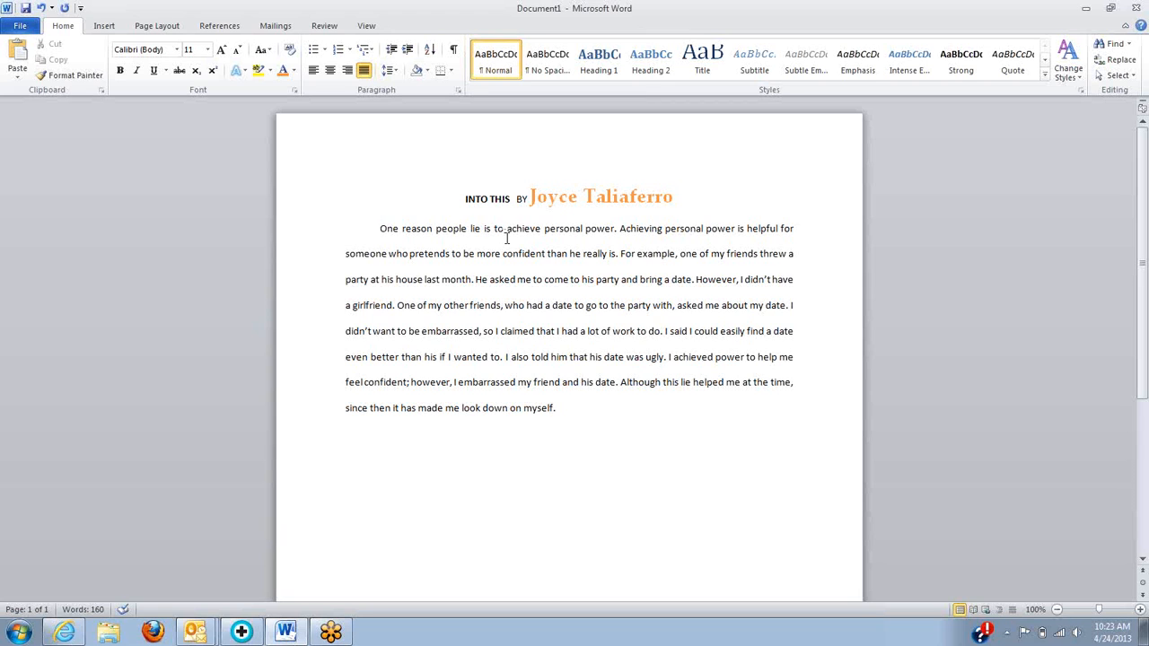
key("BackSpace")
key("ctrl+1")
key("ctrl+End")
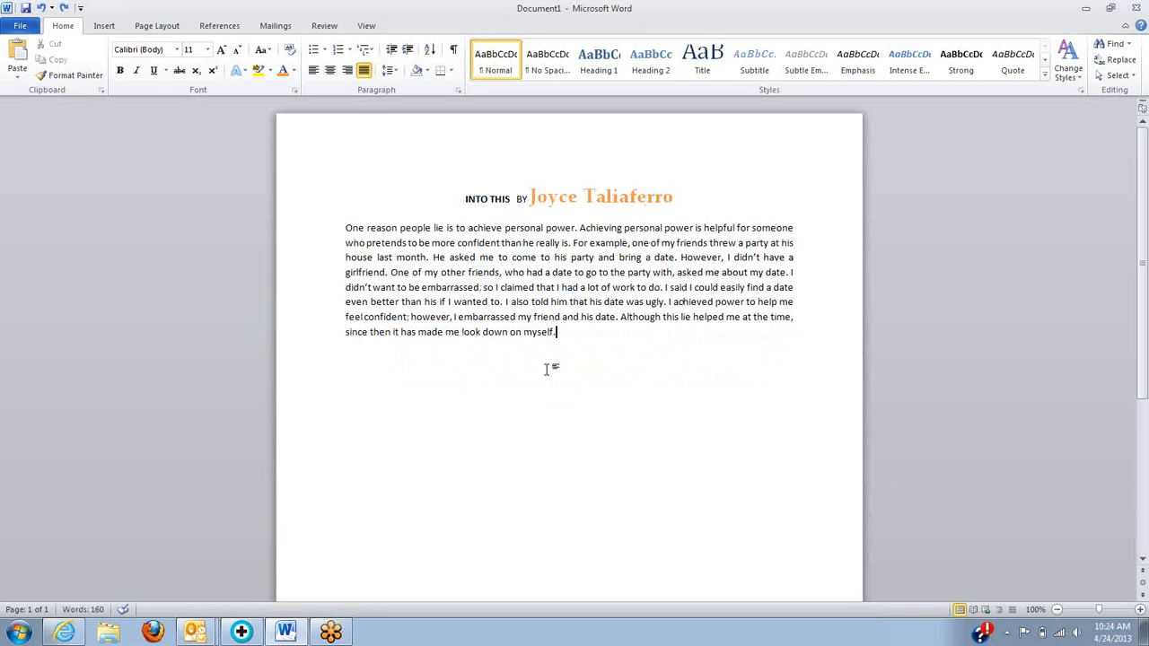
- Try single line spacing and extra space before on the body paragraph
left_click_drag(557, 332, 347, 226)
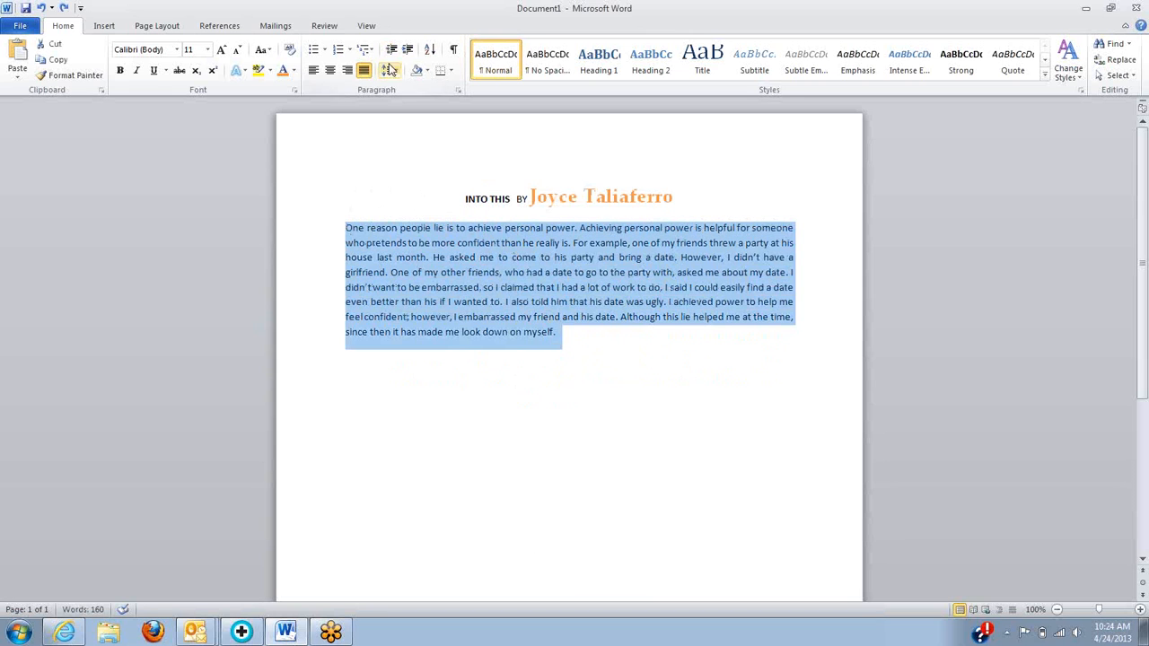
left_click(391, 70)
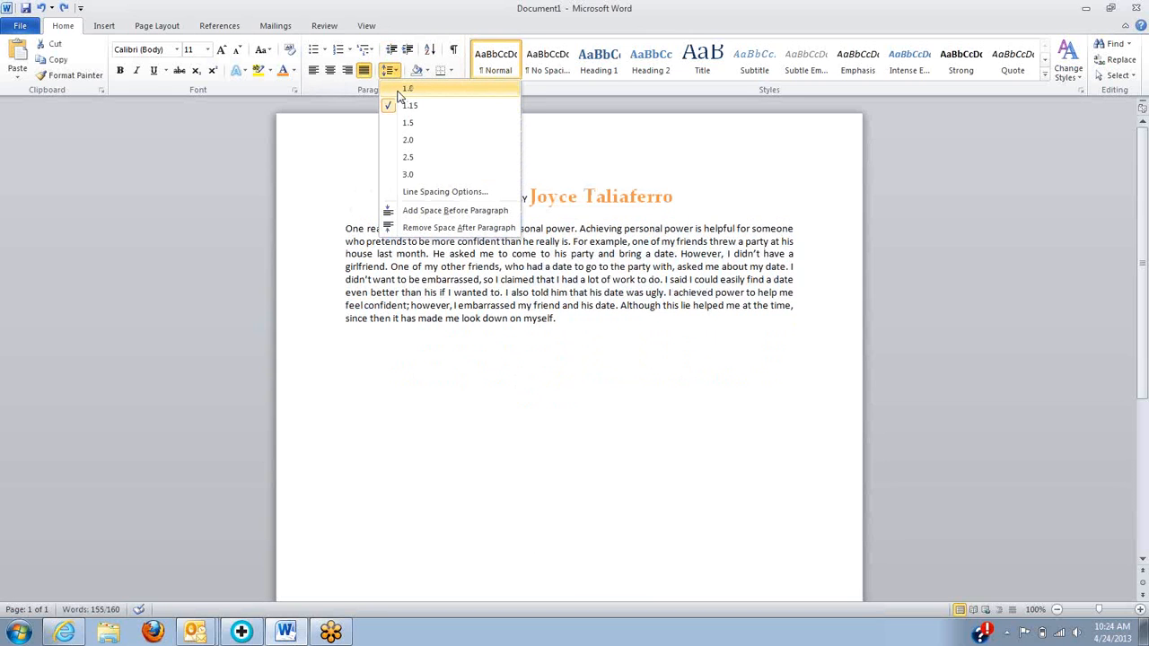
left_click(401, 90)
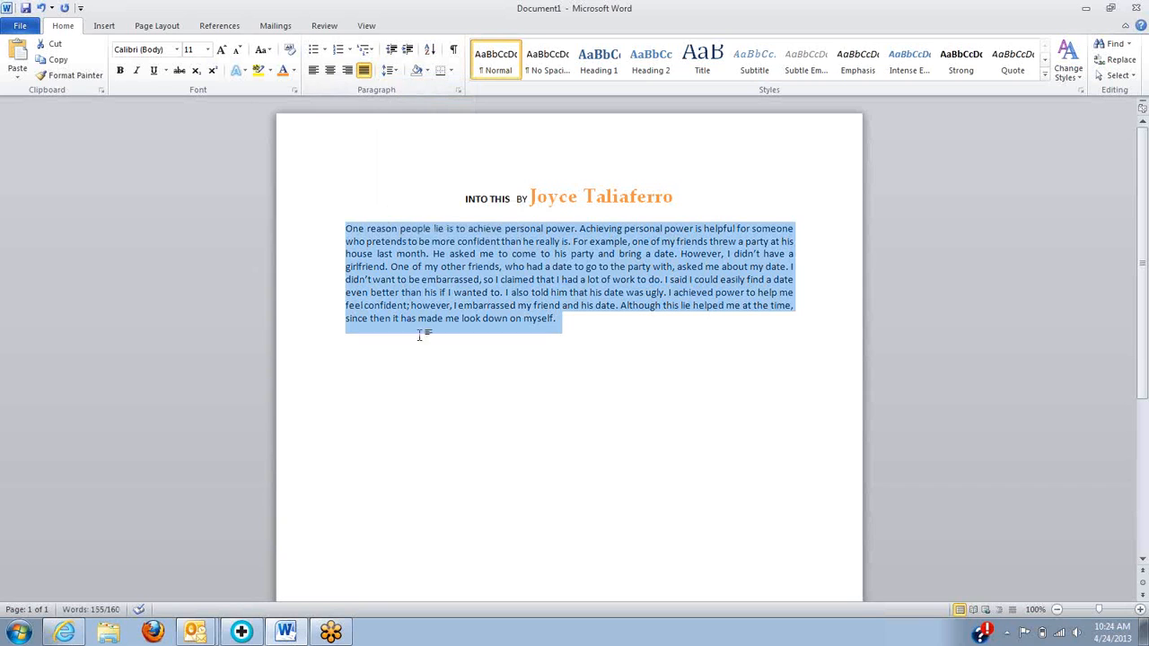
left_click(583, 330)
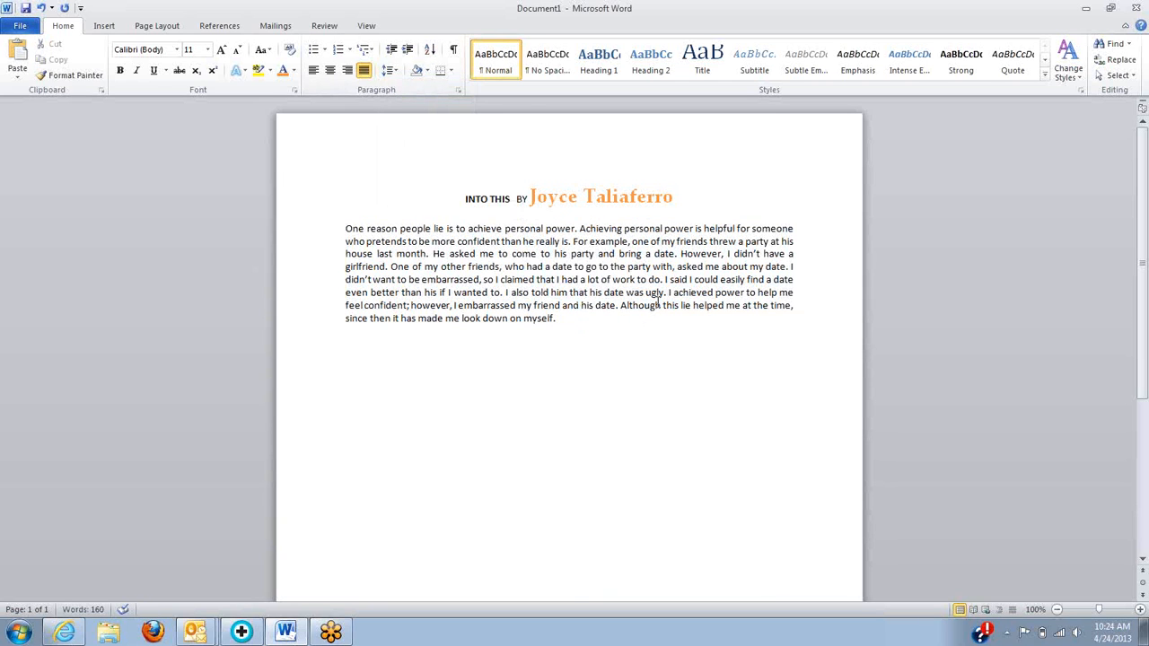
left_click(389, 70)
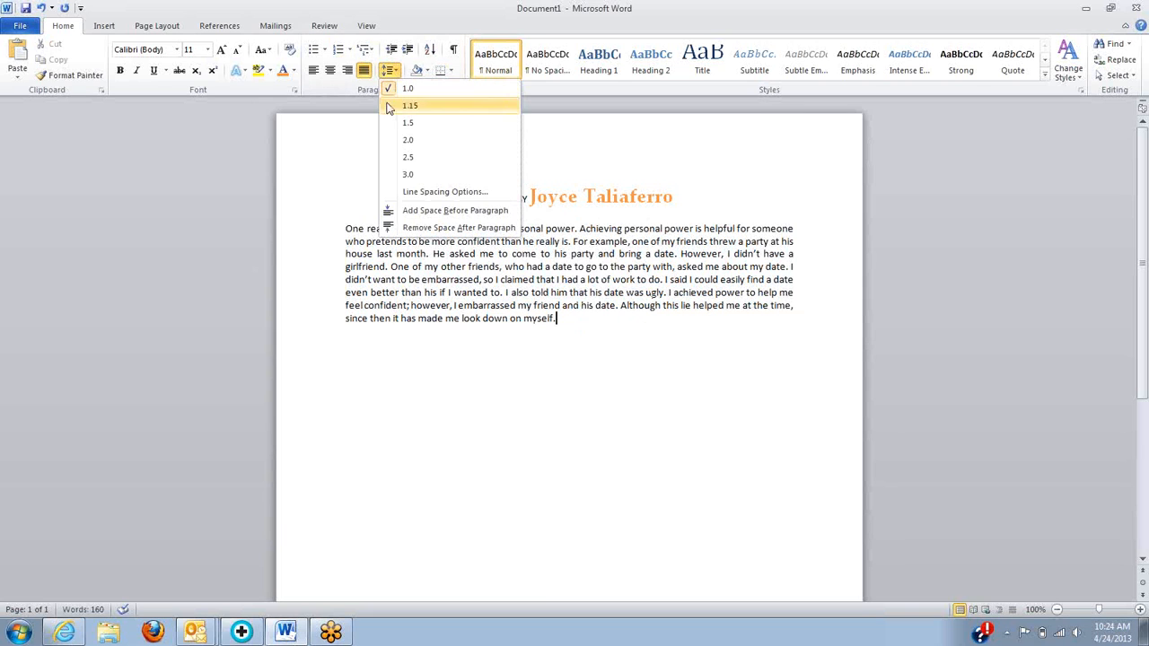
left_click(406, 212)
left_click(390, 149)
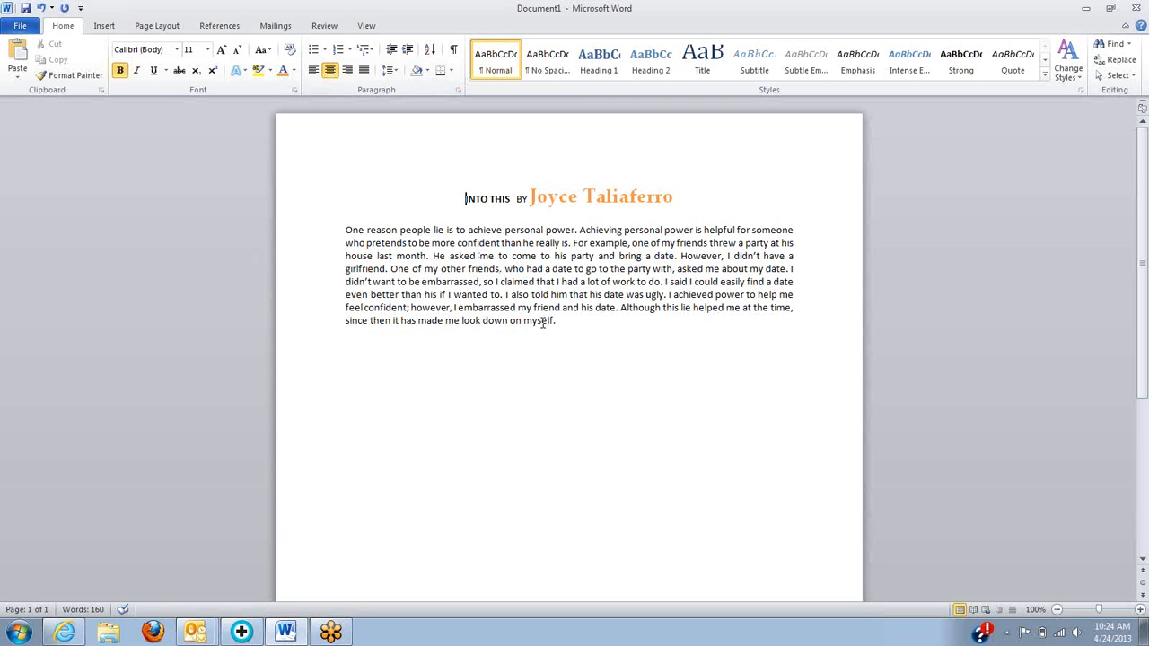
- For the heading and body paragraph, remove space after and choose 2.0 line spacing
left_click_drag(559, 323, 349, 229)
left_click(395, 72)
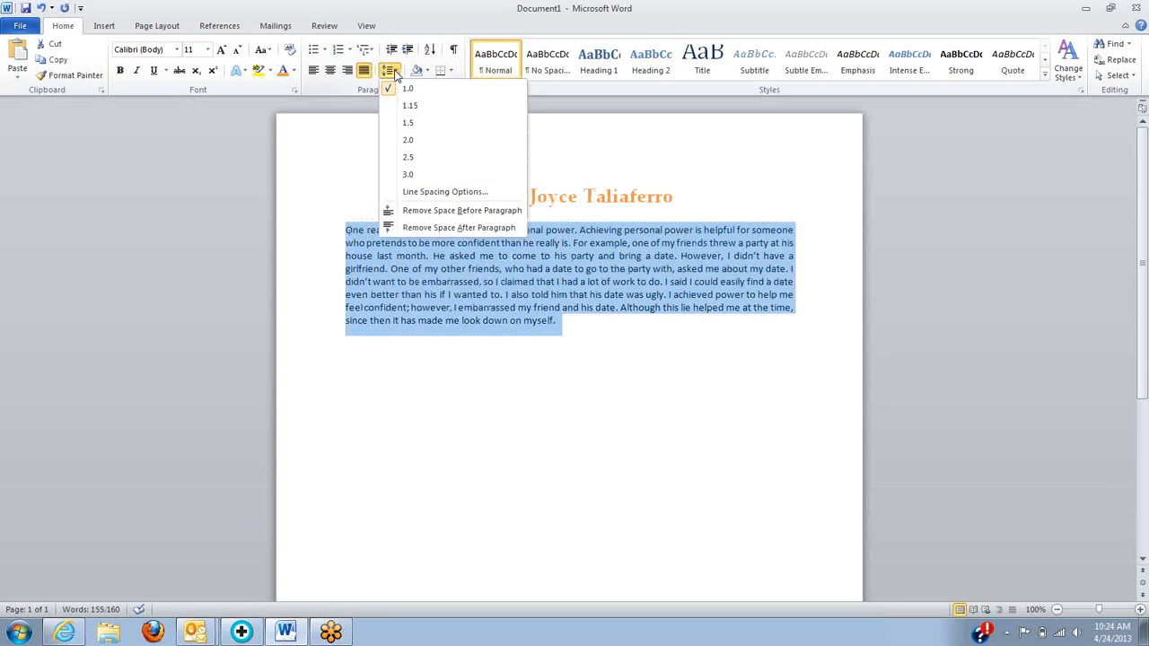
left_click(415, 231)
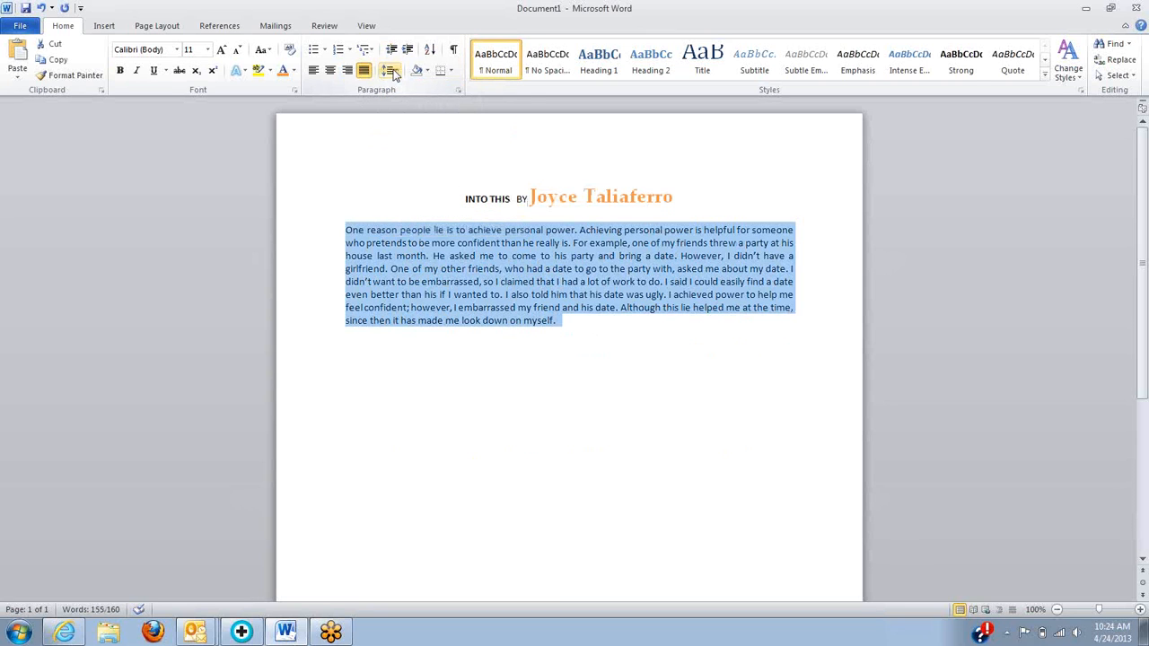
left_click(392, 73)
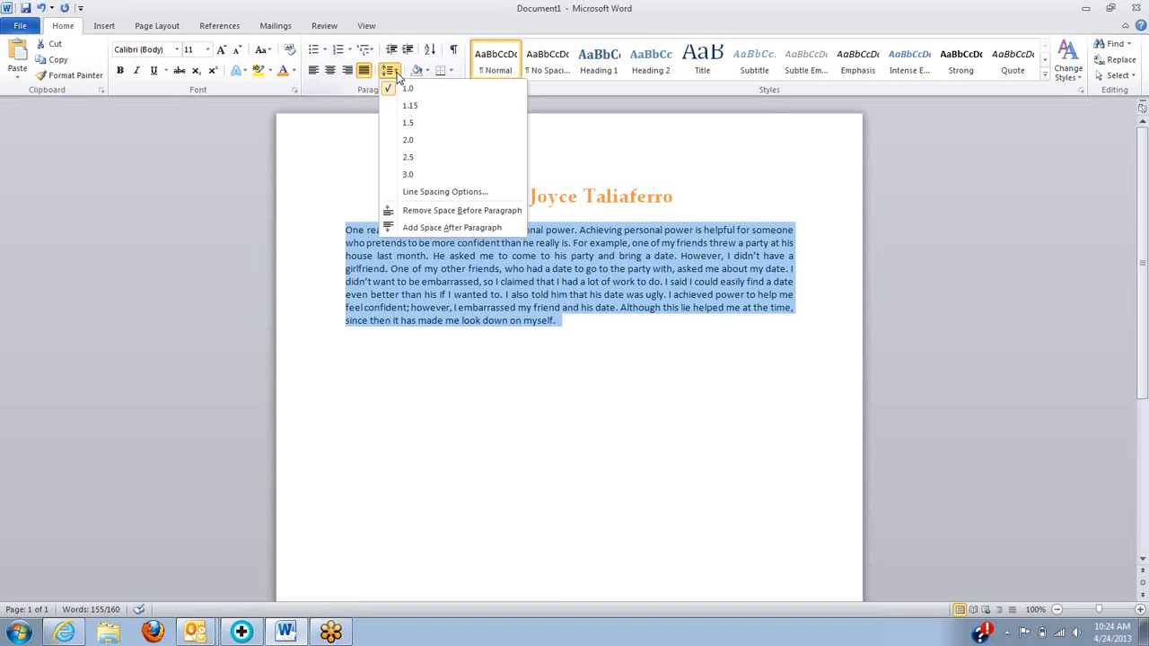
left_click(408, 142)
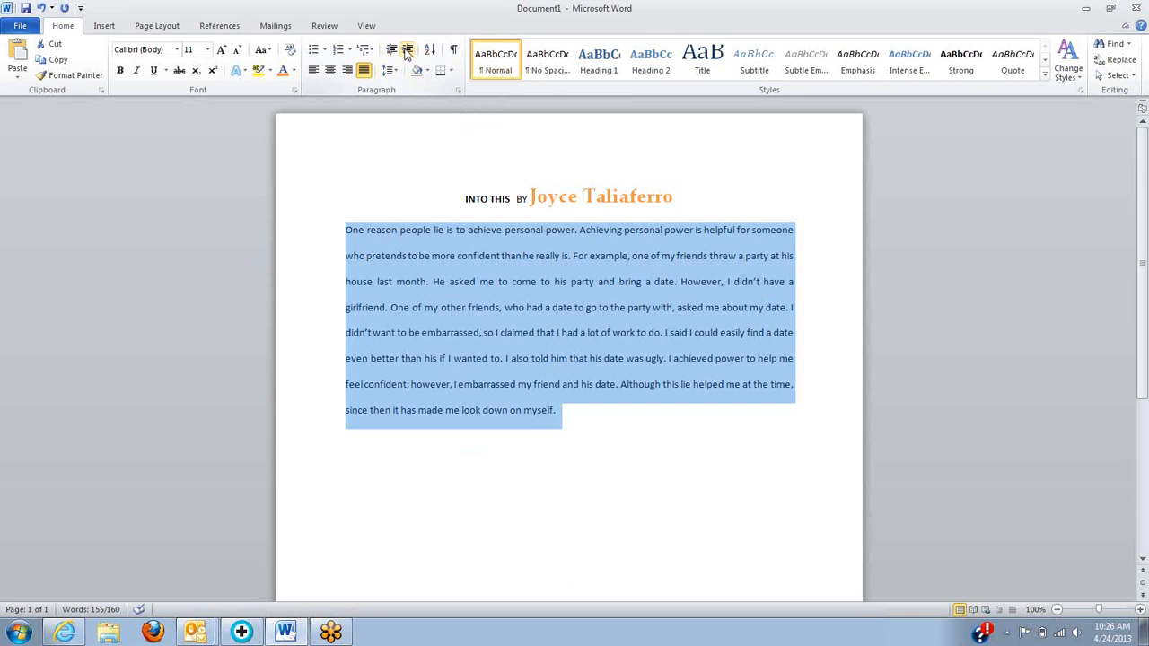
left_click(408, 50)
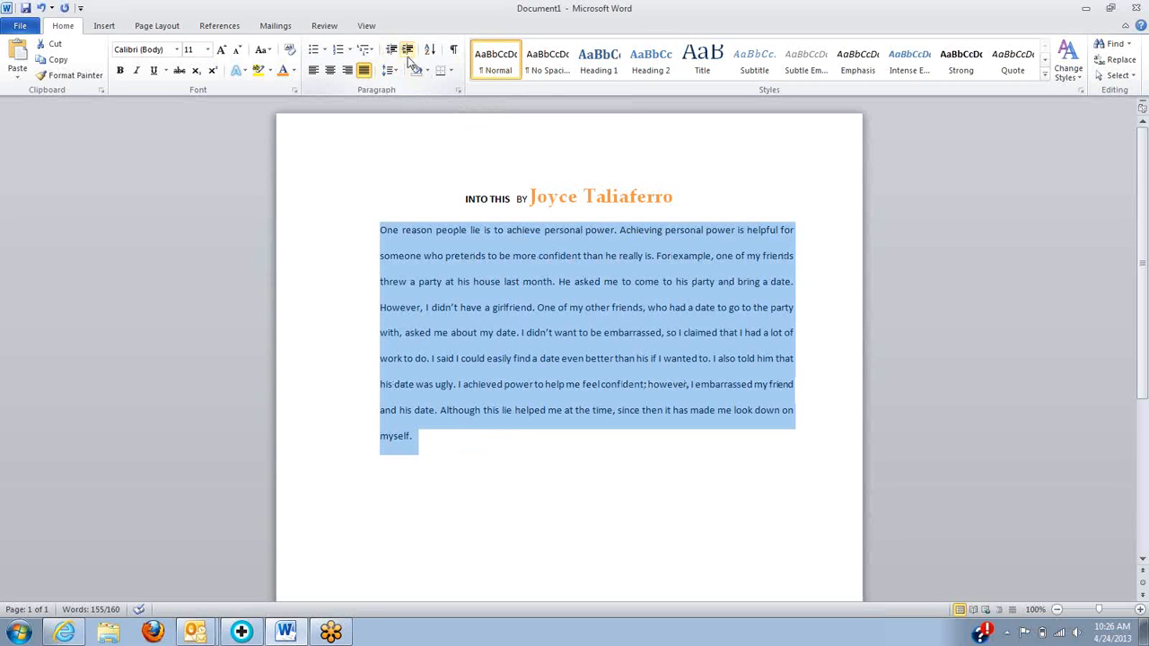
left_click(312, 70)
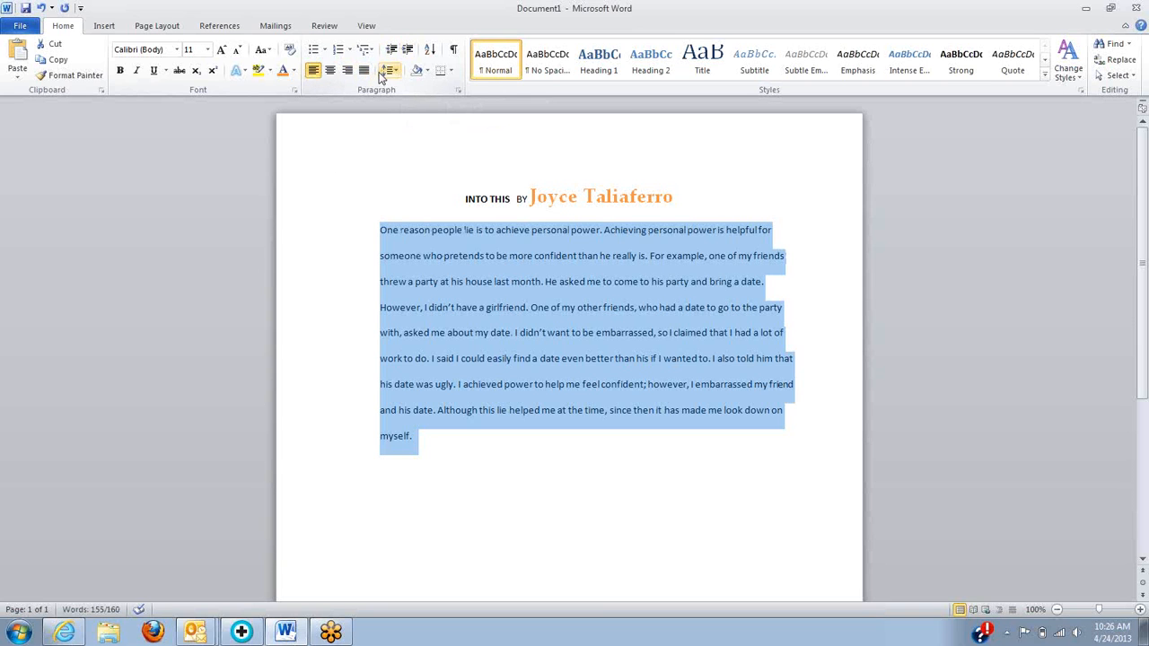
key("ctrl+z")
key("ctrl+z")
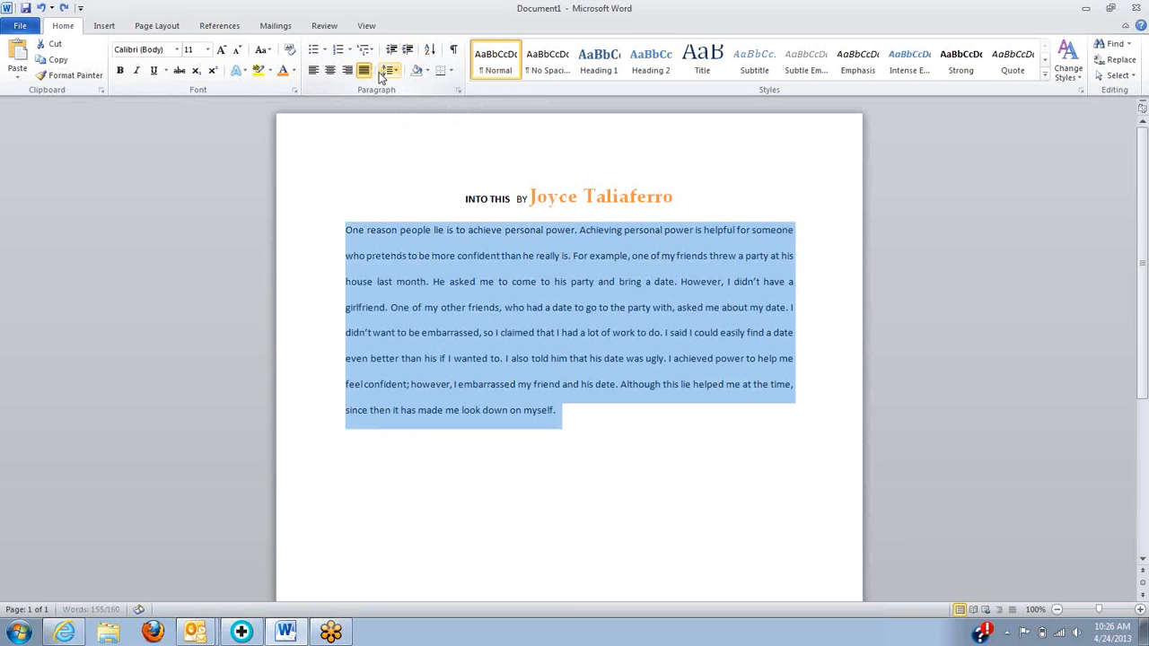
left_click(313, 70)
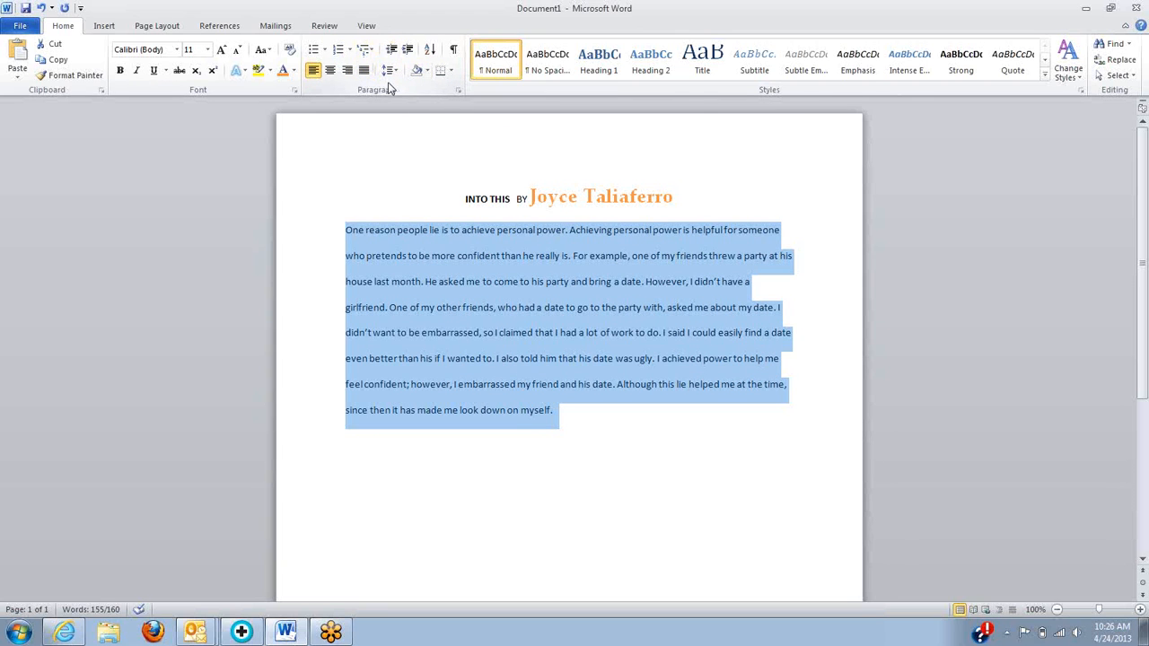
left_click(350, 231)
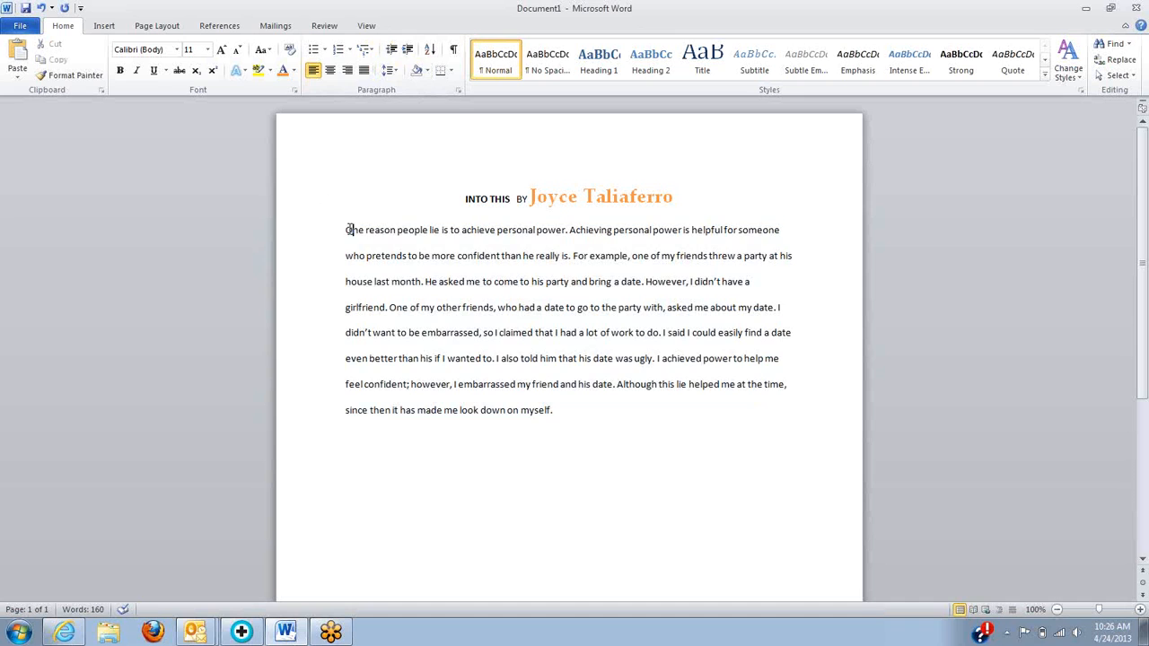
left_click_drag(349, 230, 802, 239)
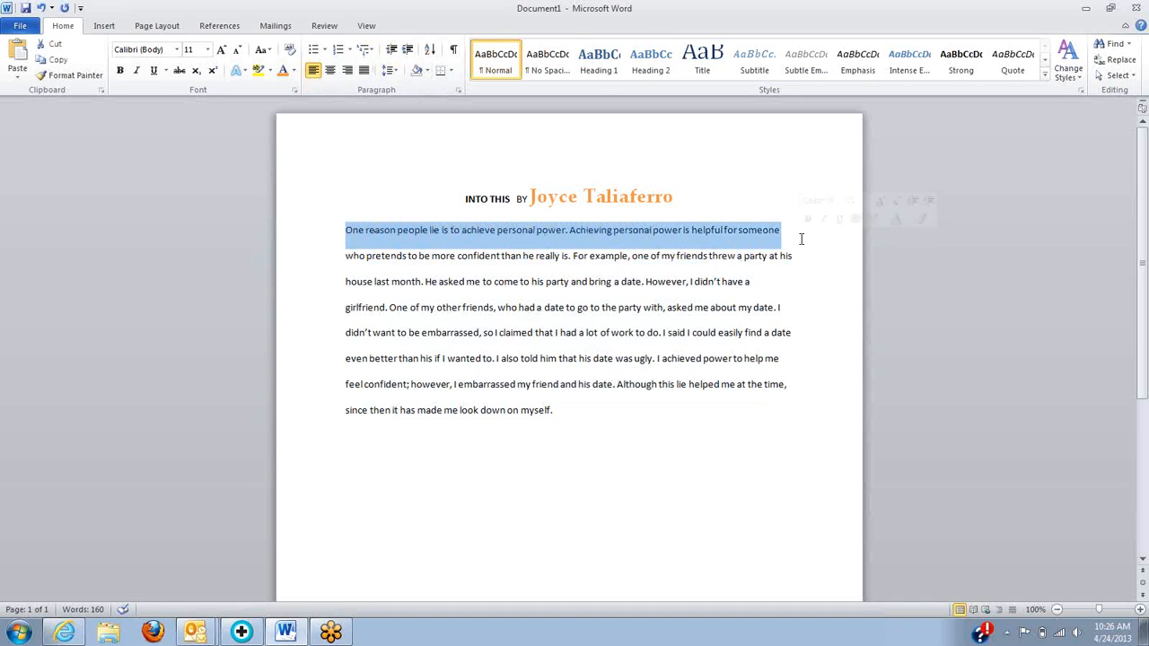
left_click(407, 51)
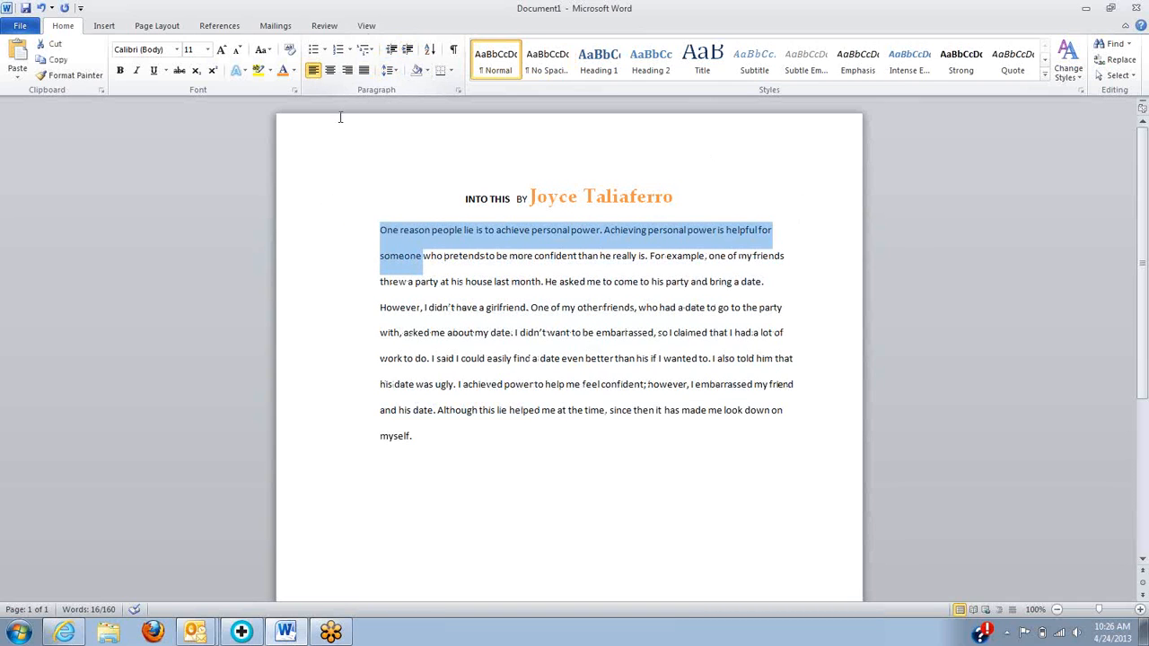
key("ctrl+z")
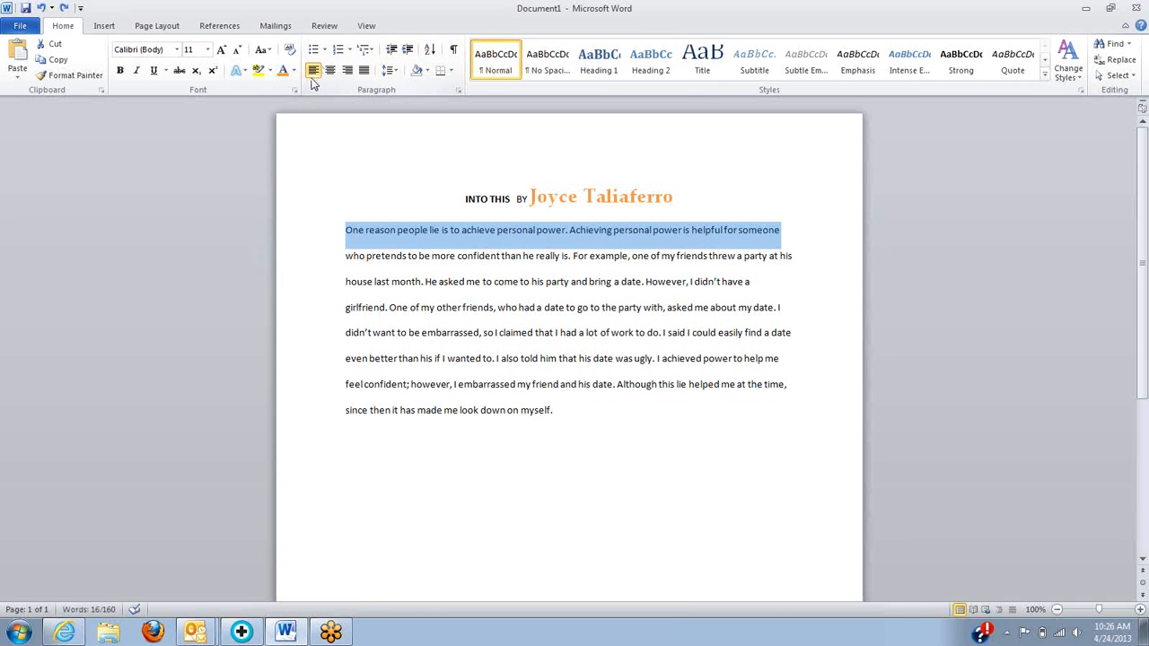
left_click(363, 70)
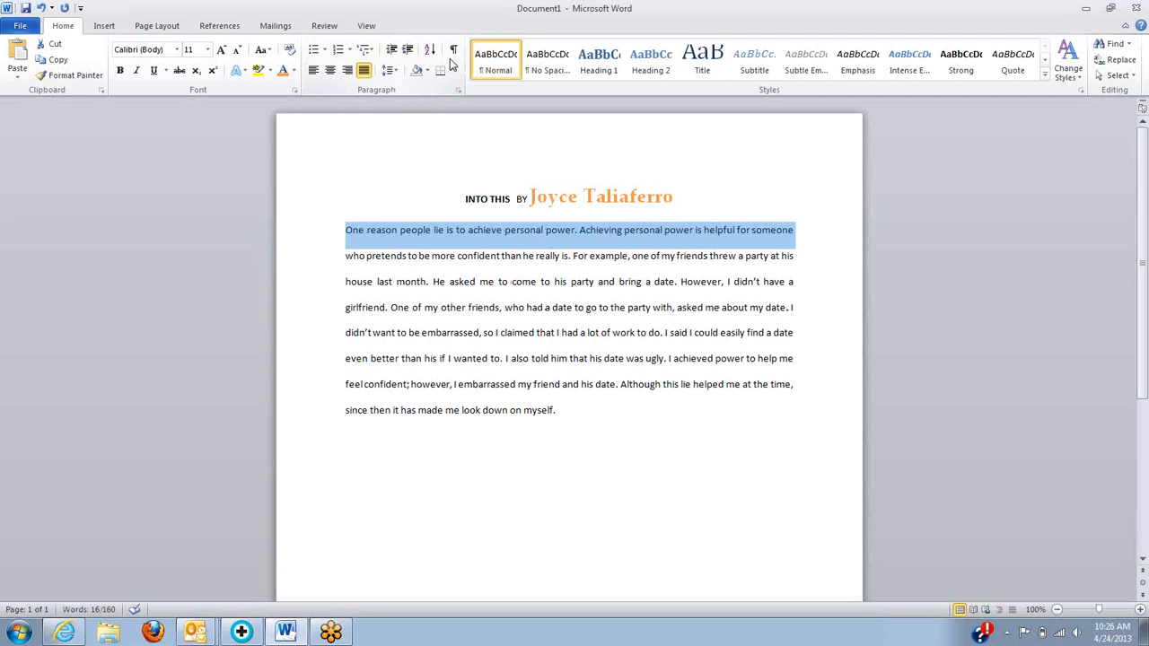
left_click_drag(558, 410, 347, 236)
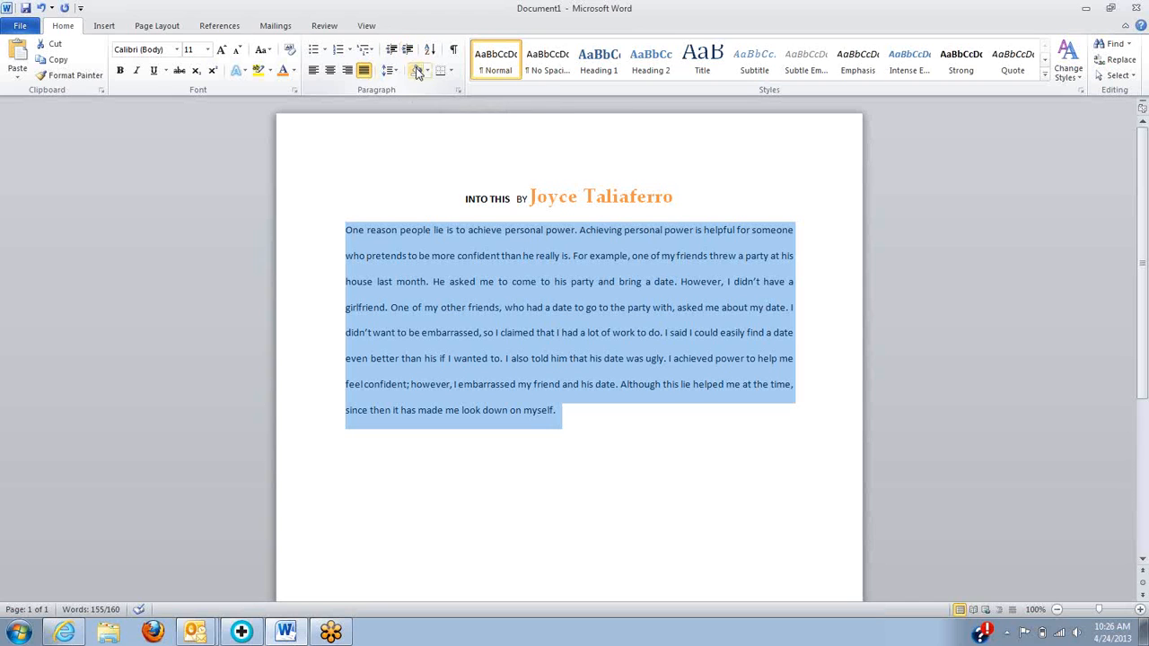
- After trying indent and center, set the paragraph to Align Left with no extra indent
left_click(584, 435)
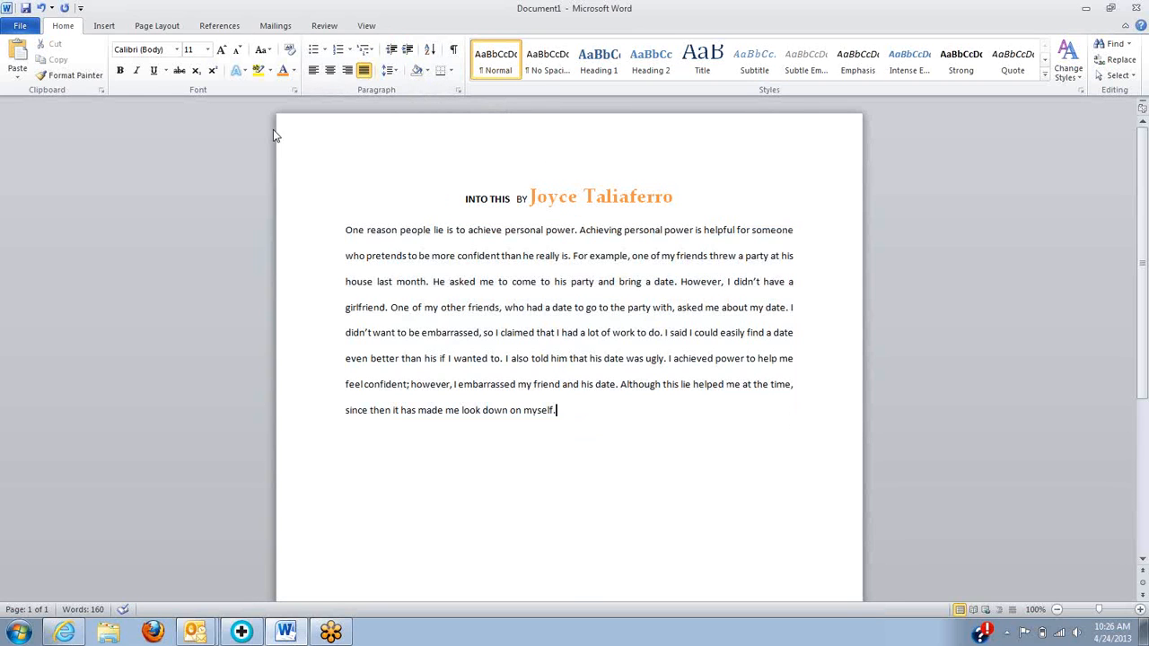
left_click_drag(345, 235, 589, 416)
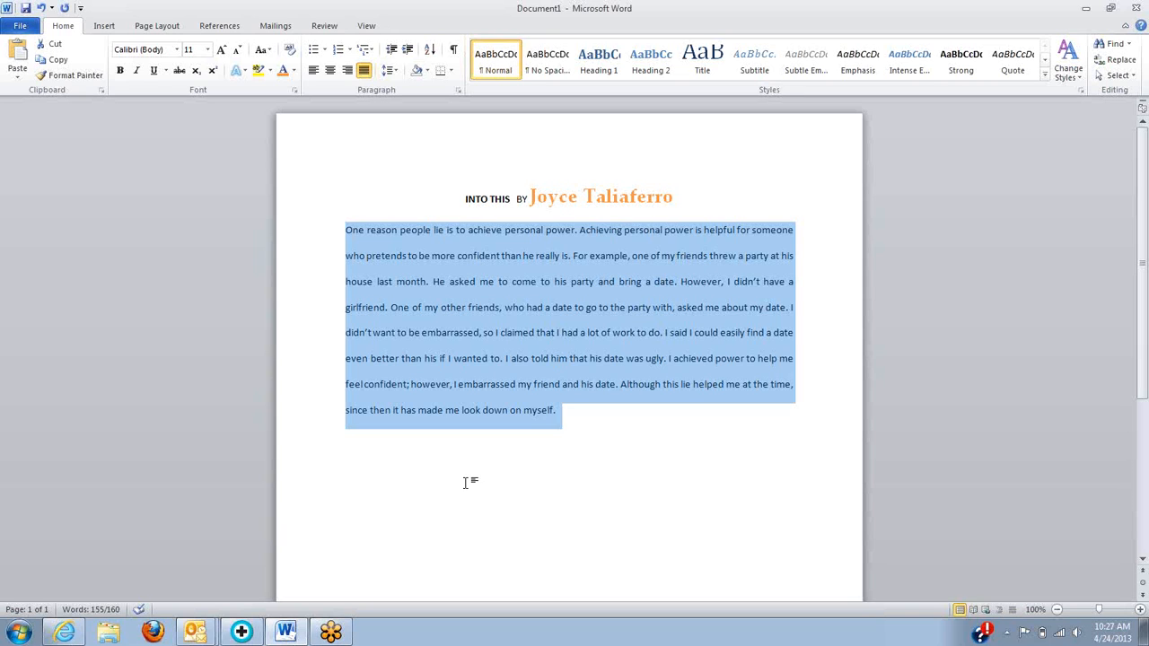
left_click(408, 50)
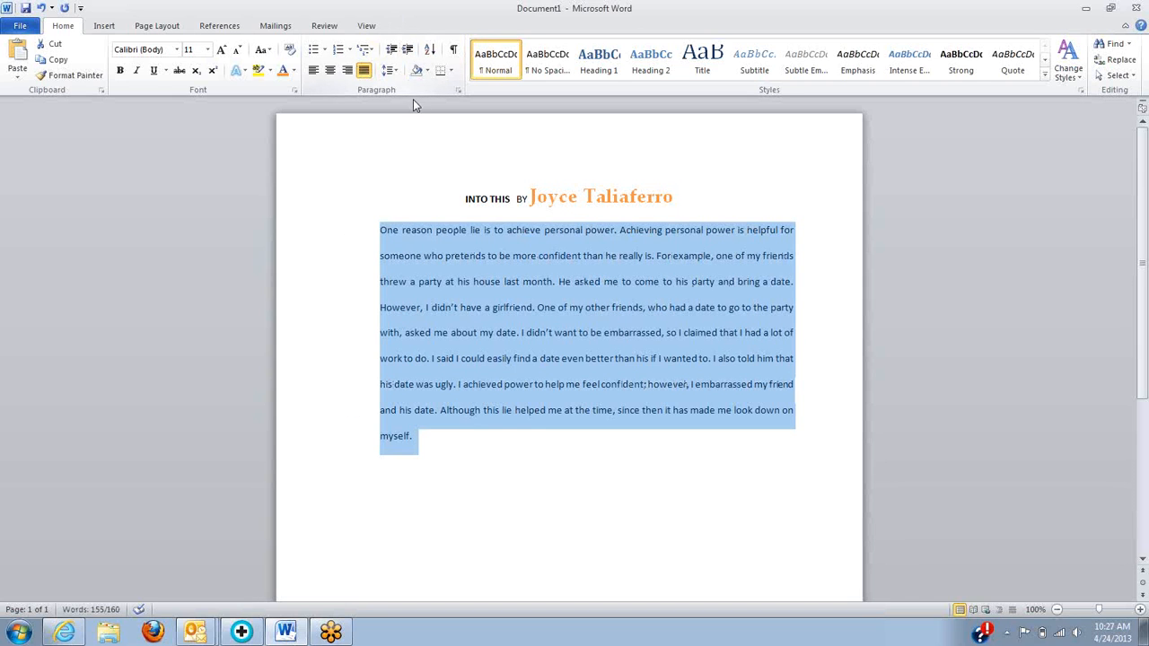
left_click(330, 71)
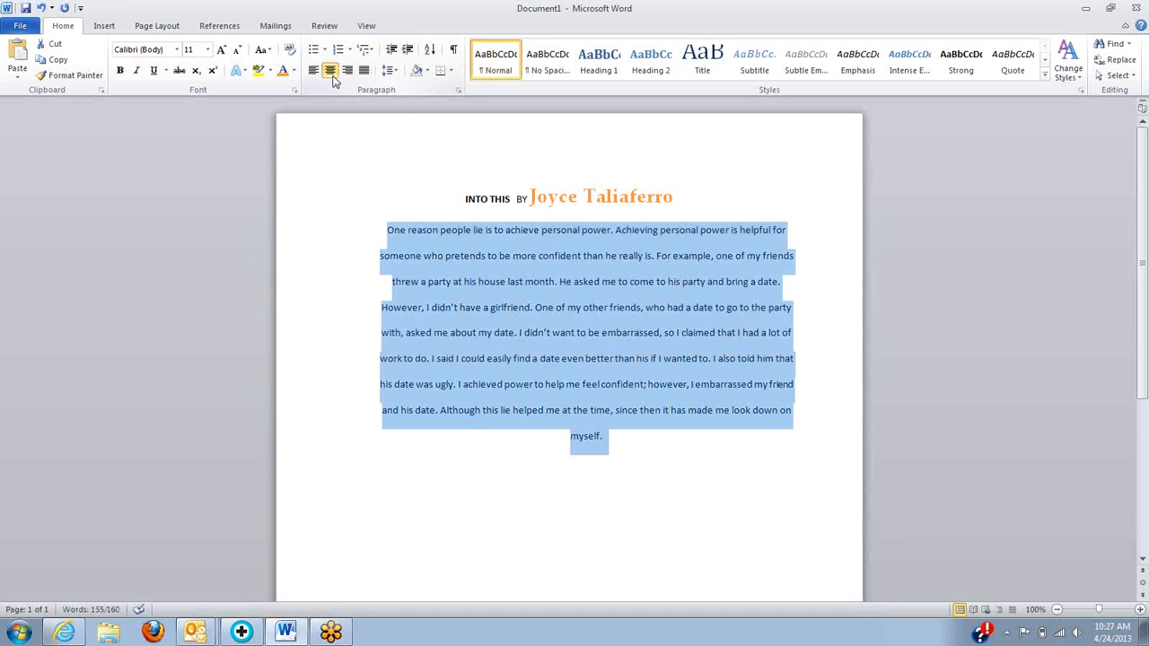
left_click(314, 72)
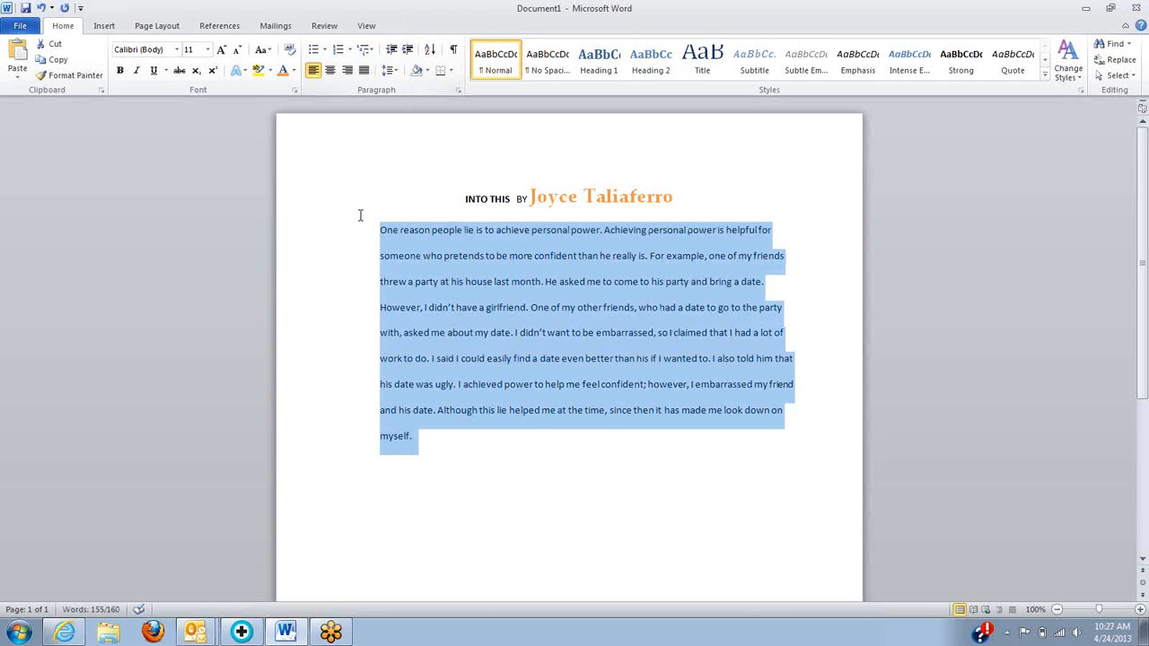
left_click(392, 52)
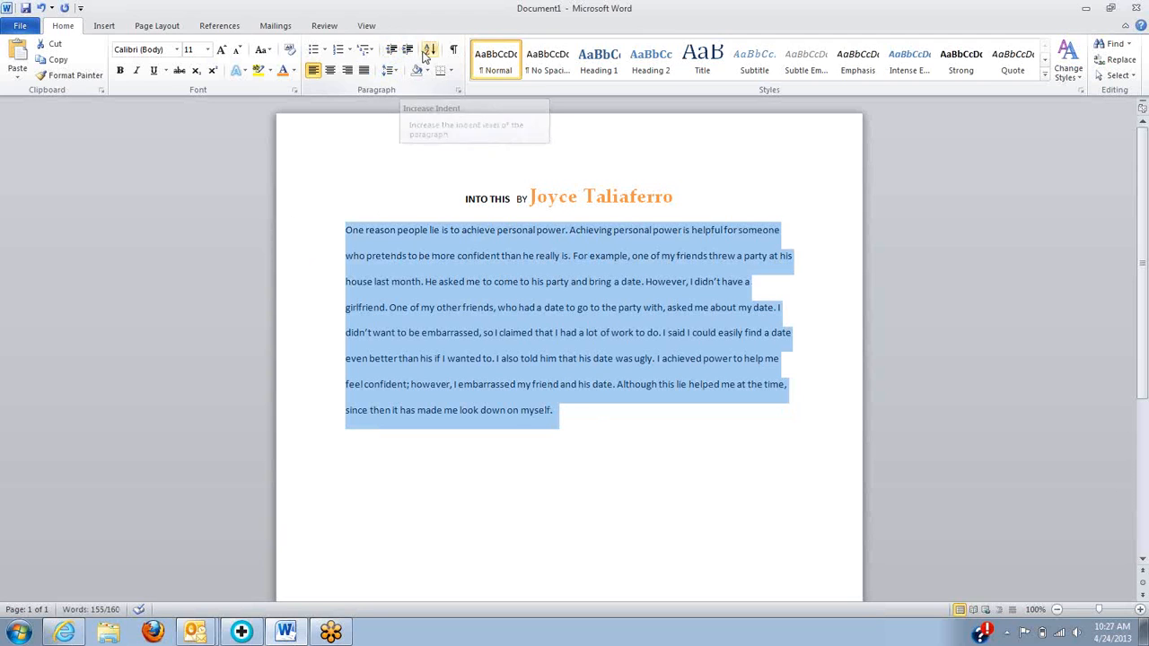
left_click(431, 147)
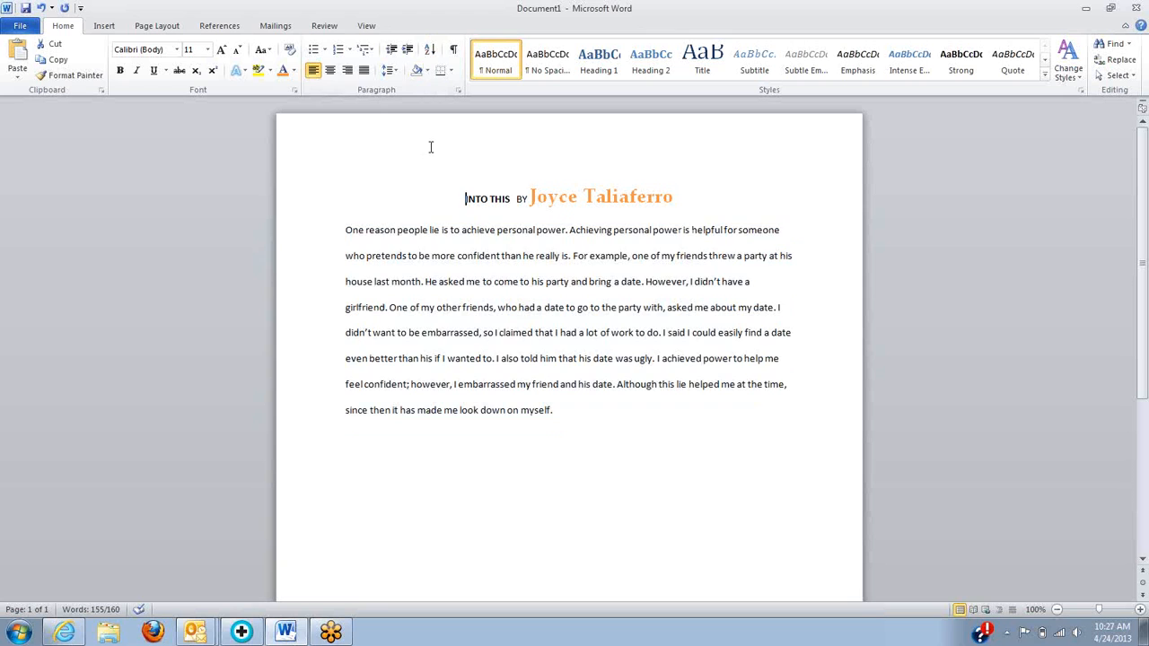
- Insert a tab before "One reason people lie" to indent the paragraph's first line
left_click(344, 230)
key("Tab")
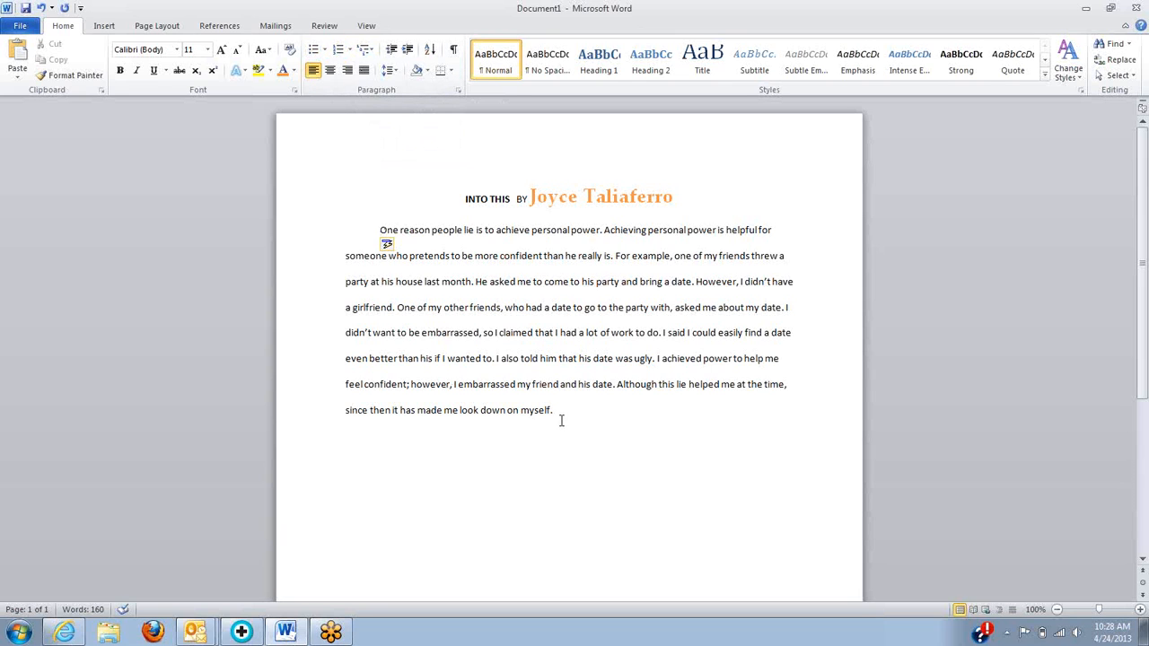
left_click(20, 28)
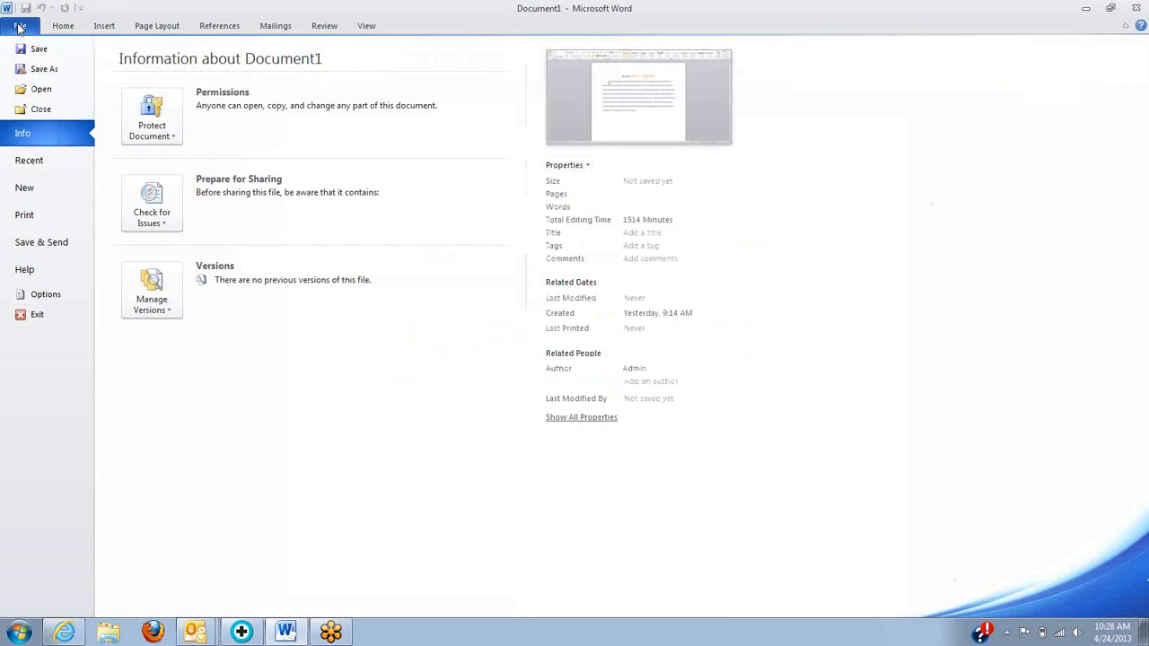
left_click(34, 165)
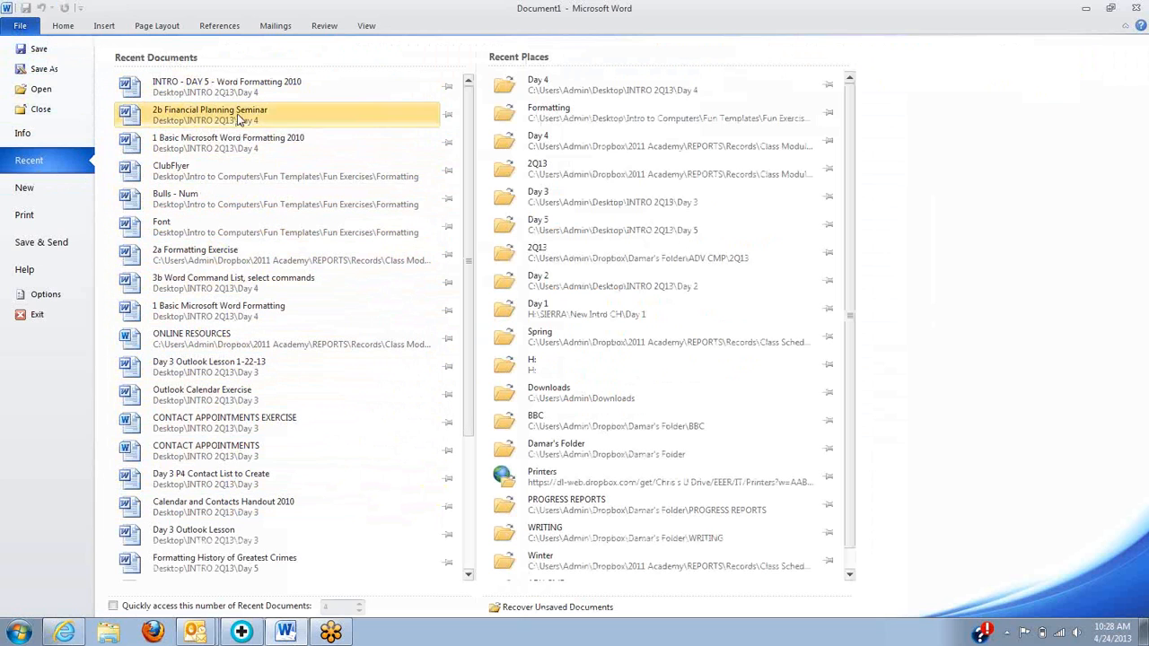
left_click_drag(468, 147, 468, 316)
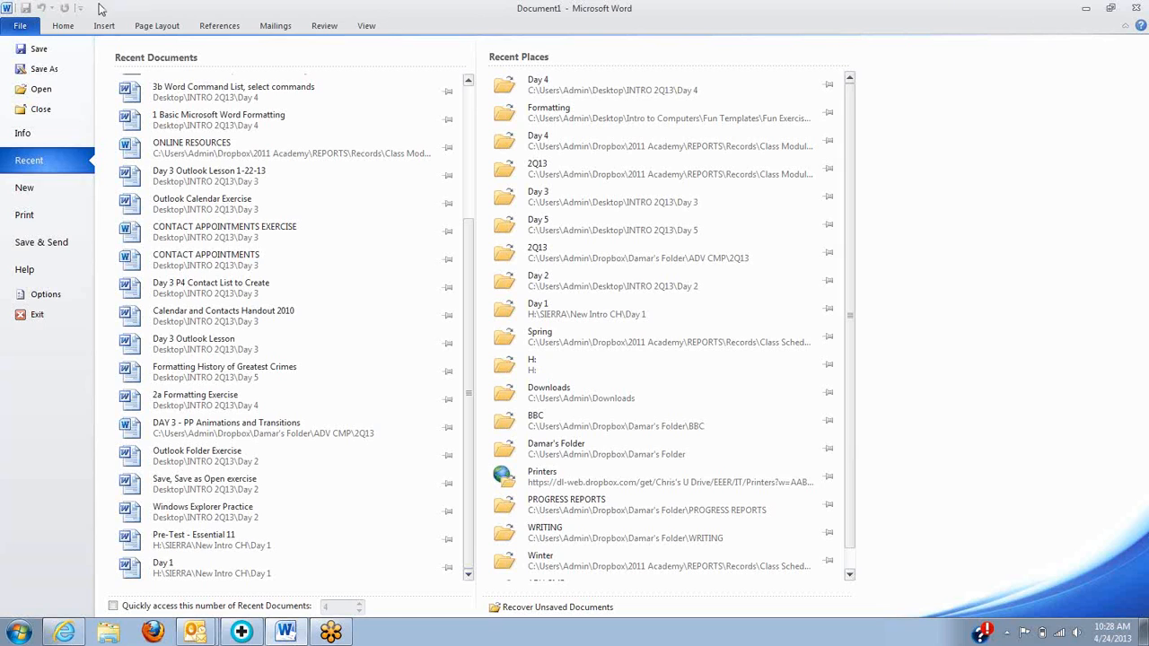
left_click(63, 27)
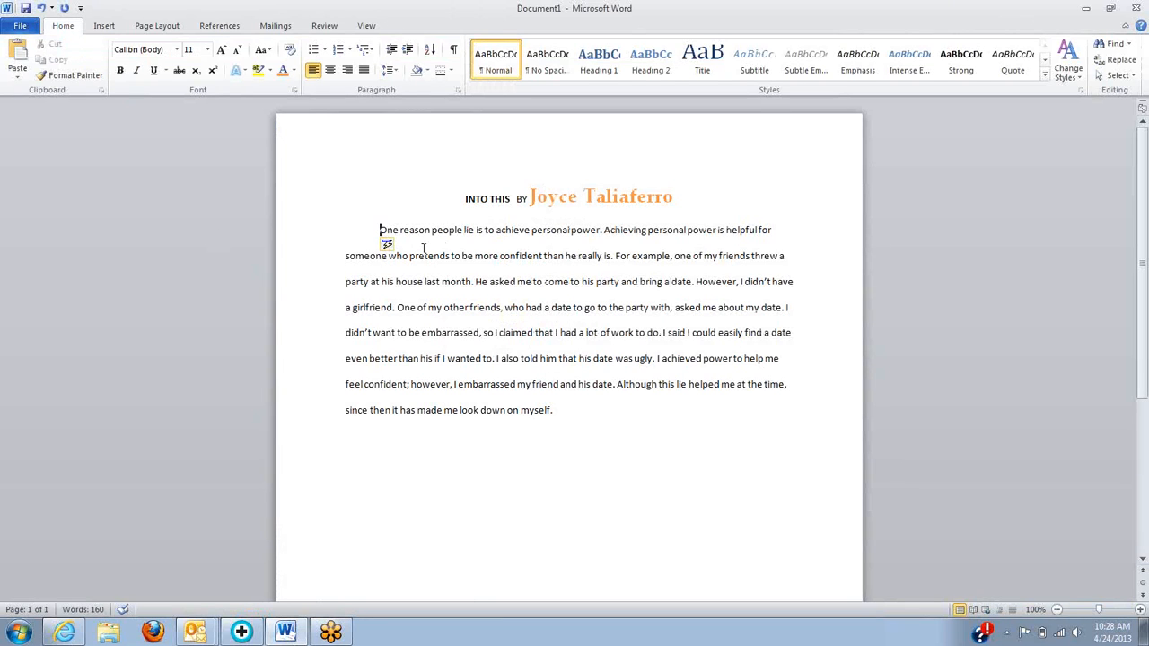
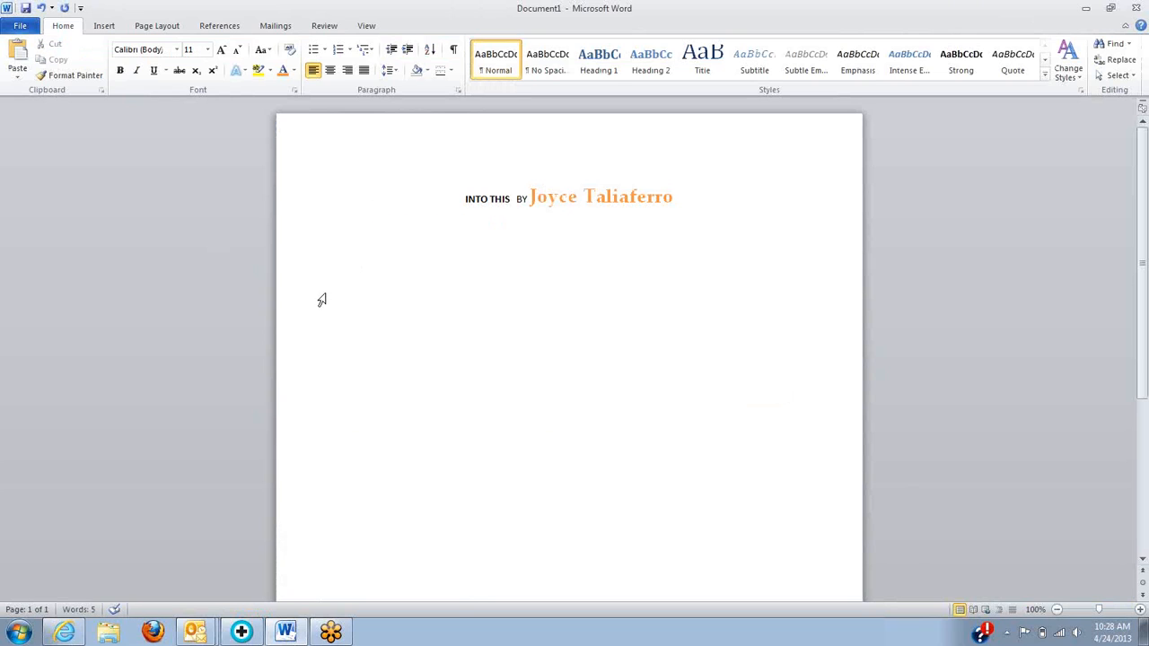
- Type 'The following students are present today:' under the title and start a new line
type("The following students are pre")
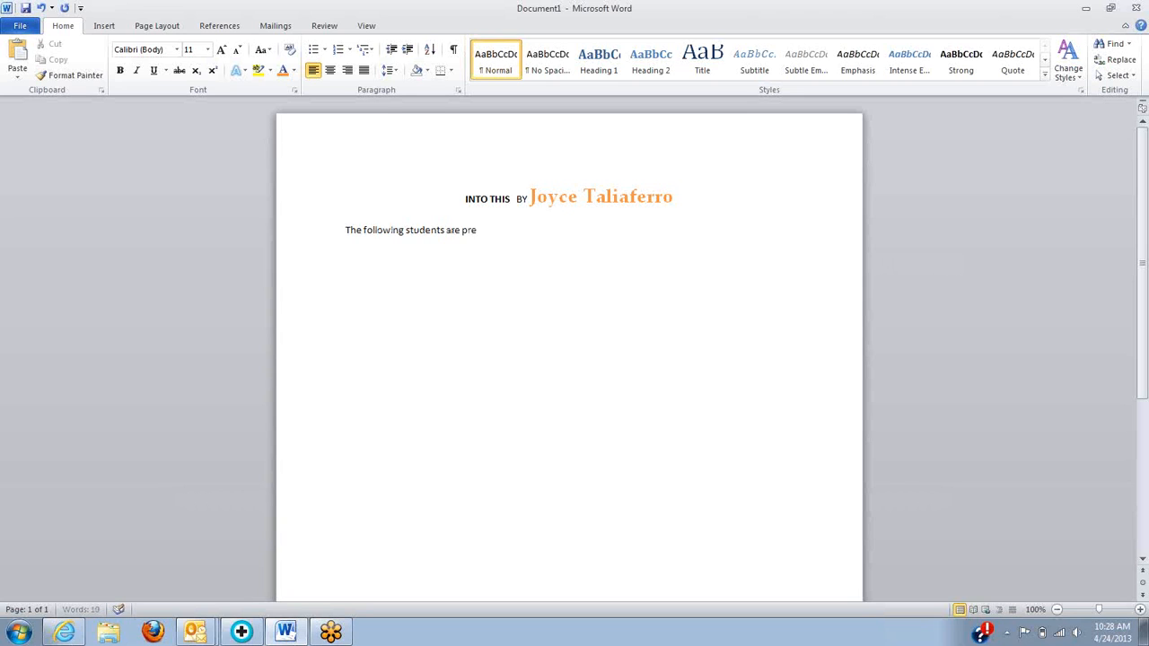
type("sent today:")
key("Return")
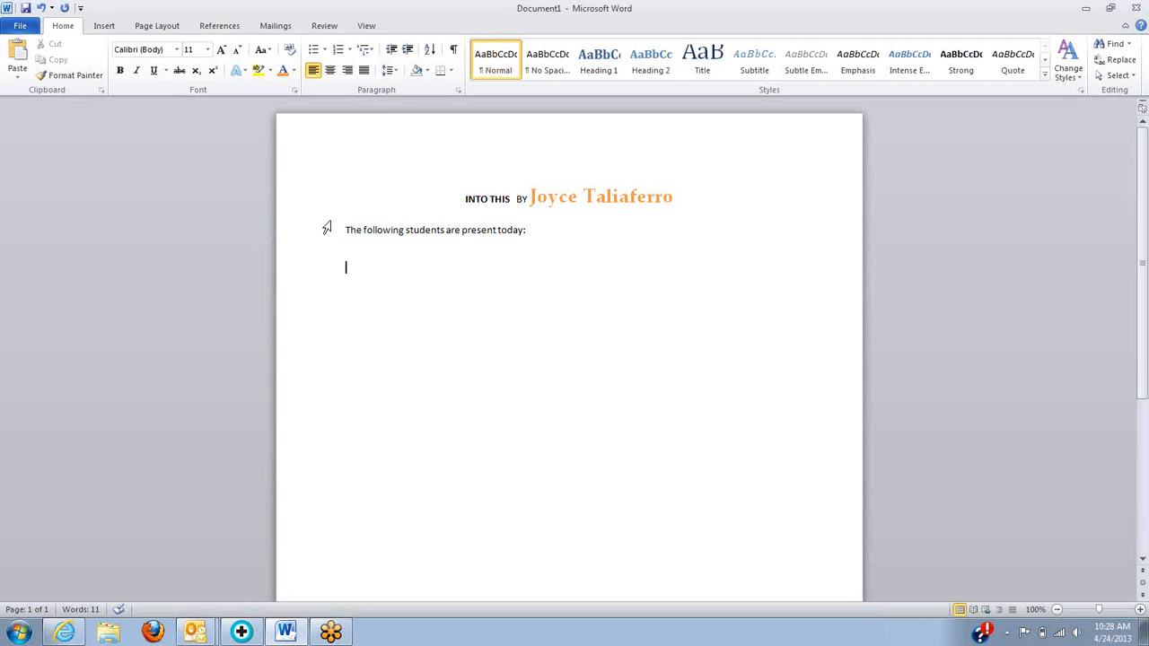
- Start an arrow-bulleted list on the empty line and type the first student's name
left_click(325, 50)
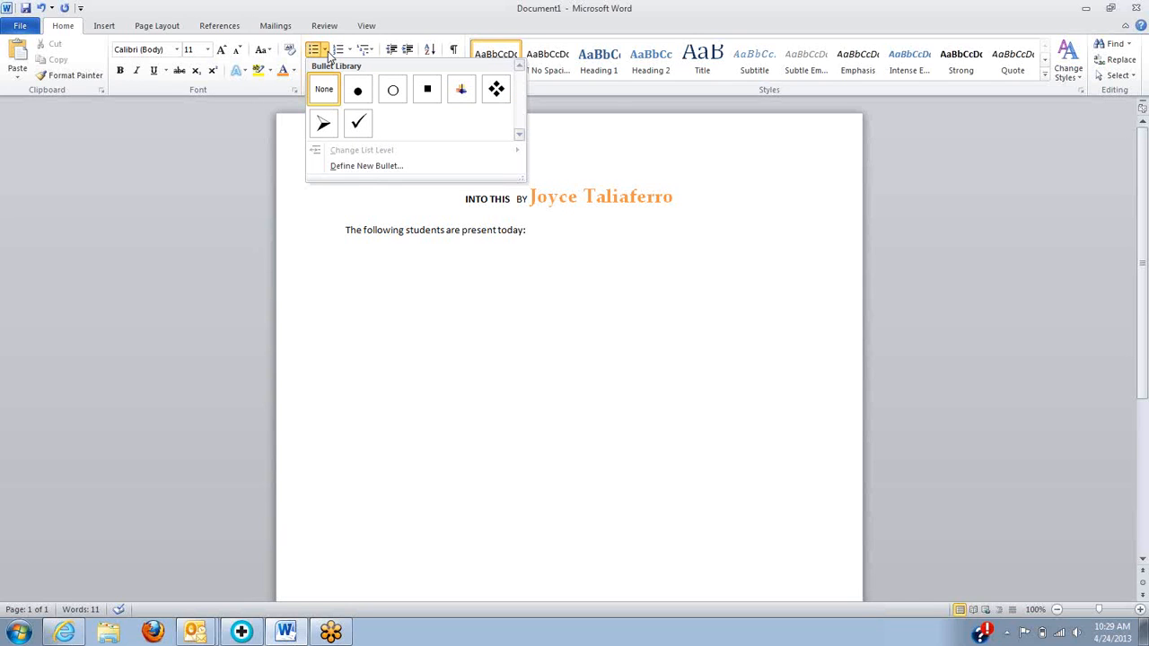
left_click(325, 125)
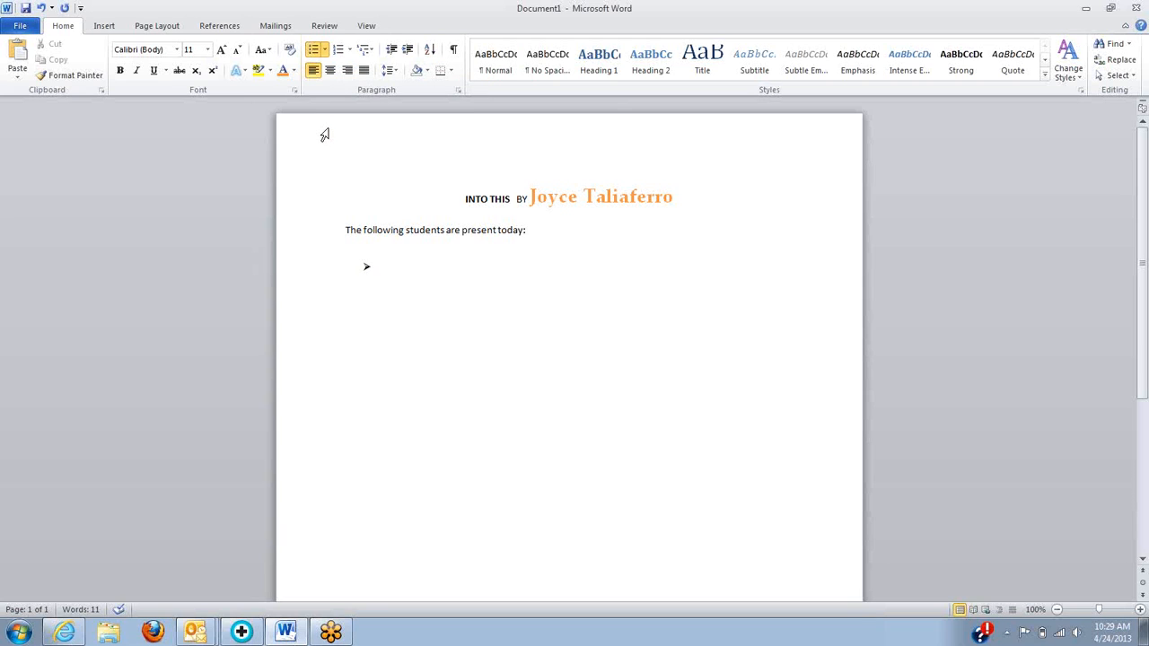
type("Sheighlah")
- Fix the spelling of the first name and add the next five student names as bullets
key("BackSpace")
left_click_drag(411, 268, 399, 267)
type("lagh")
key("Return")
type("Carol")
key("Return")
type("Latonia")
key("Return")
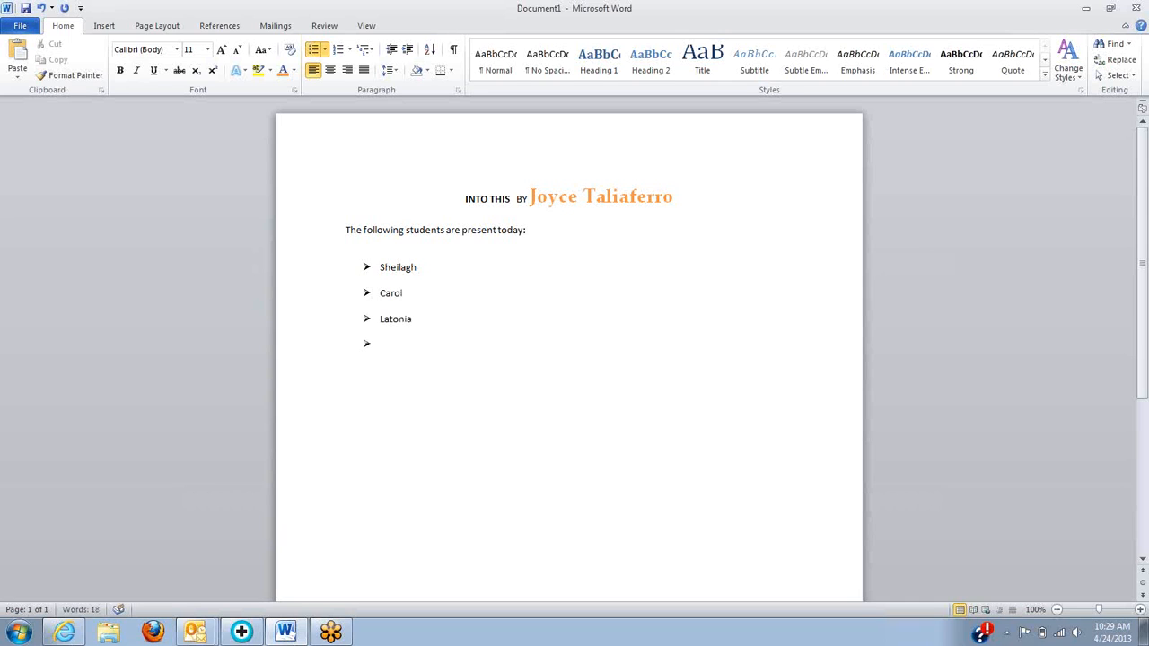
type("Stephanie")
key("Return")
type("Toni")
key("Return")
type("Edward")
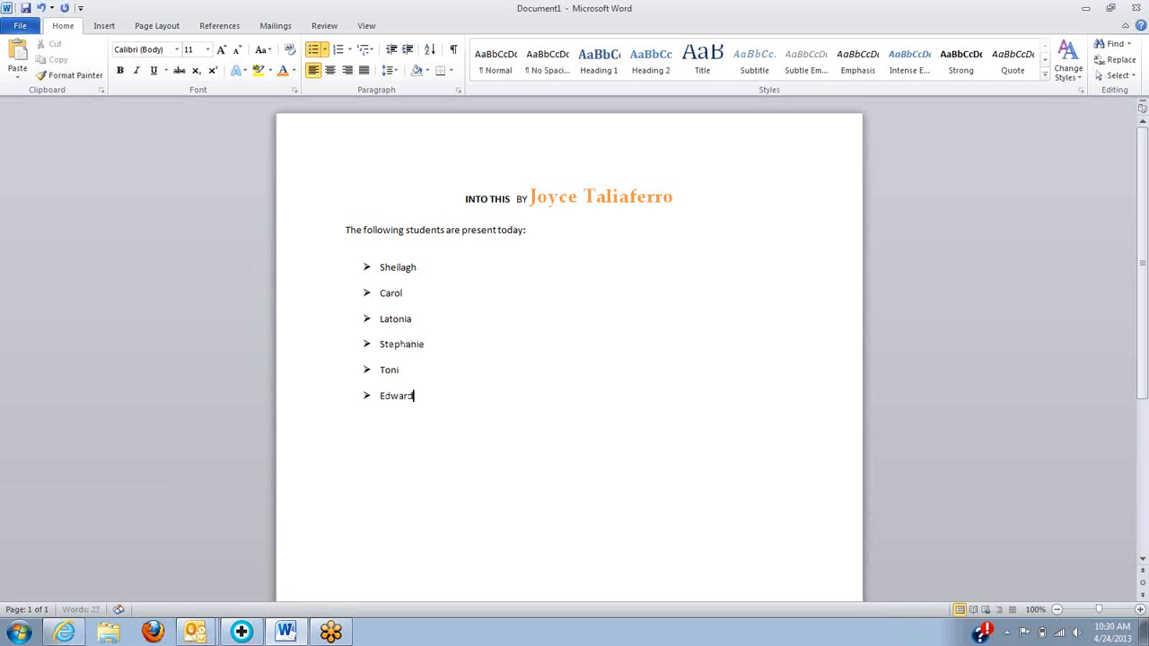
- Enter the remaining names, one entered twice, fix a typo in the last, and select the list
key("Return")
type("Vince")
key("Return")
type("Lorraine")
key("Return")
type("Sabrina")
key("Return")
type("Sabrina")
key("Return")
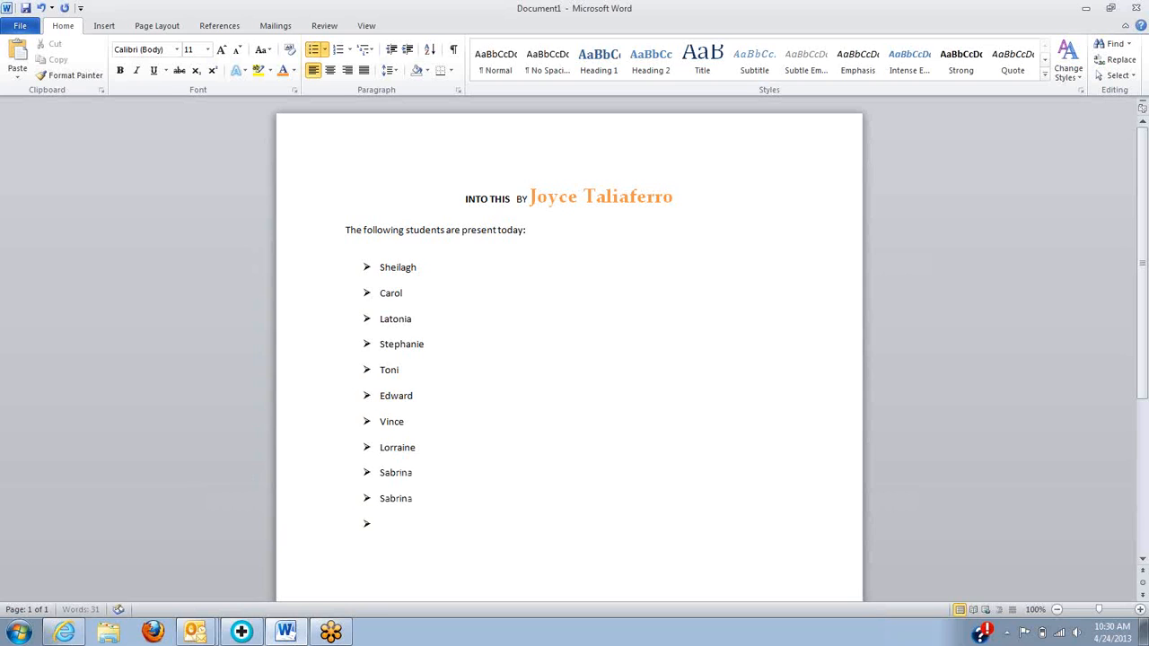
type("Joyce")
type("fer")
key("BackSpace")
key("BackSpace")
key("BackSpace")
type("enneth")
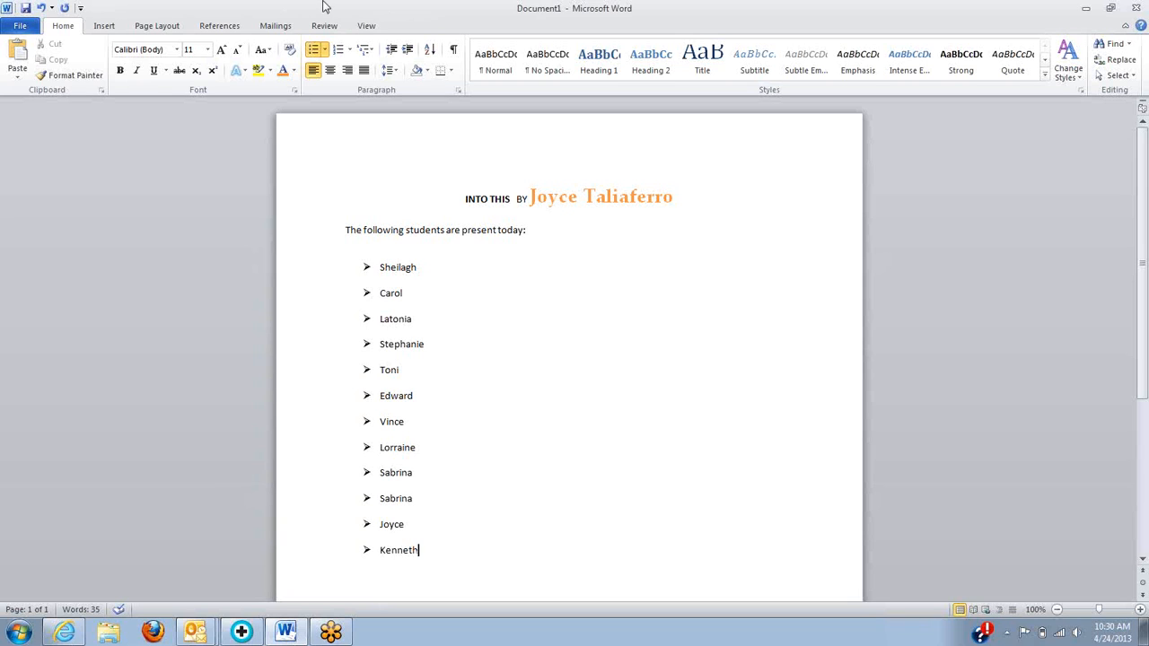
left_click_drag(419, 550, 366, 270)
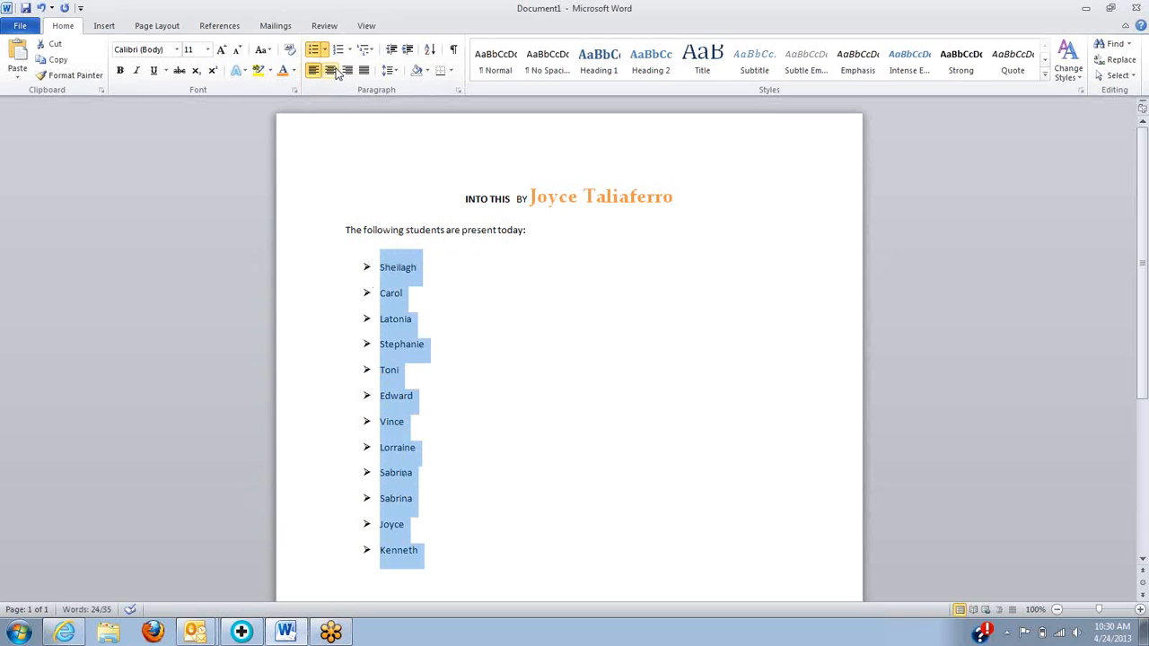
- Change the selected list's bullets to the multicoloured picture bullet from the Bullet Library
left_click(325, 50)
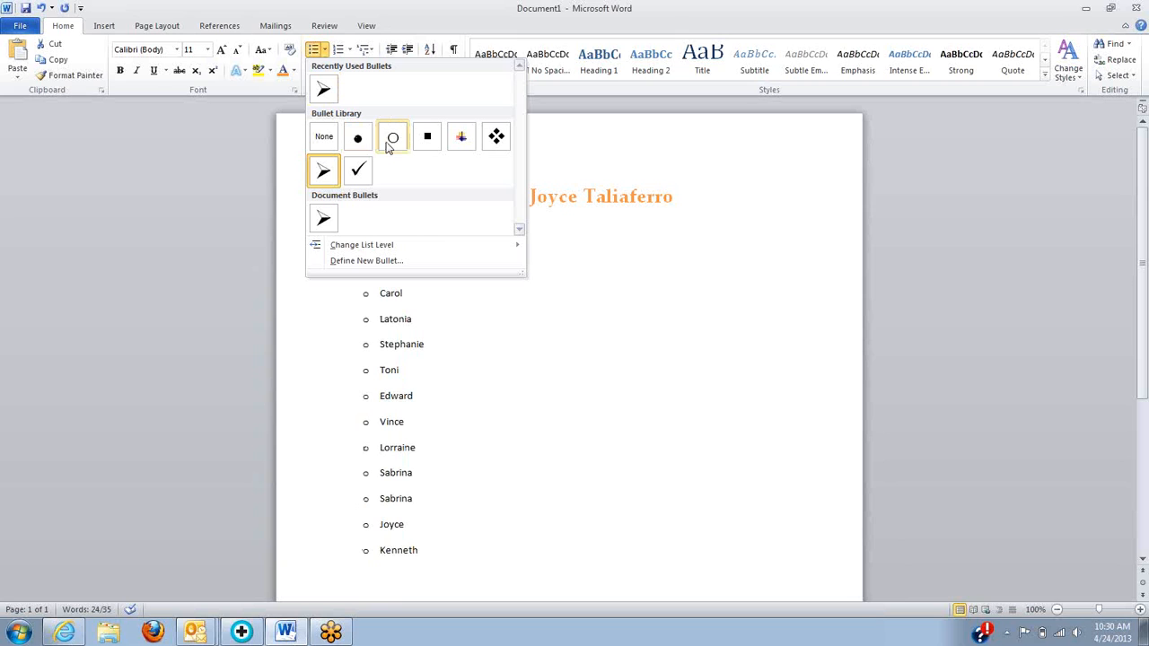
left_click(464, 140)
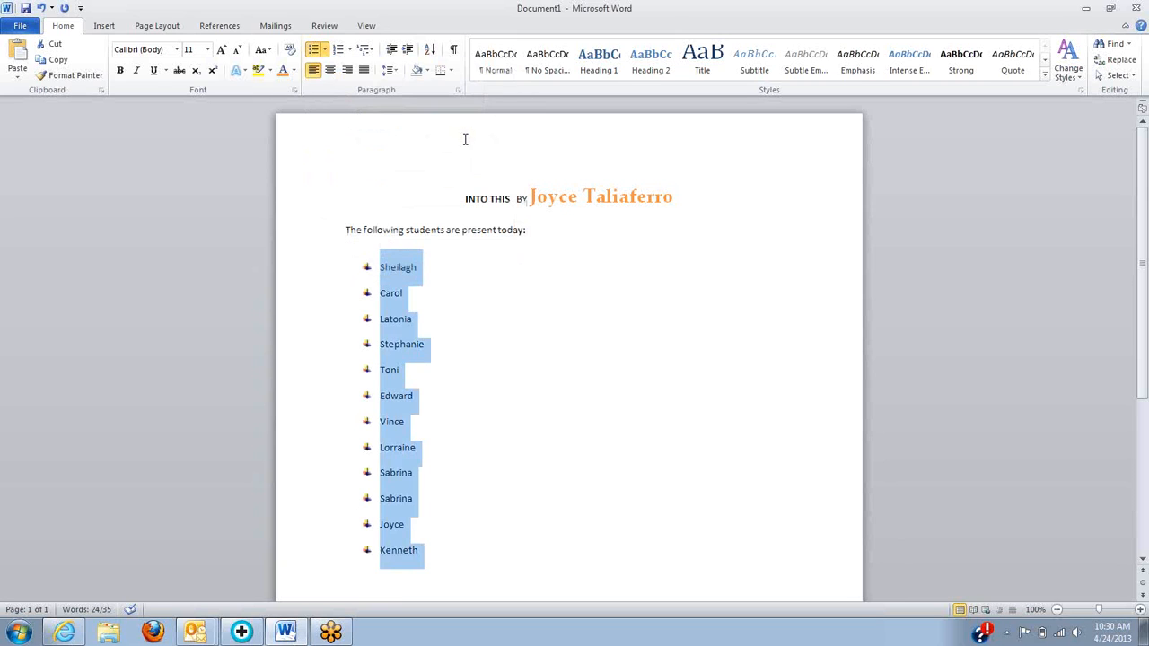
left_click(525, 389)
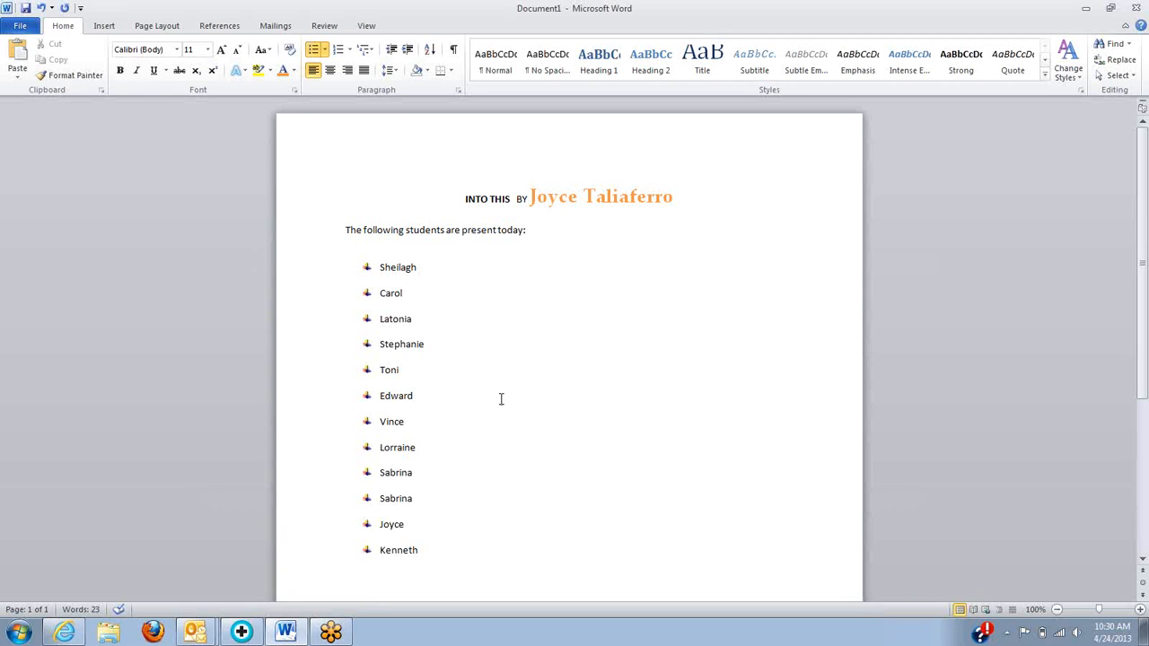
left_click(501, 399)
- Apply the four-diamond bullet to all twelve names in the list
left_click_drag(418, 553, 384, 284)
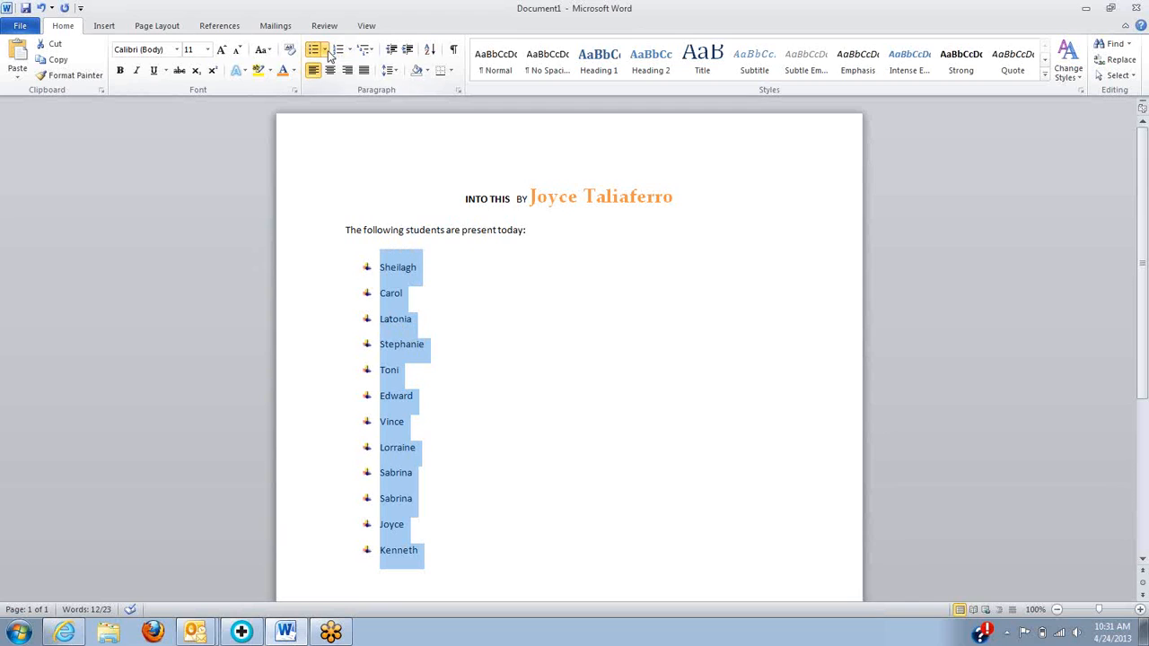
left_click(326, 50)
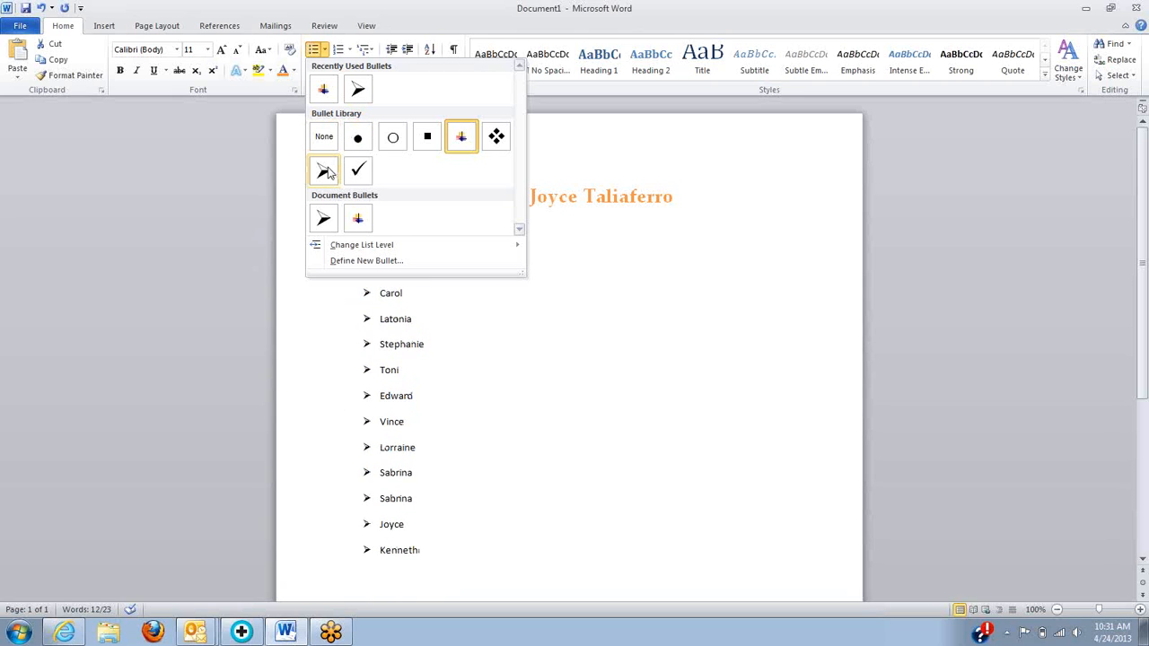
left_click(499, 137)
left_click(512, 314)
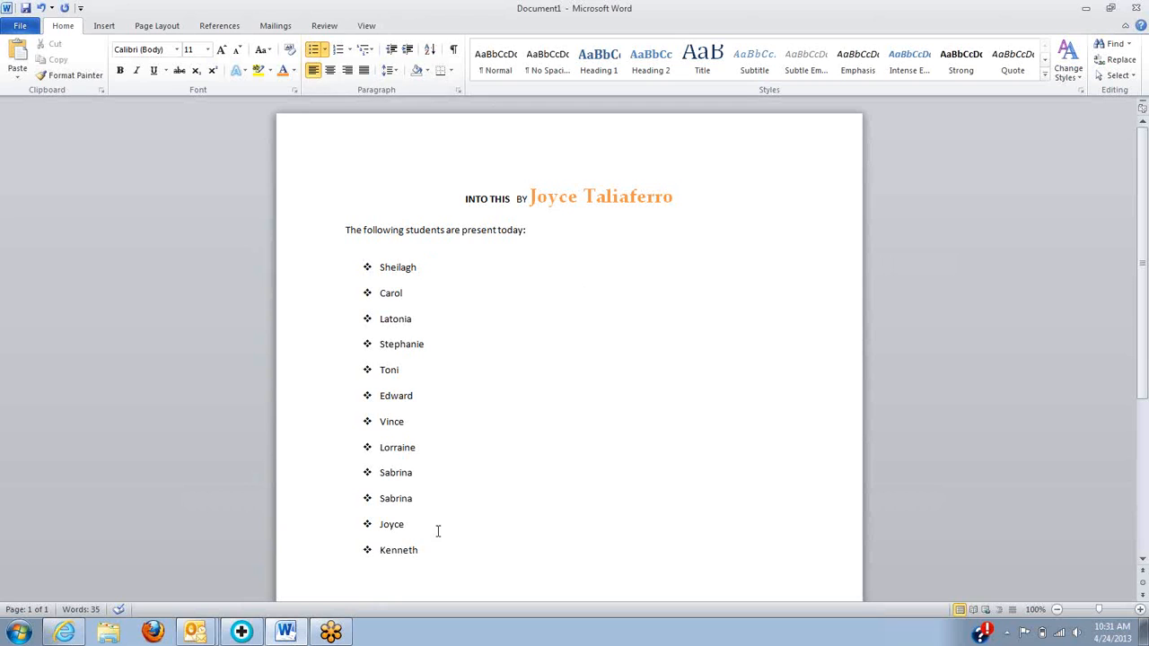
left_click_drag(430, 560, 413, 217)
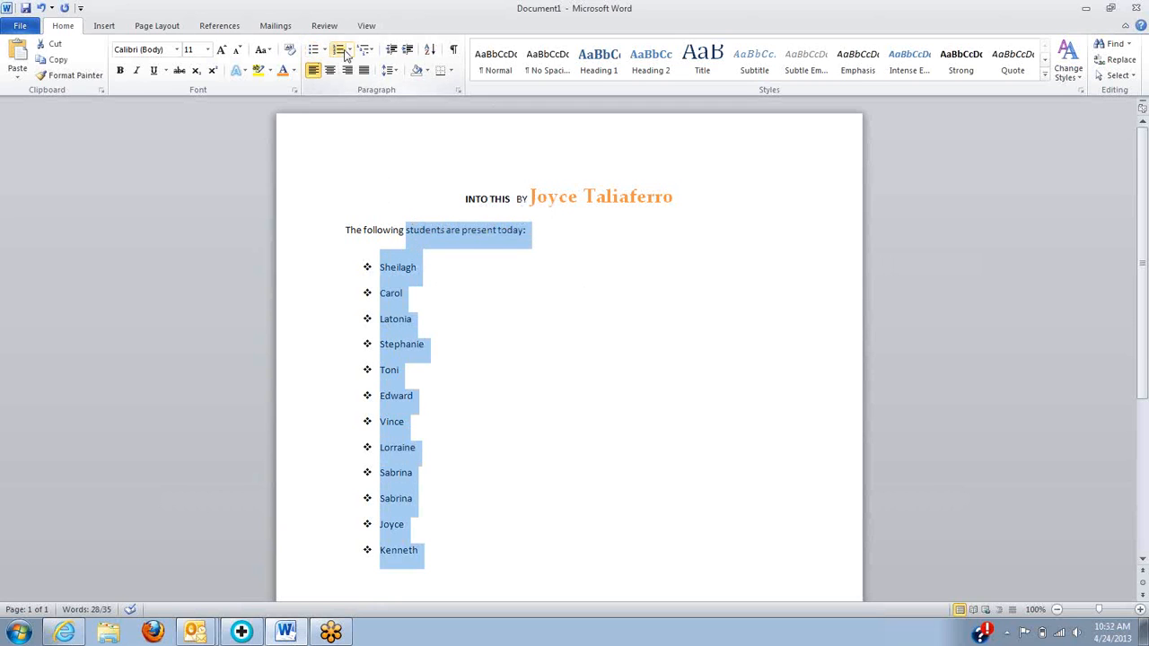
left_click(351, 53)
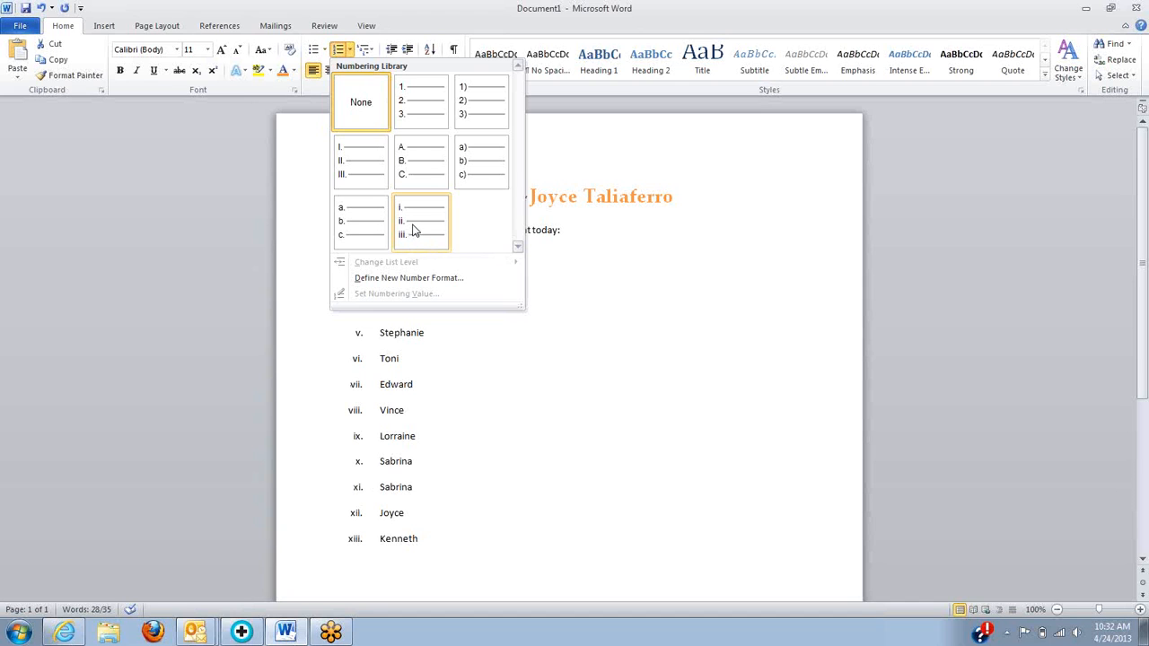
left_click(620, 264)
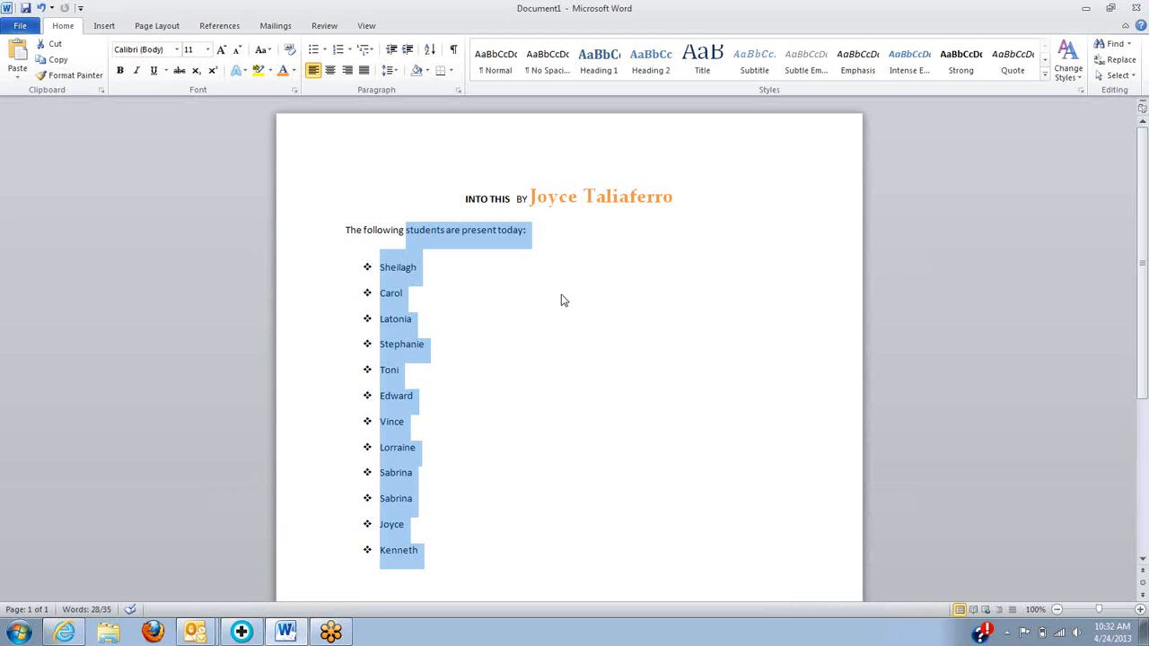
left_click(351, 50)
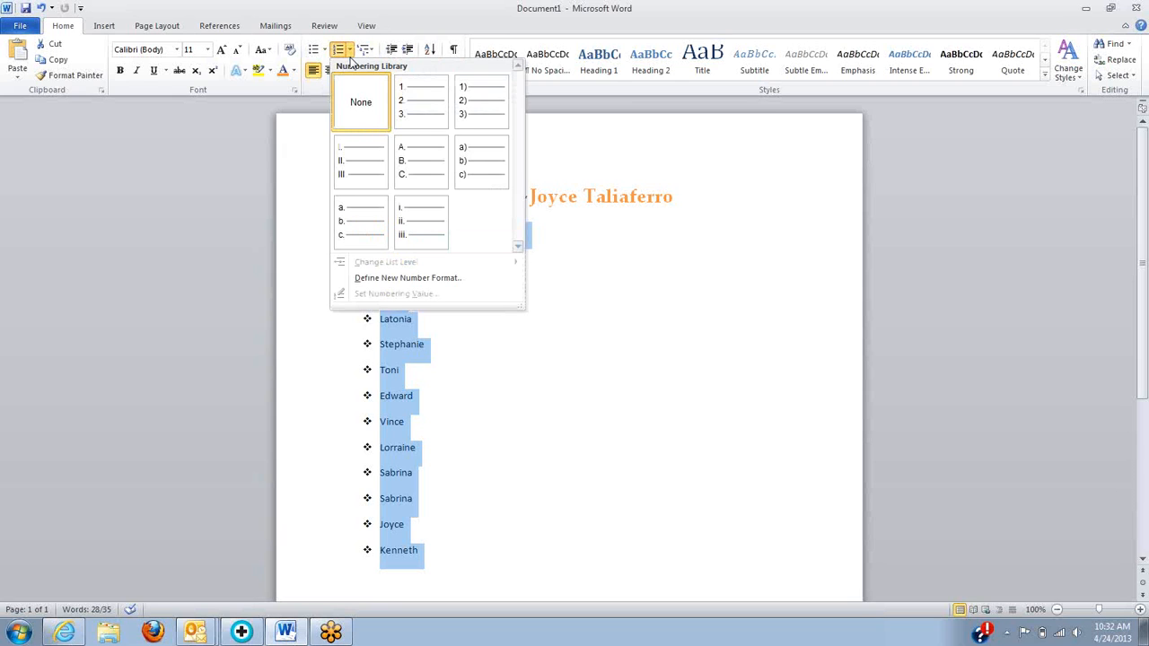
left_click(497, 331)
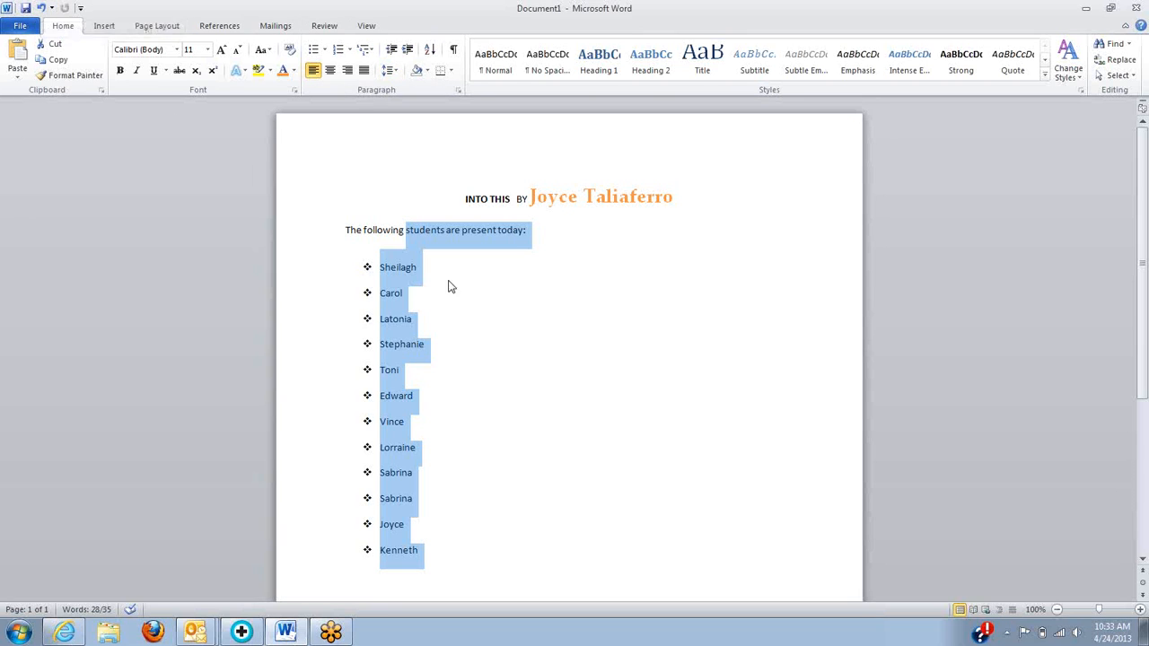
- Select the twelve names and set their bullets to None
left_click(490, 311)
left_click_drag(423, 559, 388, 281)
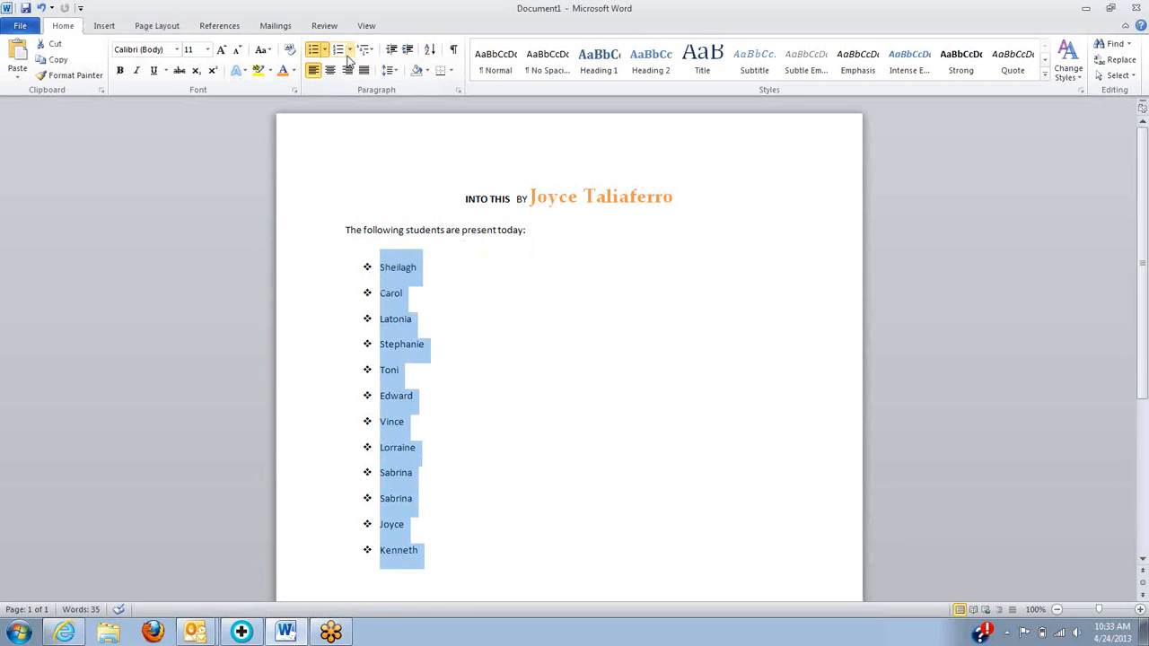
left_click(351, 51)
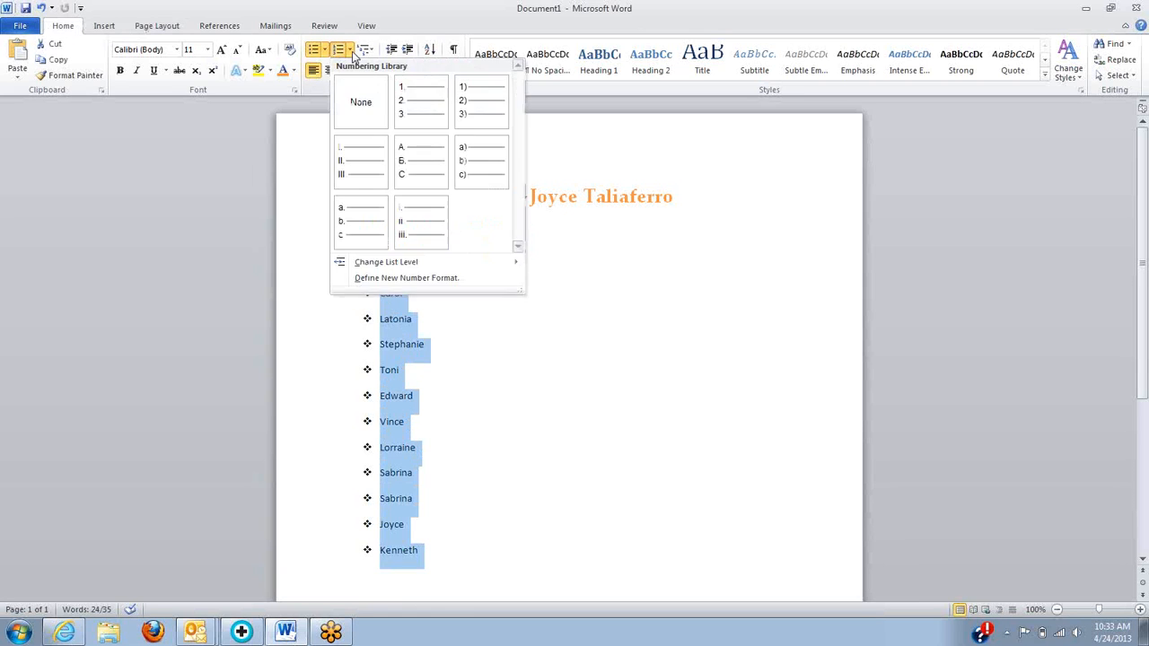
left_click(359, 105)
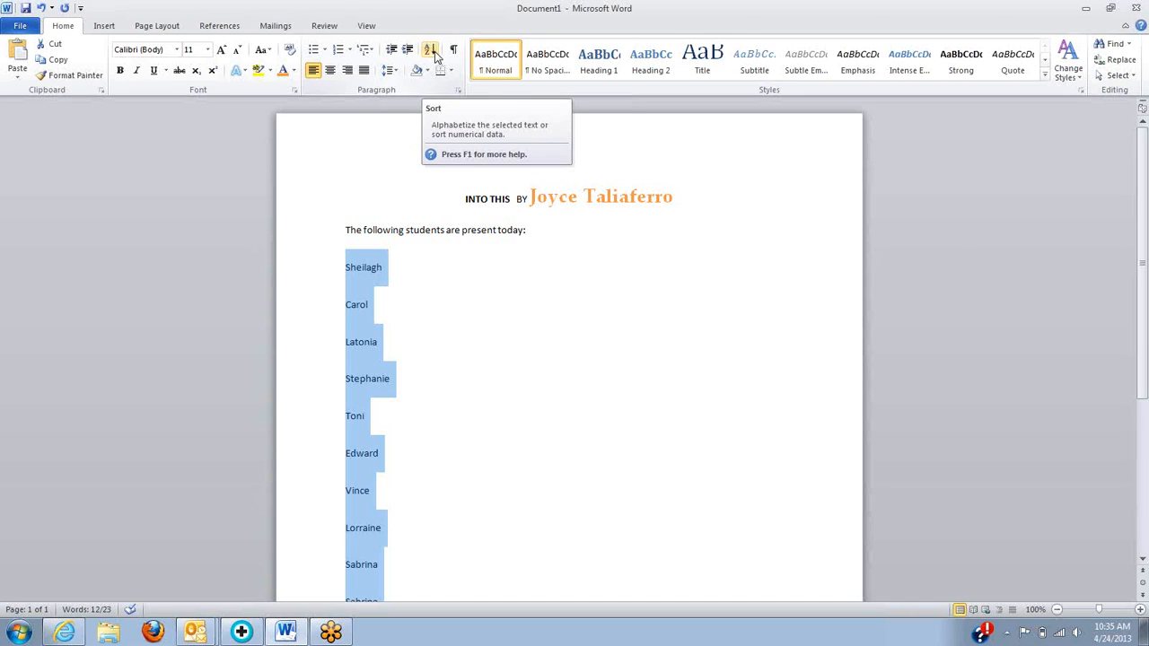
- Sort the name paragraphs by text in ascending order
left_click(430, 50)
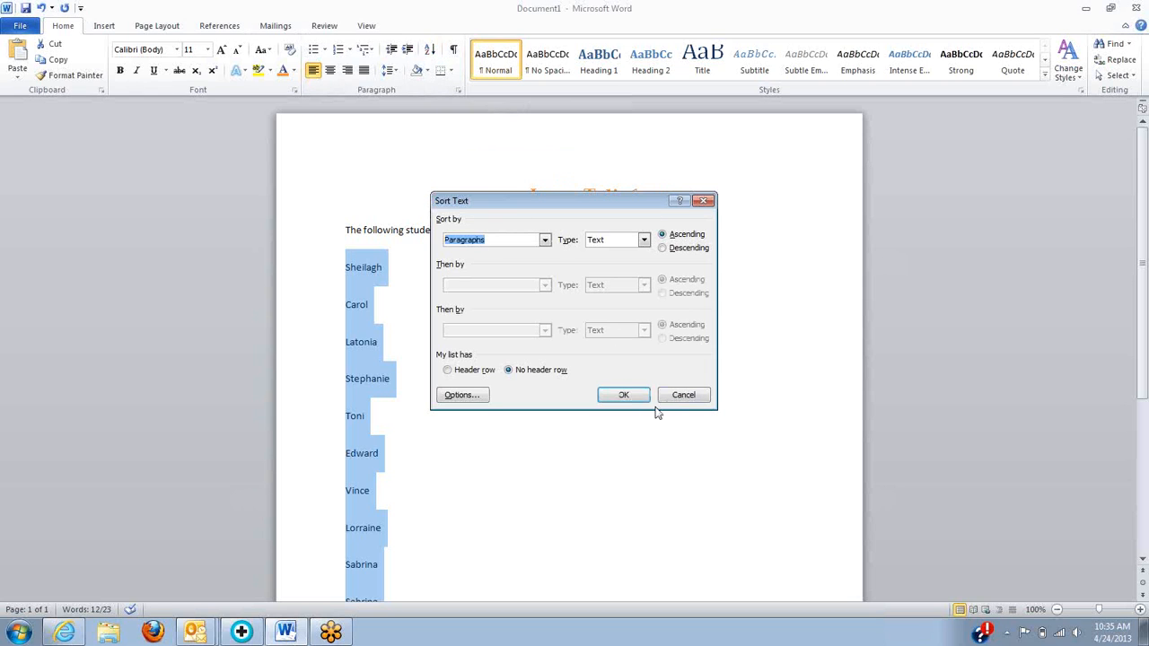
left_click(635, 396)
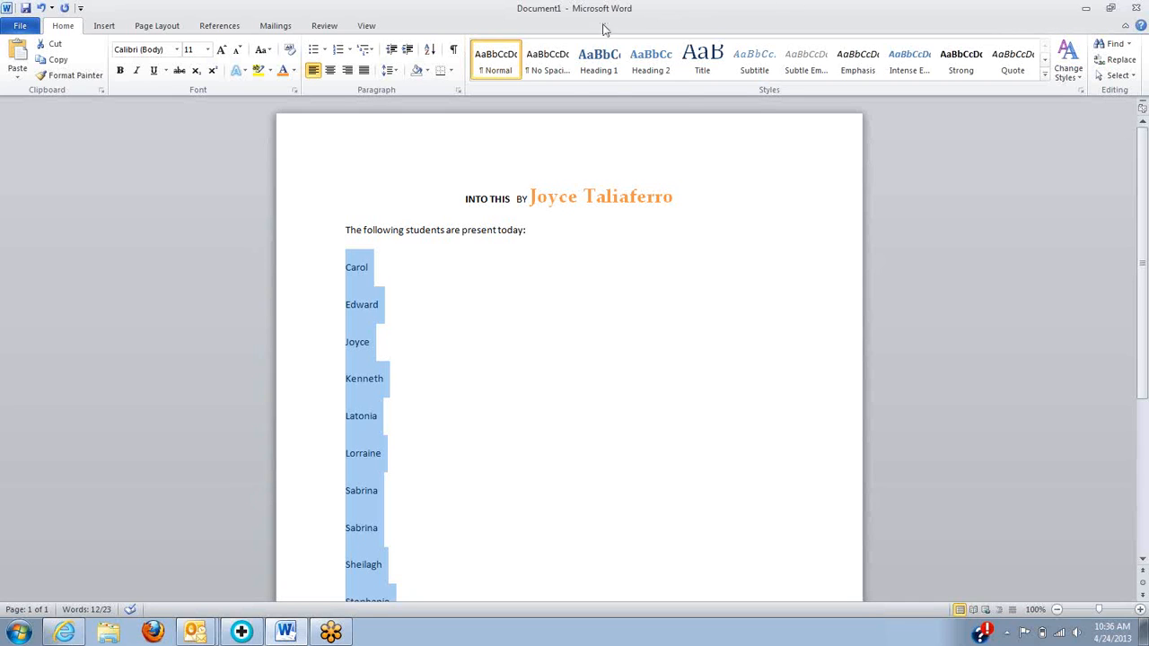
left_click(453, 71)
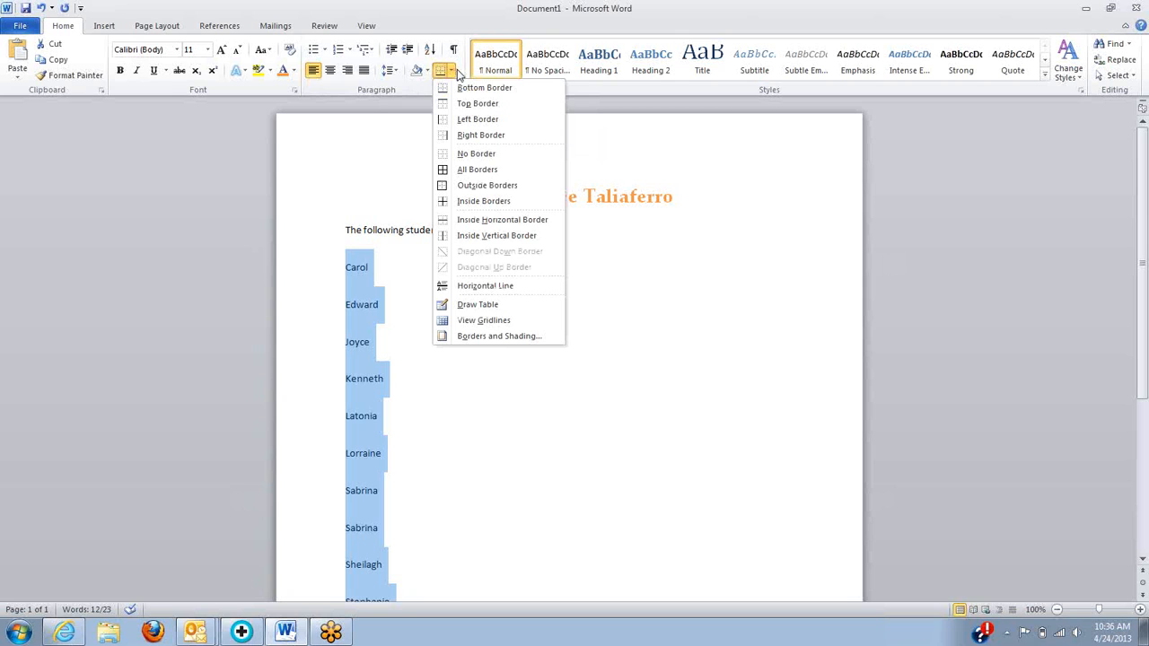
left_click(466, 187)
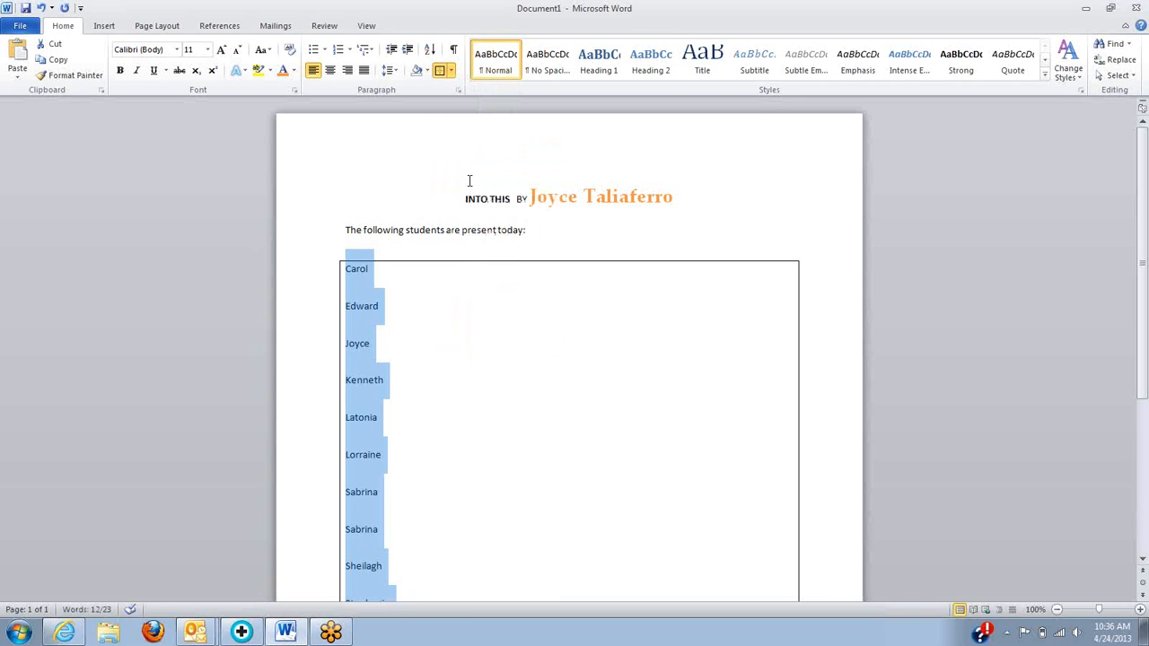
left_click(452, 71)
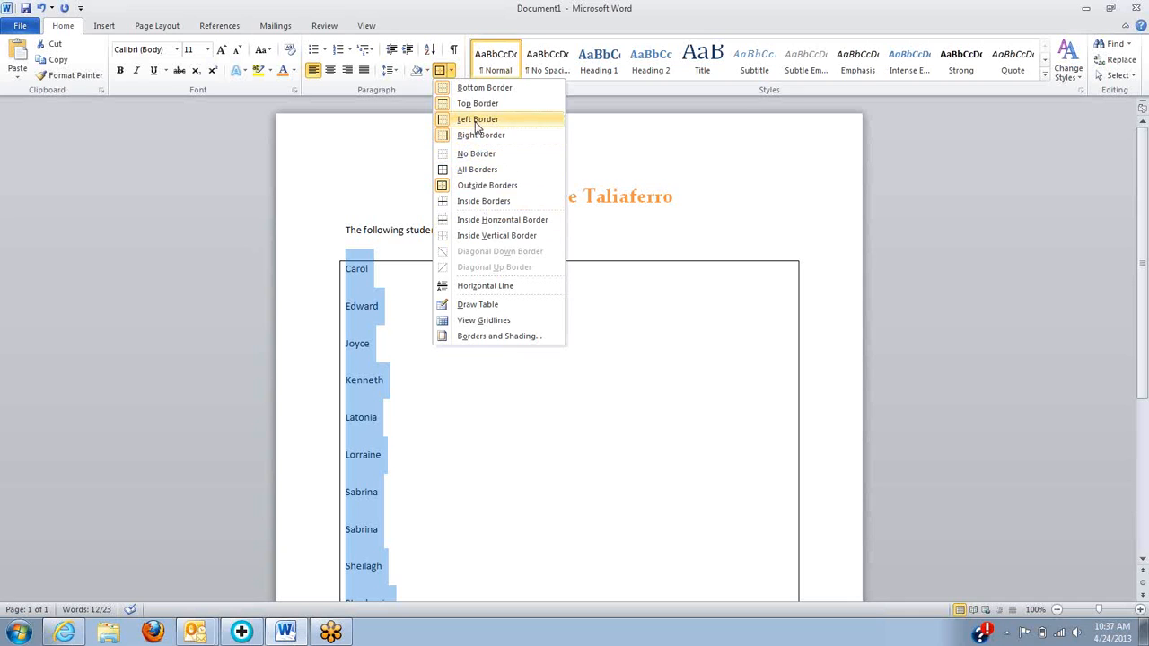
left_click(477, 122)
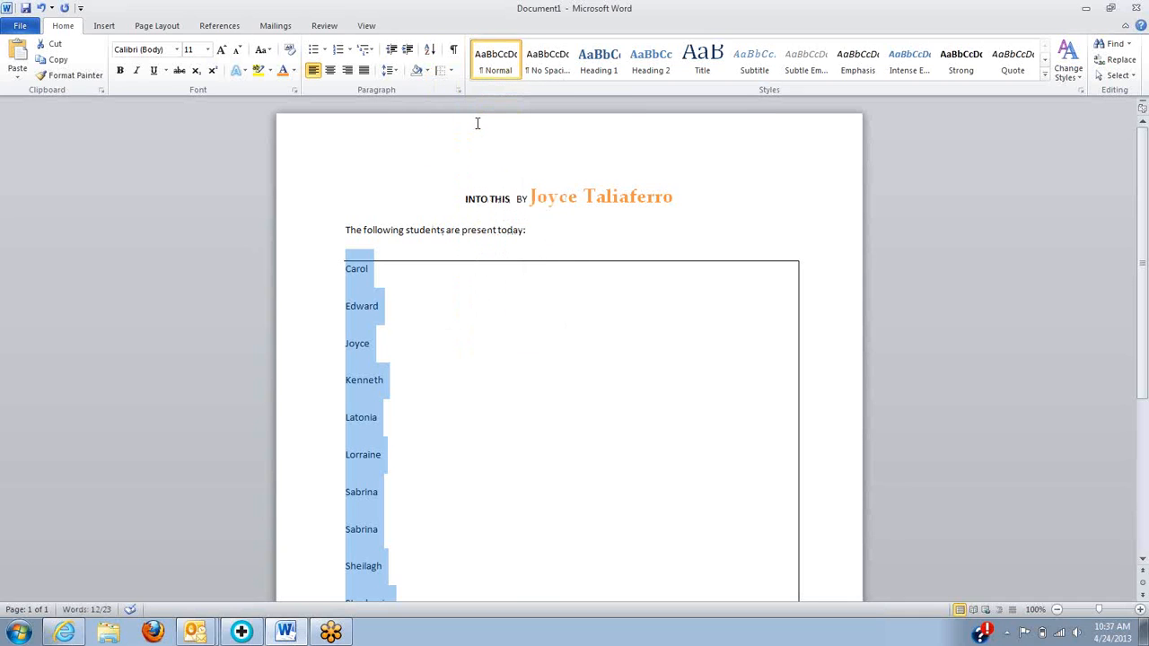
left_click(452, 72)
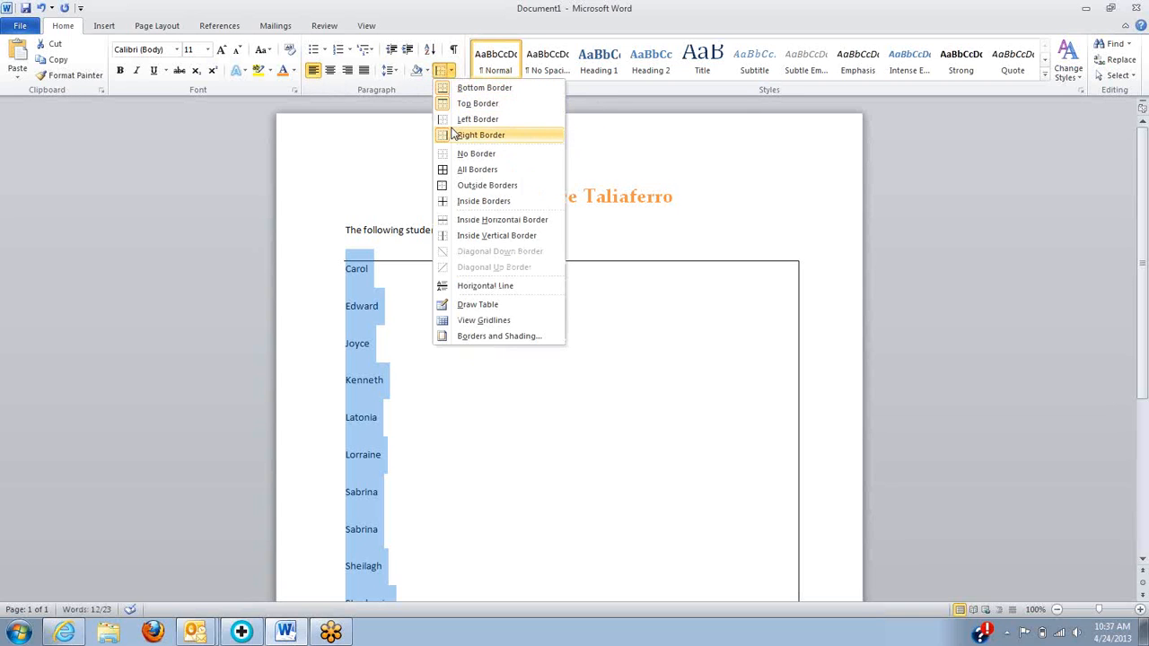
left_click(447, 136)
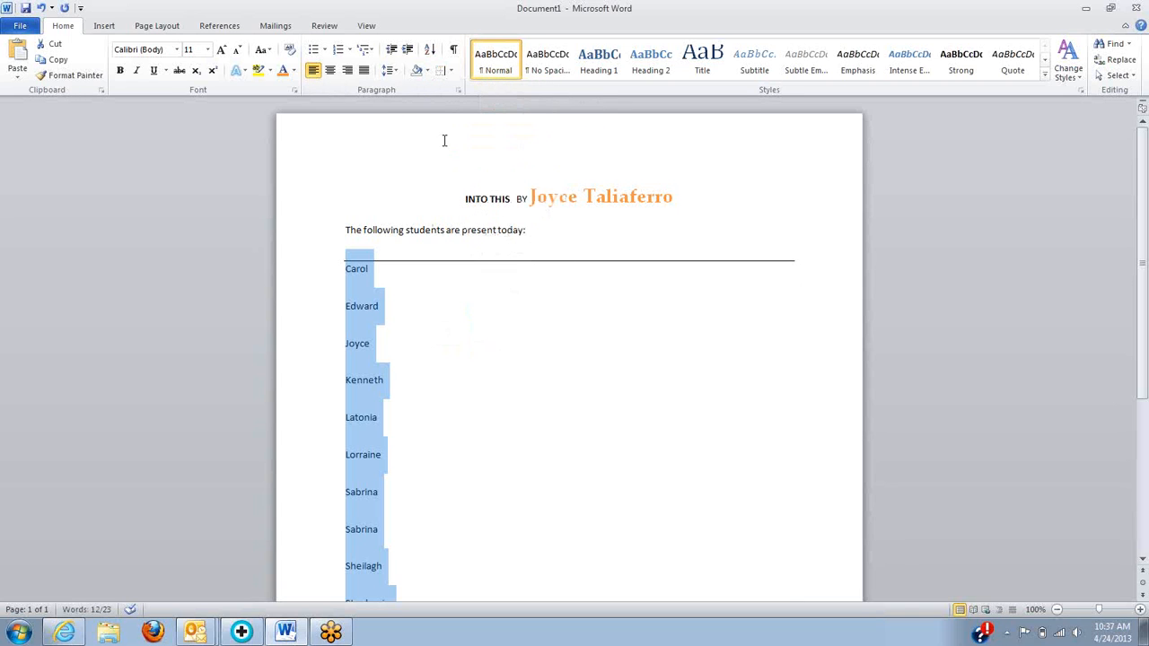
left_click(452, 72)
left_click(442, 120)
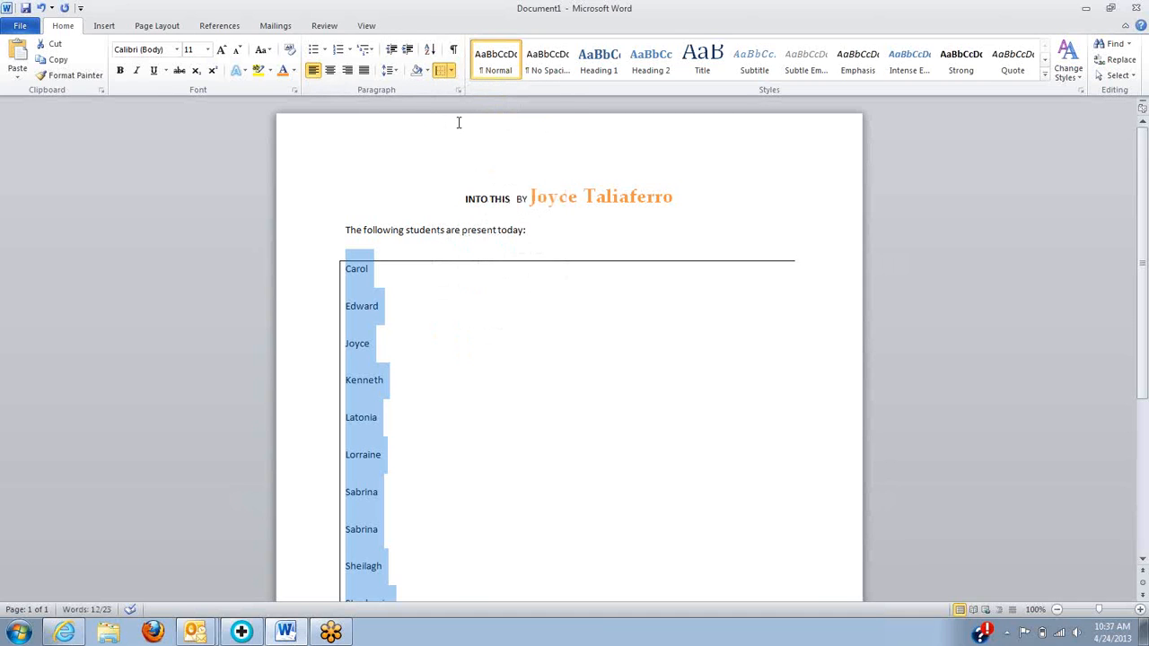
left_click(452, 72)
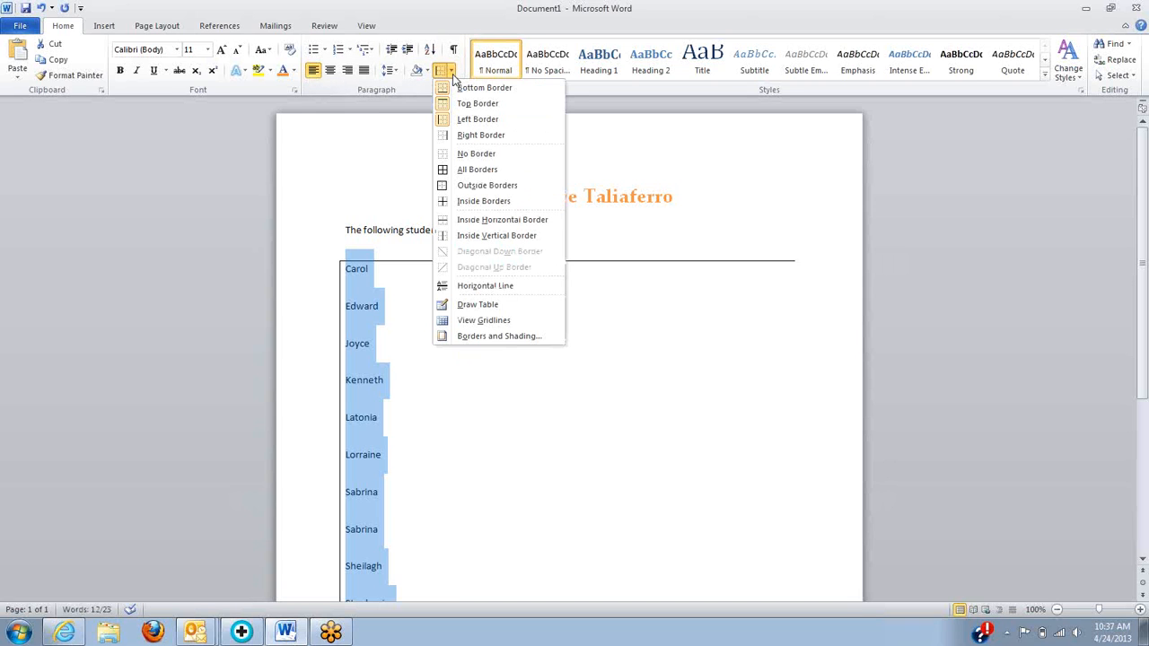
left_click(446, 104)
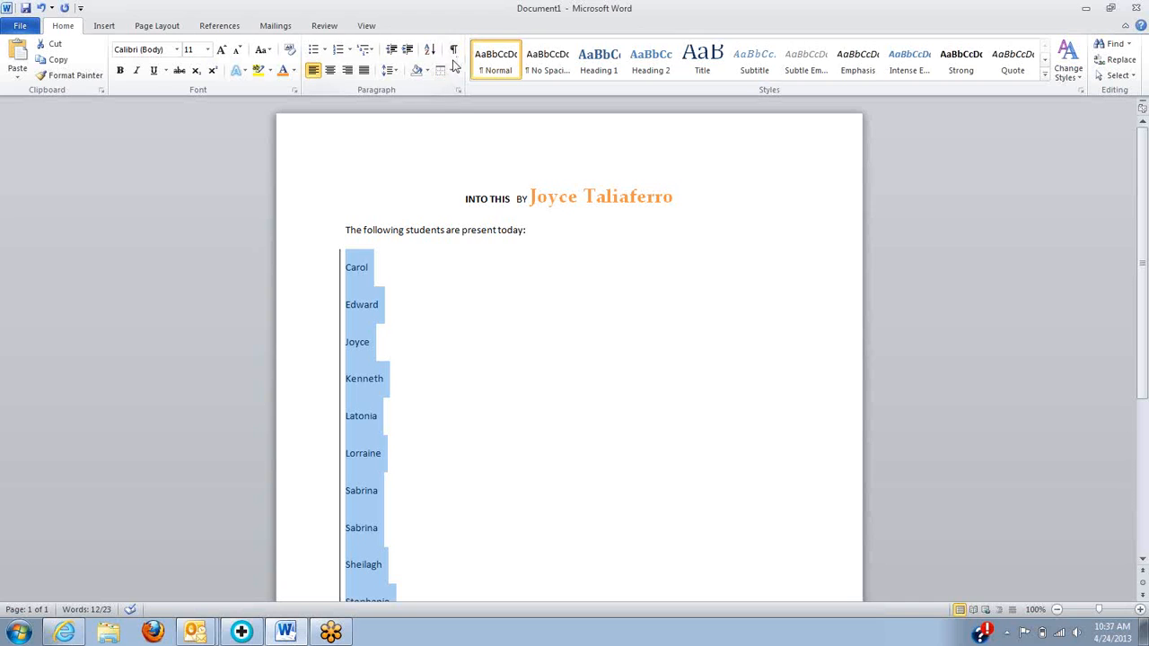
left_click(451, 72)
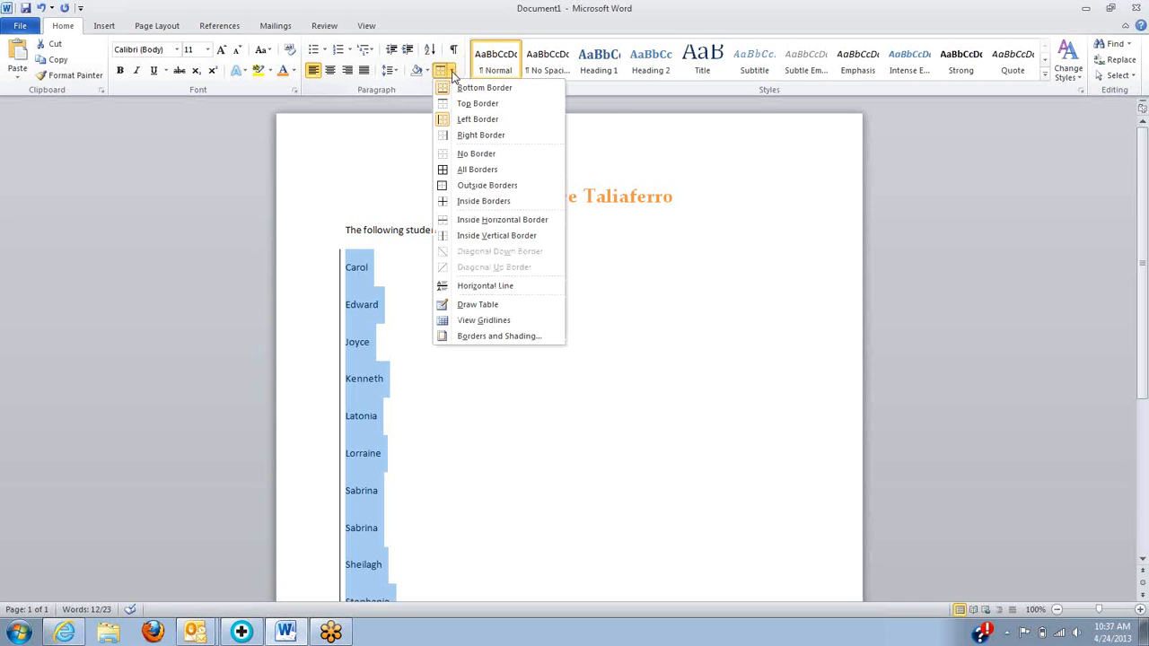
left_click(457, 153)
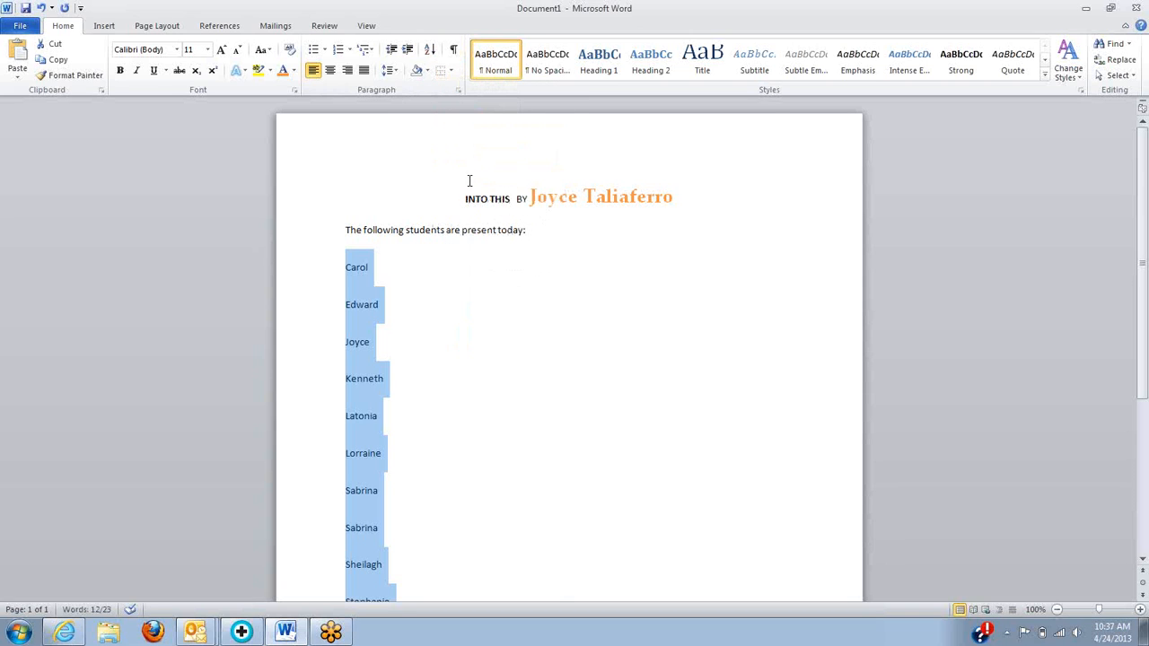
left_click(483, 327)
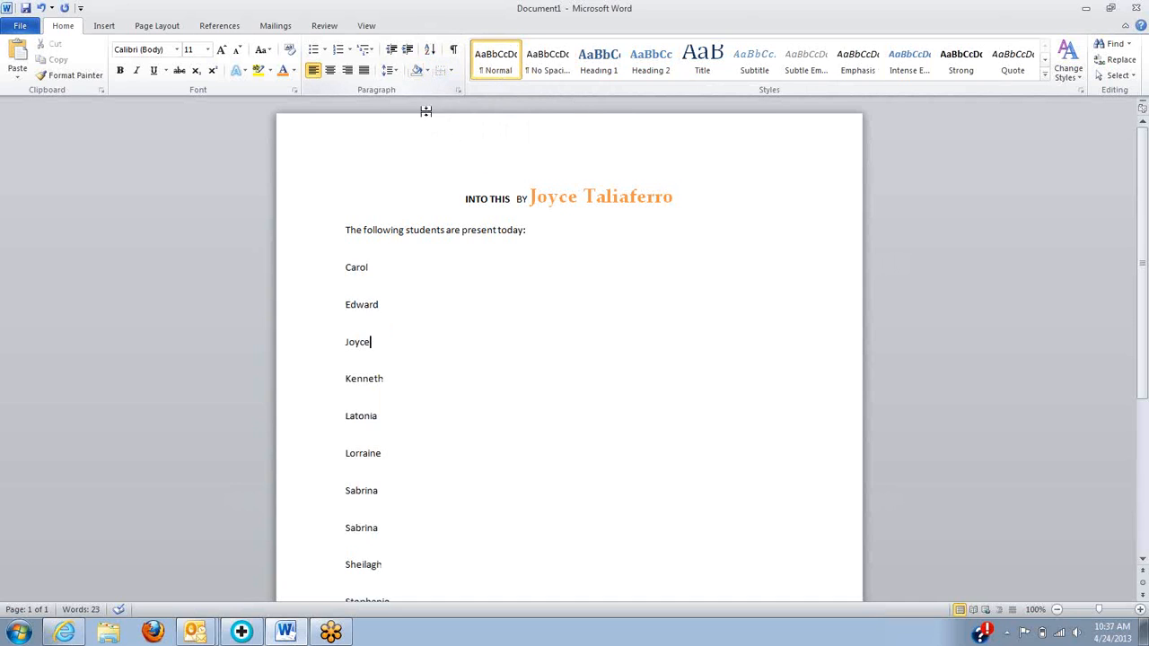
left_click(452, 71)
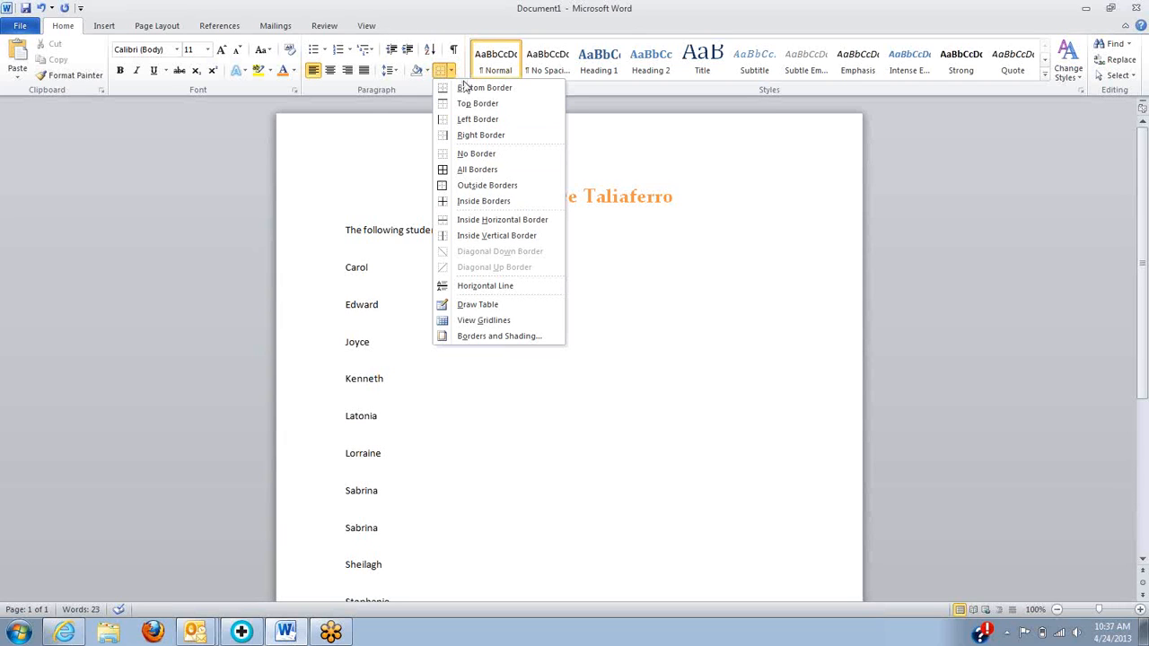
- Select the title line and apply a horizontal line from the Borders menu
left_click(411, 359)
left_click_drag(385, 263, 344, 263)
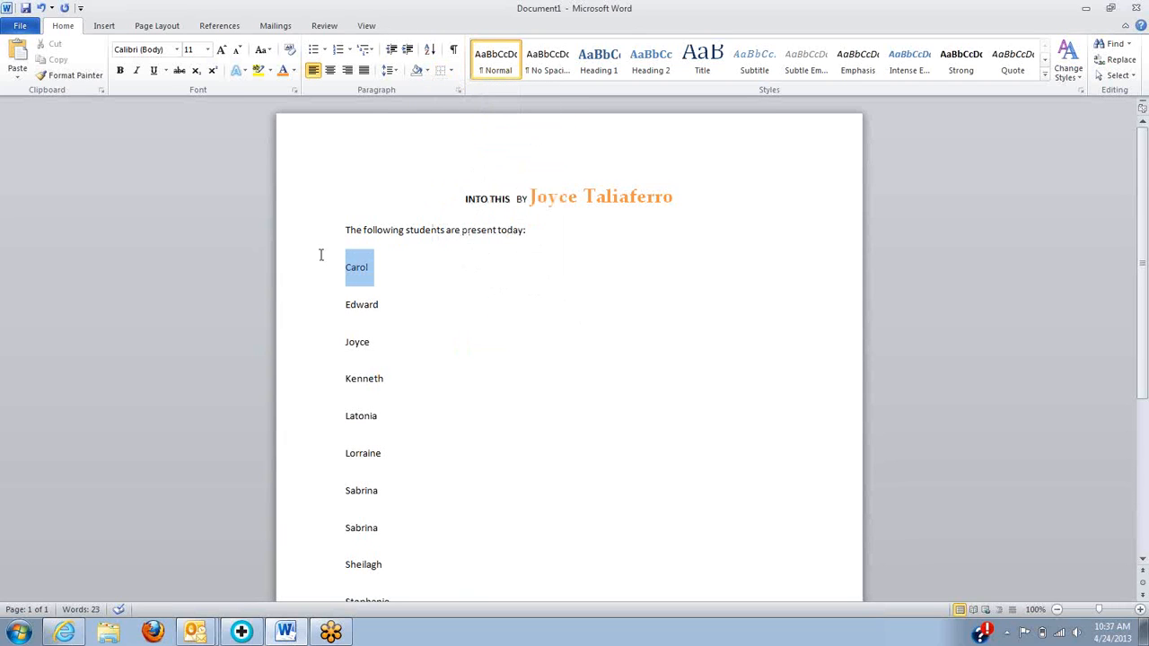
left_click_drag(685, 191, 469, 165)
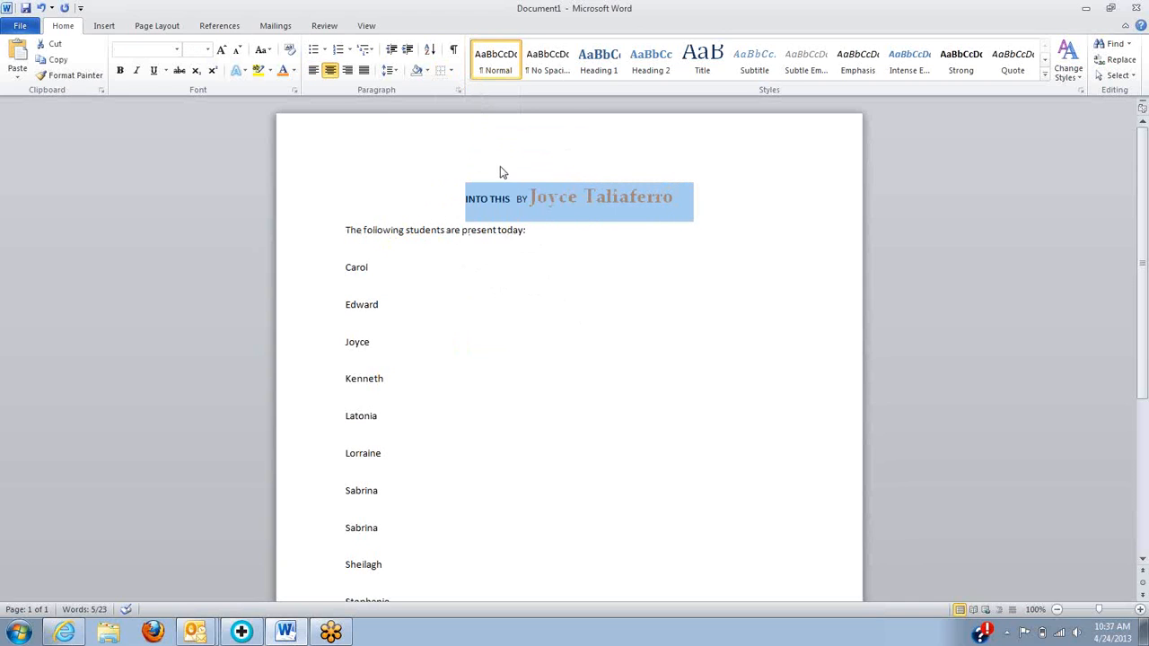
left_click(451, 72)
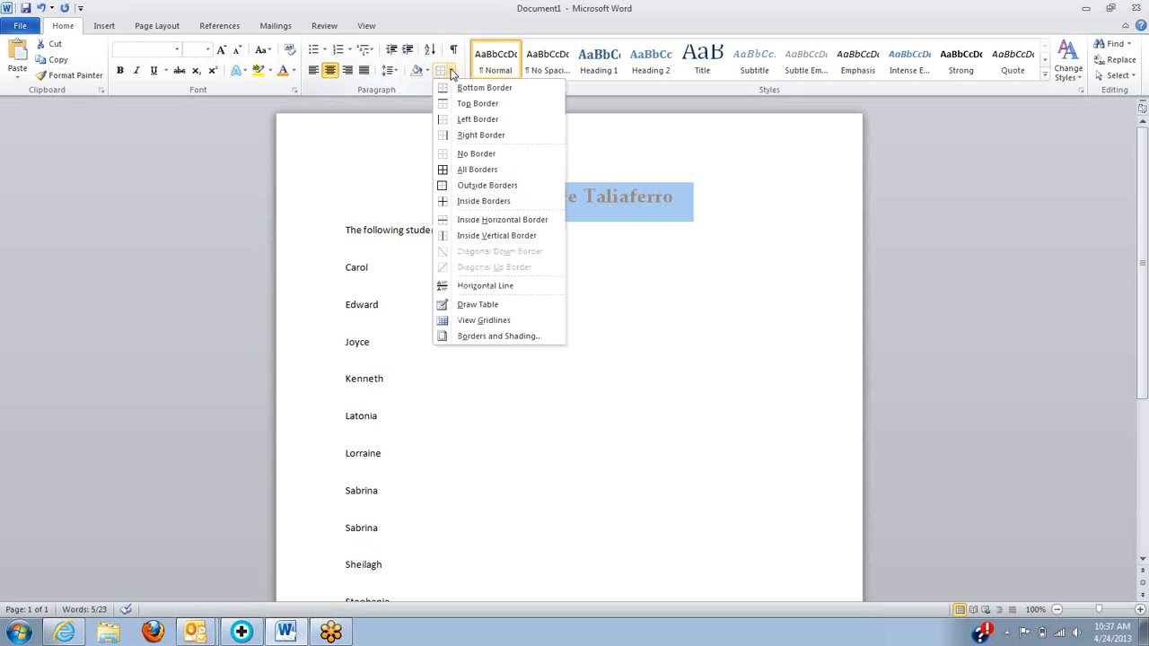
left_click(478, 286)
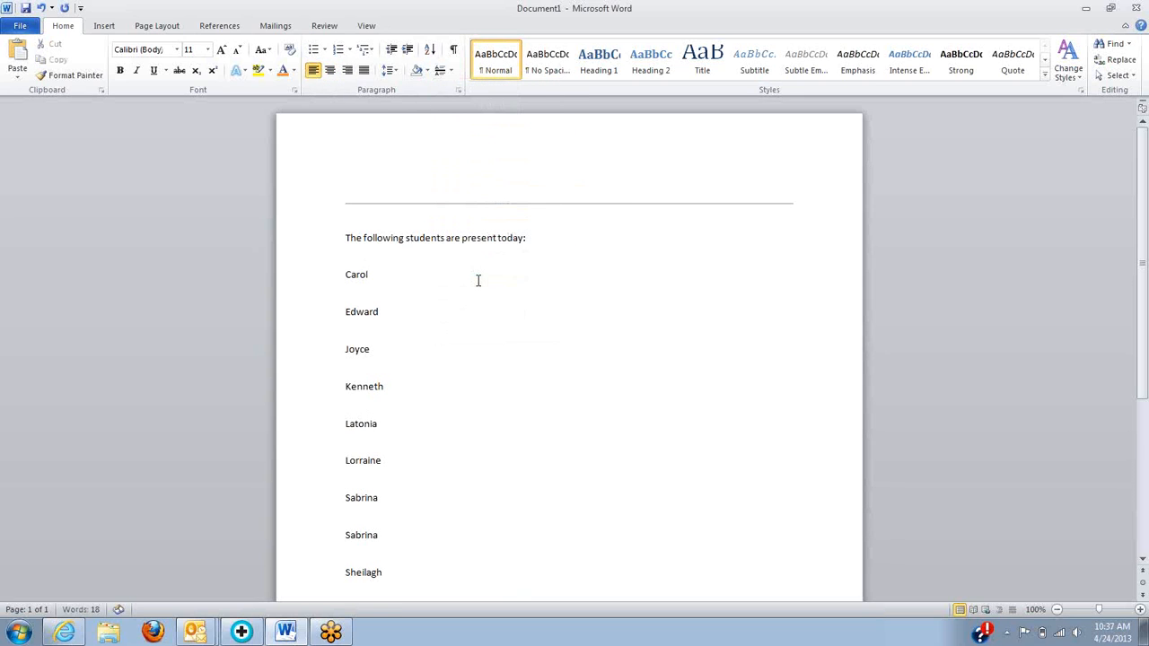
- Try resizing the horizontal line, then undo it to restore the heading text
left_click(500, 185)
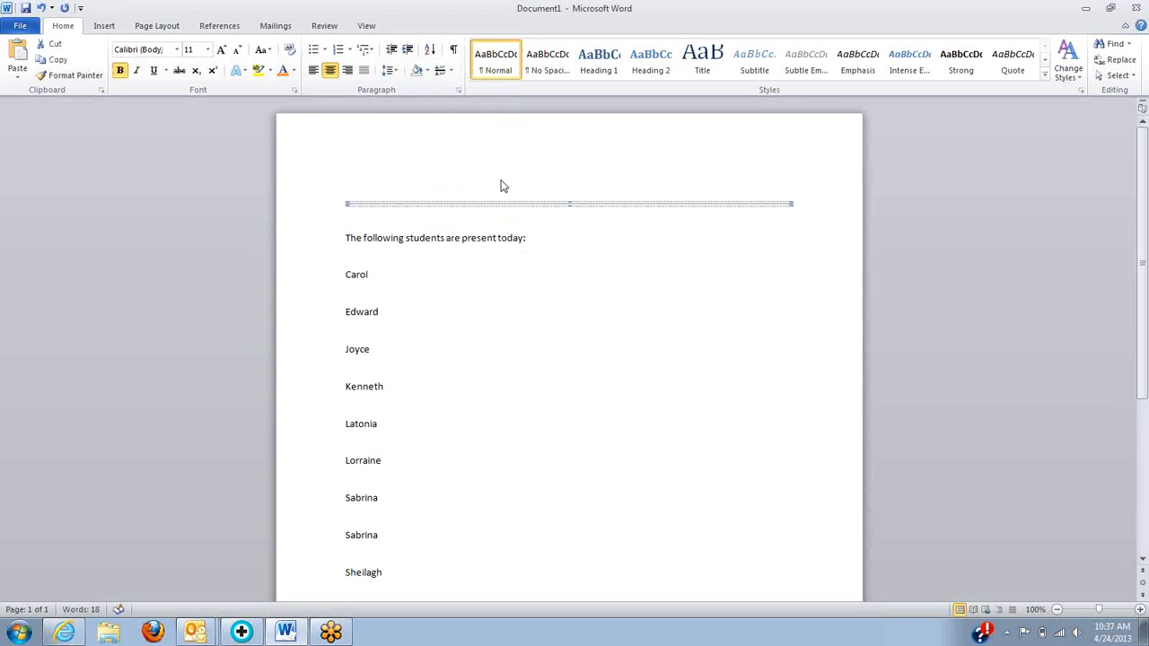
left_click_drag(569, 205, 569, 231)
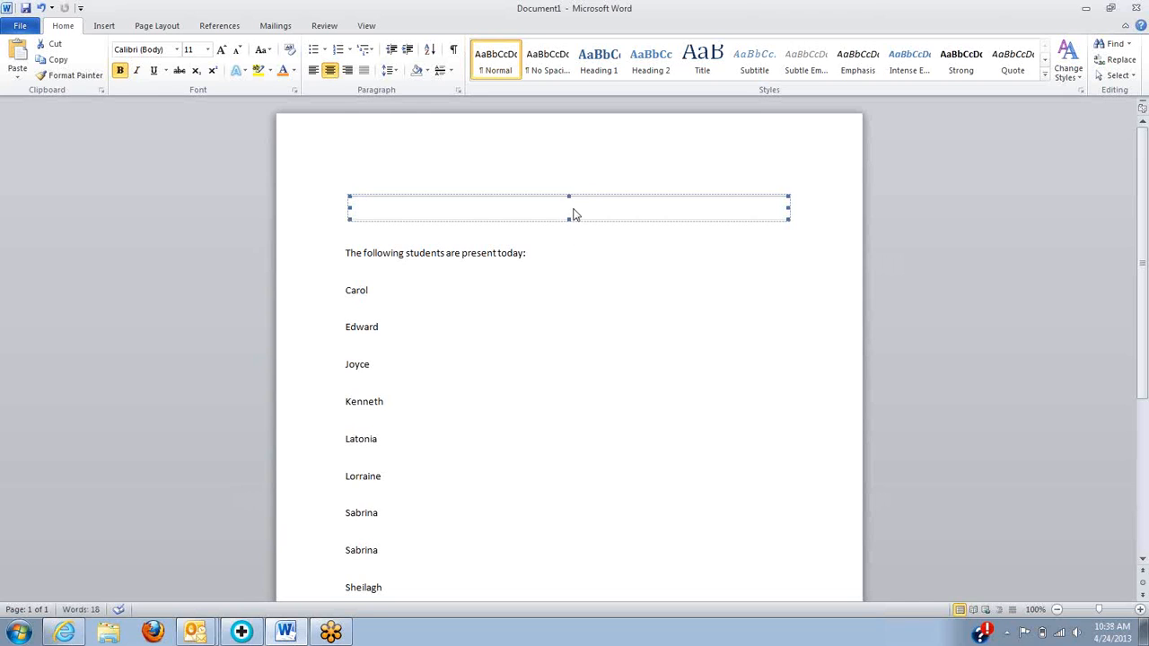
key("ctrl+z")
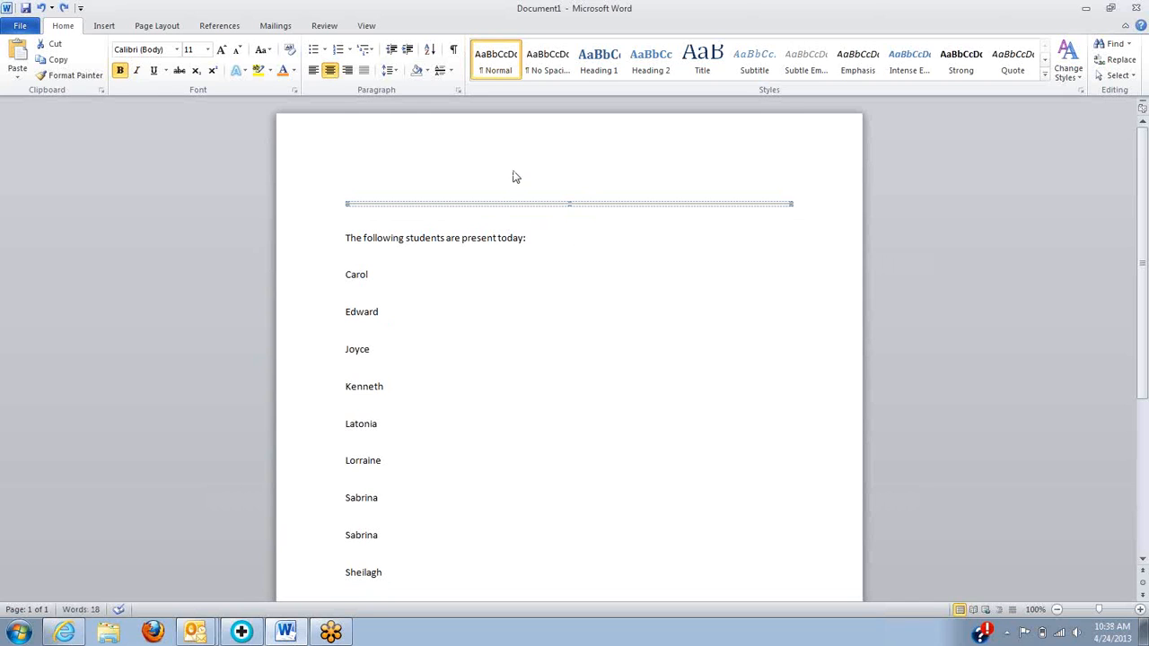
left_click(577, 246)
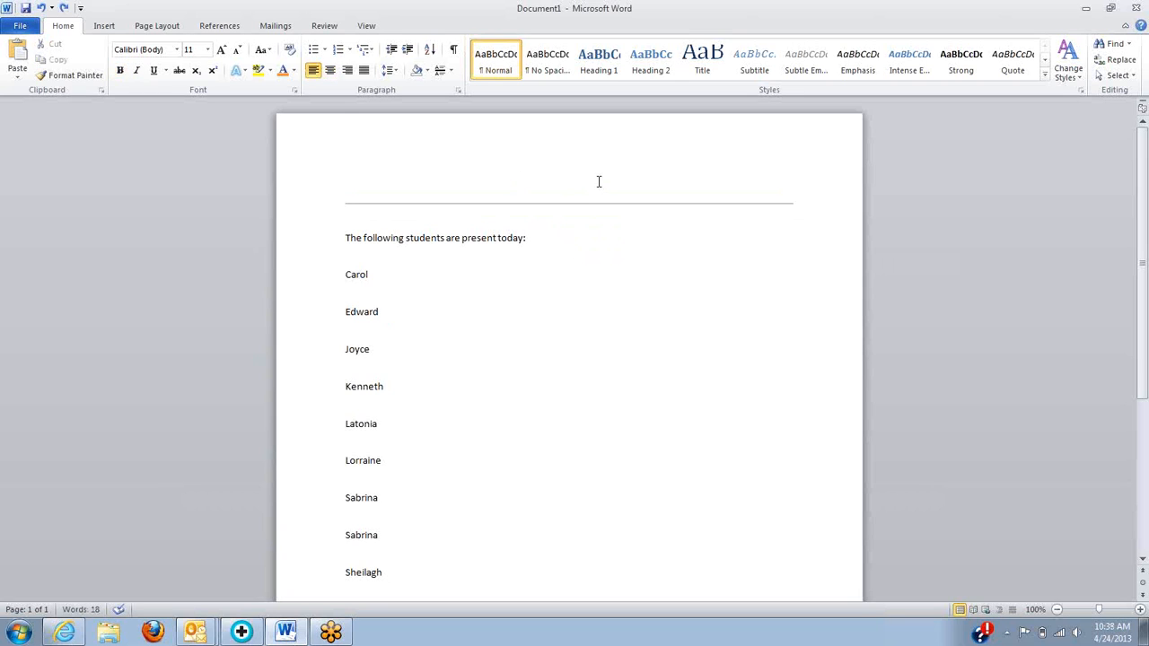
left_click(600, 188)
left_click(562, 267)
key("ctrl+z")
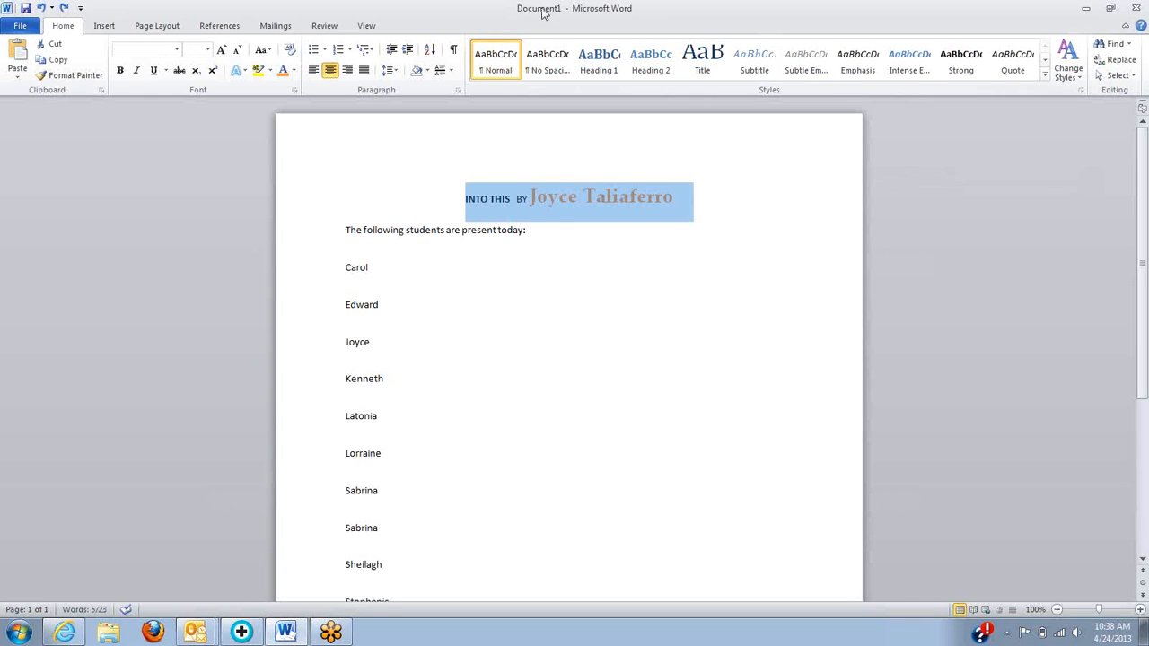
- Apply Inside Borders, then All Borders, to the heading and set it to Align Right
left_click(452, 71)
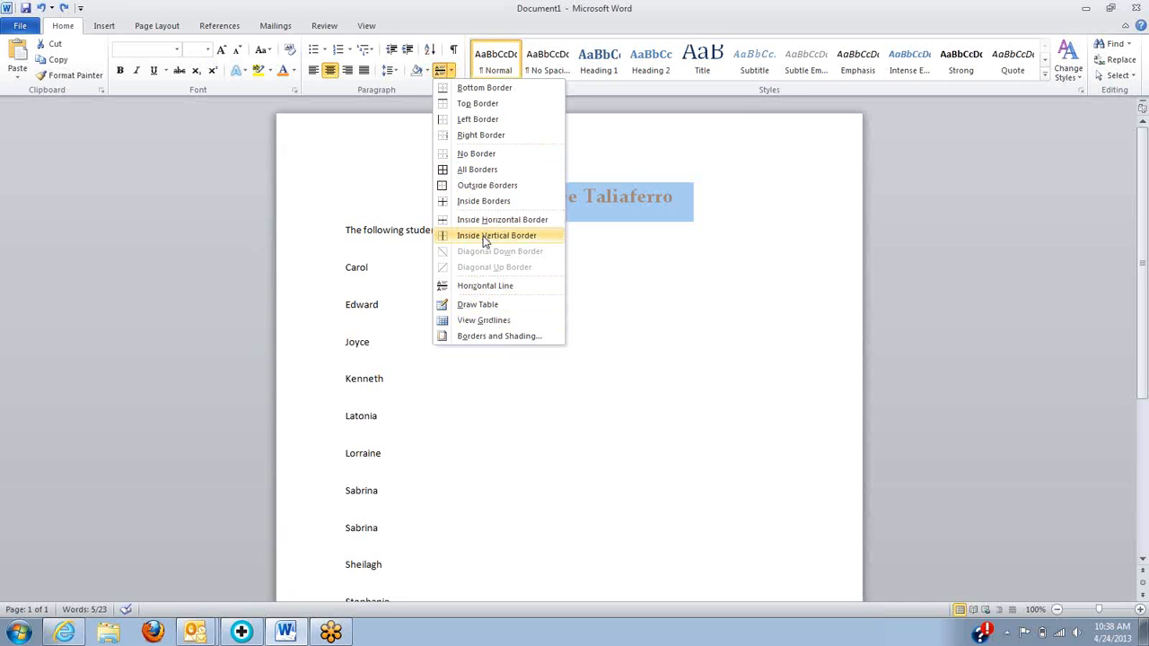
left_click(477, 202)
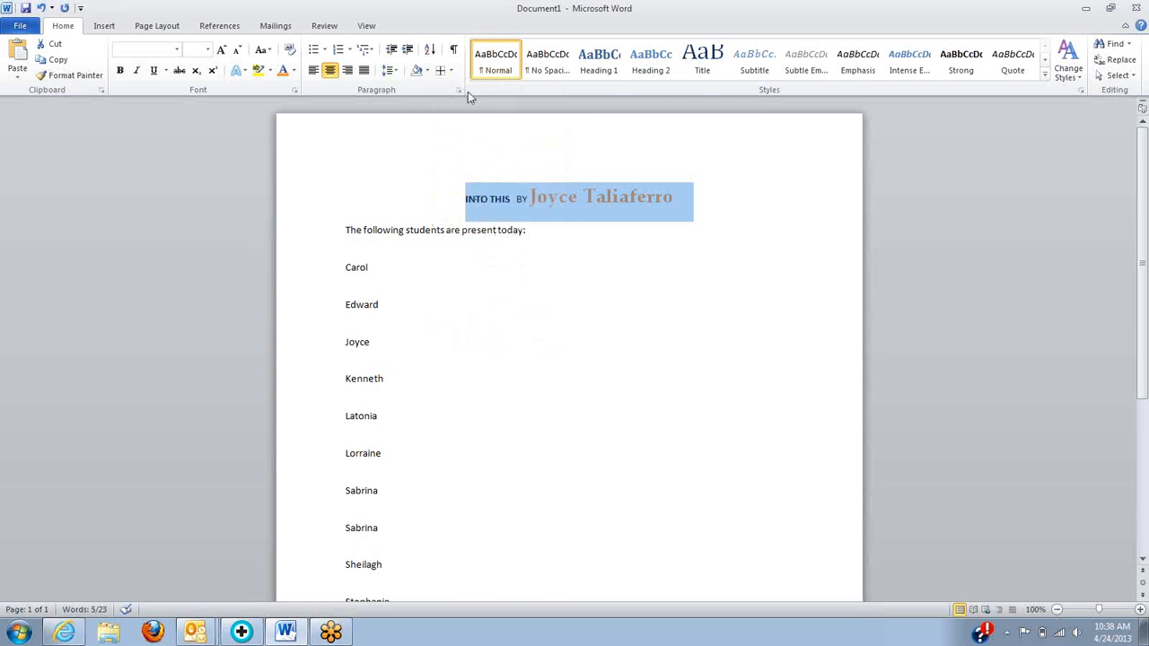
left_click(452, 72)
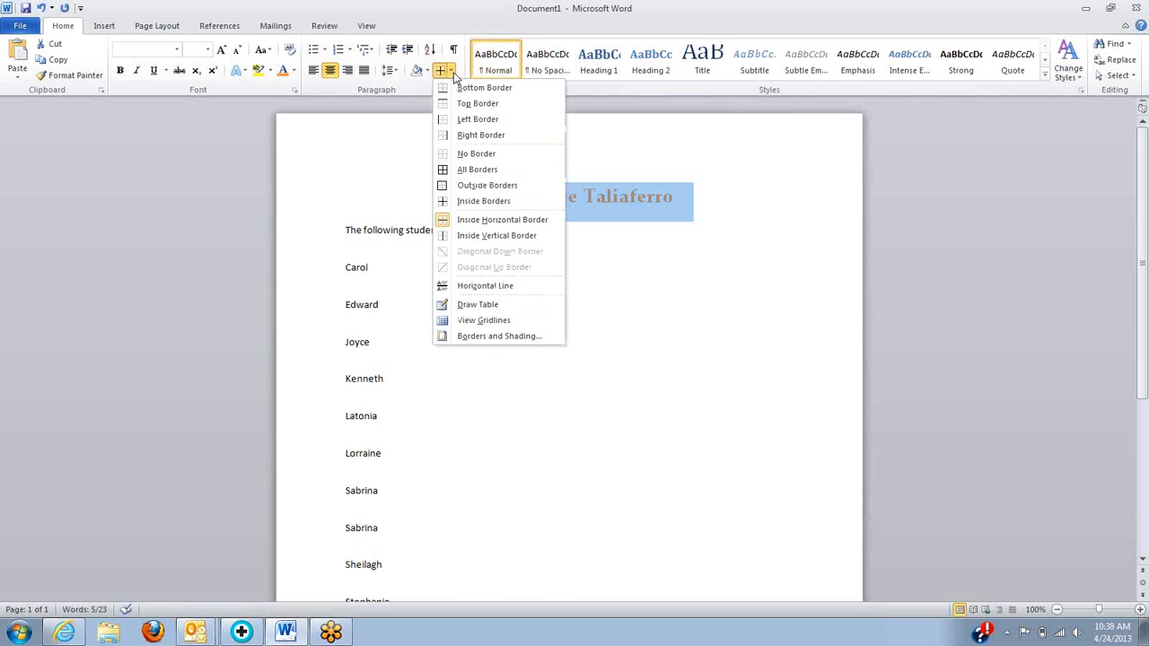
left_click(460, 170)
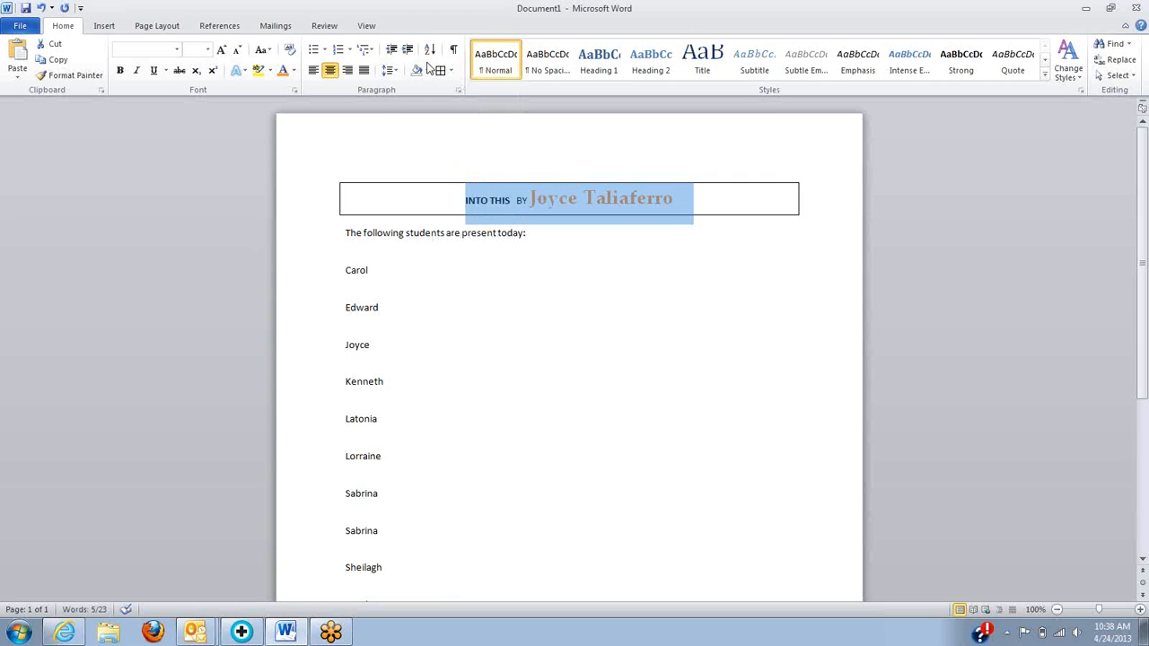
left_click(347, 70)
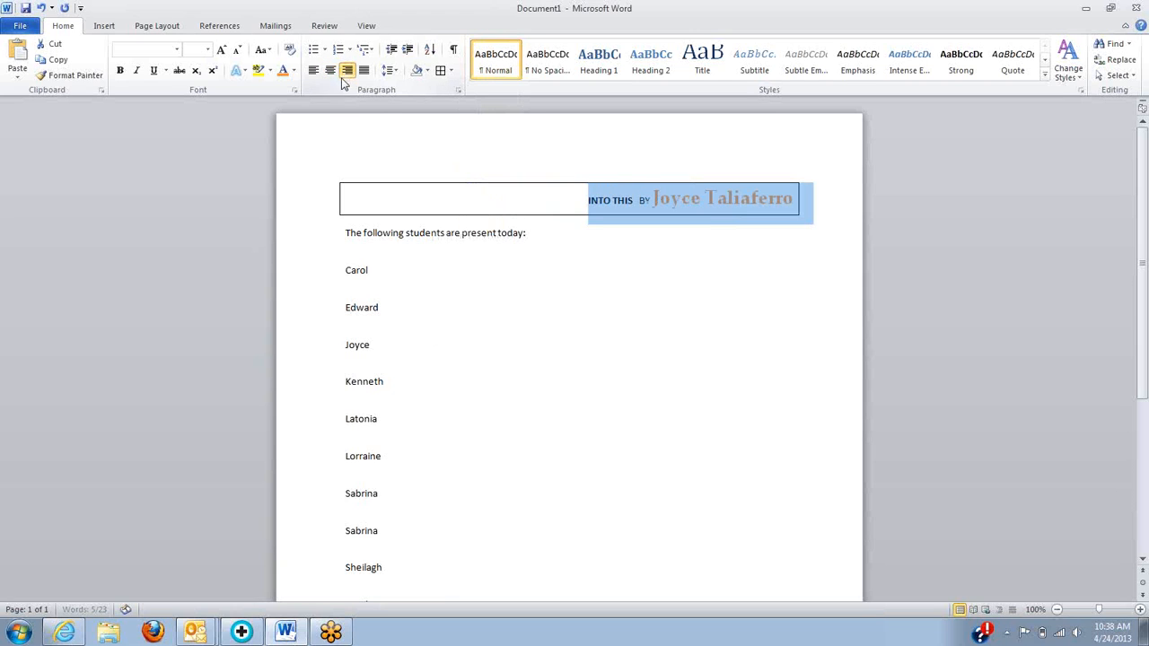
left_click(376, 153)
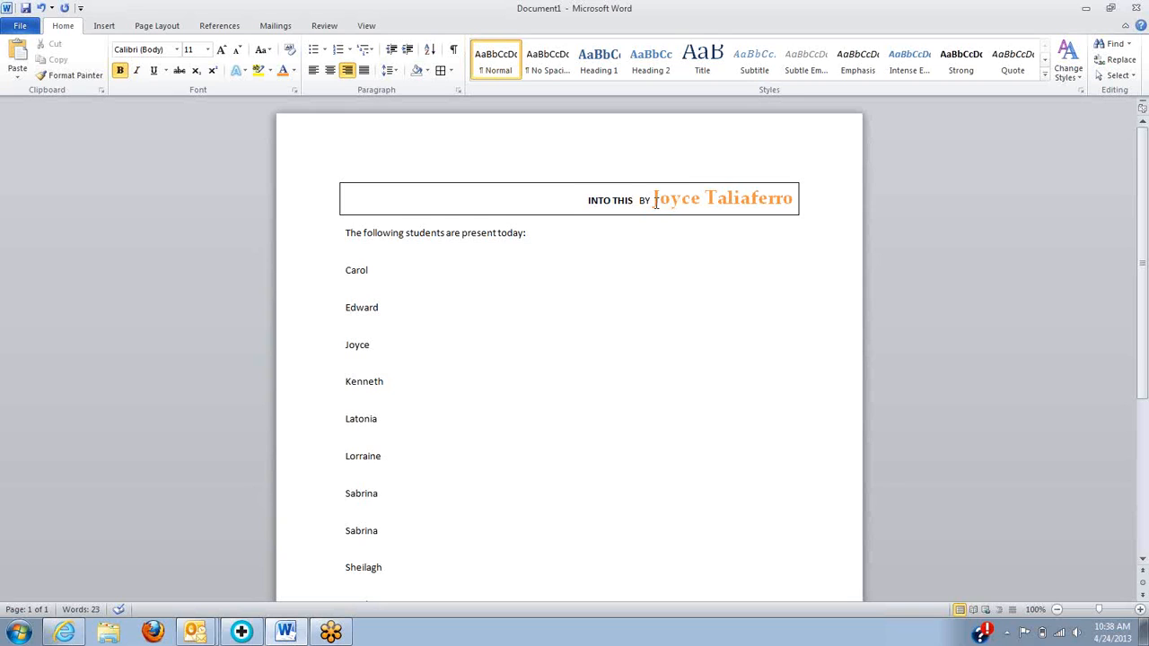
- Format the author's name in the heading as dark red, italic Brush Script MT
left_click_drag(654, 201, 752, 213)
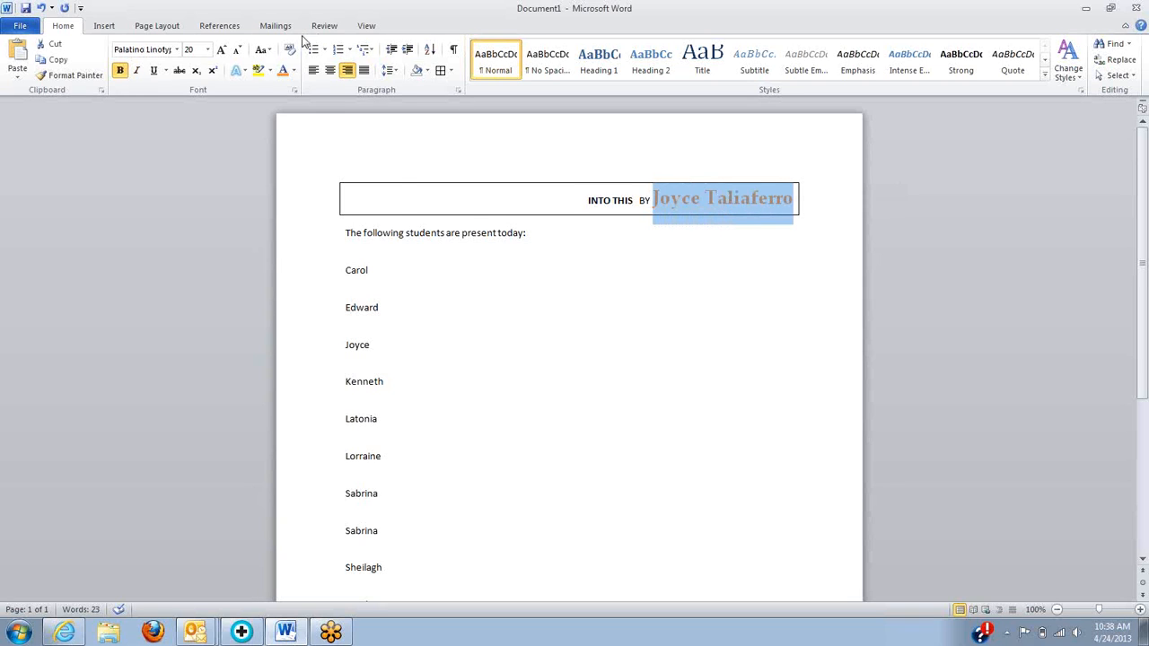
left_click(295, 70)
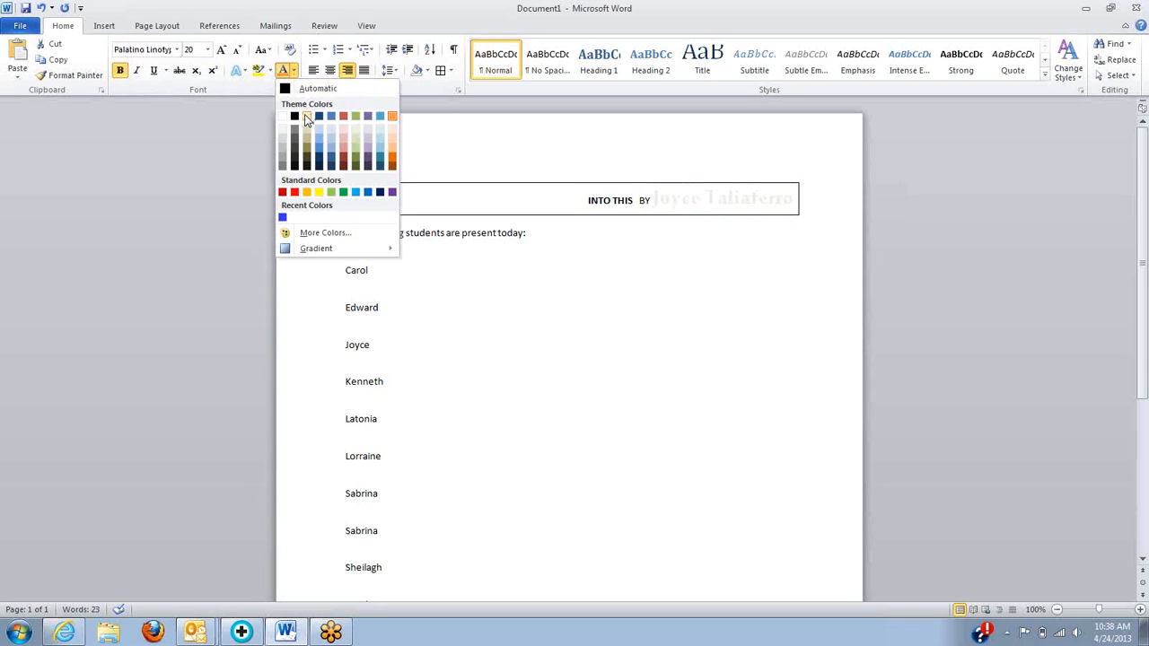
left_click(344, 161)
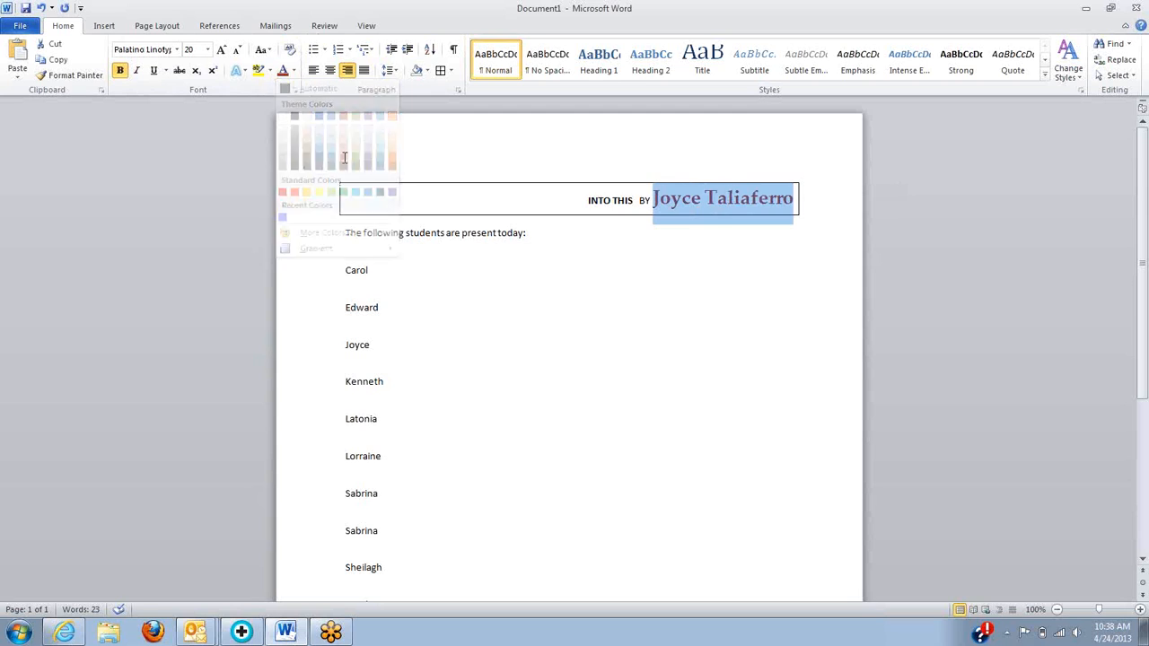
left_click(137, 74)
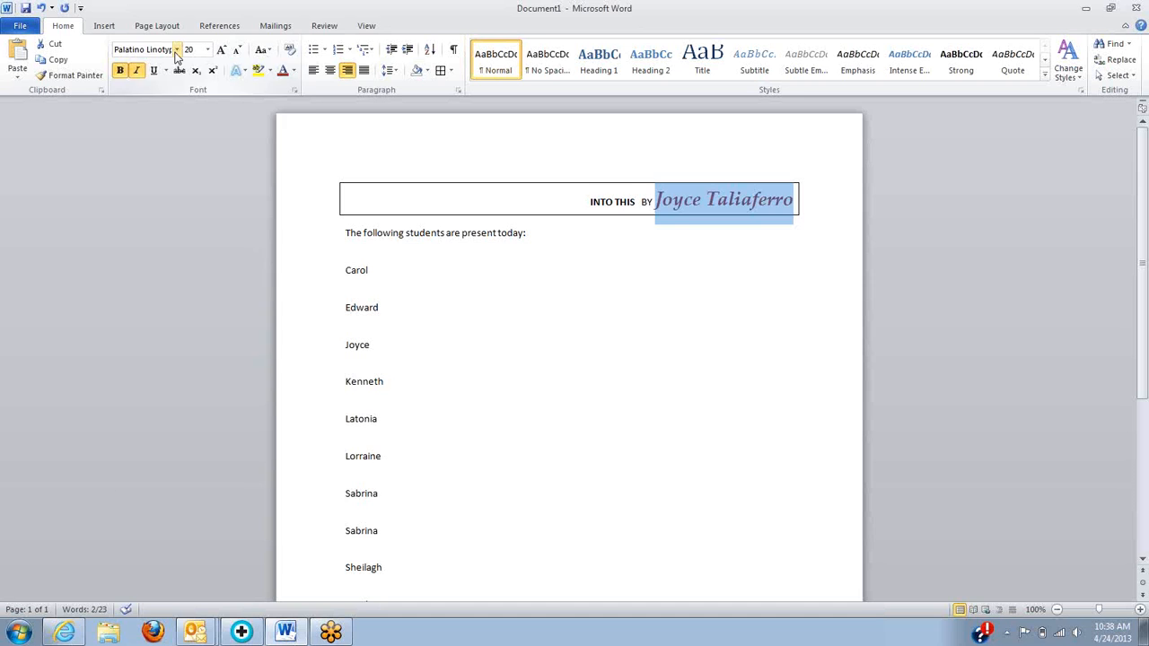
left_click(176, 51)
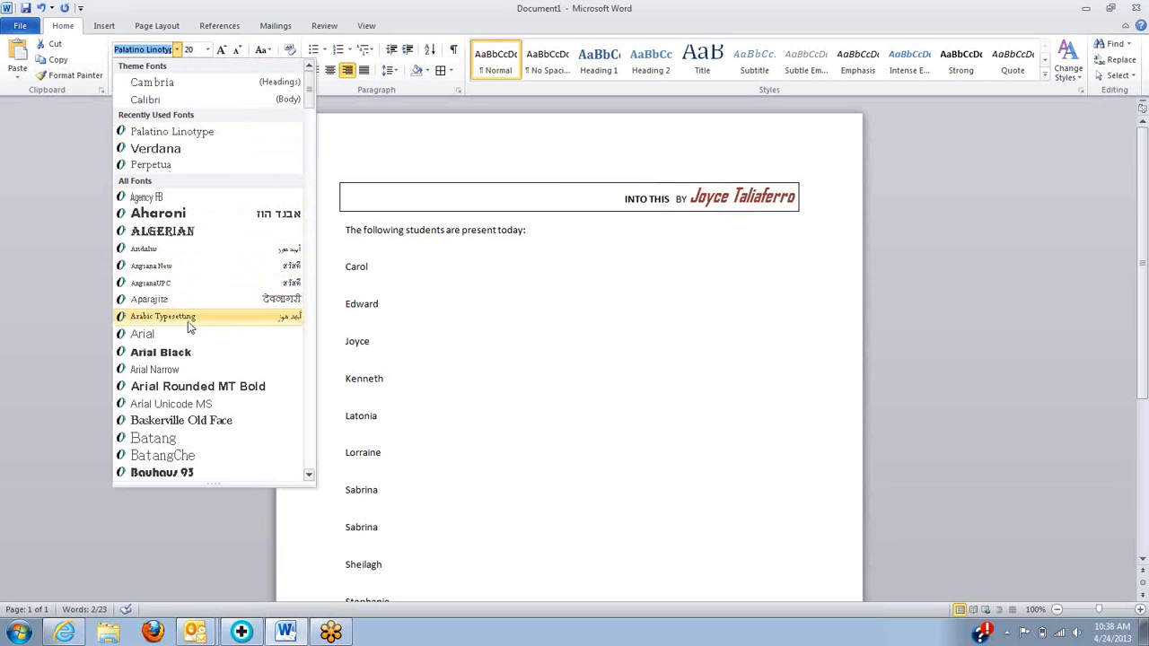
scroll(201, 375, "down", 10)
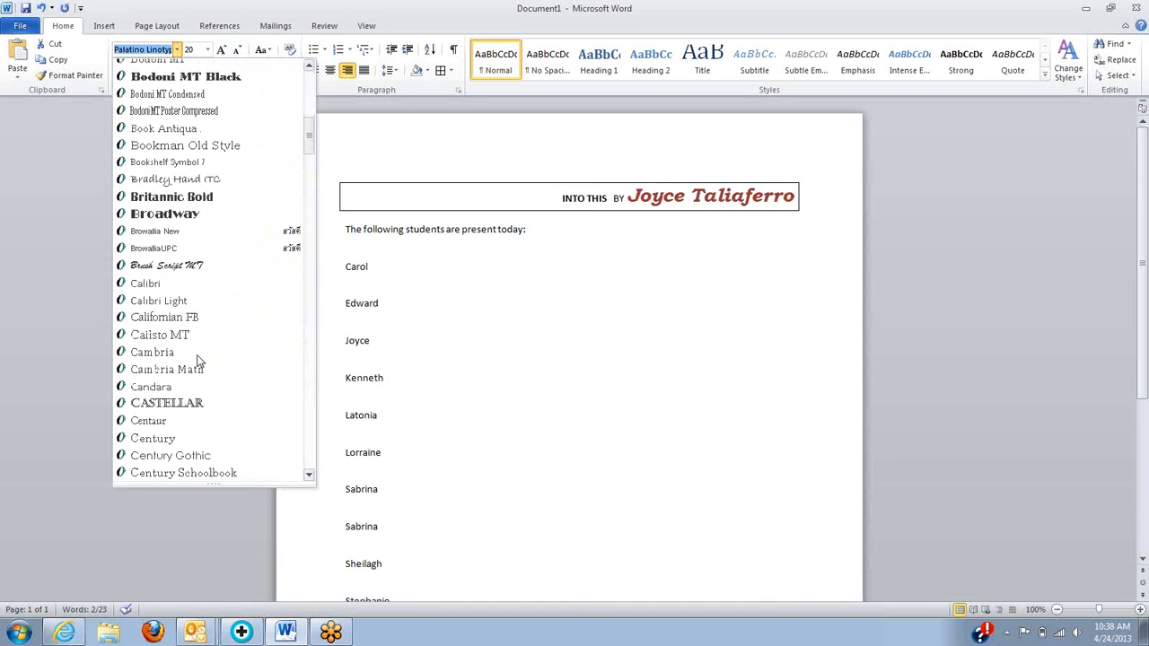
left_click(191, 267)
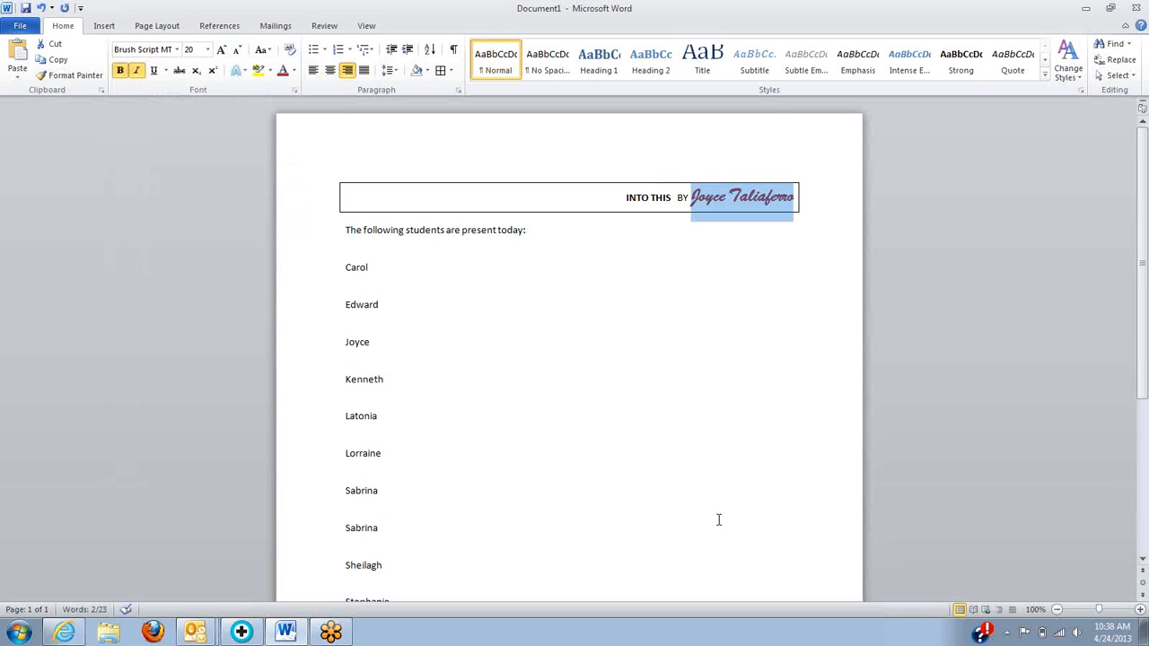
left_click(763, 515)
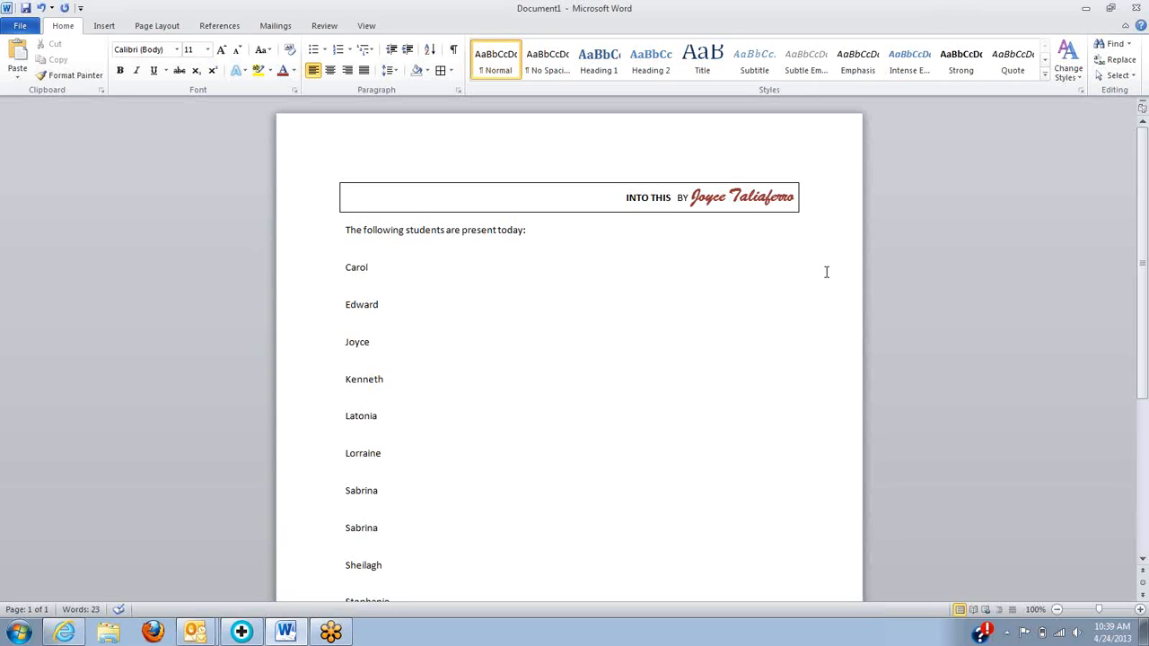
- Compare the heading name's formatting with the body text, then place the cursor in the list
left_click(753, 195)
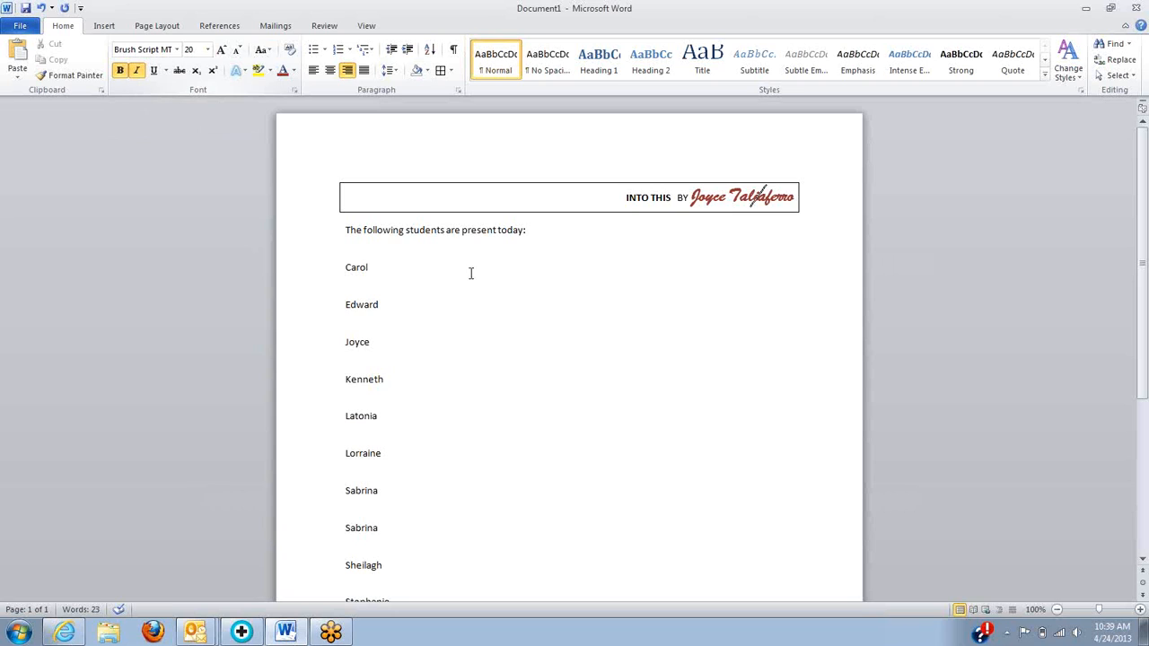
left_click(420, 230)
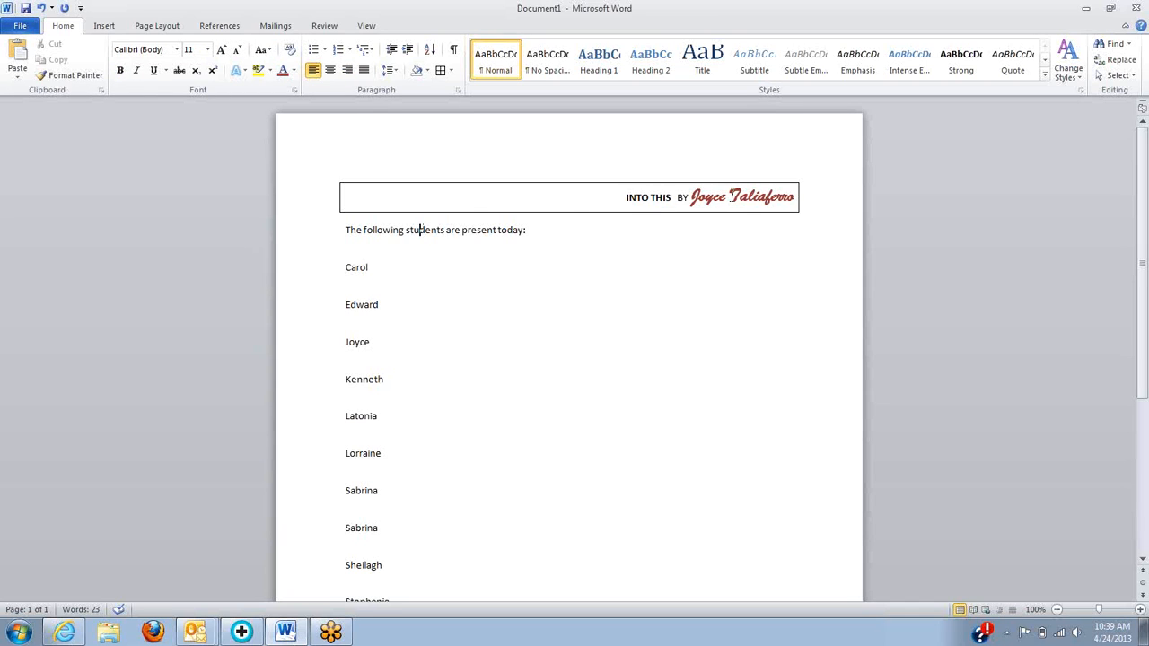
left_click(747, 192)
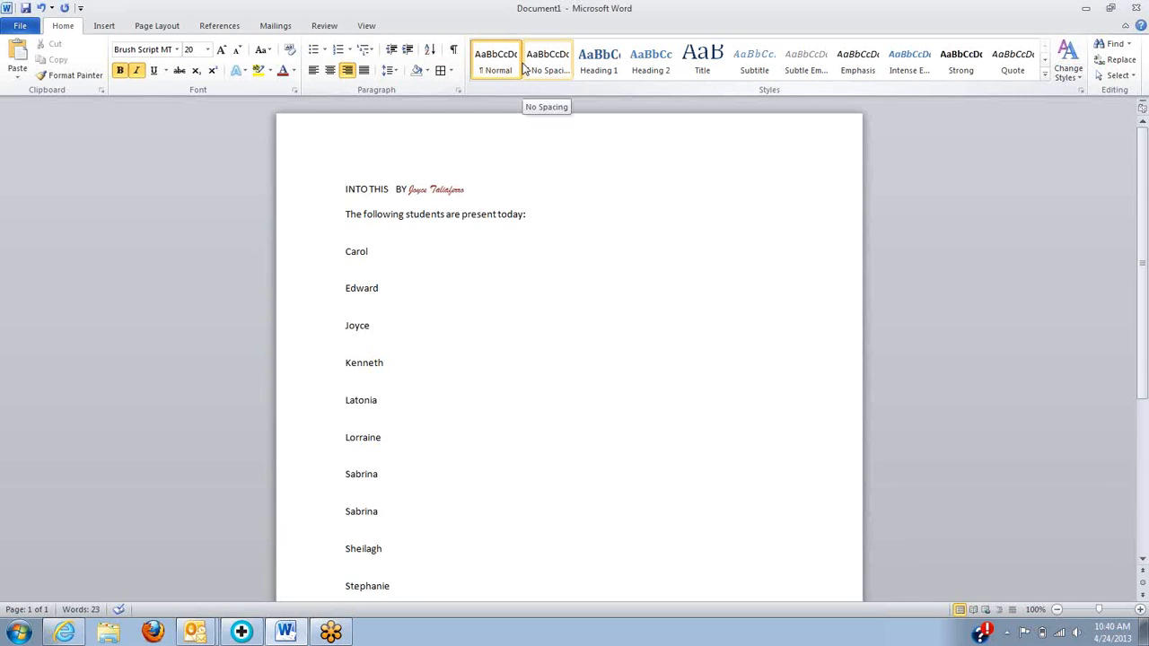
left_click(598, 292)
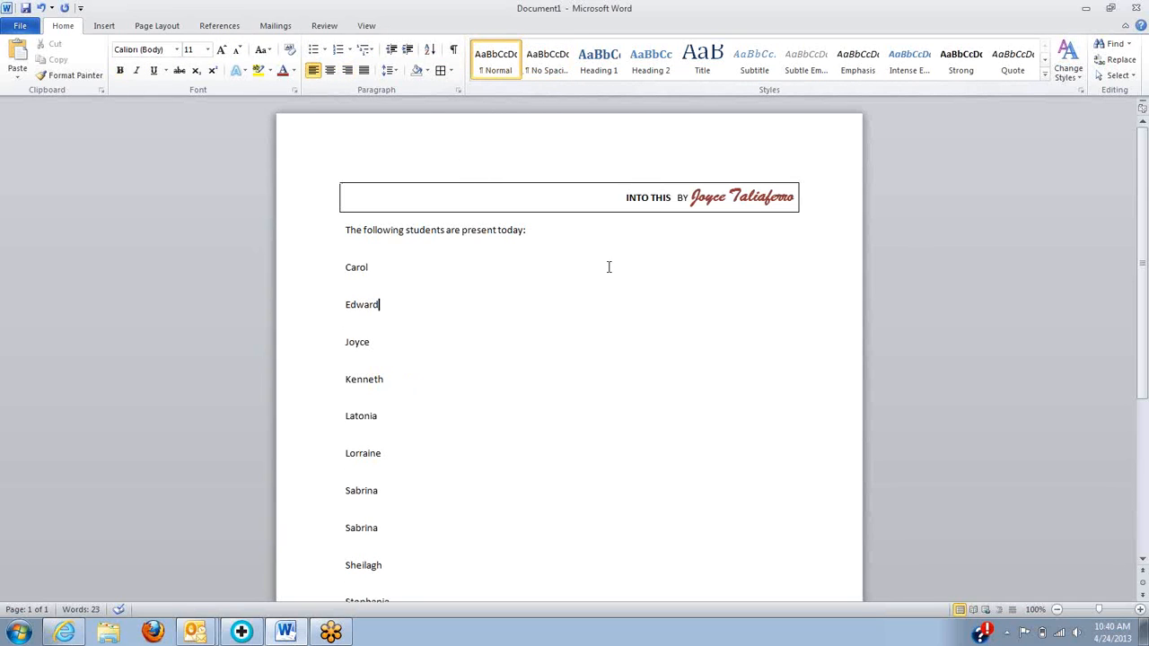
- Apply pale pink background shading to the whole boxed heading line
left_click_drag(609, 197, 814, 199)
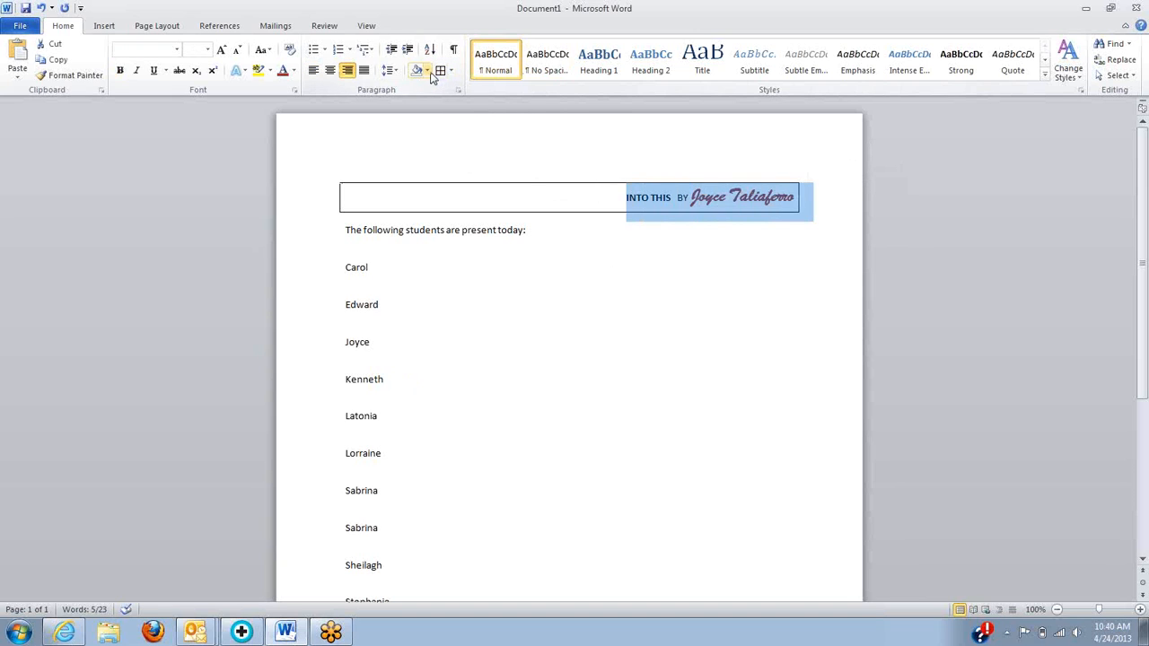
left_click(429, 71)
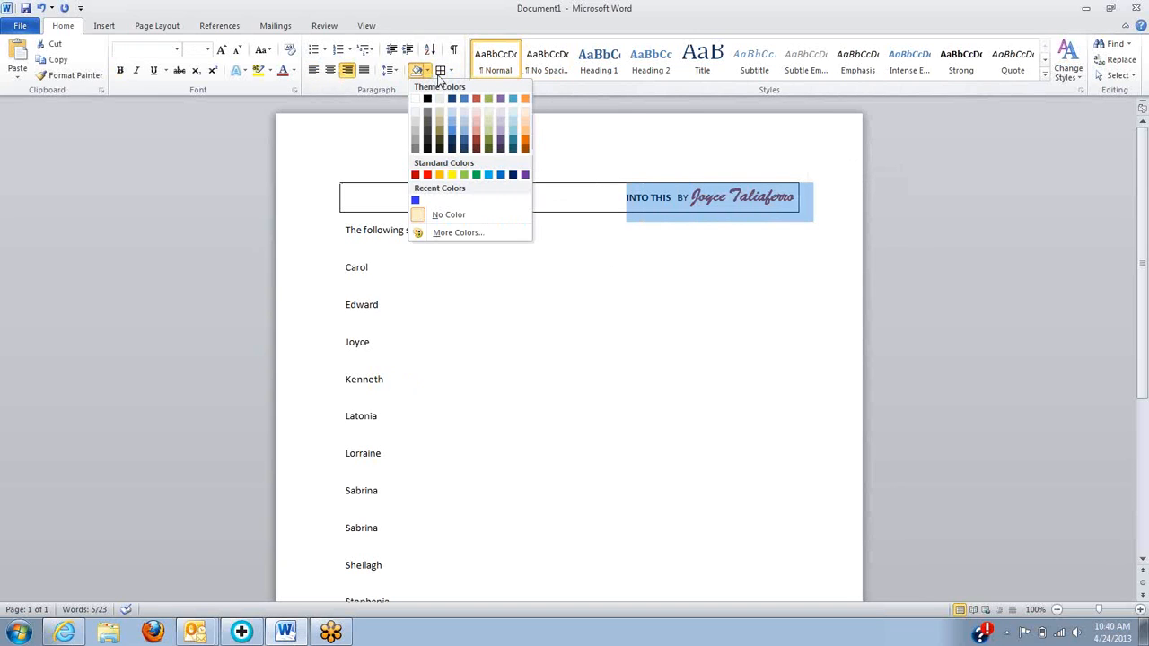
left_click(480, 126)
left_click(566, 281)
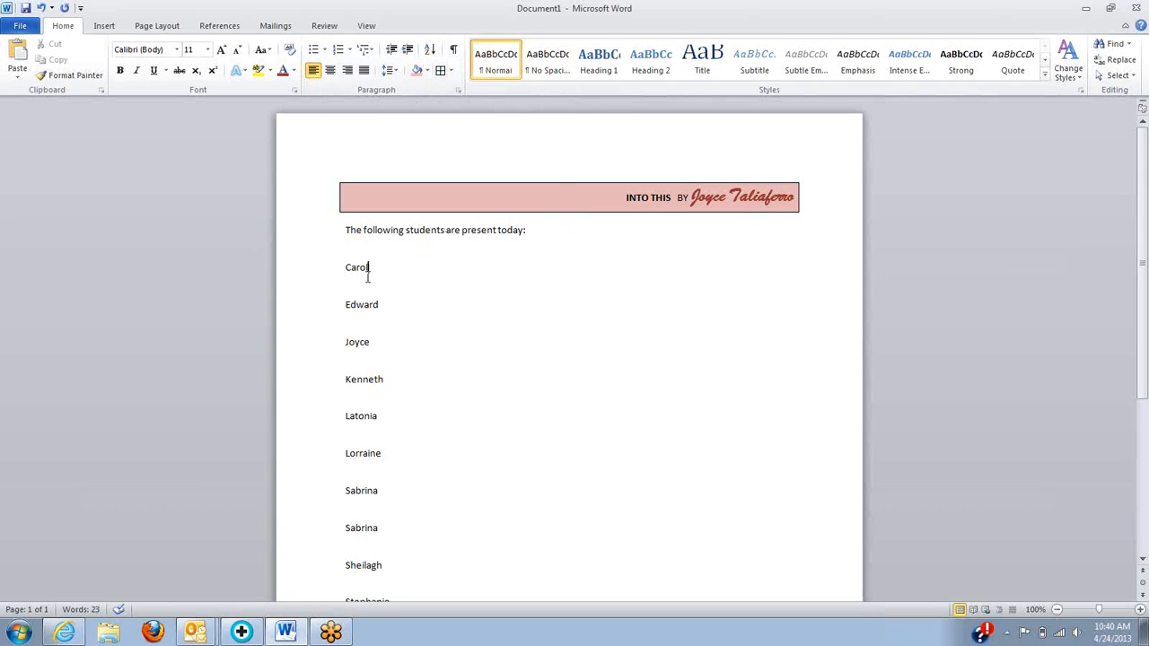
- Color the selected intro and student name lines Blue using the Font Color recent colour
left_click_drag(347, 230, 392, 511)
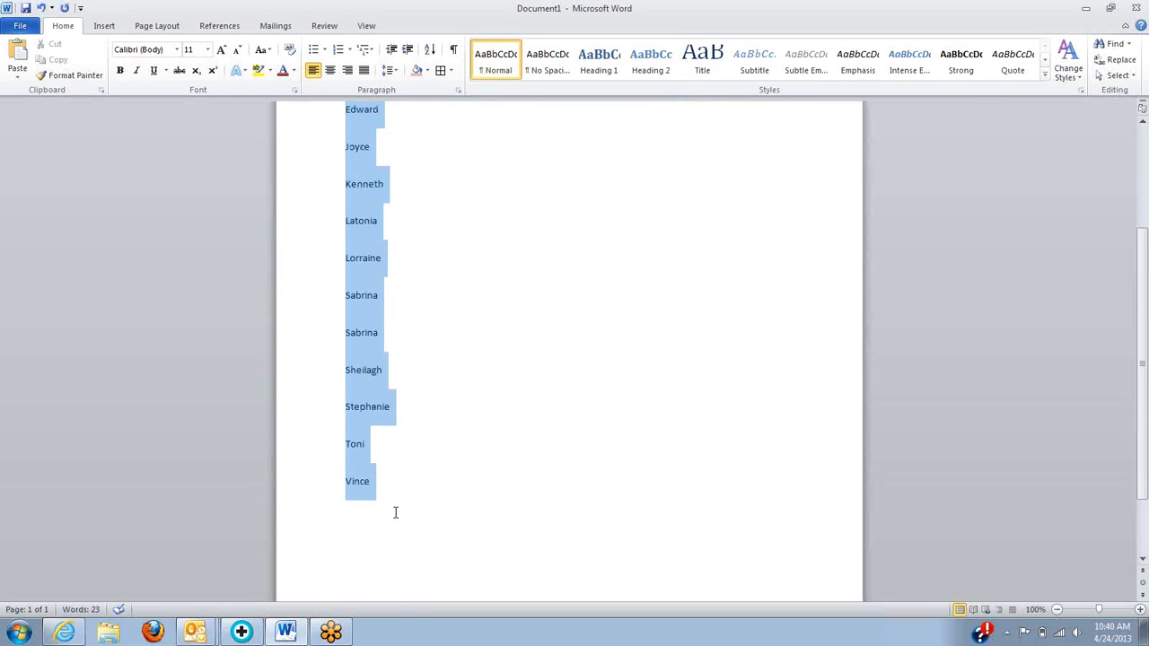
left_click(293, 72)
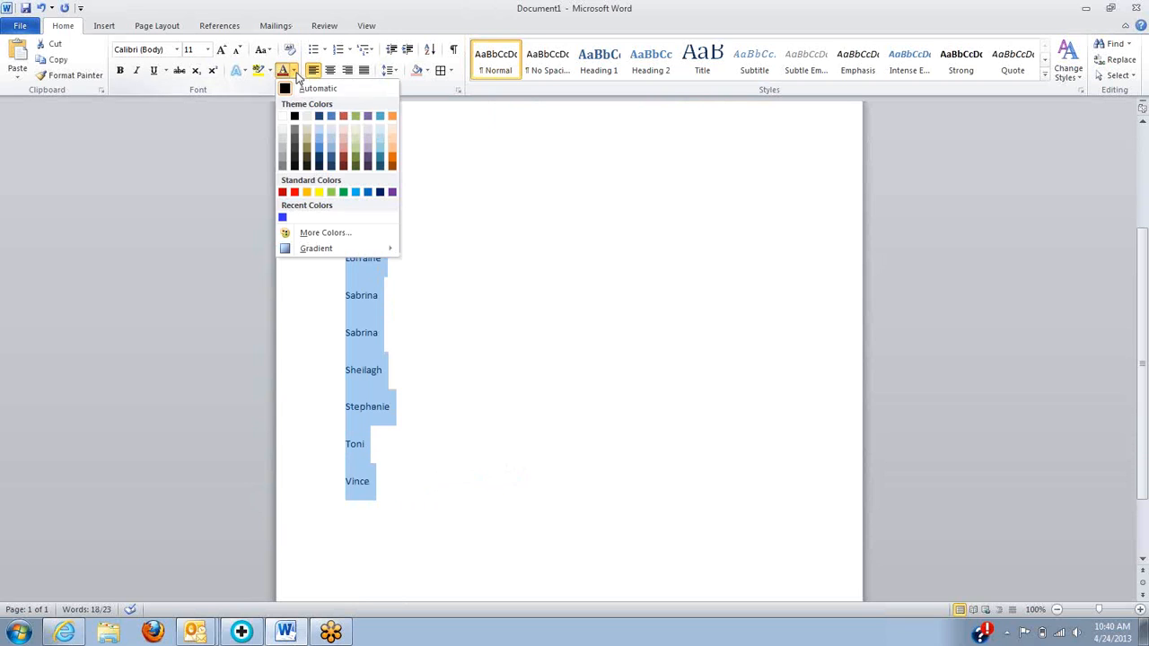
left_click(282, 217)
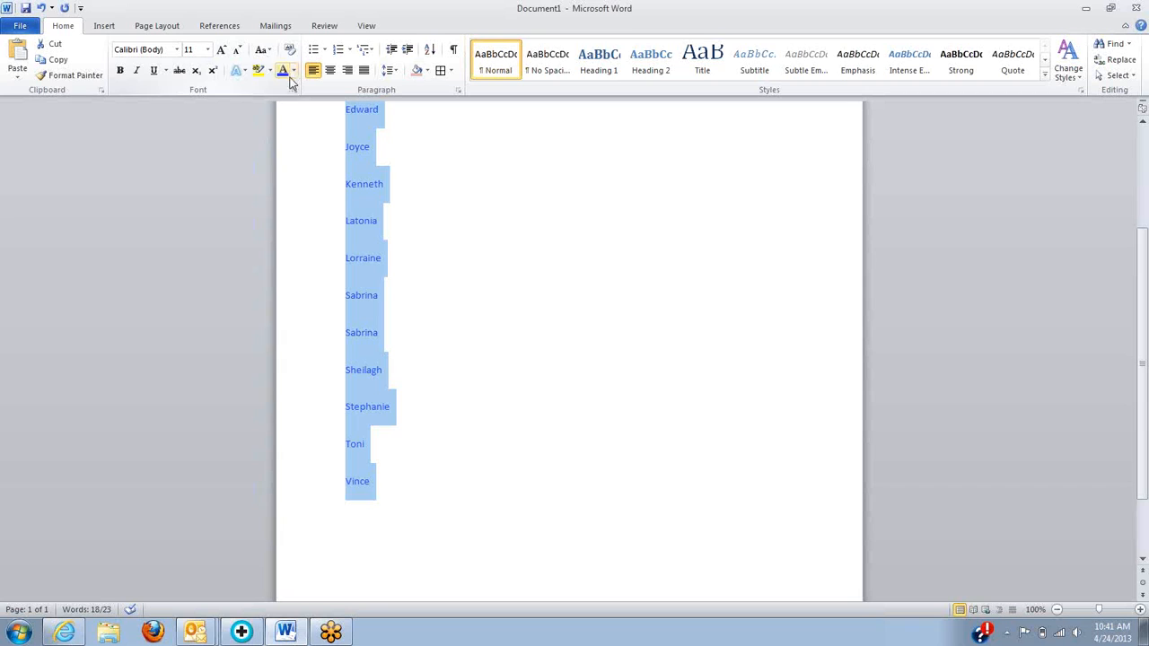
left_click(556, 255)
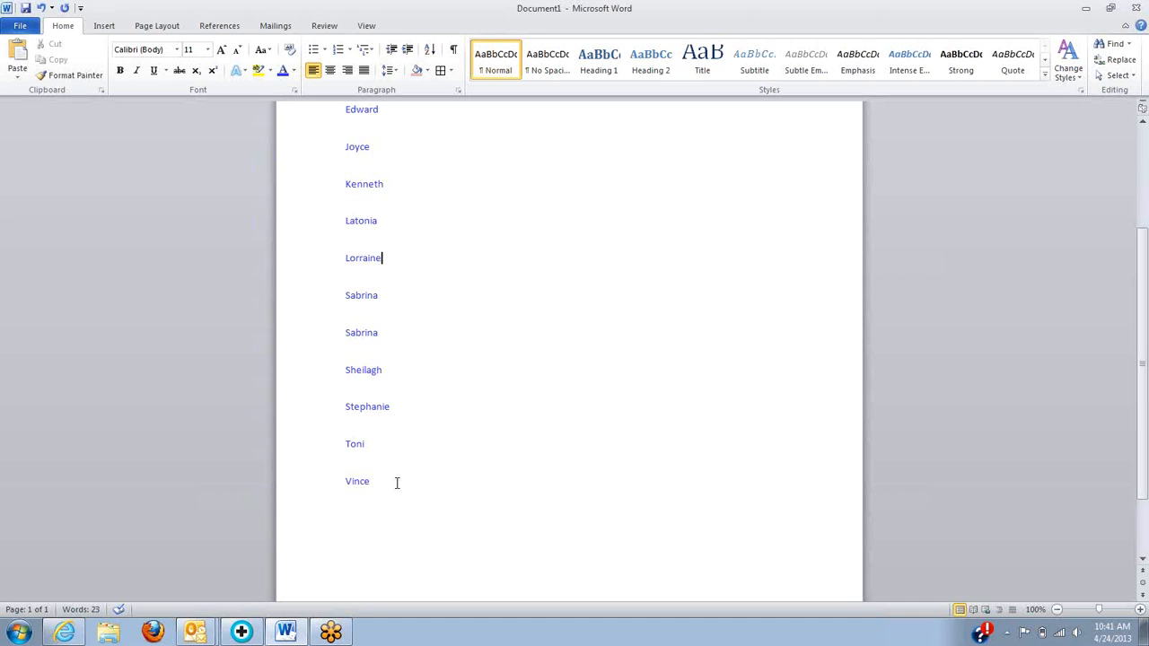
- Show the Page Layout ribbon options for the finished attendance page
scroll(391, 480, "up", 5)
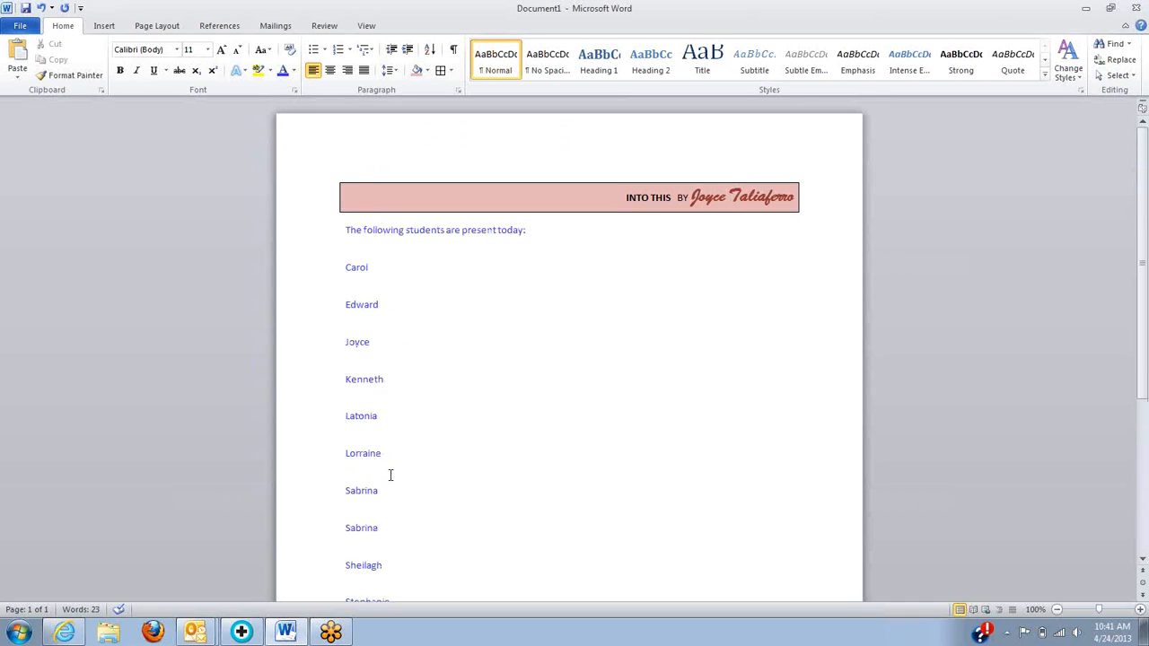
scroll(391, 475, "down", 2)
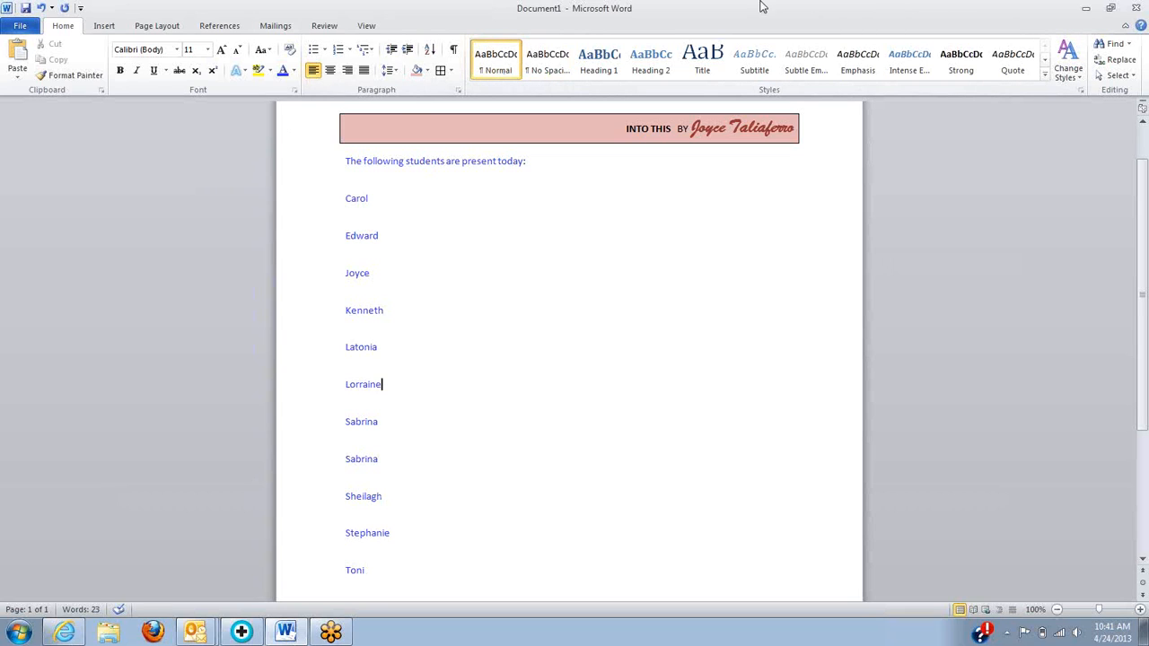
left_click(105, 29)
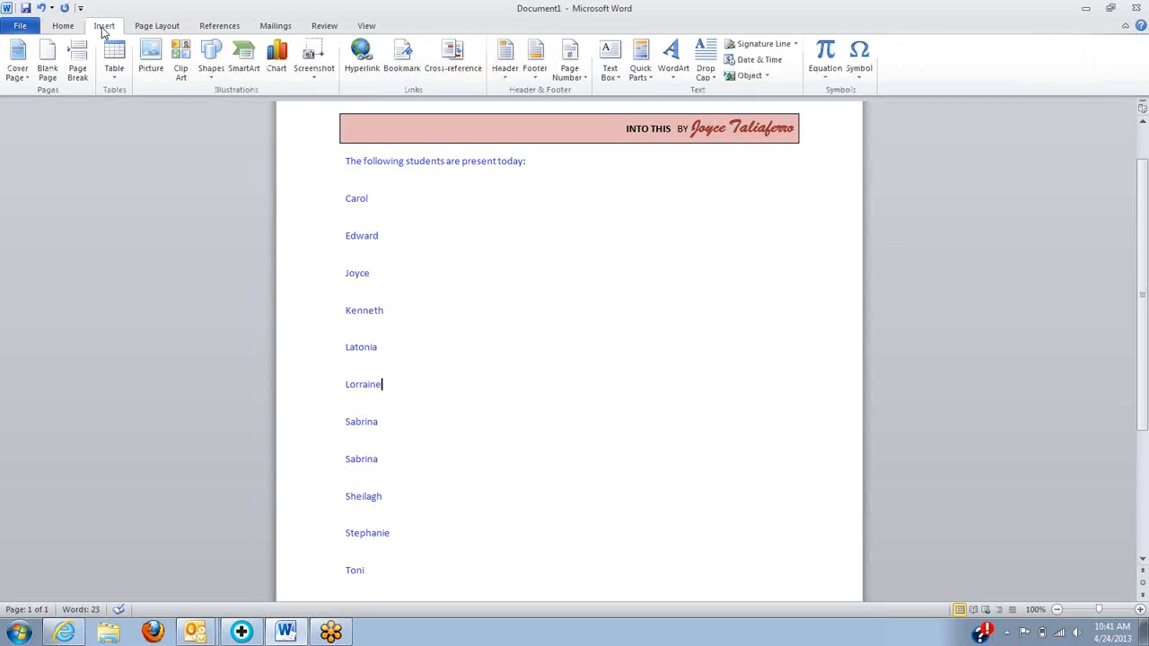
left_click(155, 28)
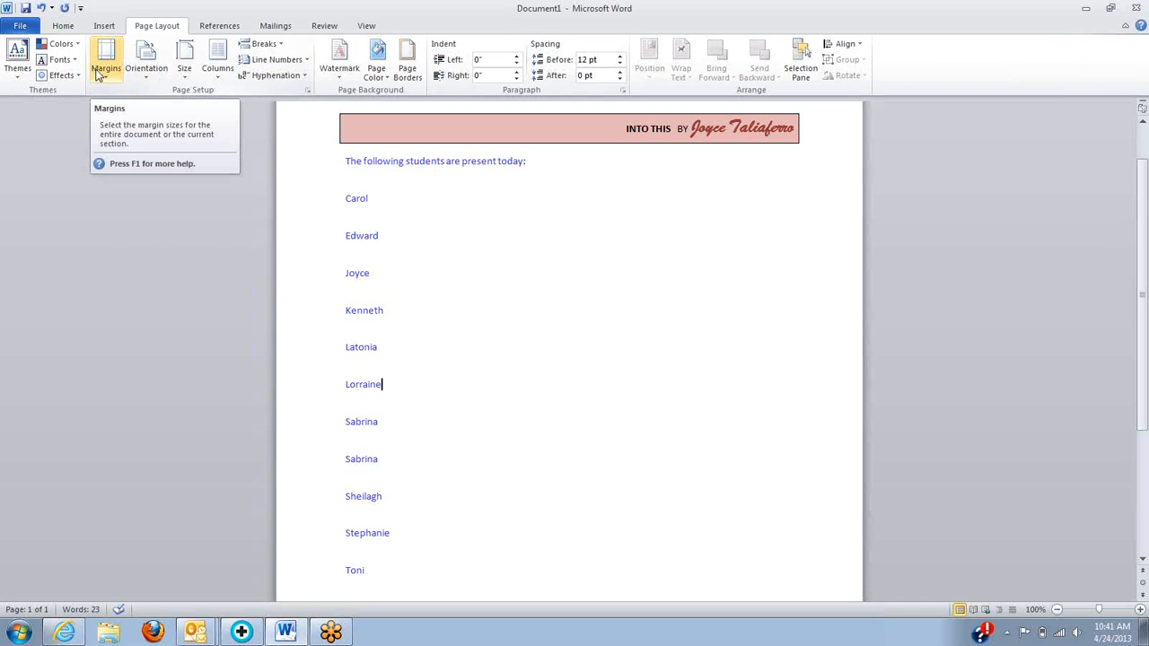
- Open the Print preview and its Page Setup dialog showing 1" margins, portrait orientation
left_click(20, 27)
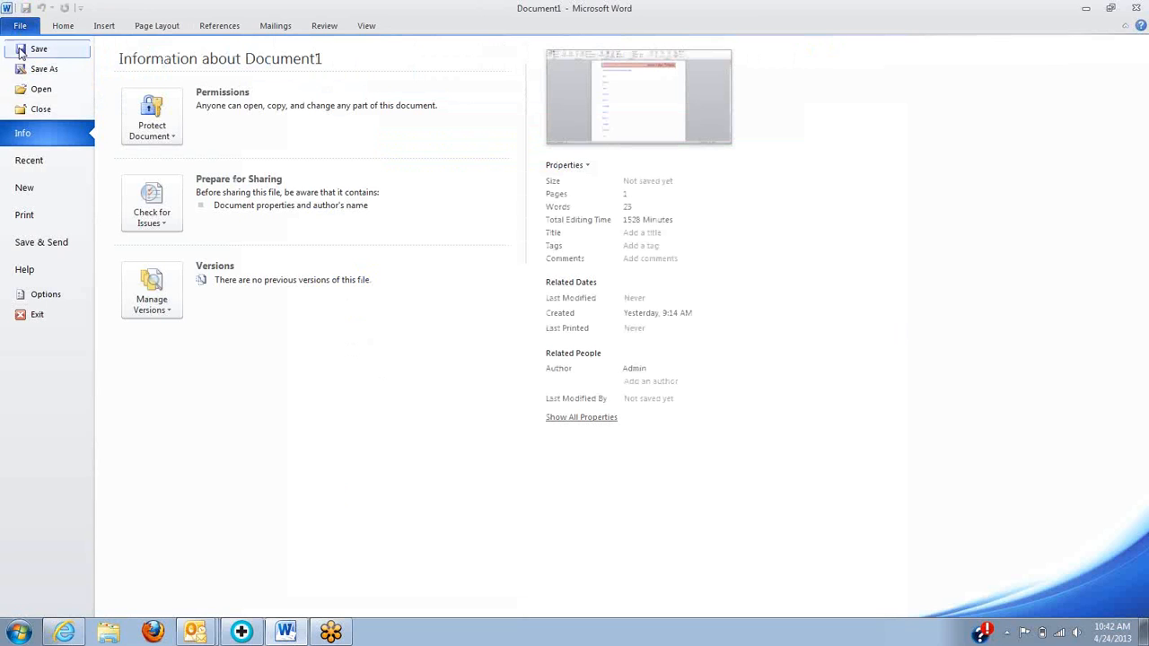
left_click(38, 215)
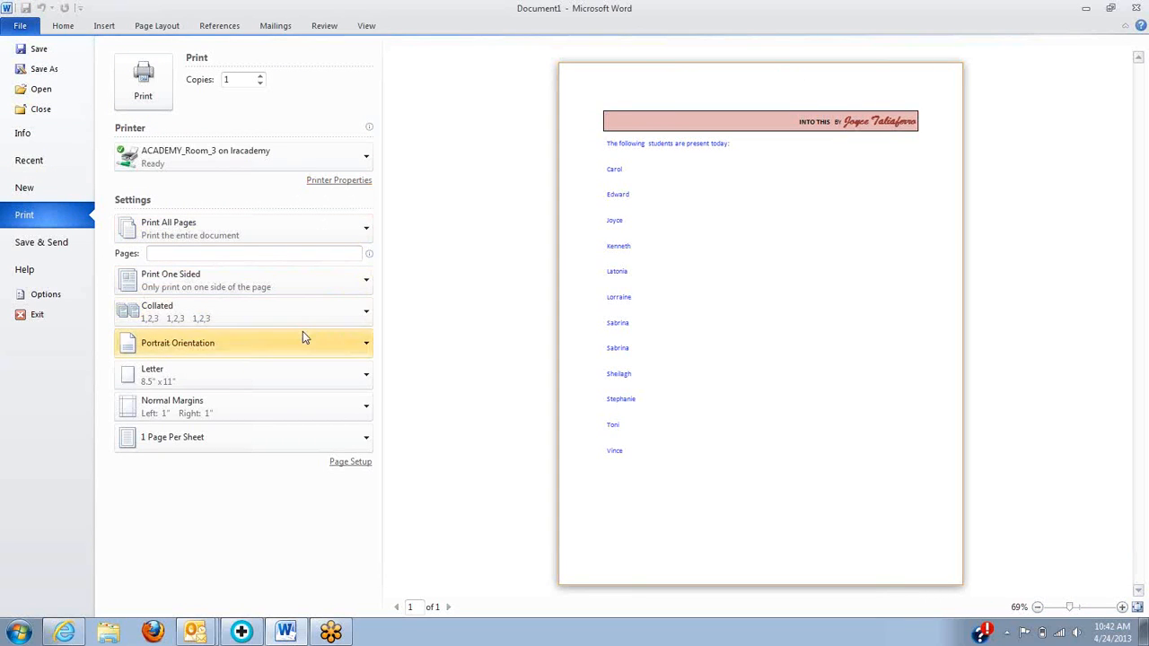
left_click(349, 464)
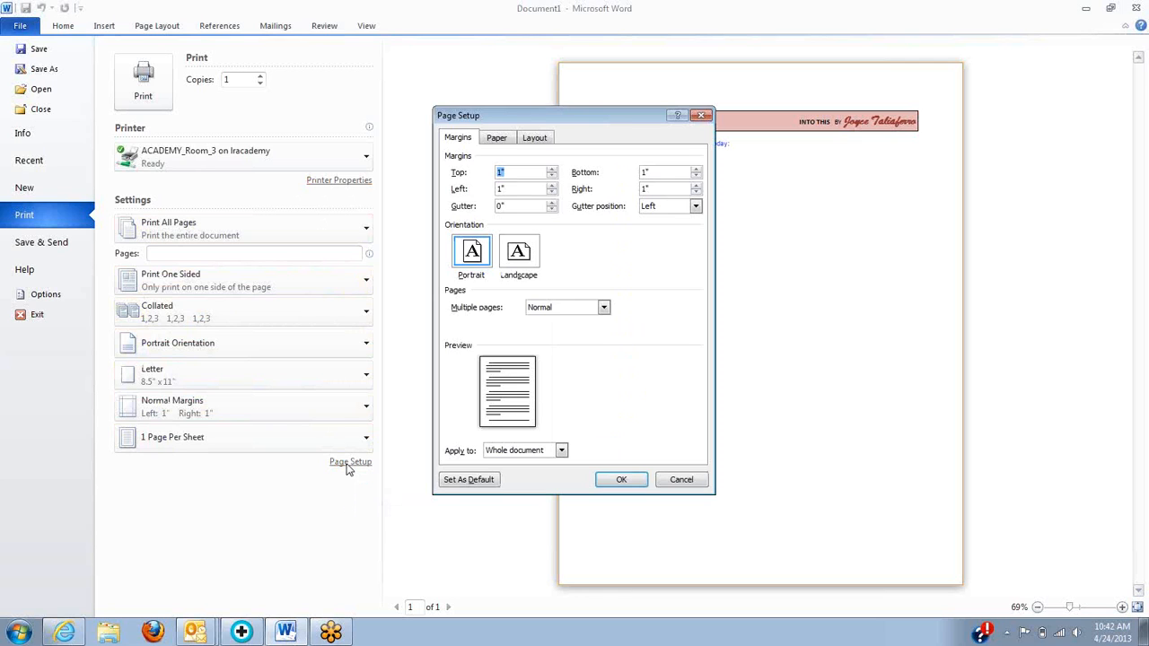
left_click(496, 144)
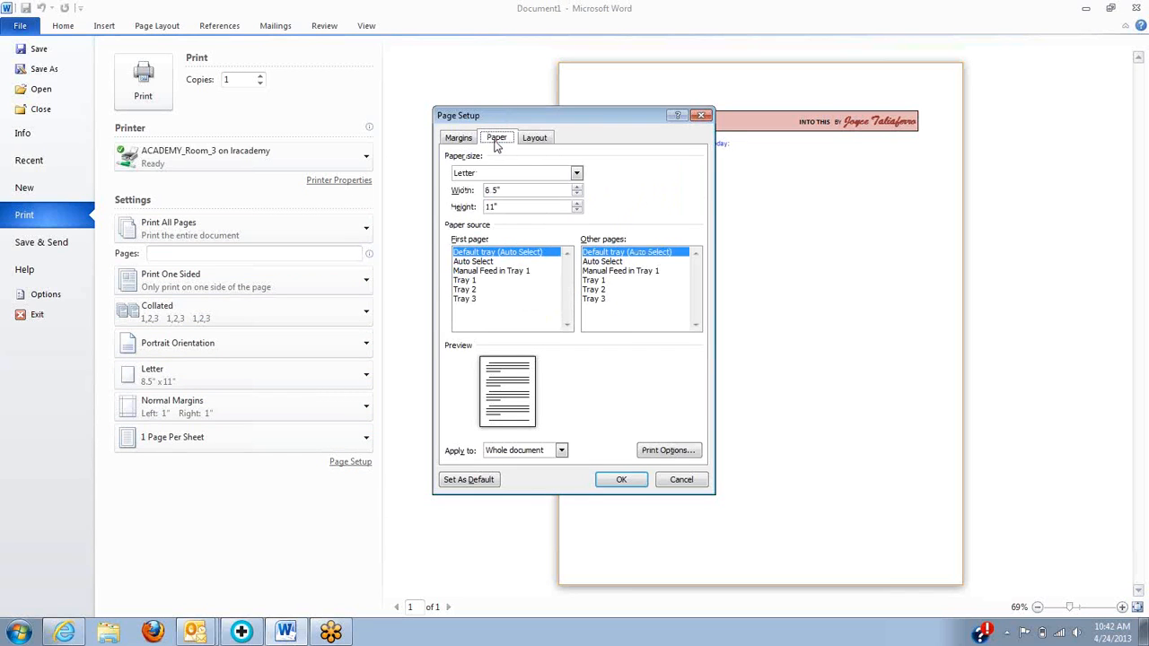
left_click(530, 140)
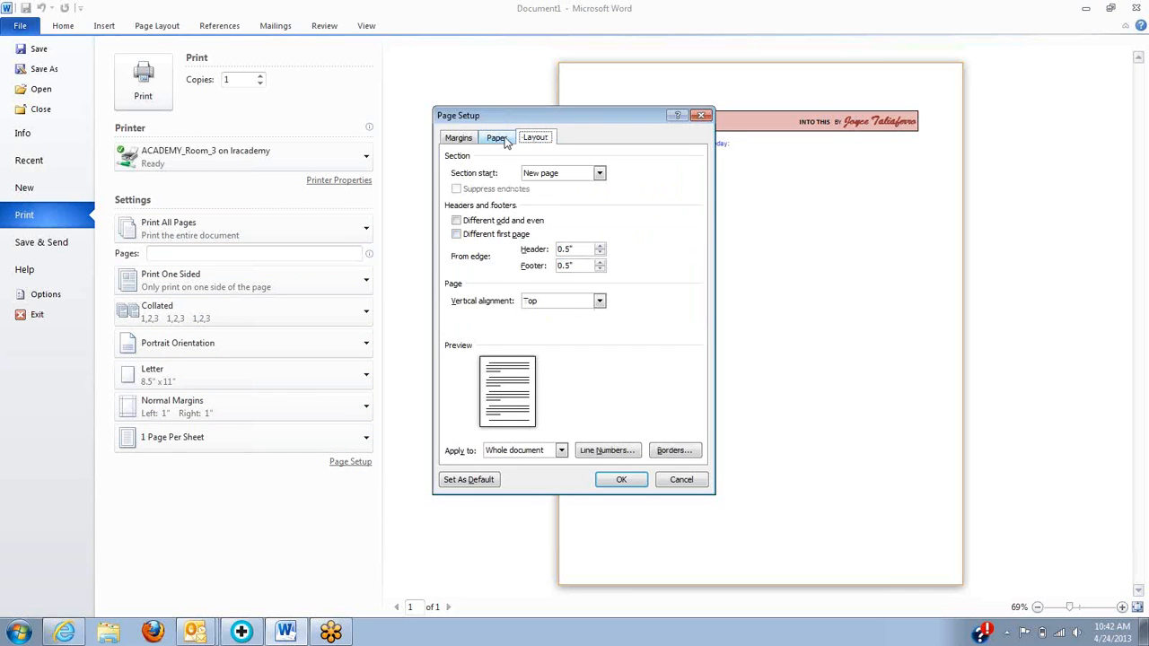
left_click(506, 142)
left_click(459, 142)
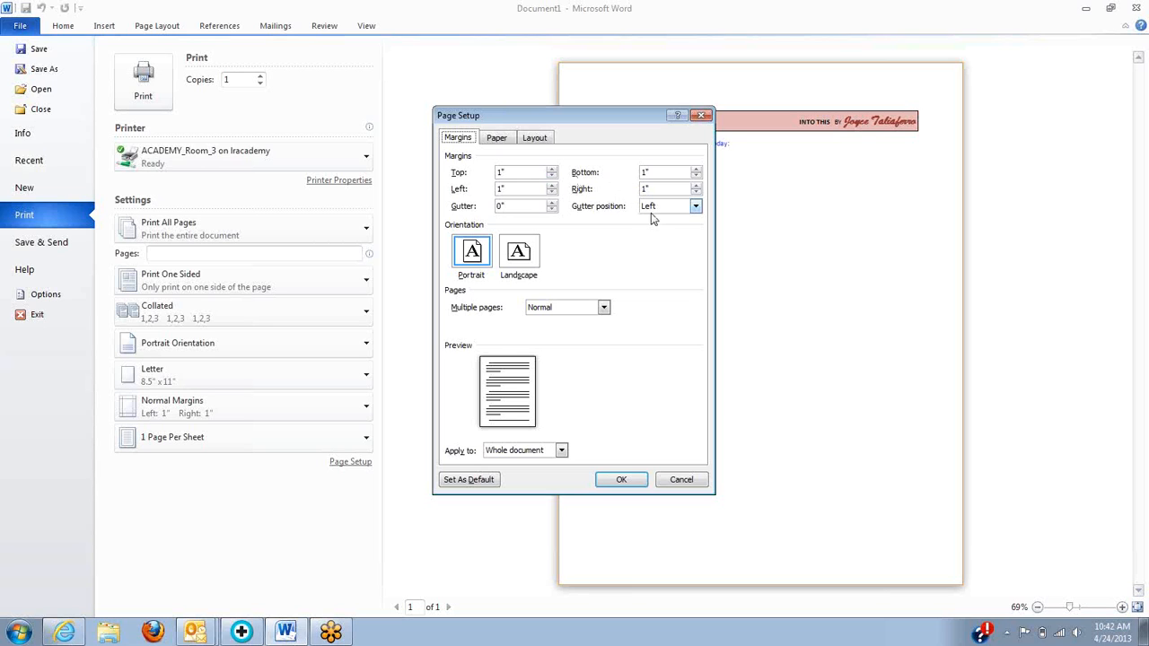
left_click(494, 144)
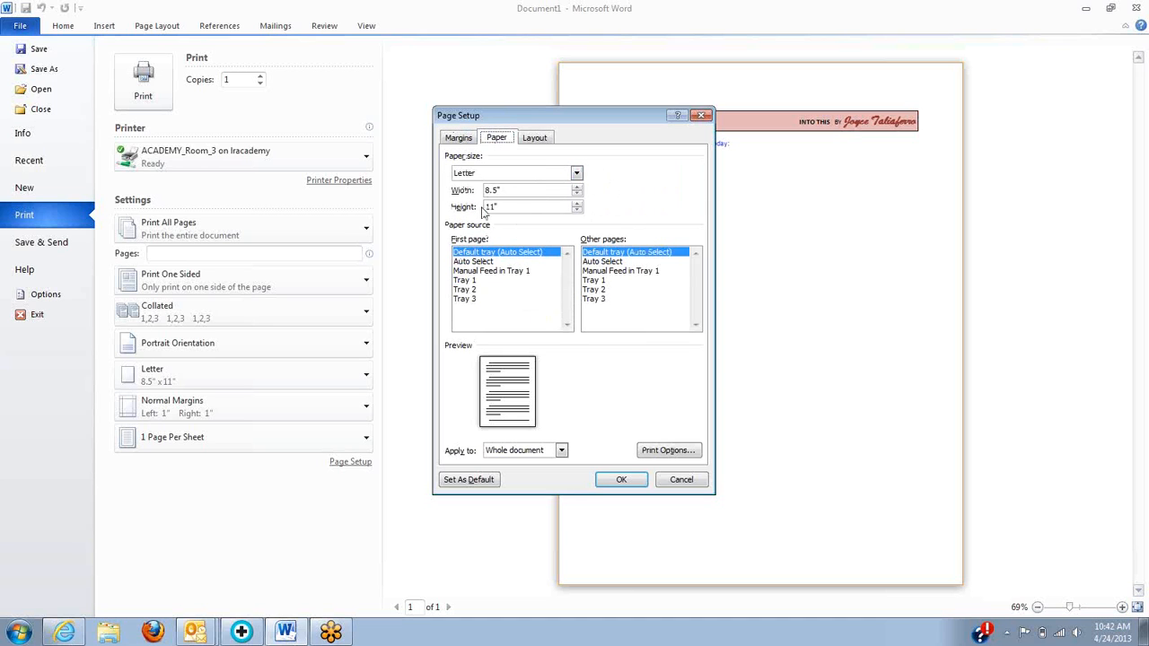
left_click(543, 139)
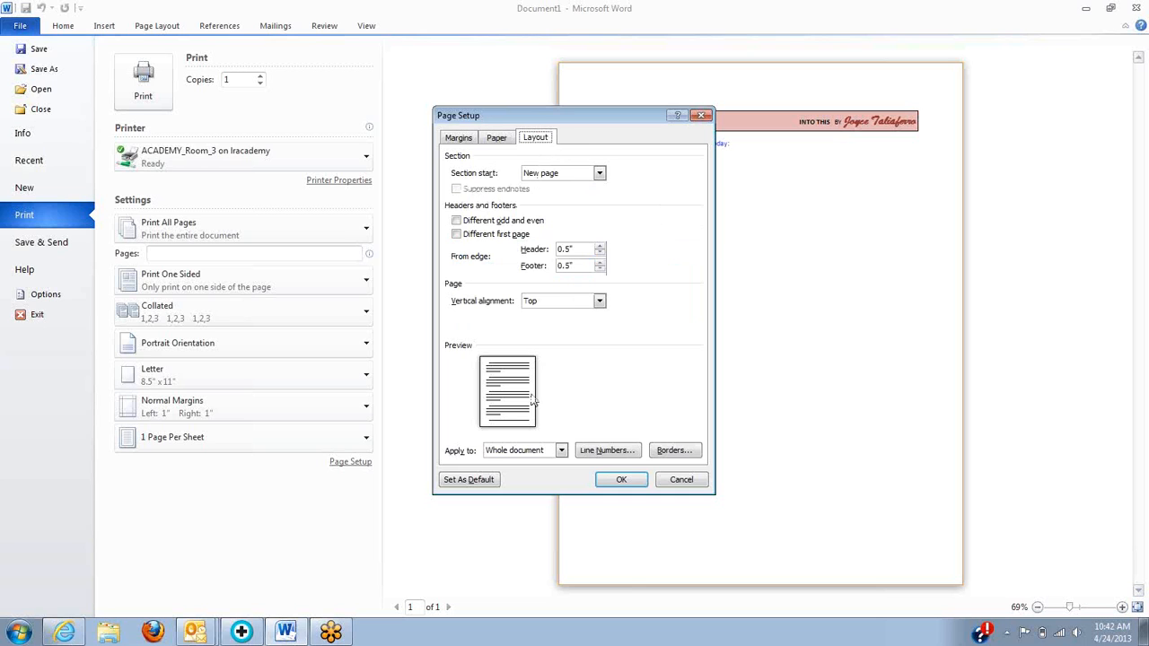
left_click(684, 480)
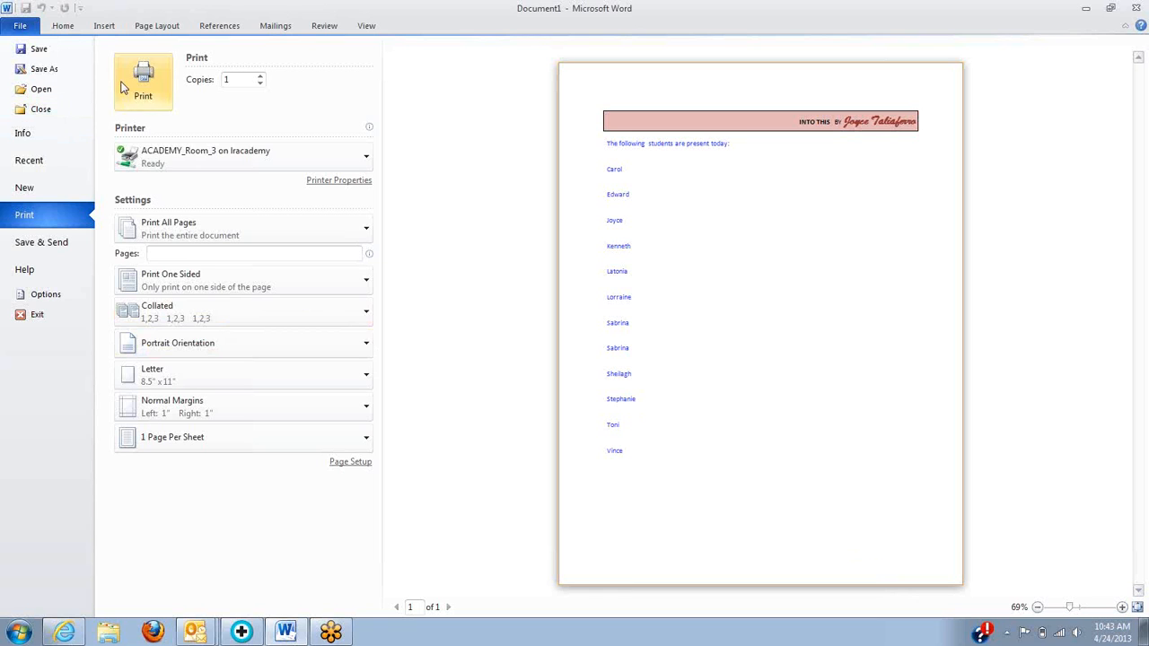
- Exit print preview and bring up the 'INTRO - DAY 5 - Word Formatting' Outlook message
left_click(62, 26)
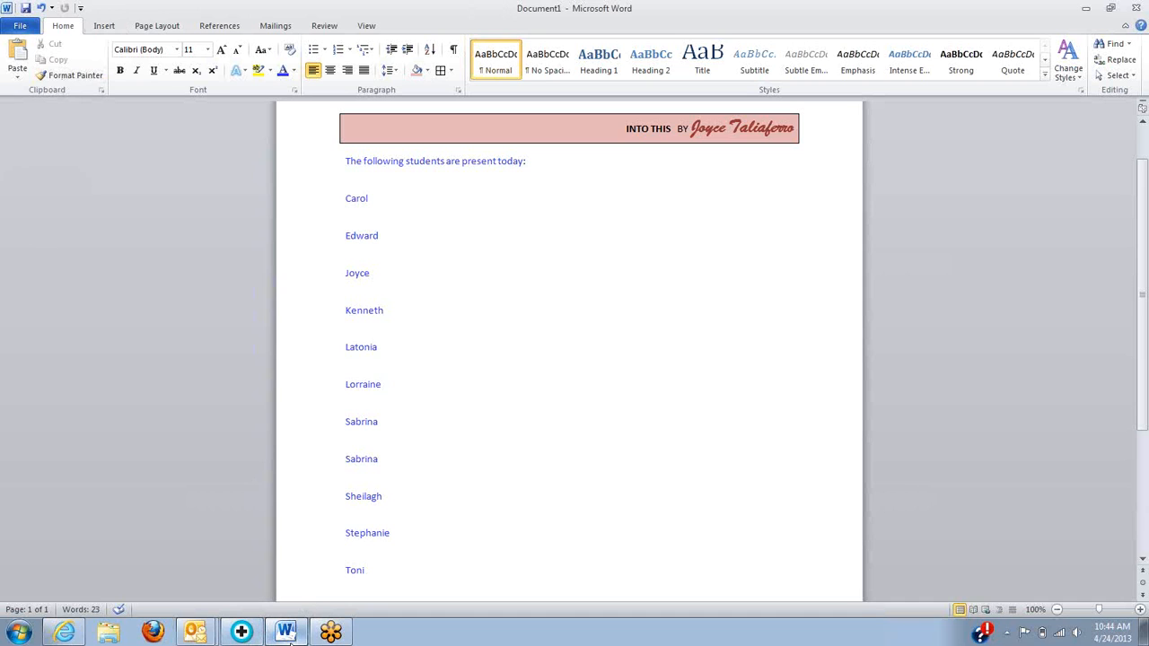
mouse_move(201, 634)
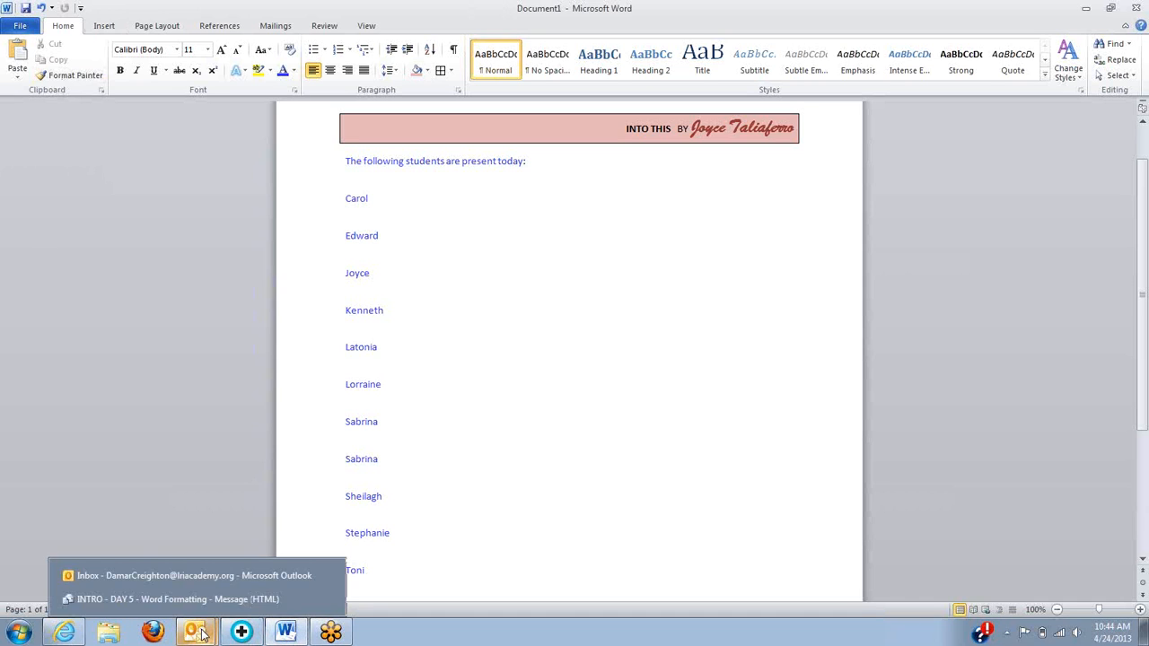
left_click(201, 599)
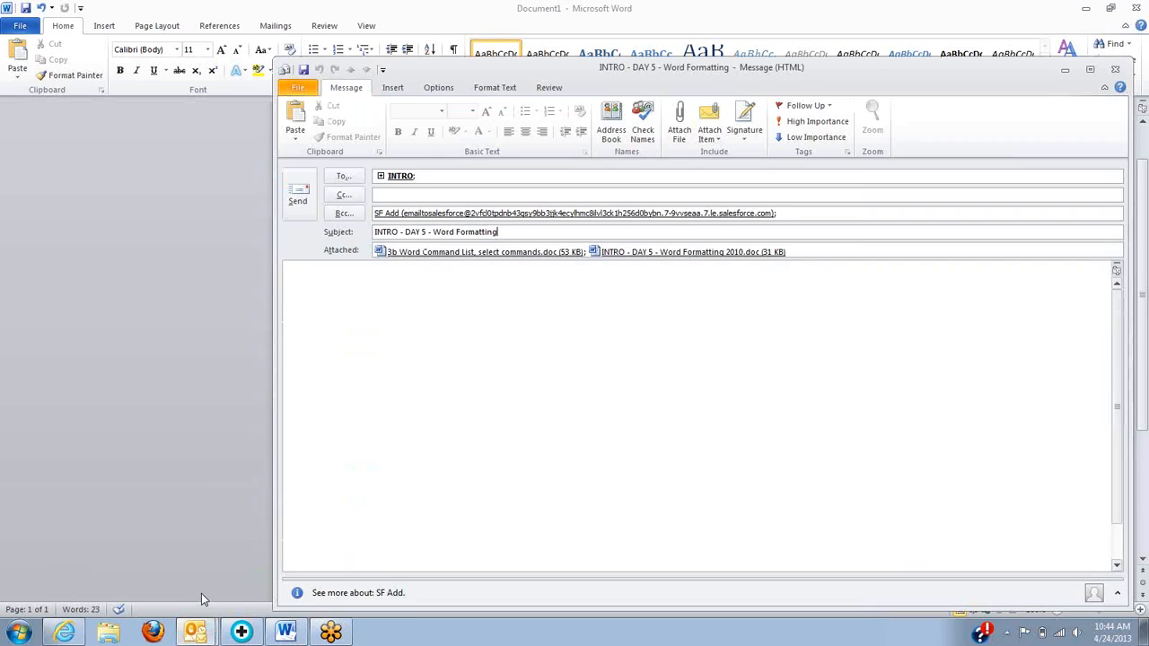